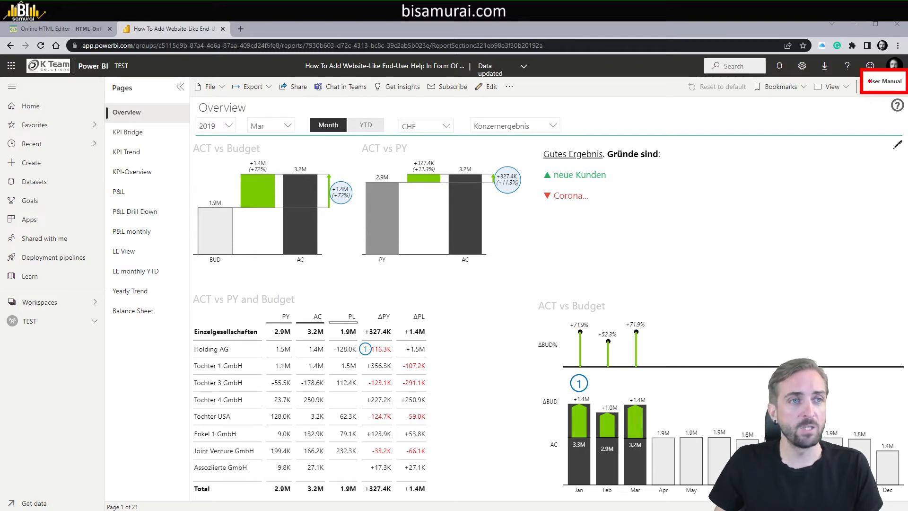
# Open the report's User Manual page and read through its sections from Filters/Slicers & Buttons down to Comments.
pyautogui.click(898, 107)
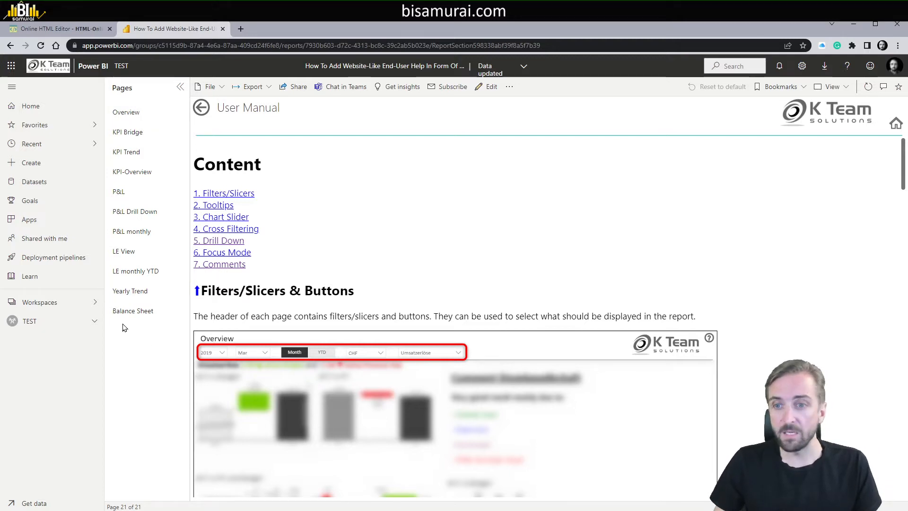
pyautogui.moveTo(108, 319); pyautogui.dragTo(189, 346)
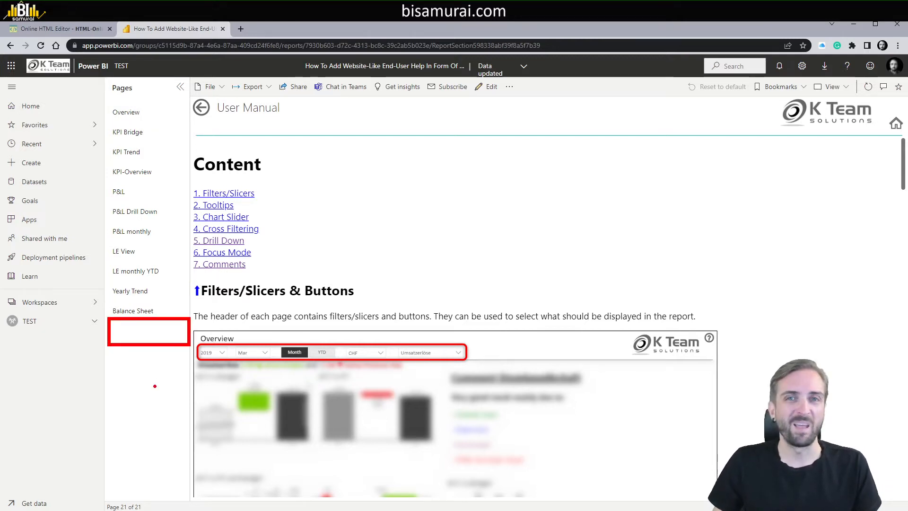
pyautogui.press('Escape')
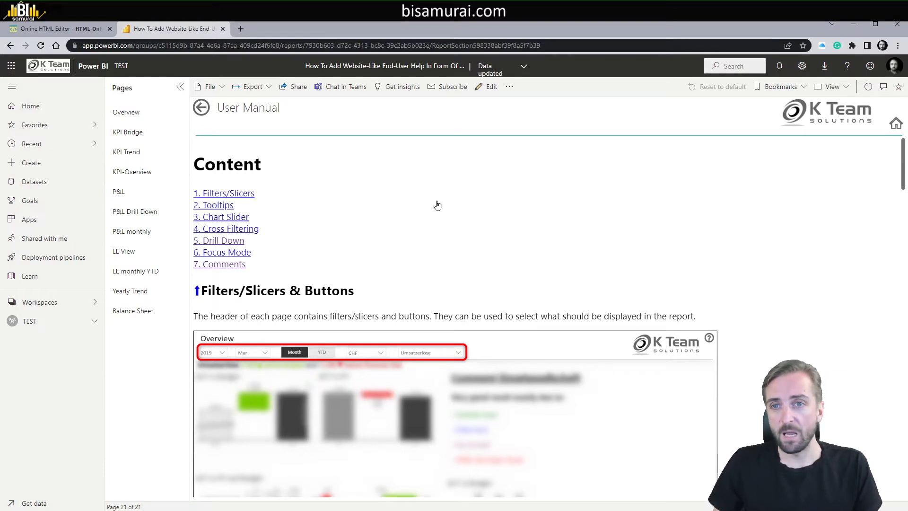
pyautogui.scroll(-1, 441, 203)
pyautogui.scroll(-5, 441, 203)
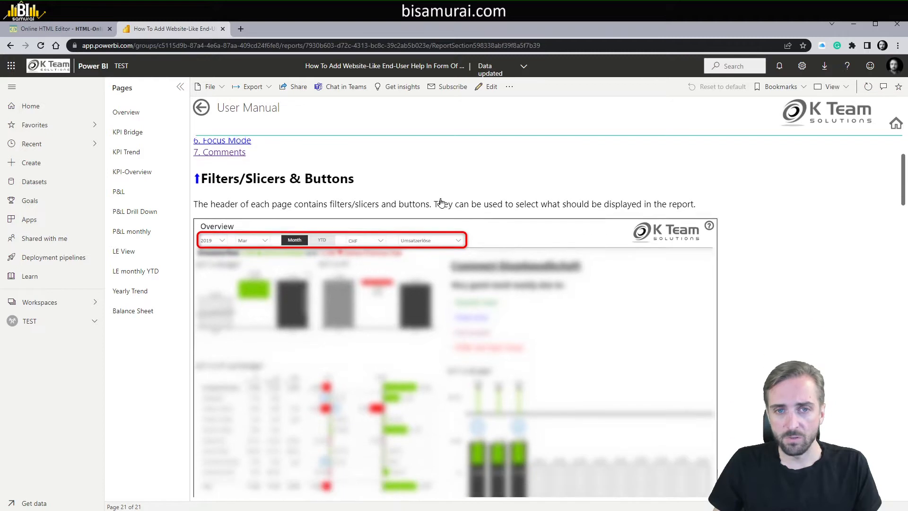
pyautogui.scroll(3, 441, 203)
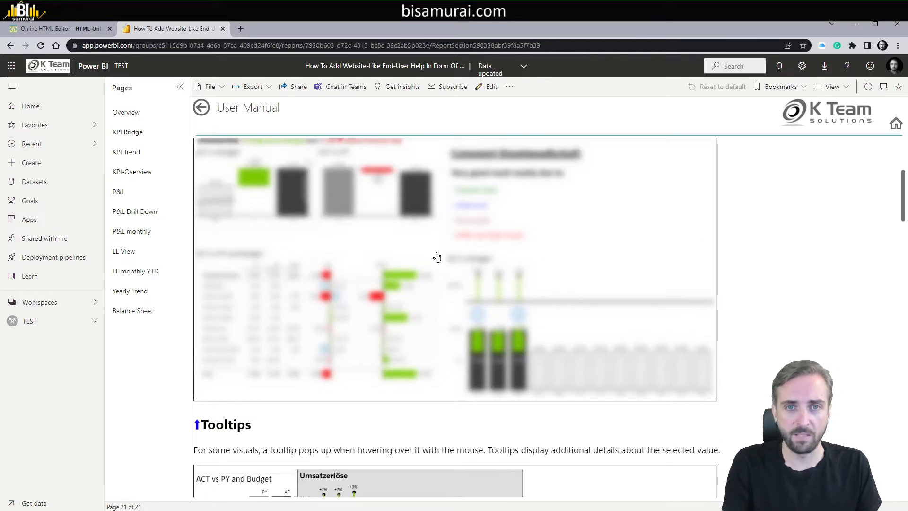
pyautogui.scroll(-4, 437, 257)
pyautogui.scroll(-1, 437, 257)
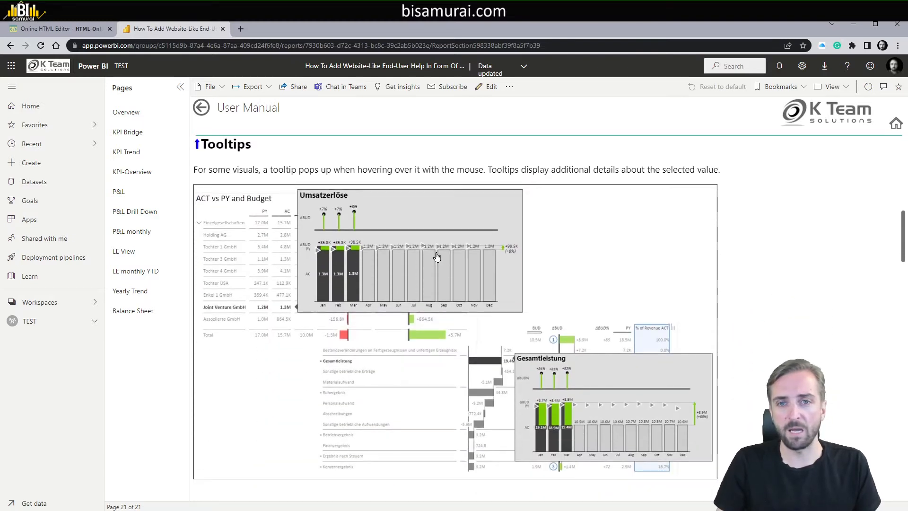
pyautogui.scroll(-6, 428, 268)
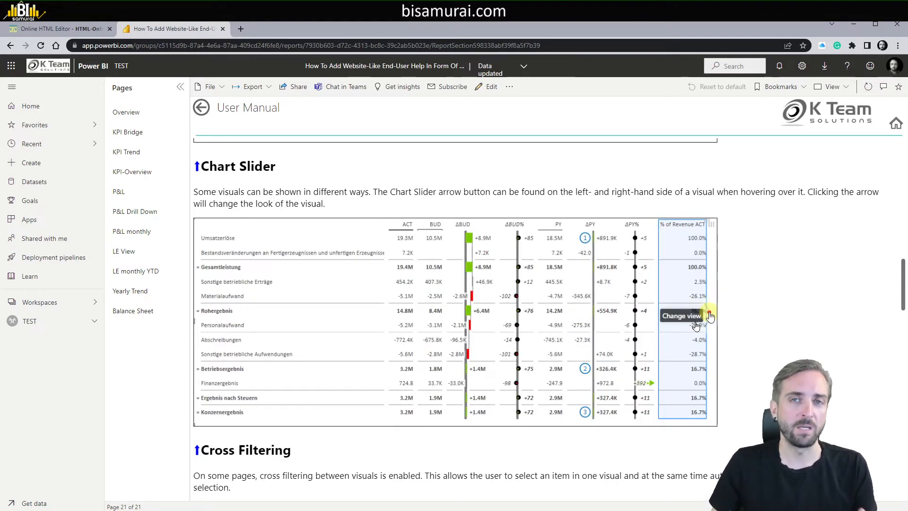
pyautogui.scroll(-10, 697, 326)
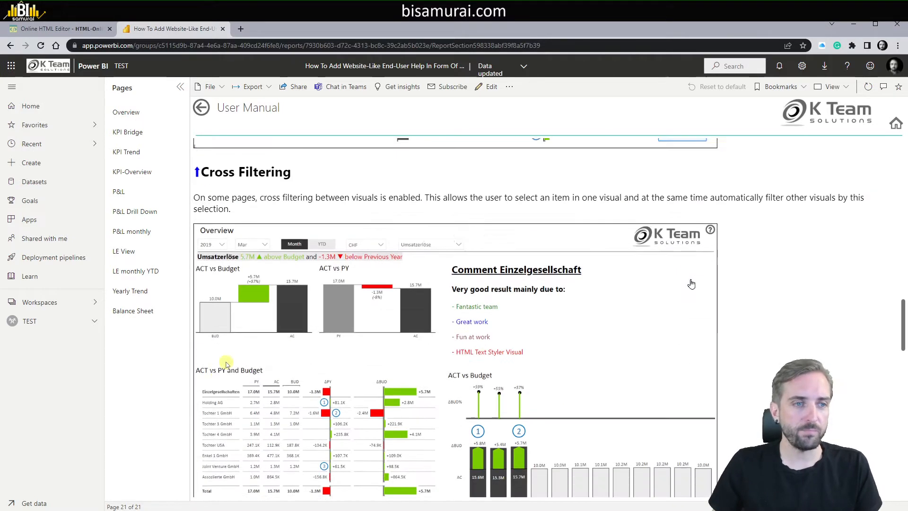
pyautogui.scroll(-5, 692, 283)
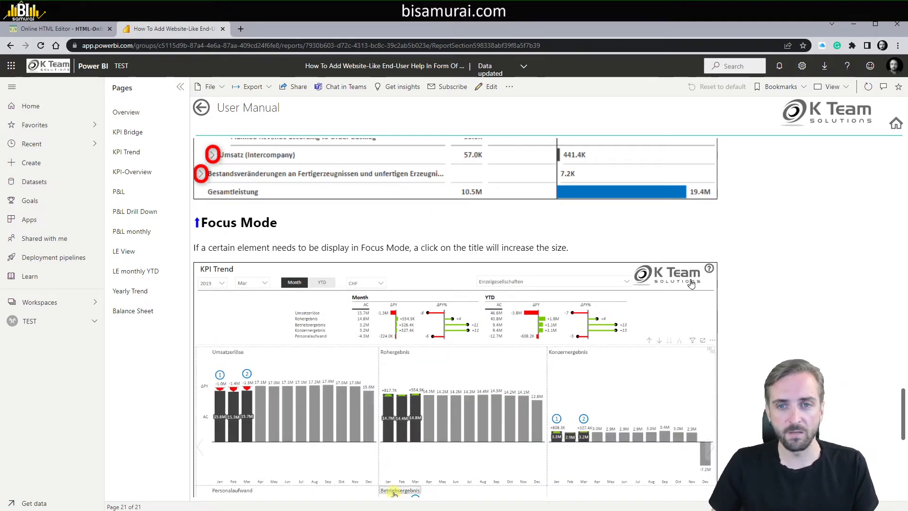
pyautogui.scroll(-7, 647, 277)
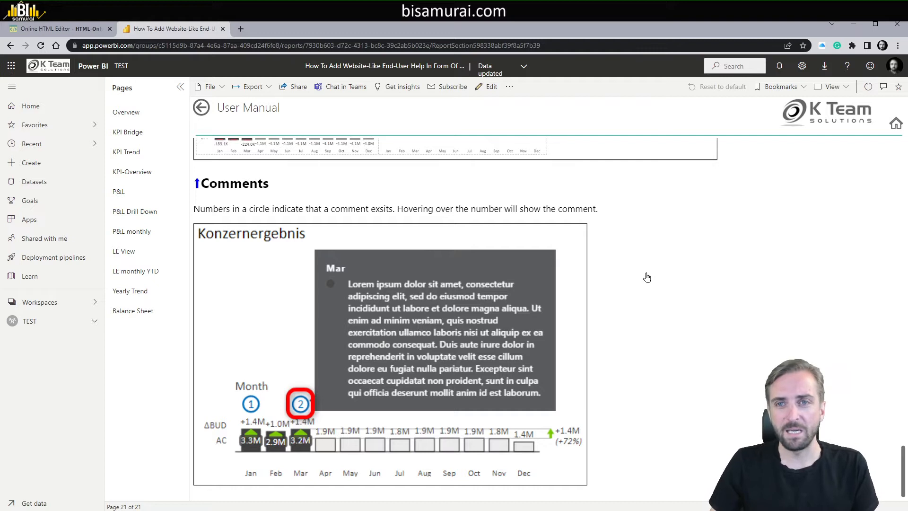
# Test the manual's navigation: the Comments section's return arrow, the Cross Filtering contents link and the link to the Overview page.
pyautogui.click(198, 184)
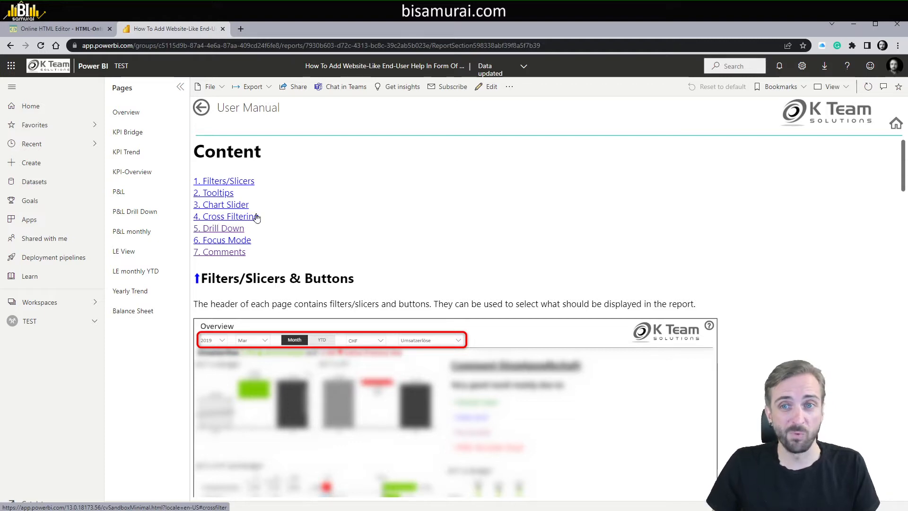
pyautogui.click(218, 221)
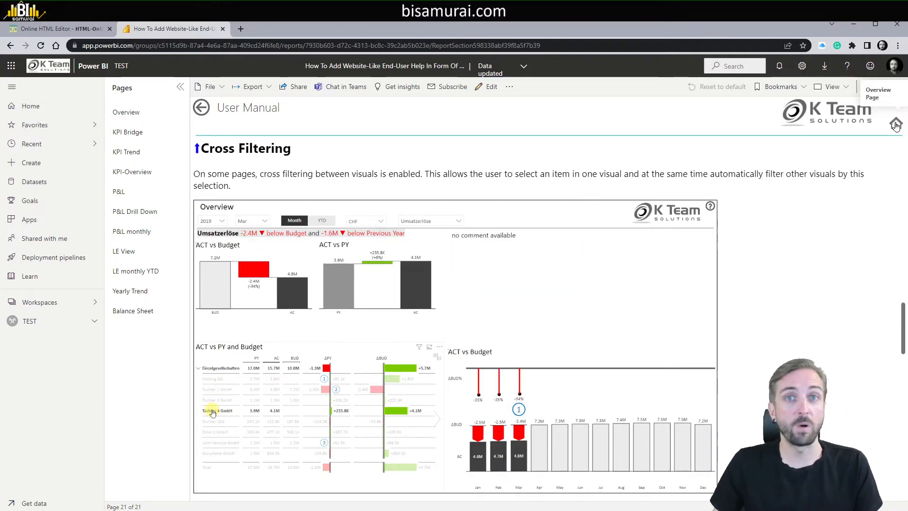
pyautogui.click(895, 125)
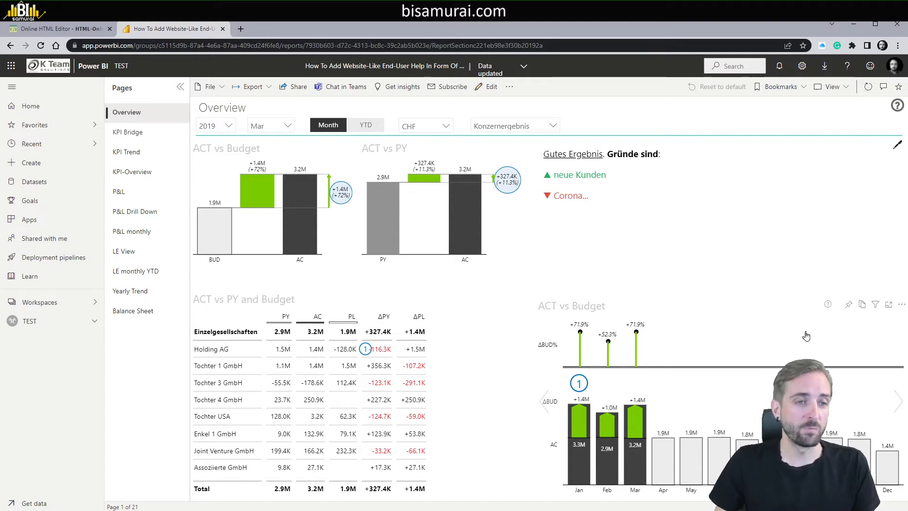
pyautogui.moveTo(828, 305)
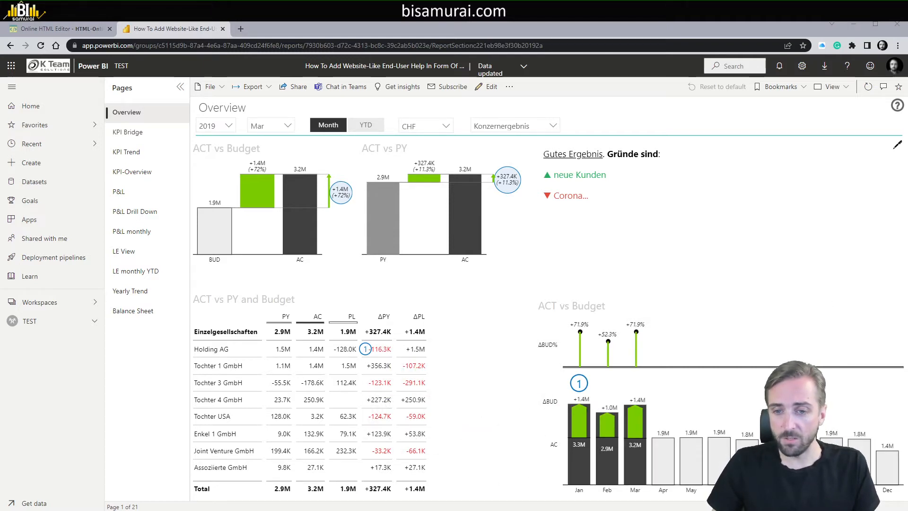
# Switch to Power BI Desktop, open the User Manual page from the Overview page and check its Hide Page option.
pyautogui.hotkey('alt', 'Tab')
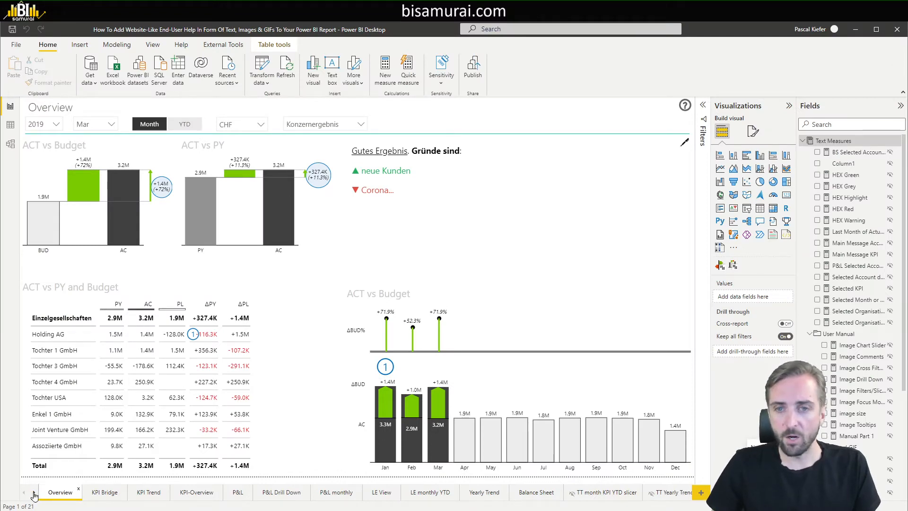
pyautogui.keyDown('ctrl'); pyautogui.click(685, 108); pyautogui.keyUp('ctrl')
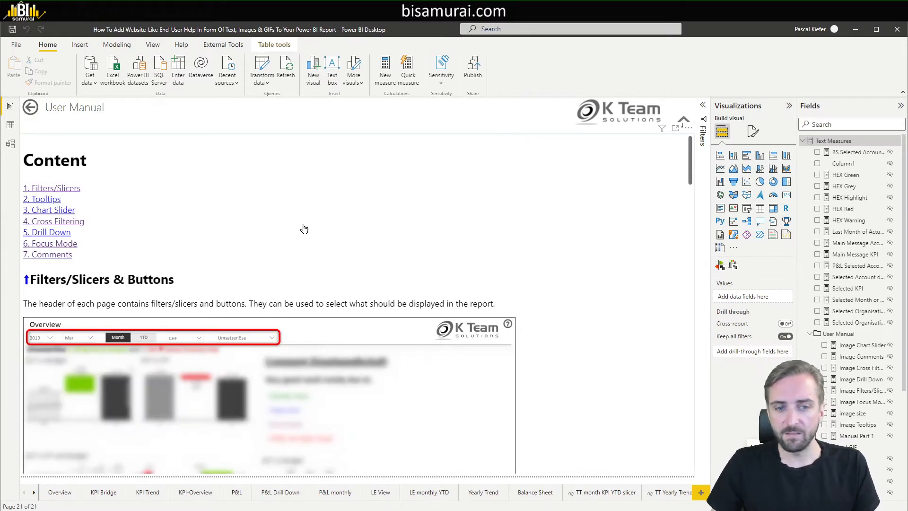
pyautogui.click(33, 494)
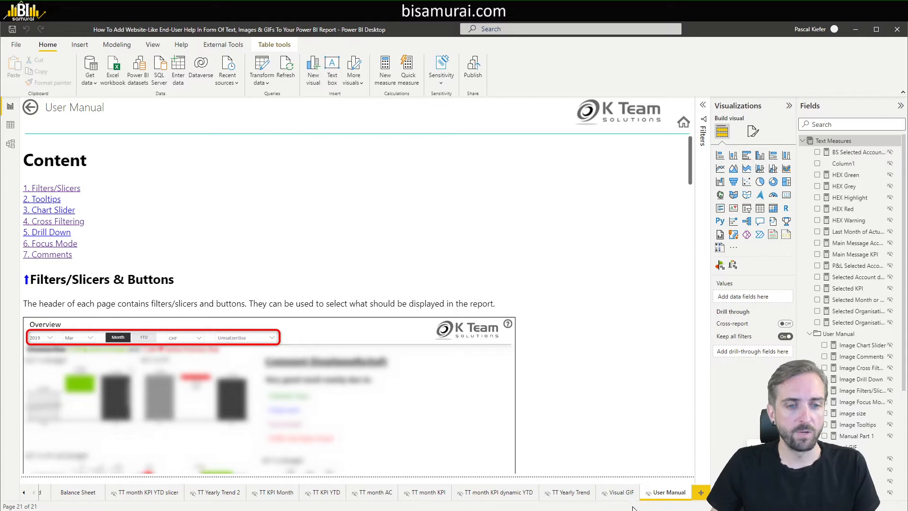
pyautogui.rightClick(663, 495)
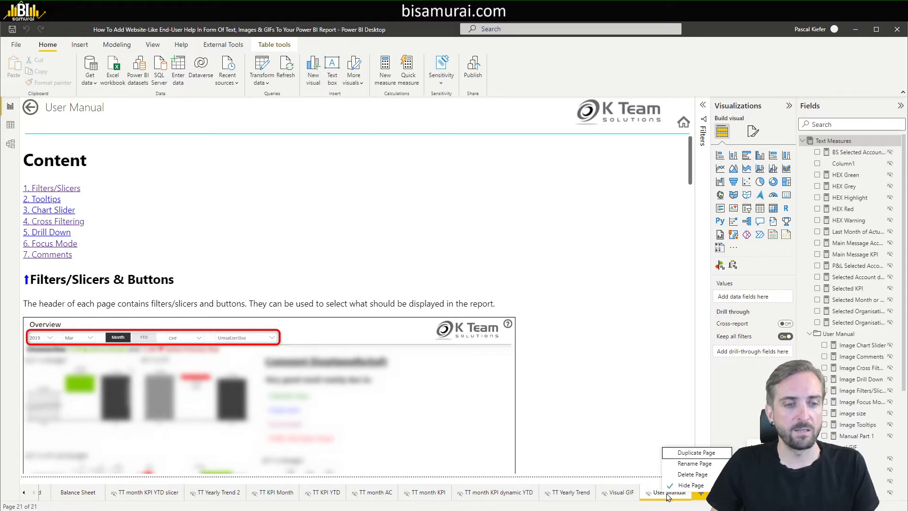
pyautogui.click(690, 485)
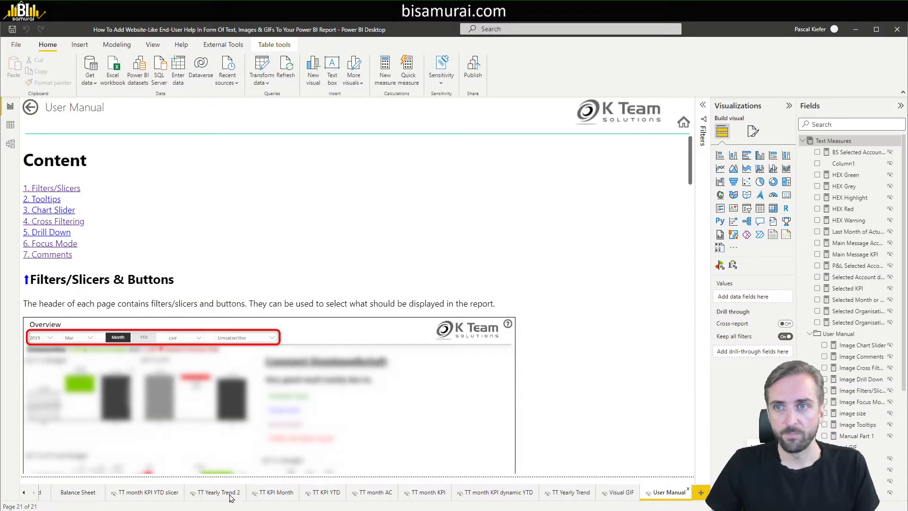
# Open the formula of the Manual Part 1 measure behind the manual's HTML visual and examine its contents-list code.
pyautogui.click(207, 181)
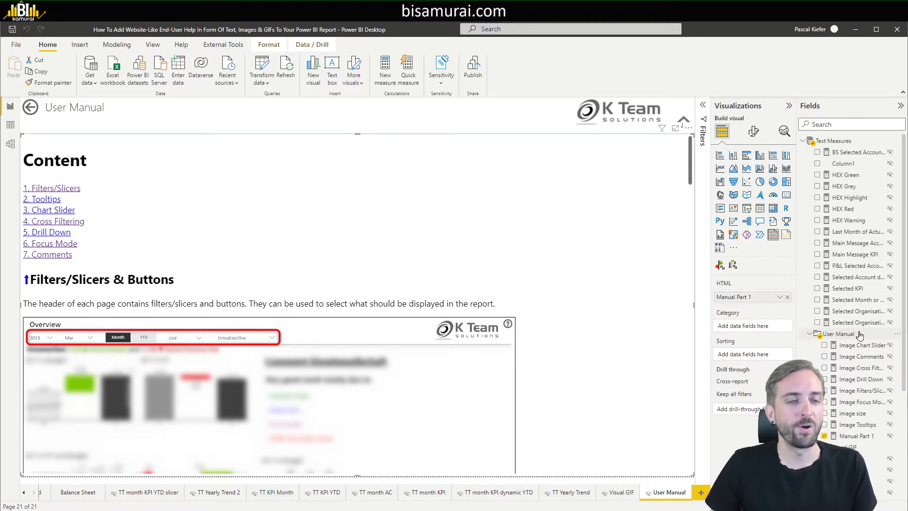
pyautogui.click(856, 436)
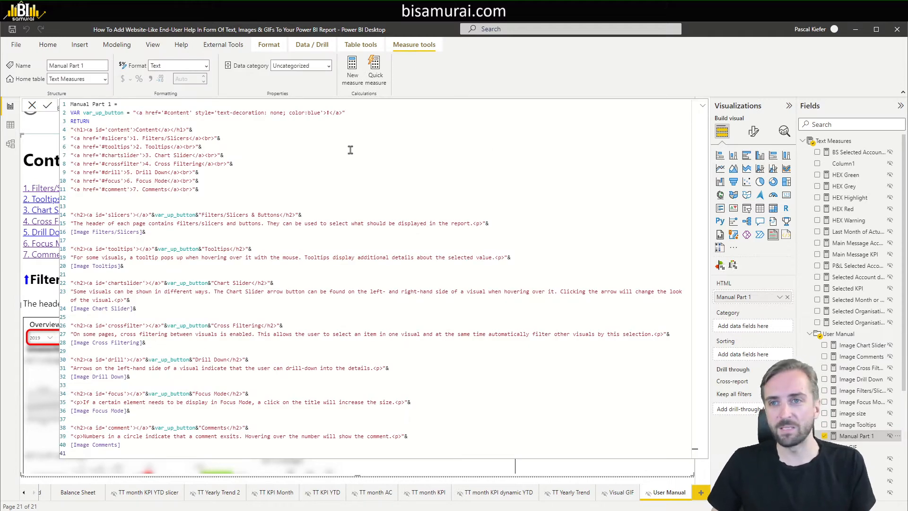
pyautogui.scroll(3, 350, 150)
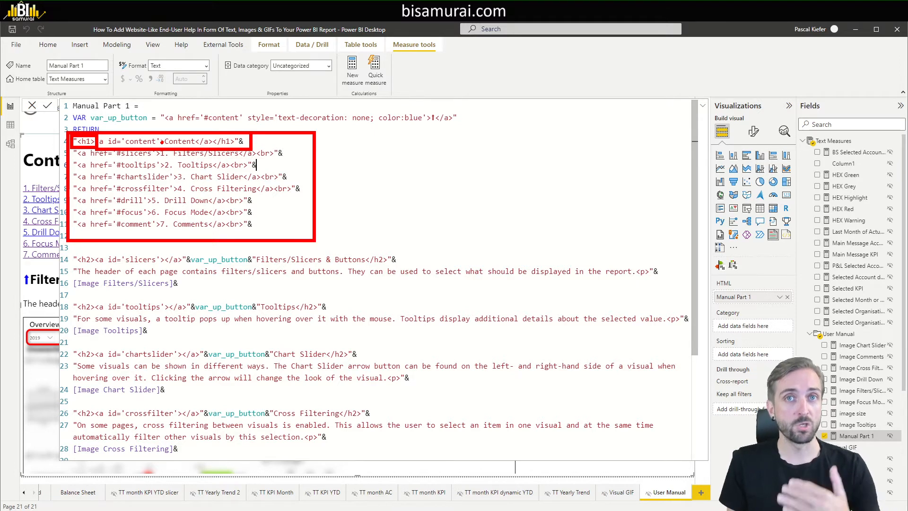
pyautogui.press('Escape')
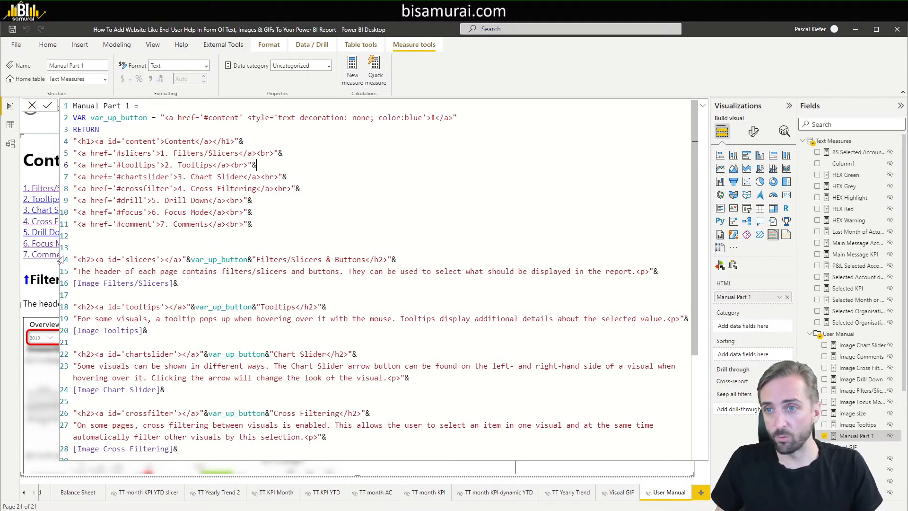
# Close the formula and test the Tooltips contents link and that section's arrow back to Content.
pyautogui.click(32, 106)
pyautogui.click(65, 200)
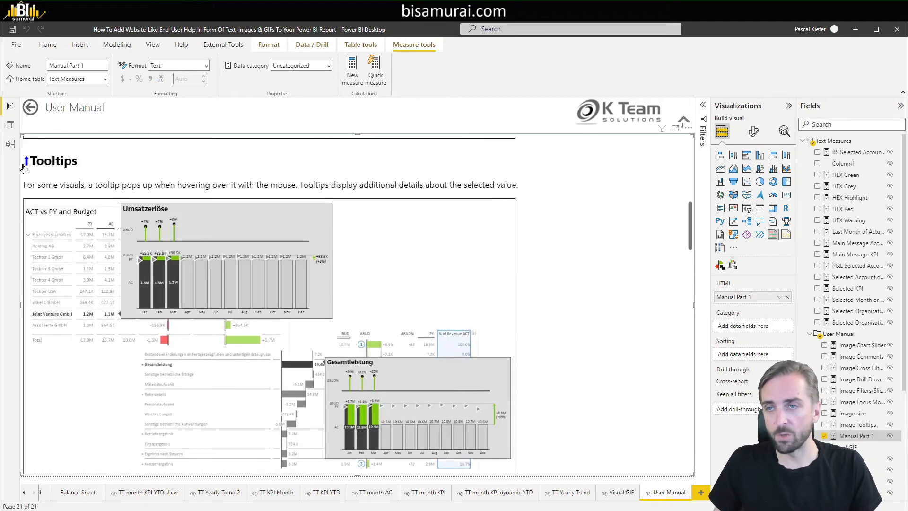
pyautogui.click(27, 162)
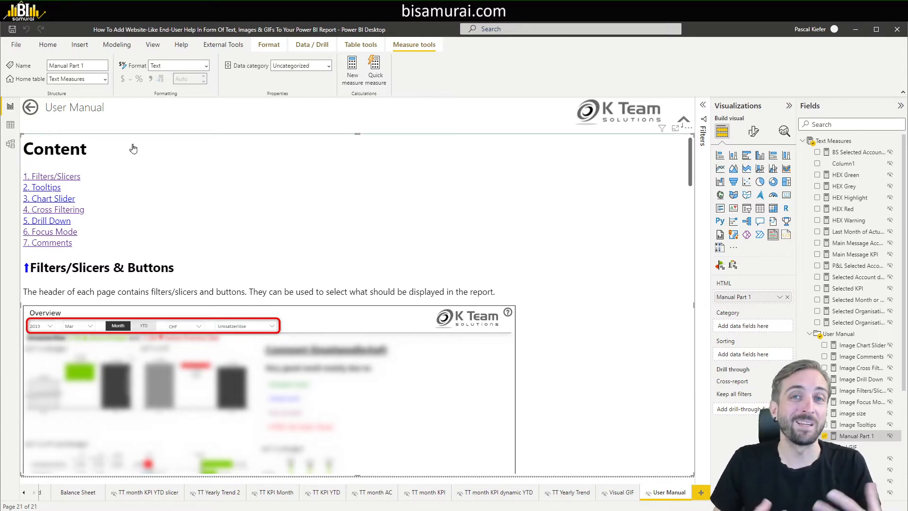
# Reopen the Manual Part 1 formula and examine how the '#slicers' href in the contents list matches the 'slicers' anchor id.
pyautogui.click(851, 426)
pyautogui.click(855, 436)
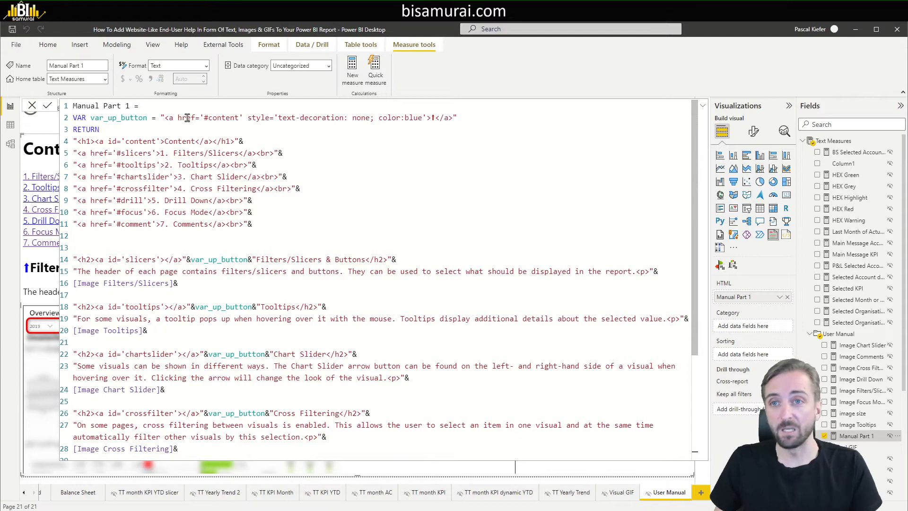
pyautogui.moveTo(95, 141); pyautogui.dragTo(165, 141)
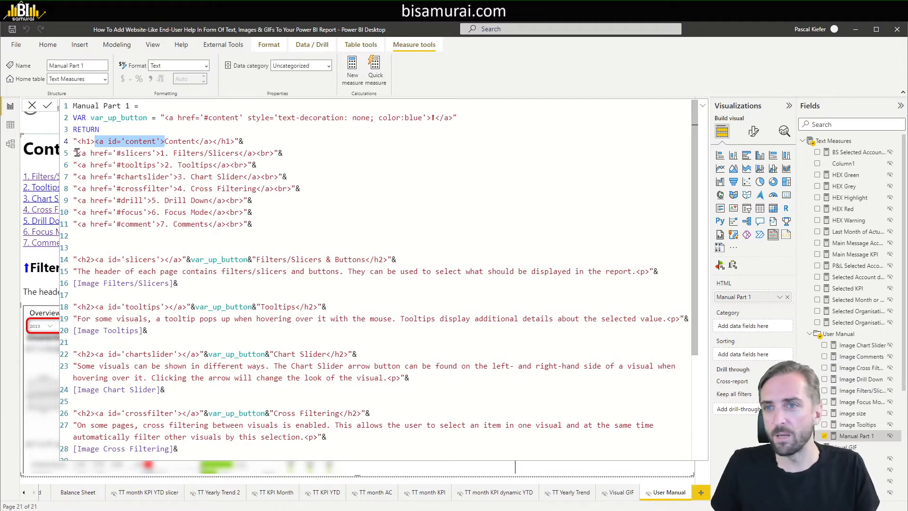
pyautogui.click(108, 141)
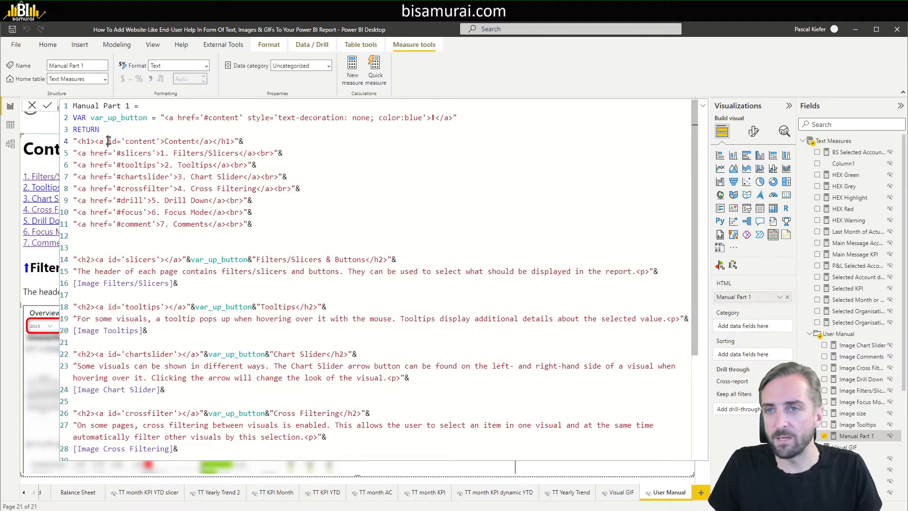
pyautogui.moveTo(80, 153); pyautogui.dragTo(156, 154)
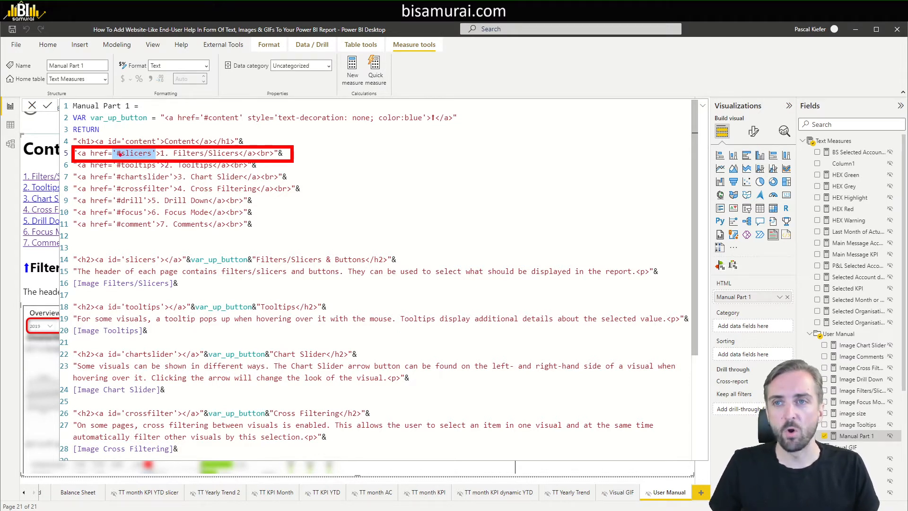
pyautogui.moveTo(90, 251)
pyautogui.mouseDown()
pyautogui.moveTo(112, 264)
pyautogui.moveTo(169, 267)
pyautogui.mouseUp()
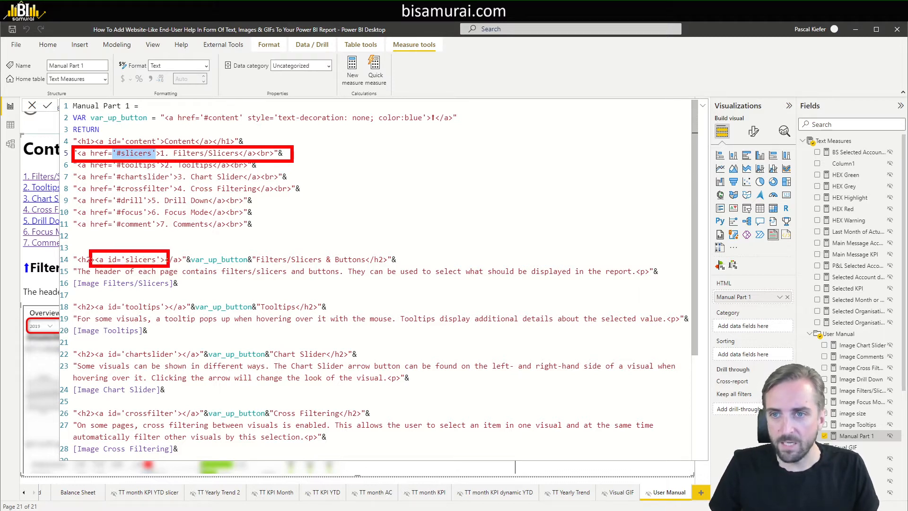
pyautogui.moveTo(111, 147)
pyautogui.mouseDown()
pyautogui.moveTo(158, 161)
pyautogui.moveTo(137, 216)
pyautogui.moveTo(137, 248)
pyautogui.mouseUp()
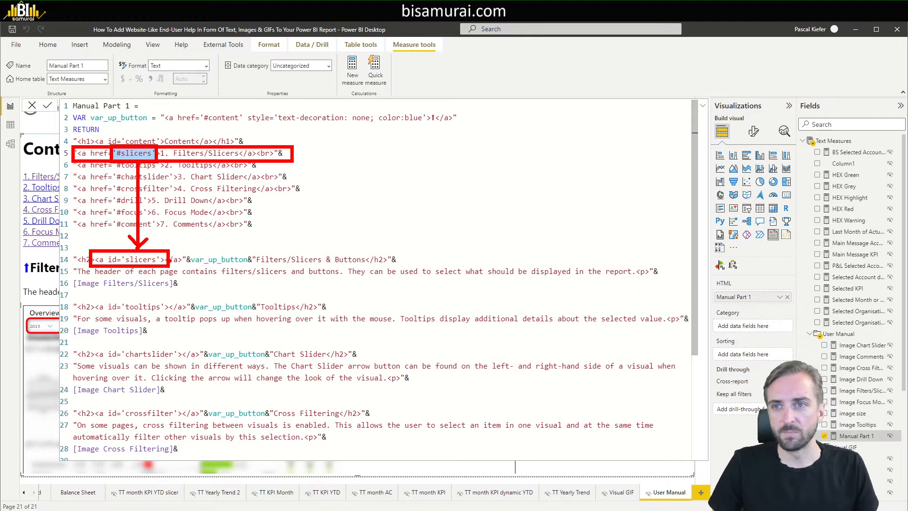
# Close the formula and test the Filters/Slicers contents link and that section's arrow back to Content.
pyautogui.press('Escape')
pyautogui.press('Escape')
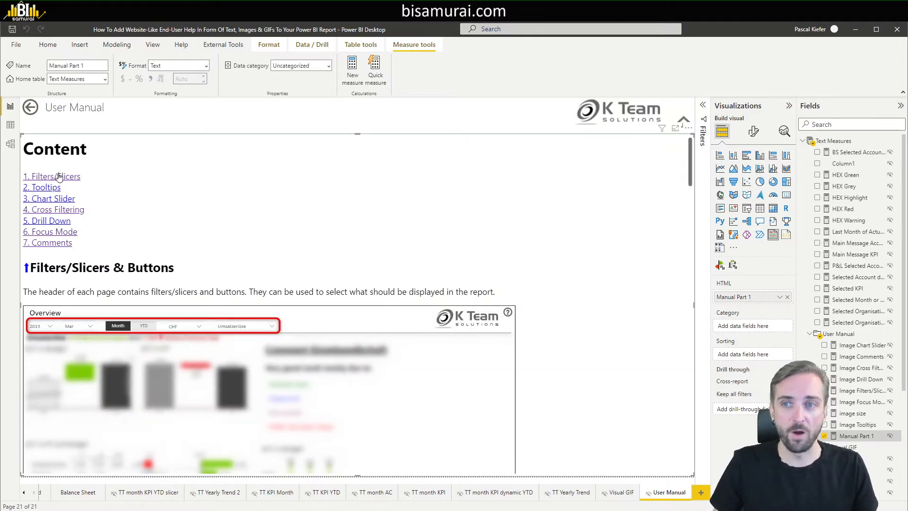
pyautogui.click(61, 178)
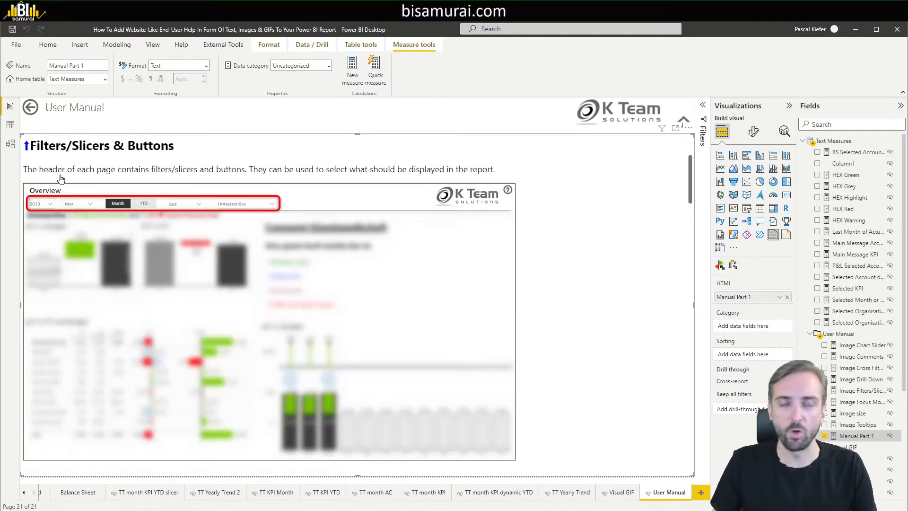
pyautogui.click(27, 148)
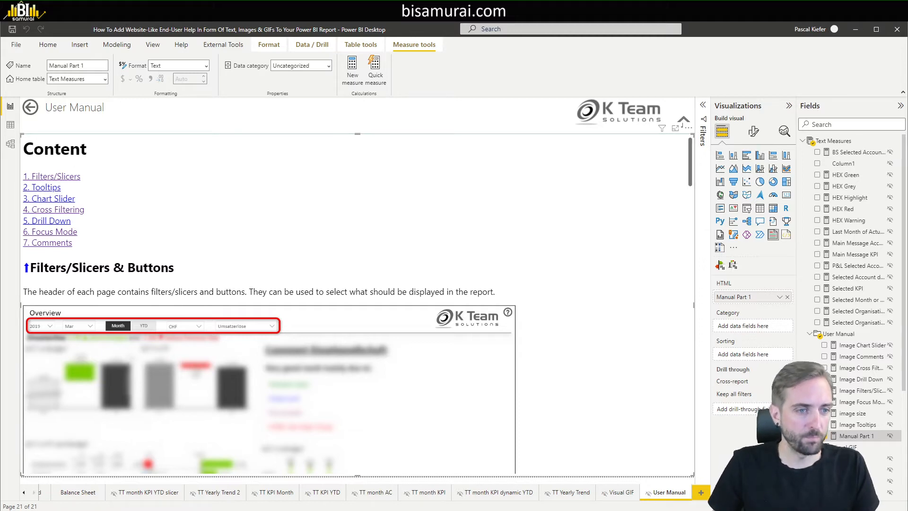
# Reopen the Manual Part 1 formula and examine the h1 and h2 tags around the Content and Filters/Slicers & Buttons headings.
pyautogui.click(857, 425)
pyautogui.click(850, 436)
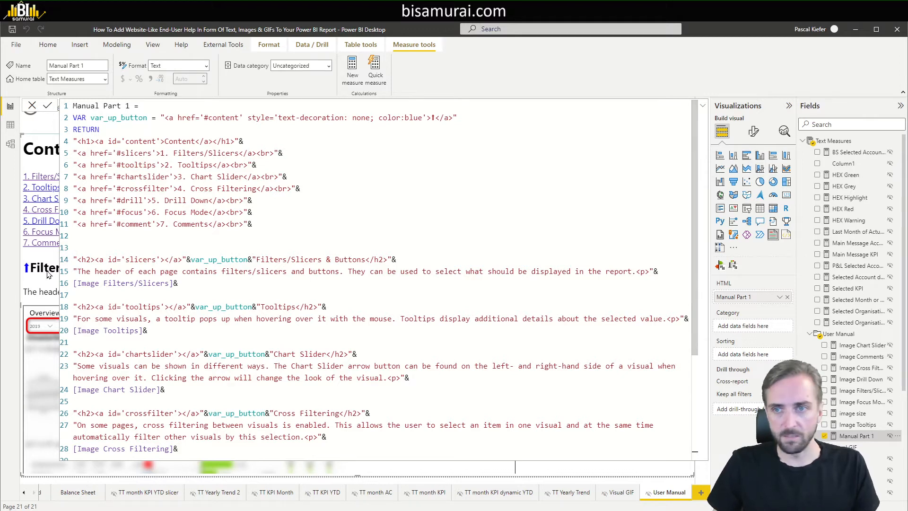
pyautogui.moveTo(77, 260); pyautogui.dragTo(95, 259)
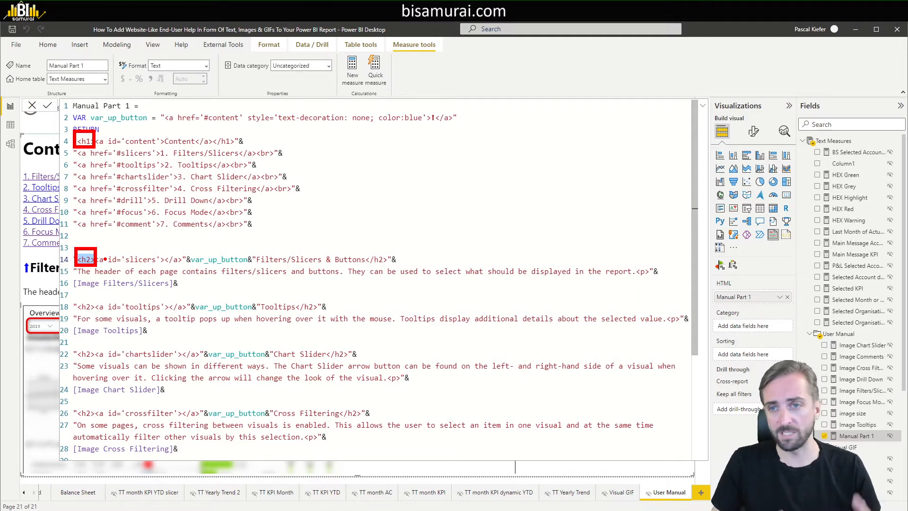
pyautogui.moveTo(22, 140); pyautogui.dragTo(56, 157)
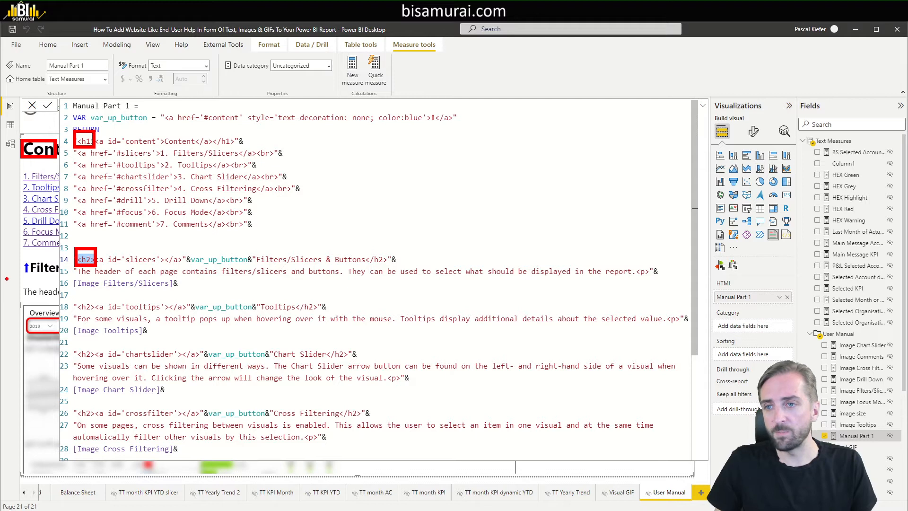
pyautogui.moveTo(23, 259); pyautogui.dragTo(60, 275)
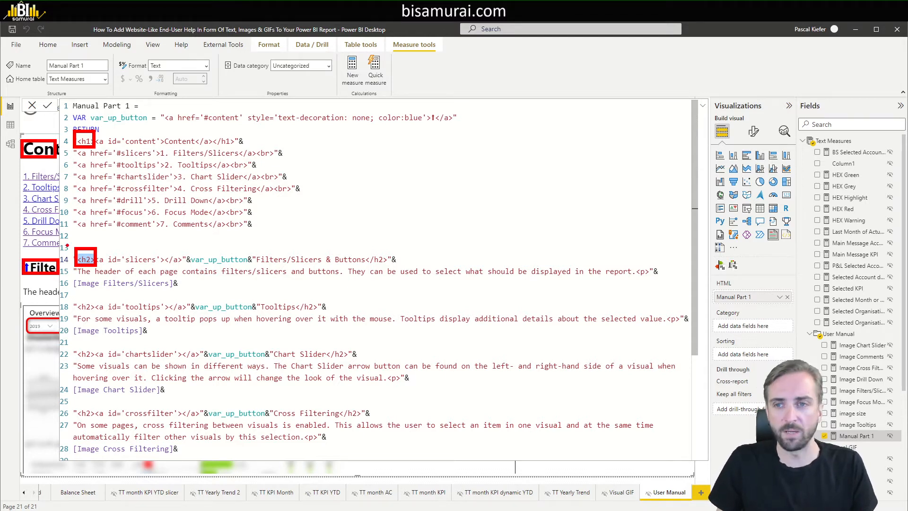
pyautogui.press('Escape')
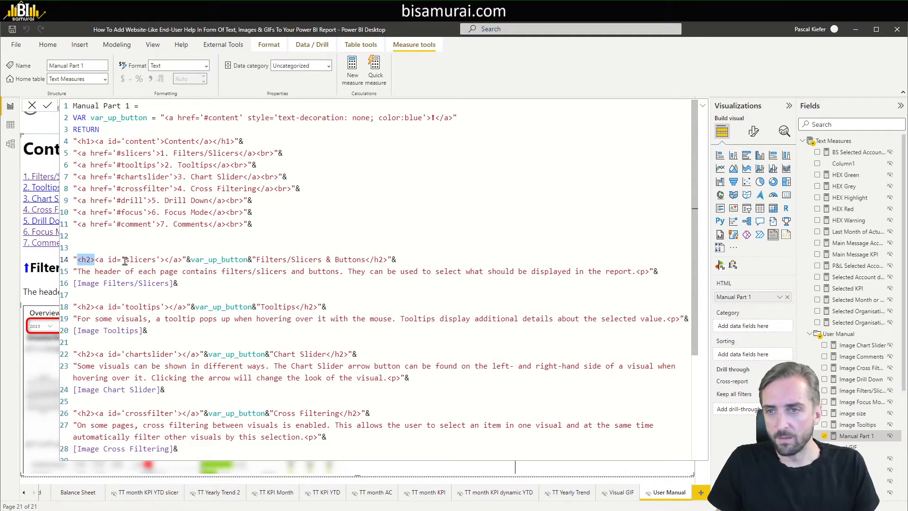
pyautogui.click(120, 261)
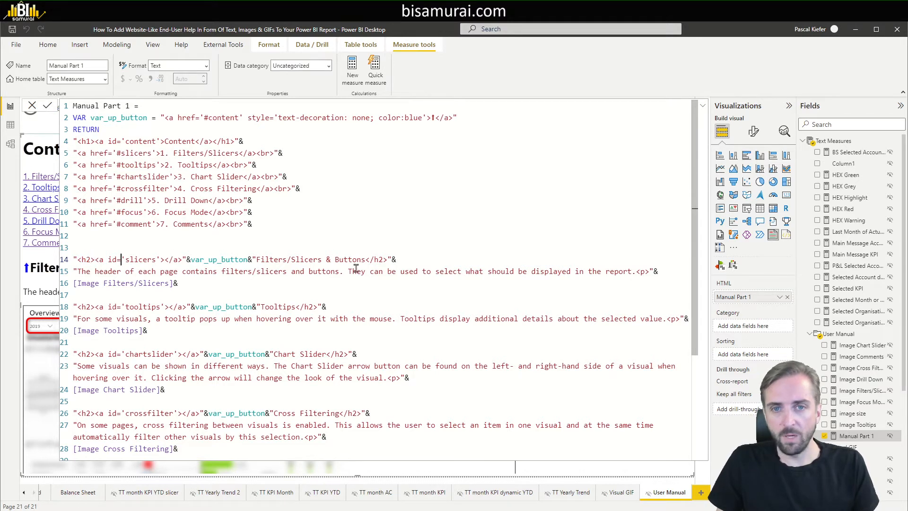
pyautogui.moveTo(365, 260); pyautogui.dragTo(389, 261)
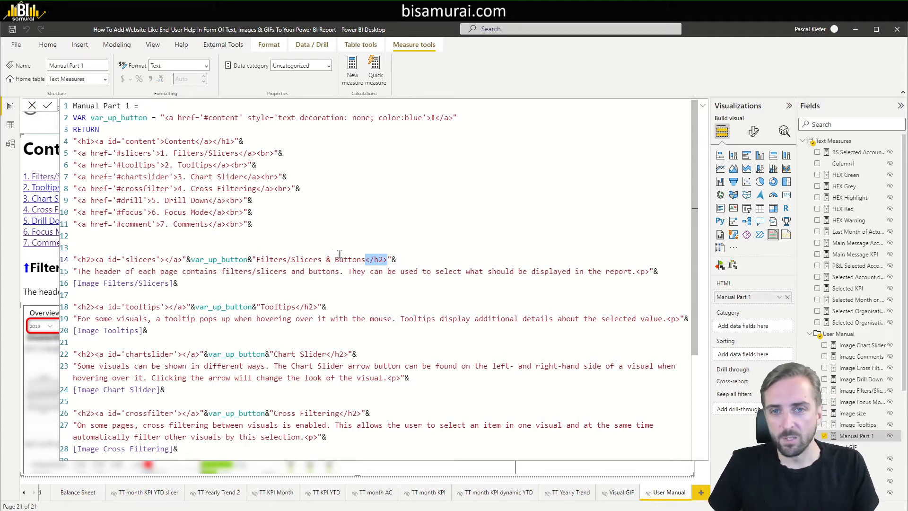
pyautogui.moveTo(335, 259); pyautogui.dragTo(366, 259)
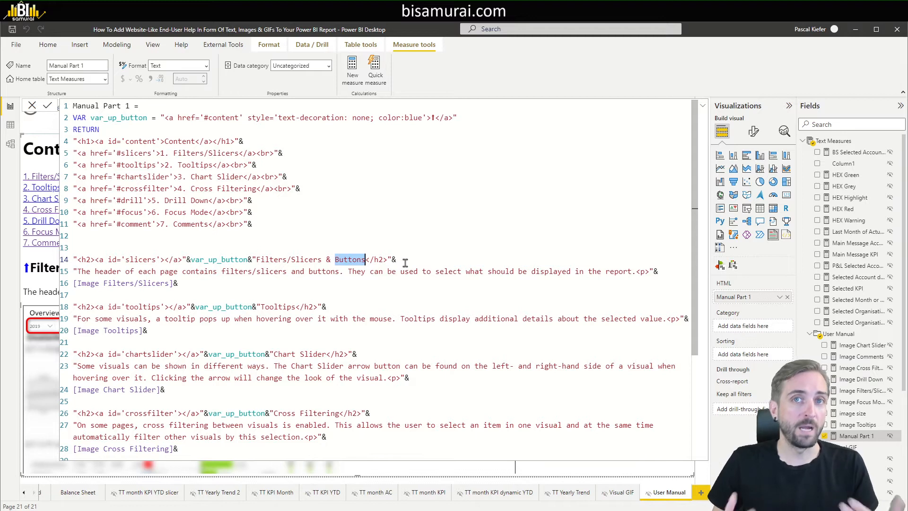
# Examine the Filters/Slicers section's description text with its <p> tag and the image measure reference below it.
pyautogui.moveTo(77, 270); pyautogui.dragTo(651, 273)
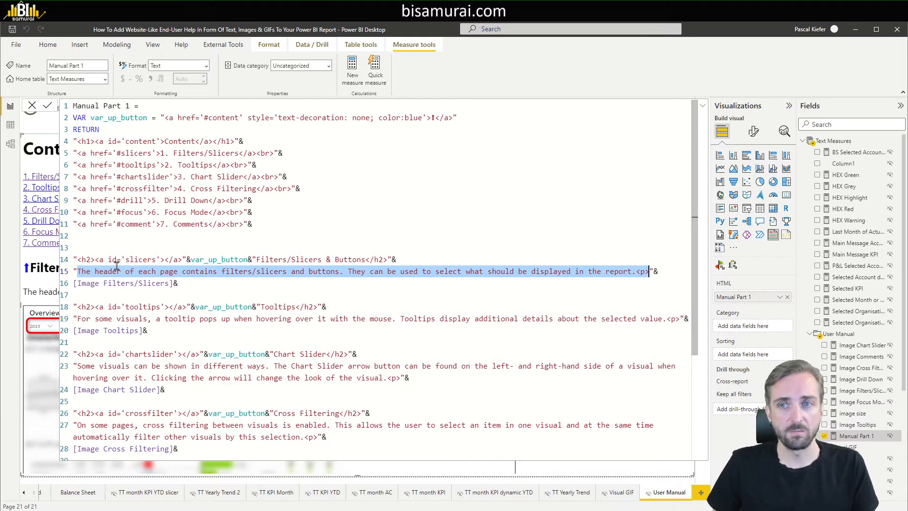
pyautogui.click(95, 270)
pyautogui.moveTo(77, 271); pyautogui.dragTo(425, 288)
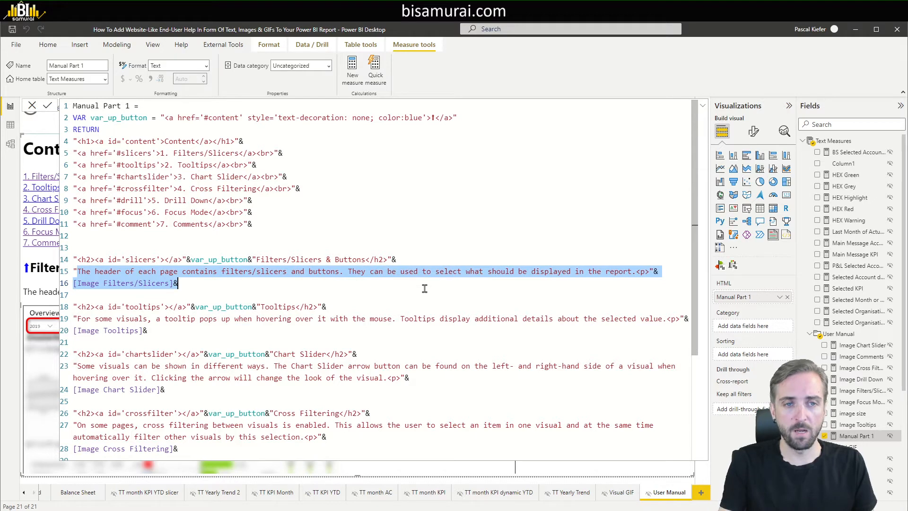
pyautogui.click(189, 285)
pyautogui.moveTo(174, 284); pyautogui.dragTo(72, 285)
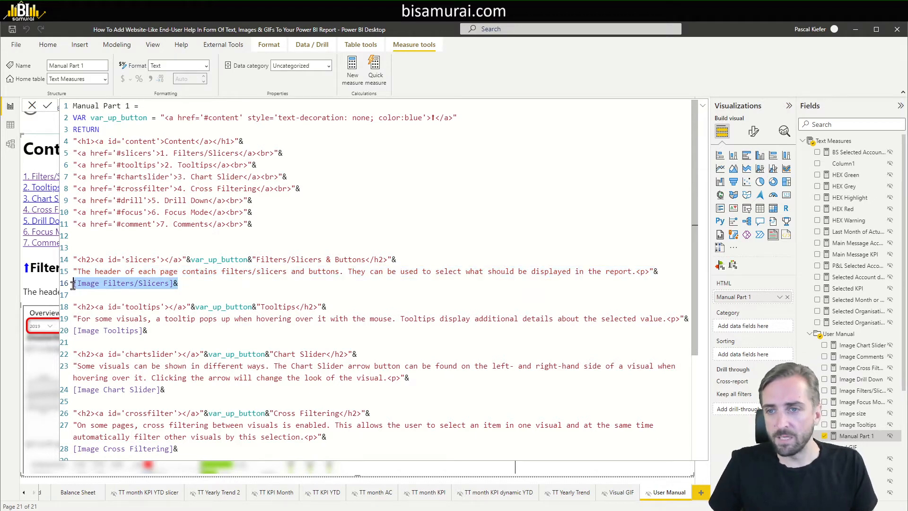
# Copy the measure name Image Filters/Slicers from the Filters/Slicers section of the formula.
pyautogui.click(126, 292)
pyautogui.moveTo(75, 282); pyautogui.dragTo(169, 284)
pyautogui.hotkey('ctrl', 'c')
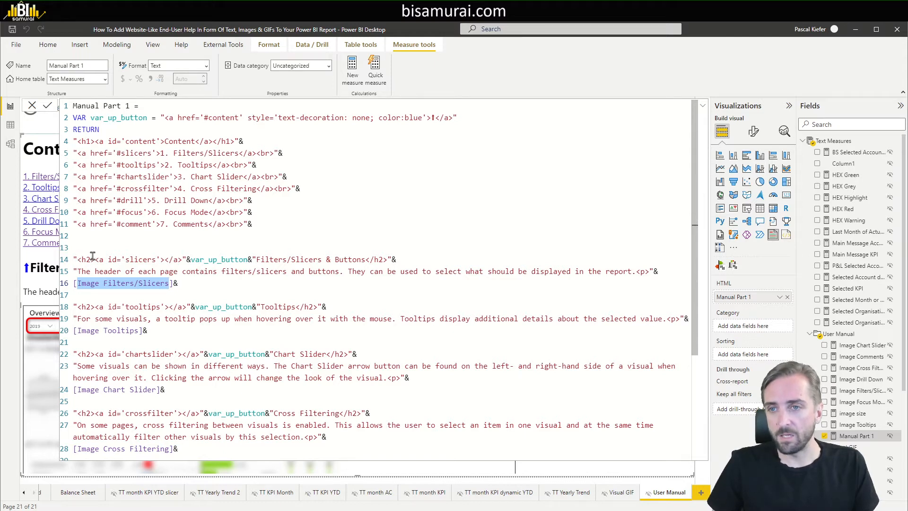
# Review the section's description sentence, close the formula, and compare the code with the rendered Filters/Slicers & Buttons heading, text and image.
pyautogui.click(76, 271)
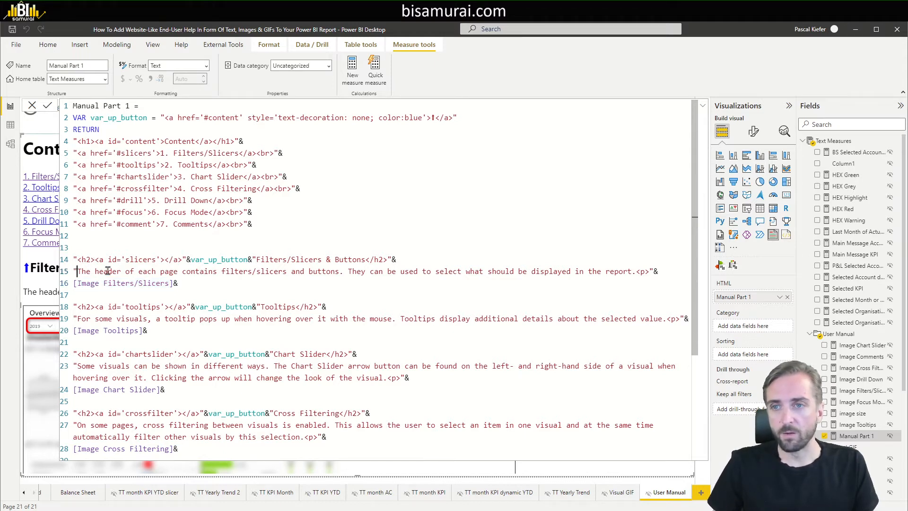
pyautogui.hotkey('ctrl', 'shift', 'Right')
pyautogui.hotkey('ctrl', 'shift', 'Right')
pyautogui.hotkey('ctrl', 'shift', 'Right')
pyautogui.hotkey('ctrl', 'shift', 'Right')
pyautogui.hotkey('ctrl', 'shift', 'Right')
pyautogui.hotkey('ctrl', 'shift', 'Right')
pyautogui.hotkey('ctrl', 'shift', 'Right')
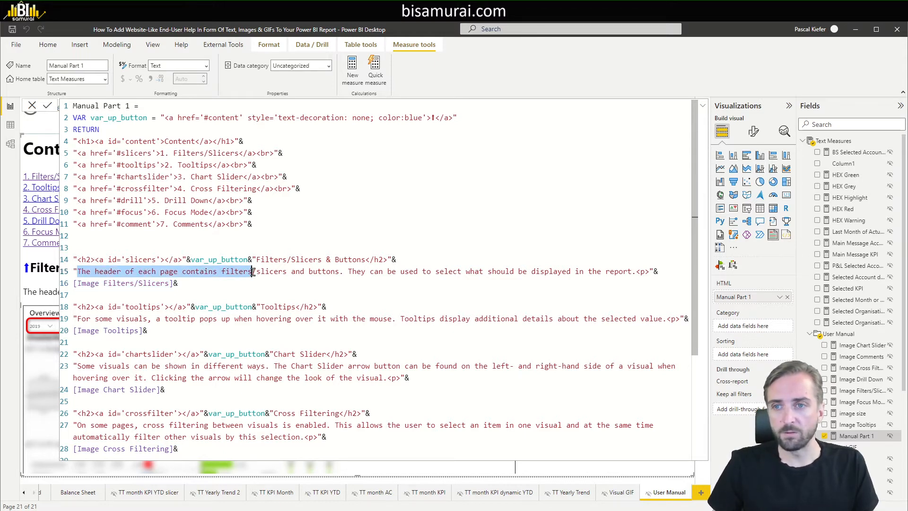
pyautogui.click(32, 107)
pyautogui.scroll(-3, 112, 246)
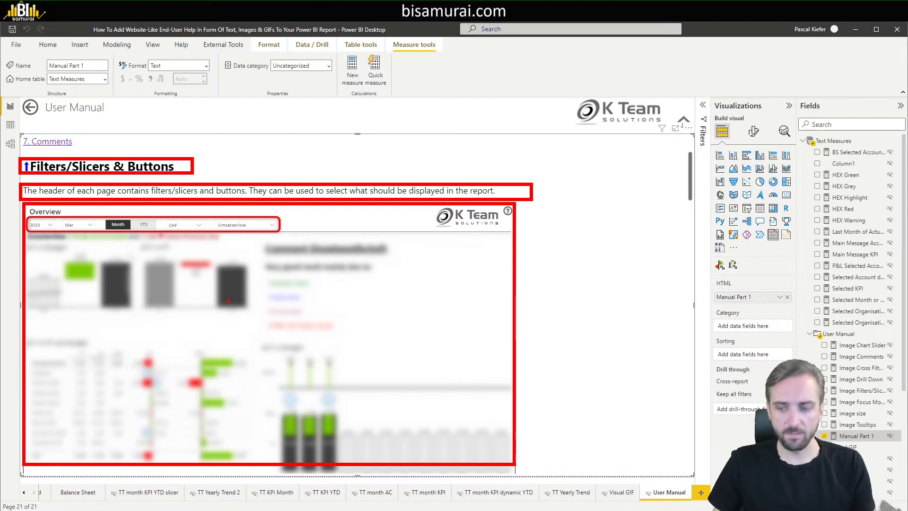
# Search the fields for Image Filters/Slicers, examine its base64 image code and image size reference, and close the formula and search.
pyautogui.click(824, 123)
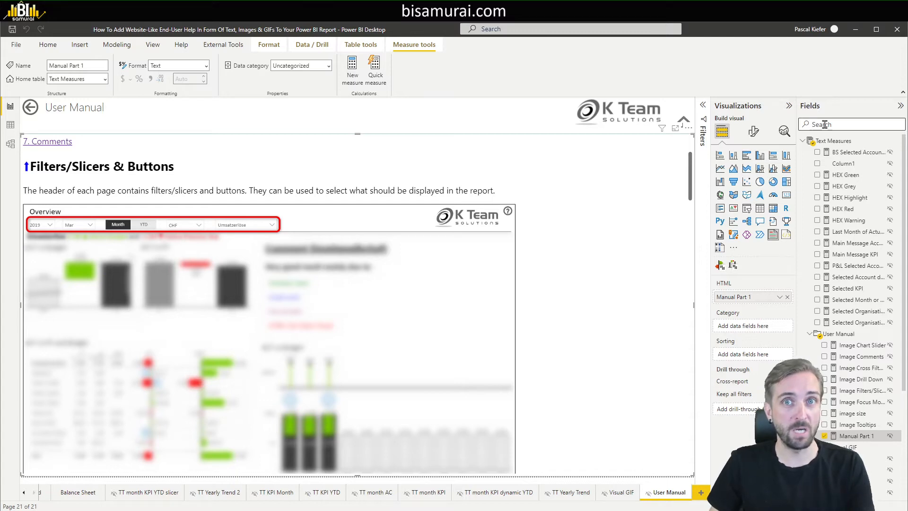
pyautogui.hotkey('ctrl', 'v')
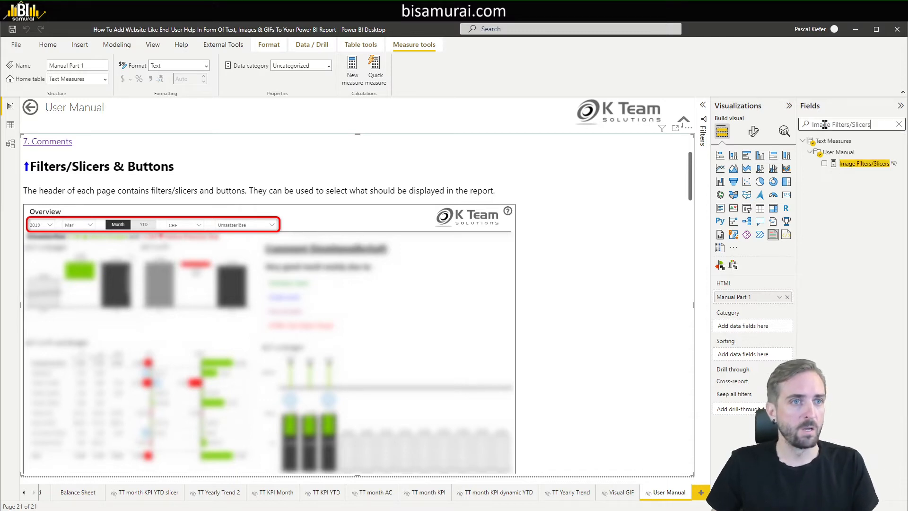
pyautogui.click(857, 166)
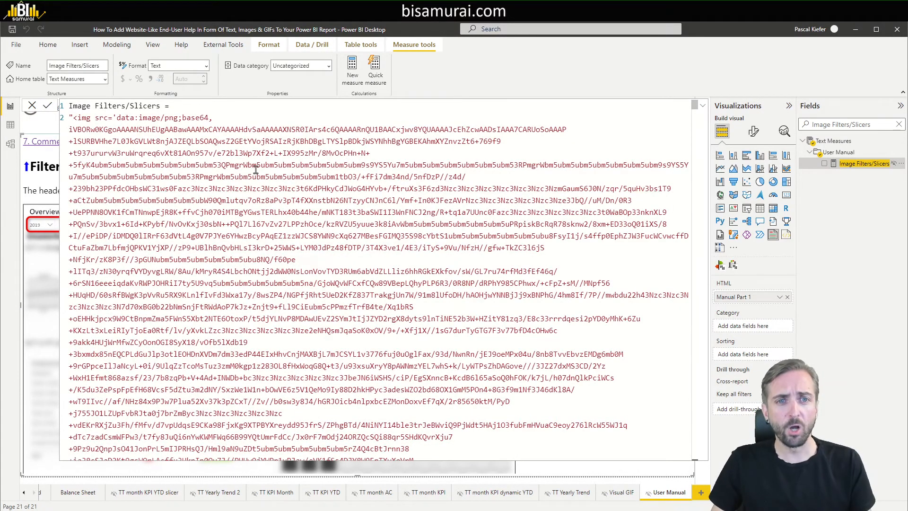
pyautogui.moveTo(694, 105); pyautogui.dragTo(674, 65)
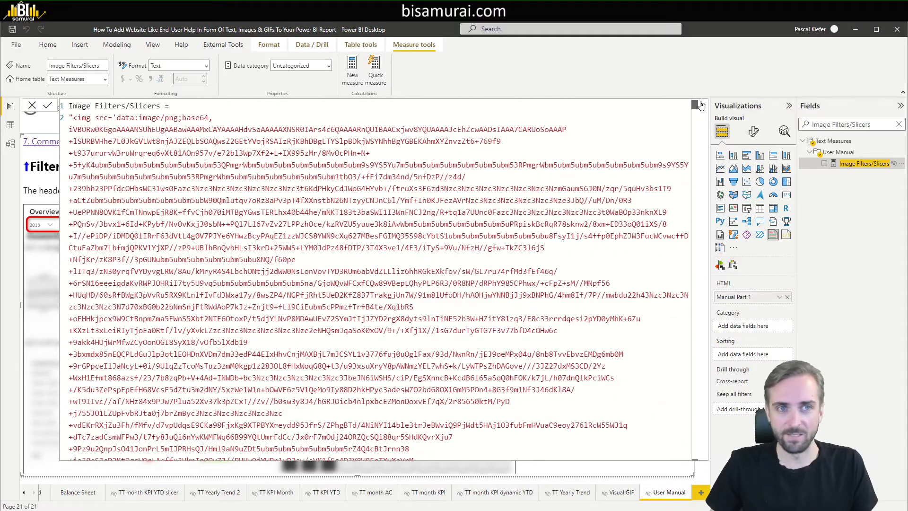
pyautogui.moveTo(696, 105); pyautogui.dragTo(695, 457)
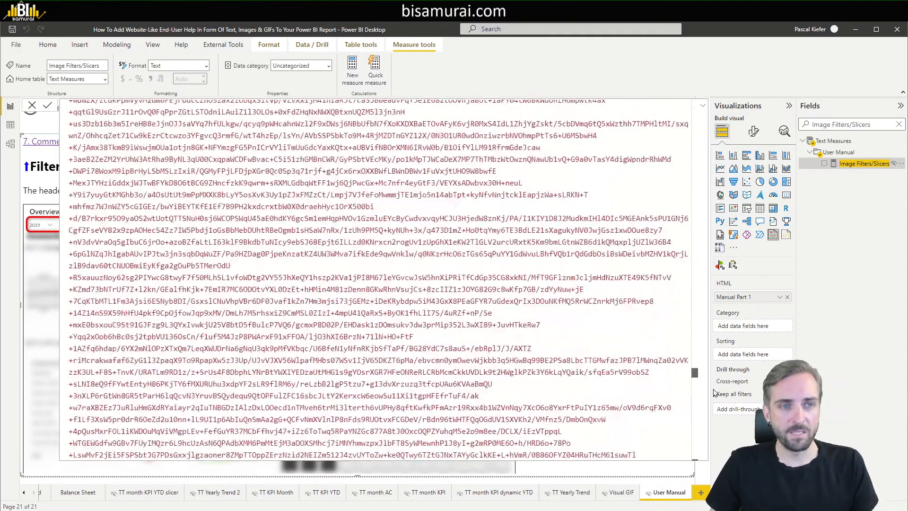
pyautogui.moveTo(597, 442); pyautogui.dragTo(641, 442)
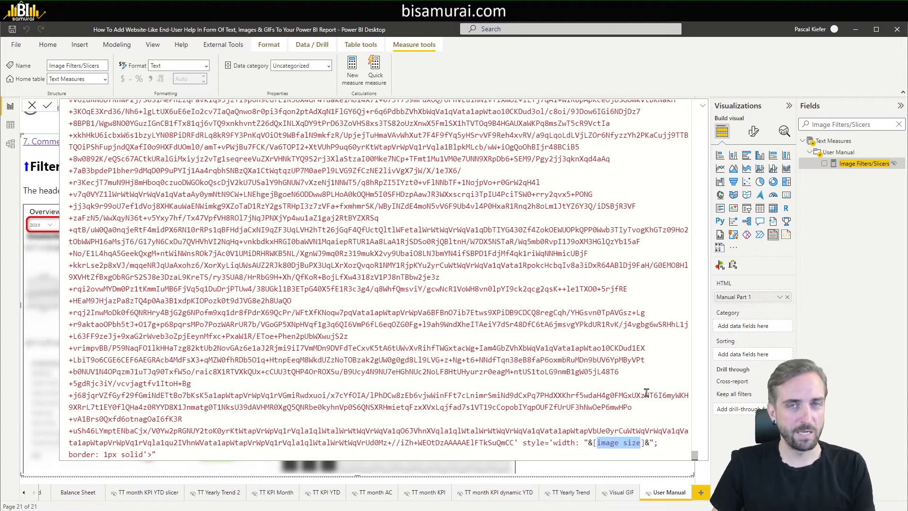
pyautogui.click(32, 105)
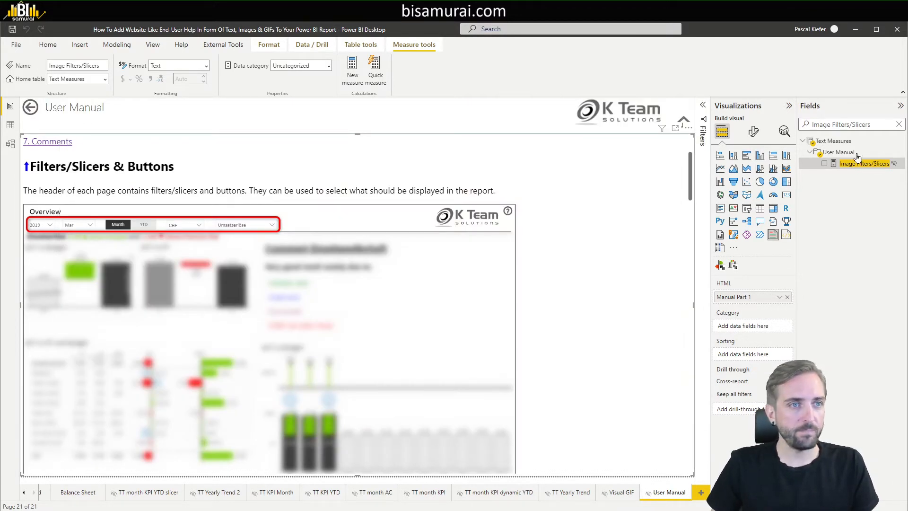
pyautogui.click(900, 124)
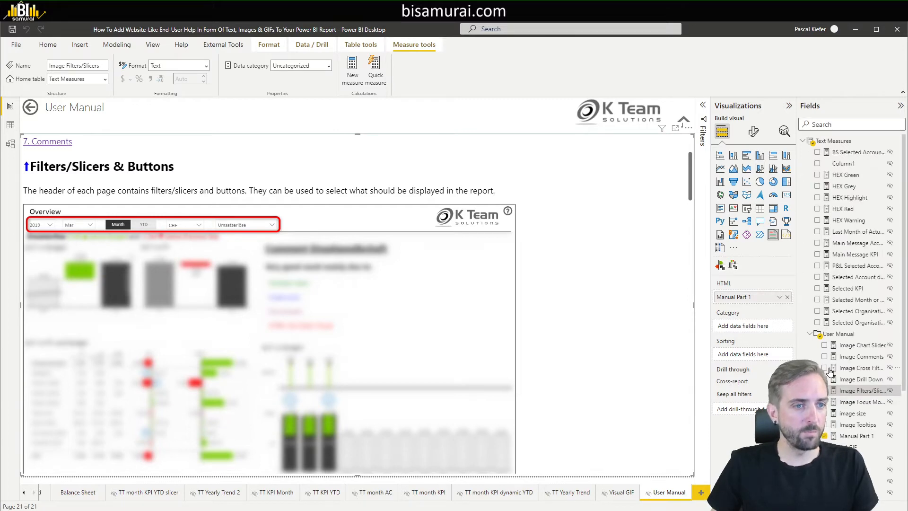
# Reopen the Manual Part 1 formula and examine the repeated heading, text and image structure from Filters/Slicers through Comments.
pyautogui.click(851, 436)
pyautogui.scroll(-1, 314, 239)
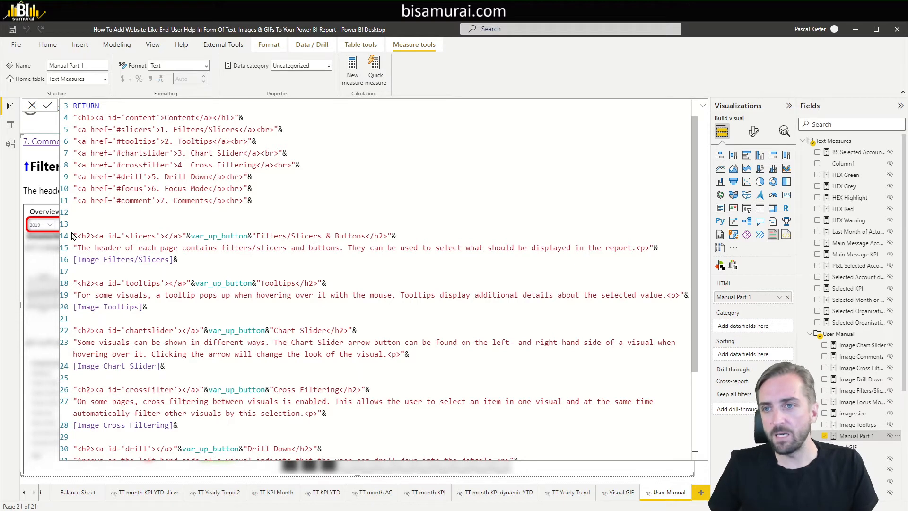
pyautogui.moveTo(73, 236); pyautogui.dragTo(215, 257)
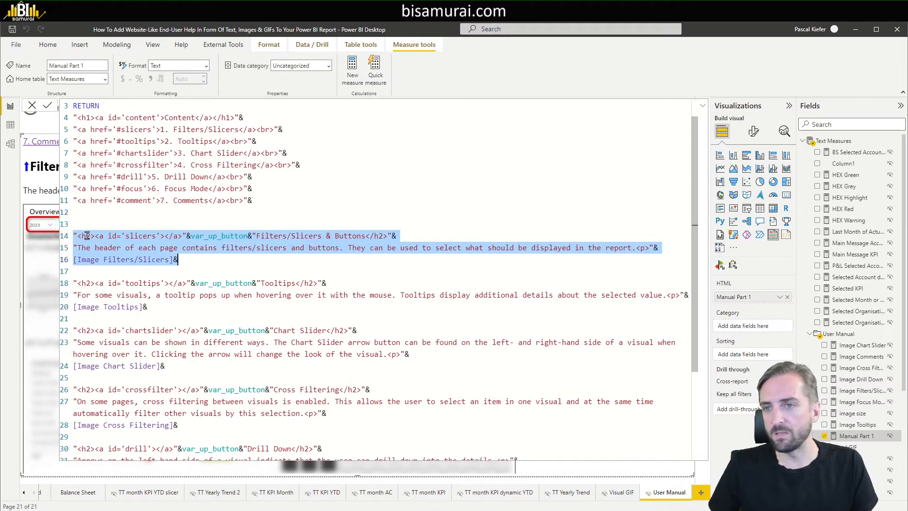
pyautogui.scroll(-2, 80, 236)
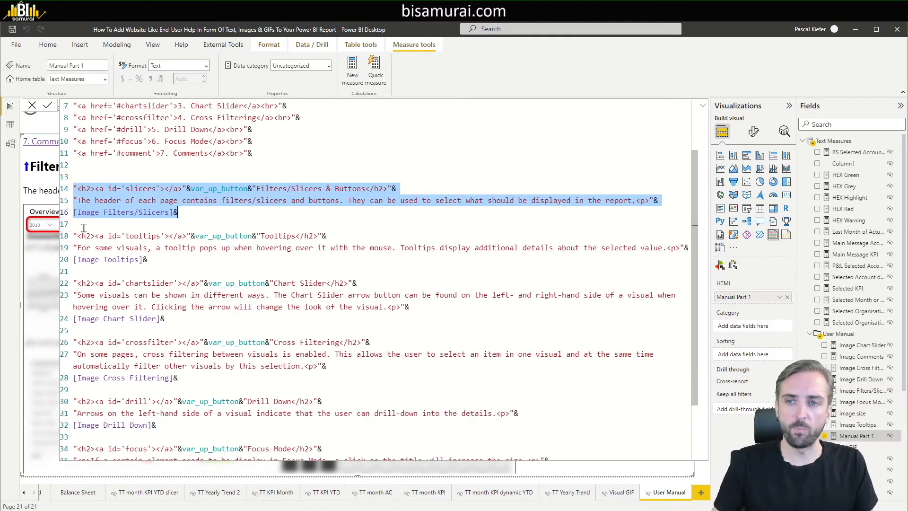
pyautogui.moveTo(76, 236); pyautogui.dragTo(147, 259)
pyautogui.moveTo(77, 283); pyautogui.dragTo(164, 318)
pyautogui.scroll(-2, 192, 307)
pyautogui.scroll(-1, 331, 350)
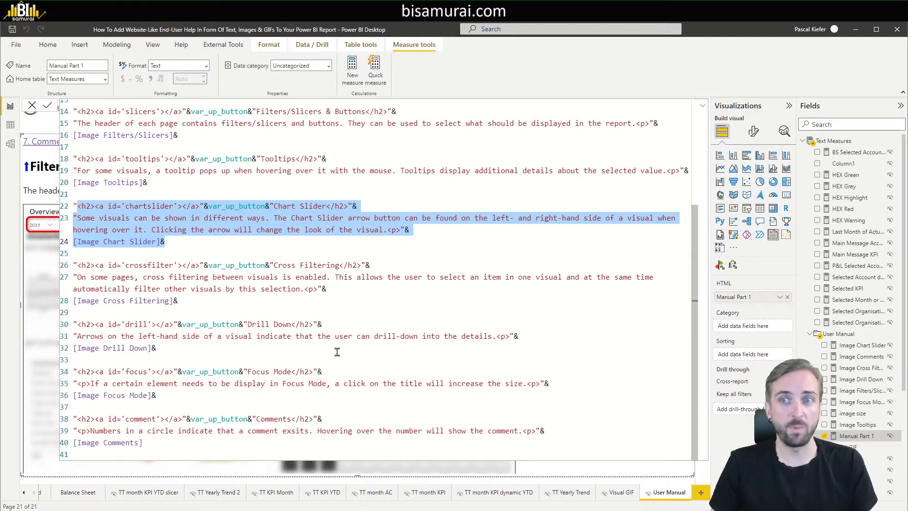
# Examine the plain, unformatted description texts in the formula's Chart Slider and Tooltips sections.
pyautogui.click(79, 216)
pyautogui.moveTo(77, 218); pyautogui.dragTo(382, 228)
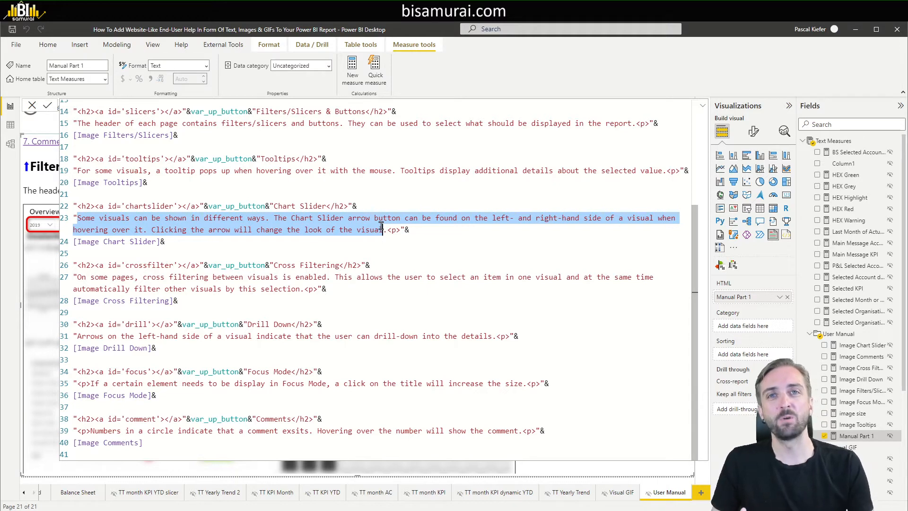
pyautogui.click(313, 170)
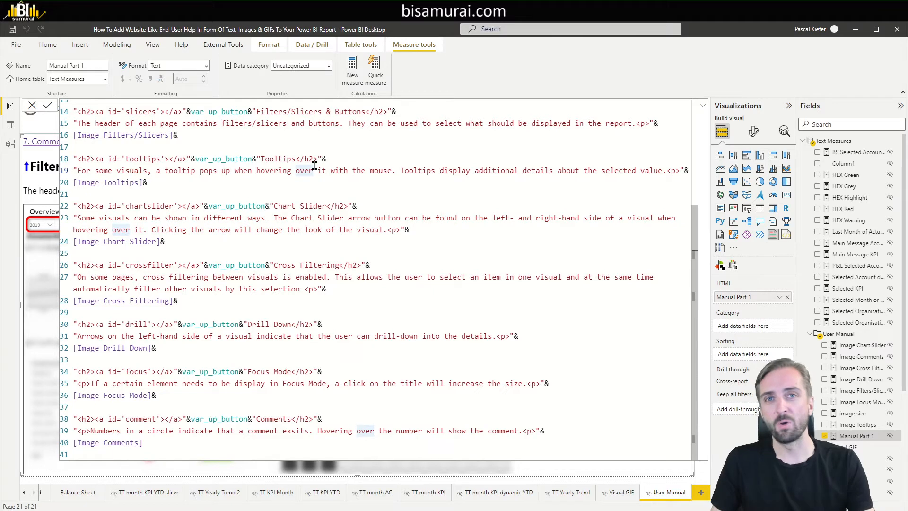
pyautogui.click(327, 160)
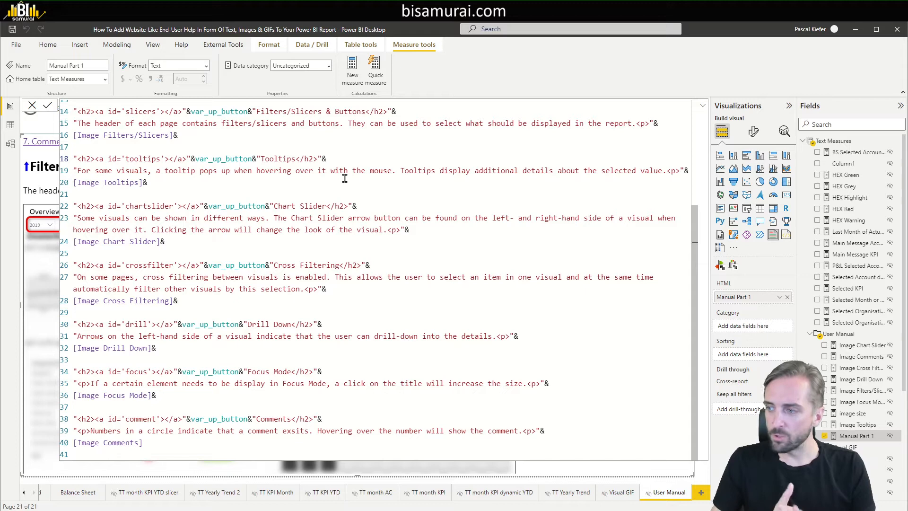
# Switch to the html-online.com editor in the browser and look through its formatting and view options.
pyautogui.click(107, 510)
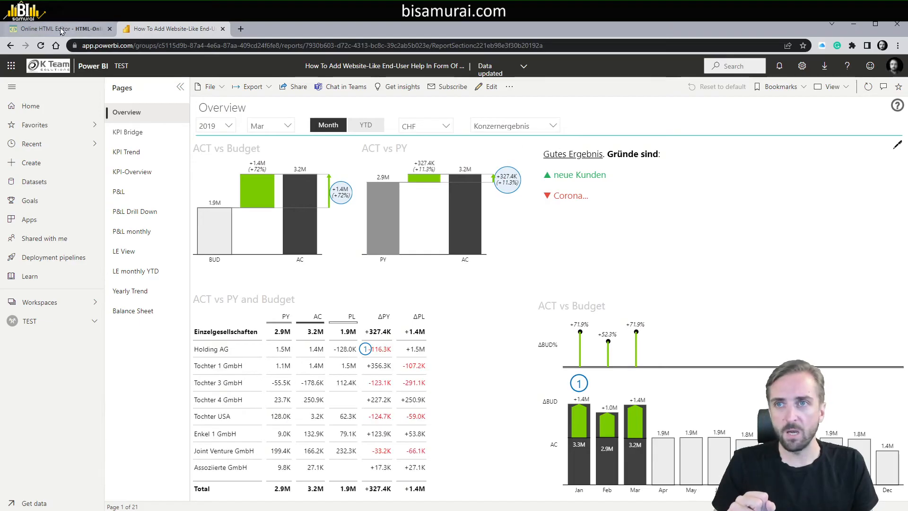
pyautogui.click(47, 29)
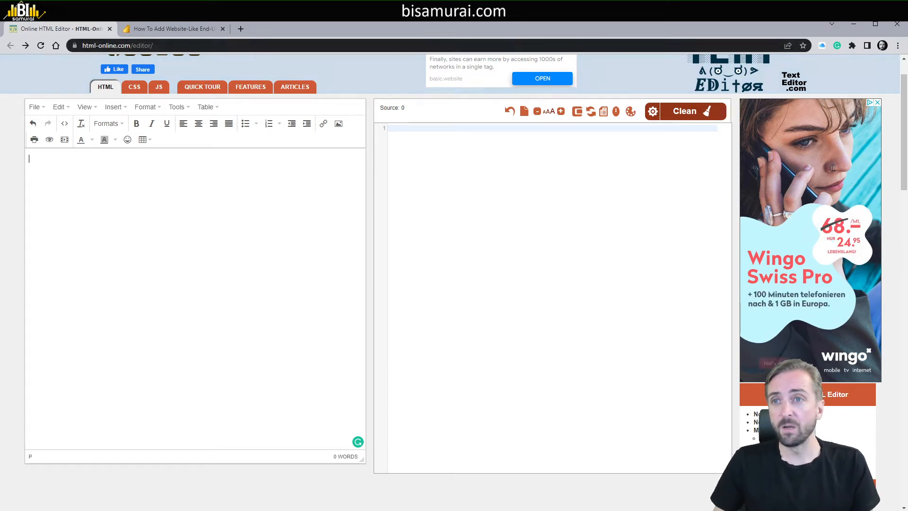
pyautogui.click(84, 106)
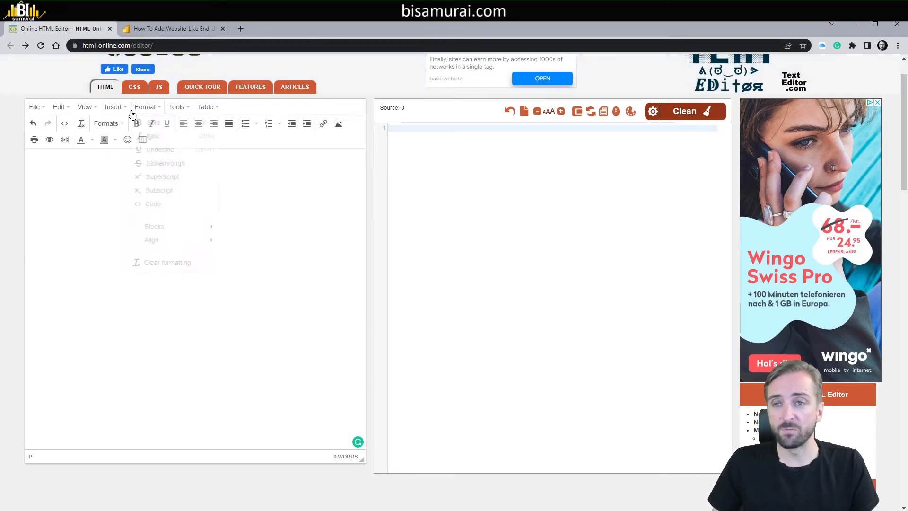
pyautogui.moveTo(85, 108)
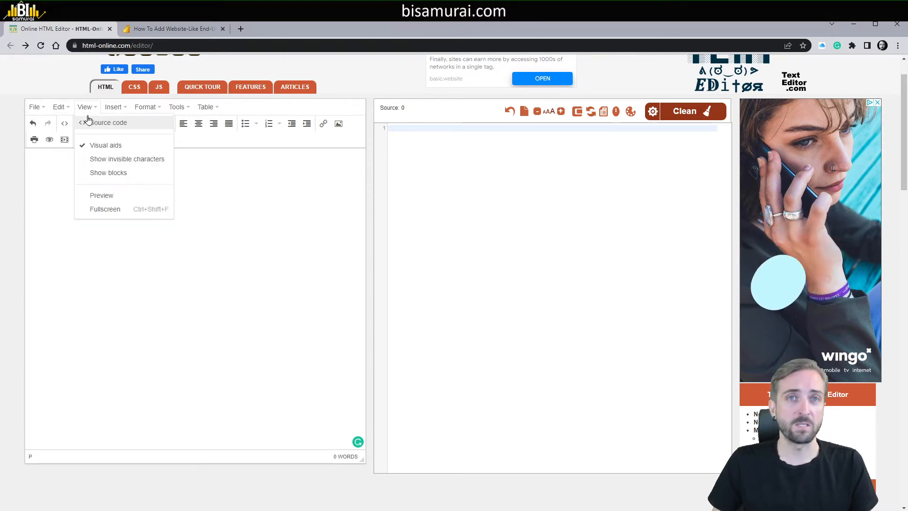
pyautogui.click(73, 180)
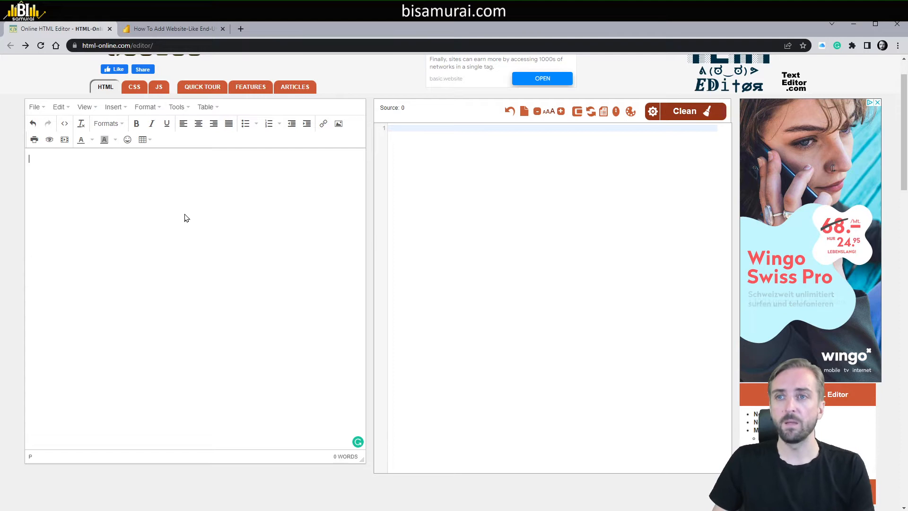
# Enter the title "Content" as the first line of the empty HTML editor document.
pyautogui.write('Co')
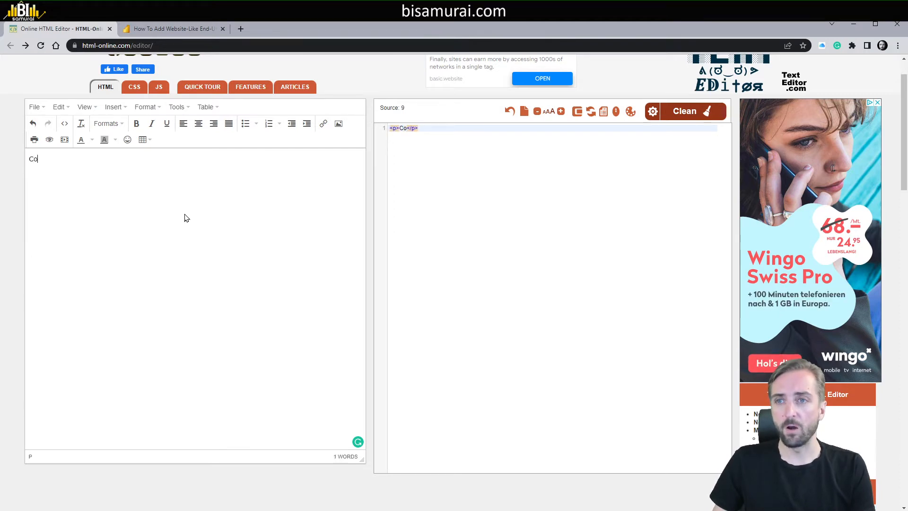
pyautogui.write('ntent')
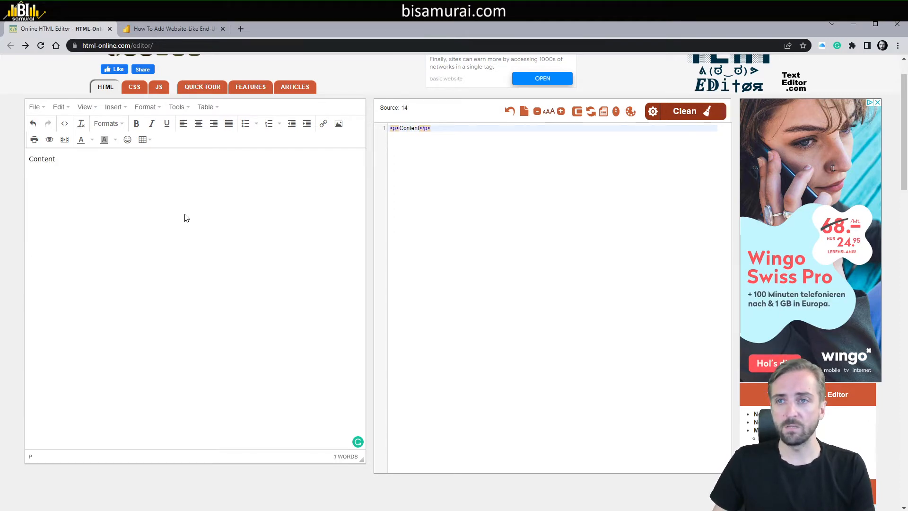
# Switch to Power BI, close the Manual Part 1 formula and examine the content list at the start of the User Manual page.
pyautogui.hotkey('alt', 'Tab')
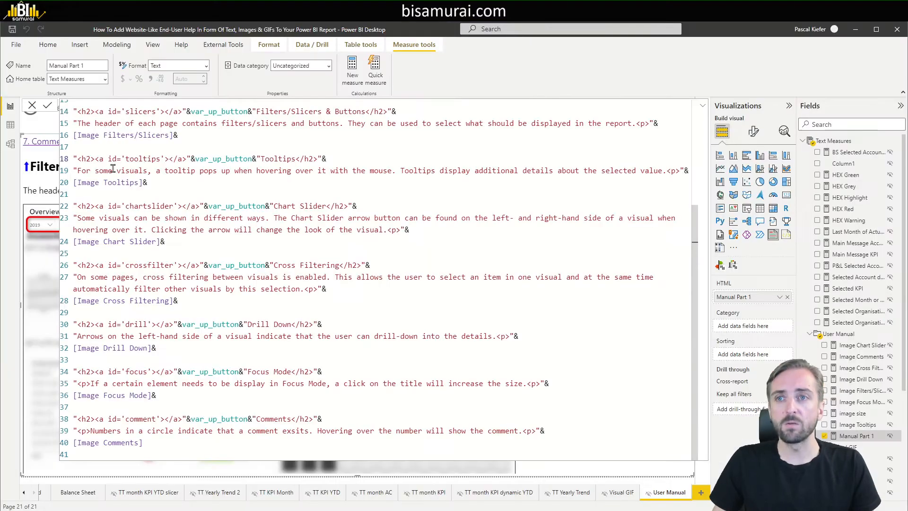
pyautogui.scroll(3, 112, 169)
pyautogui.click(32, 106)
pyautogui.scroll(3, 101, 199)
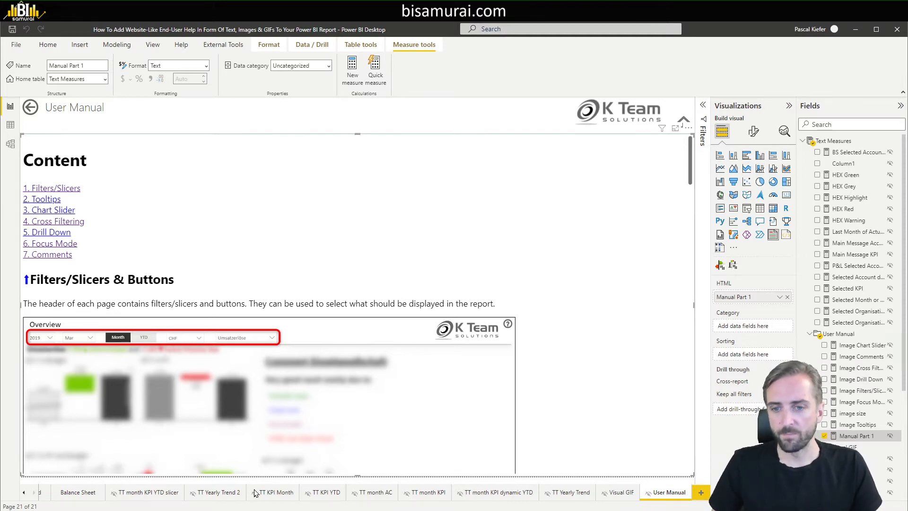
# Return to the html-online.com editor and add the lines "Topic 1" and "Topic 2" below the Content title.
pyautogui.hotkey('alt', 'Tab')
pyautogui.press('Return')
pyautogui.write('Top')
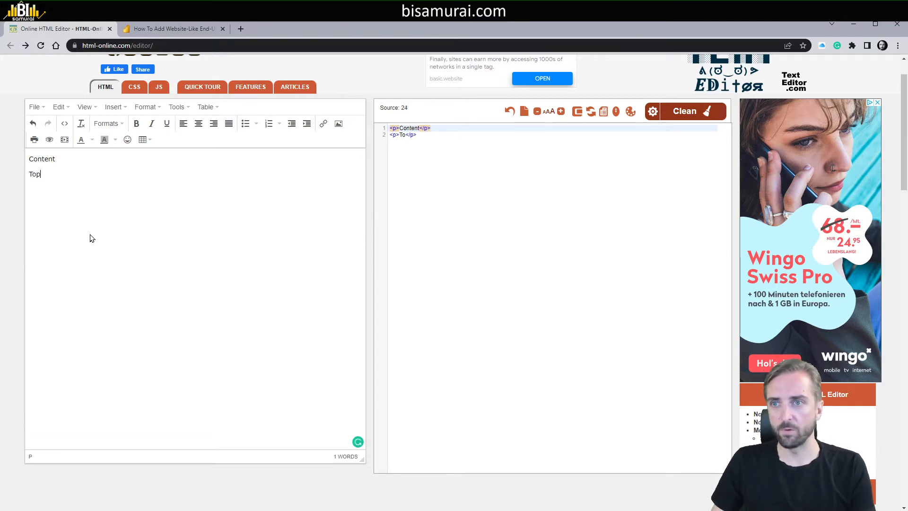
pyautogui.write('ic 1 Topic 2')
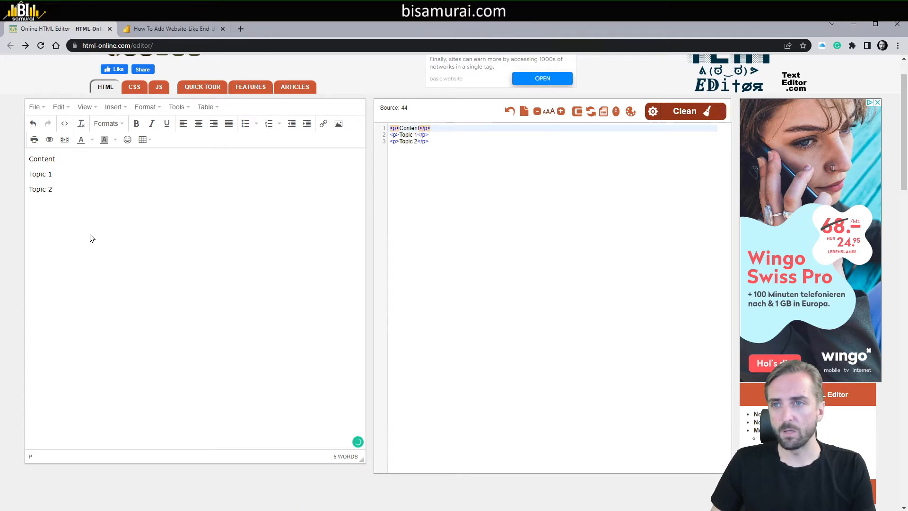
# Leave two blank lines and add a "Topic 1" section with the text "Here we explain topic 1".
pyautogui.press('Return')
pyautogui.press('Return')
pyautogui.press('Return')
pyautogui.write('Topic 1')
pyautogui.press('Return')
pyautogui.write('Here we explain')
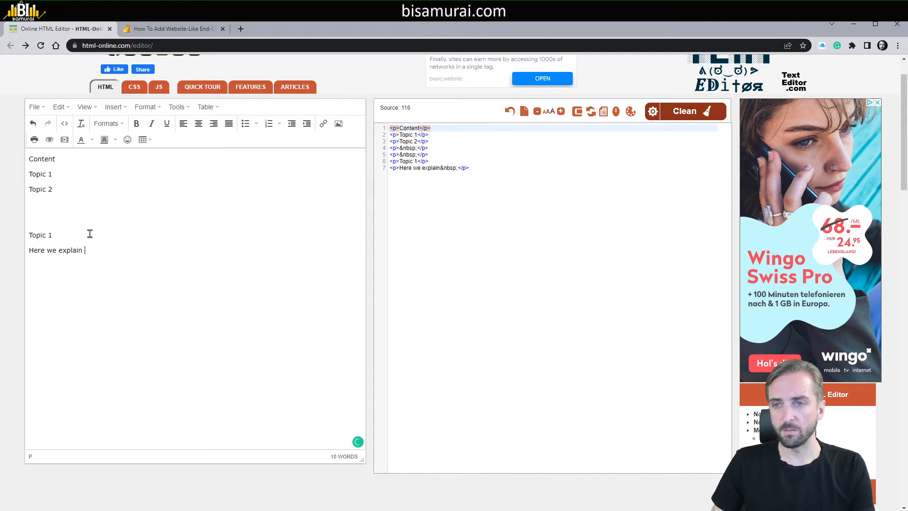
pyautogui.write(' topic 1')
# Add a "Topic 2" section with the text "Here we talk about topic 2" below the first section.
pyautogui.press('Return')
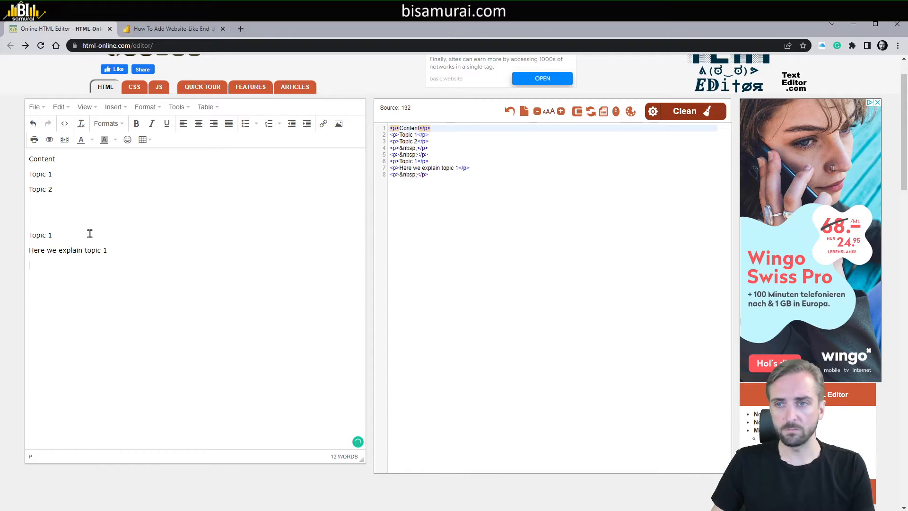
pyautogui.write('Topic 2')
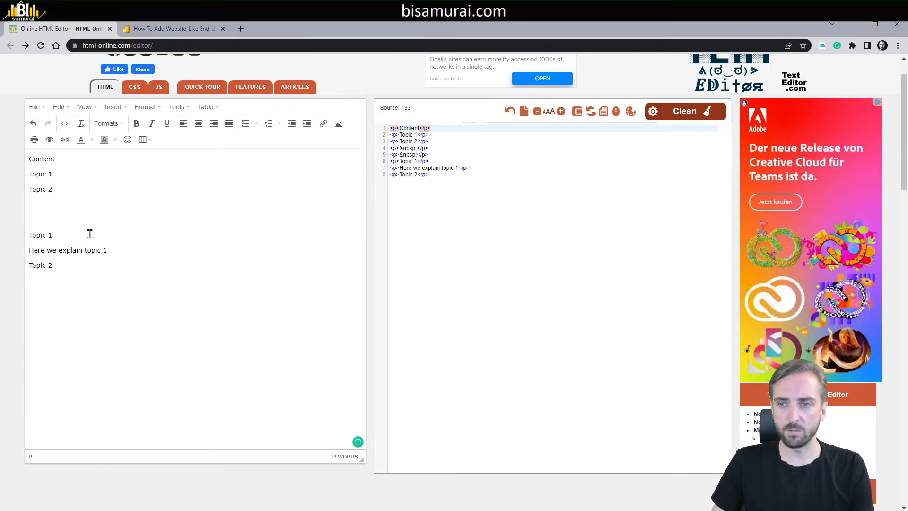
pyautogui.press('Return')
pyautogui.write('H')
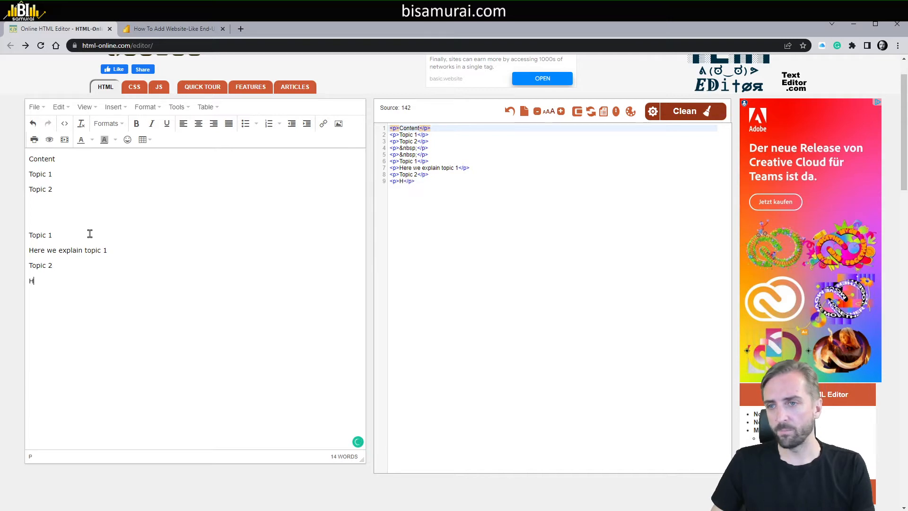
pyautogui.write('ere we talk about topic 2')
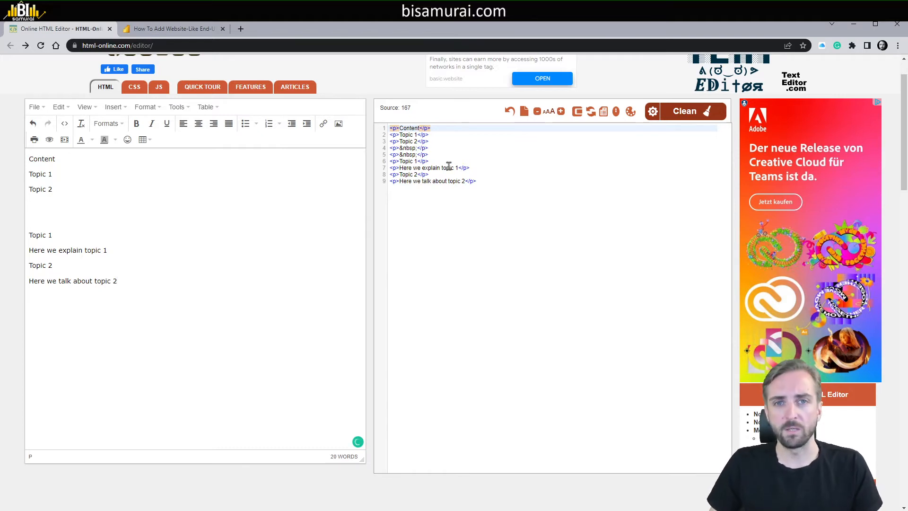
# Enlarge the HTML source code's font and format the Content title as Heading 1.
pyautogui.click(561, 112)
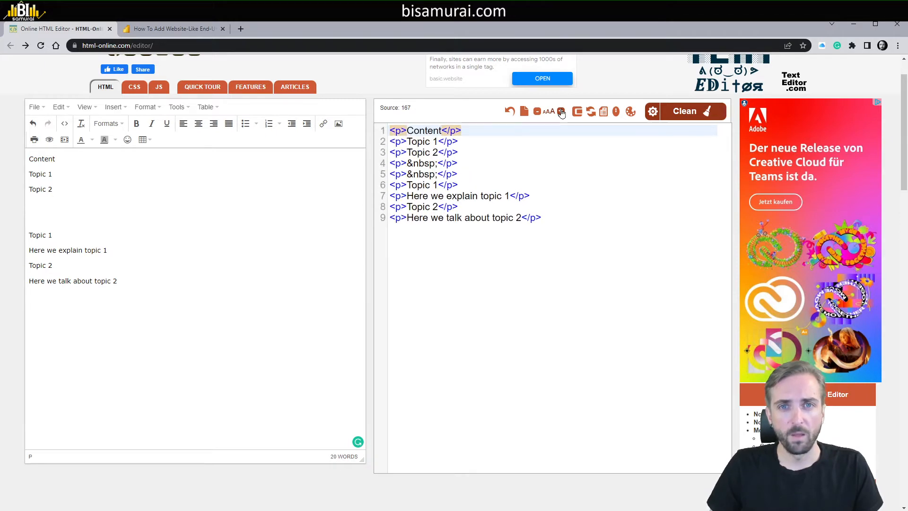
pyautogui.press('Down')
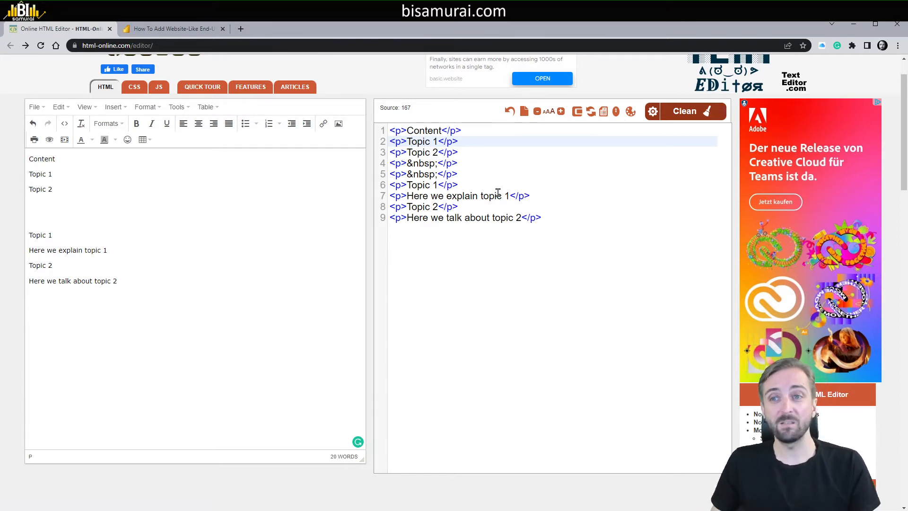
pyautogui.doubleClick(36, 158)
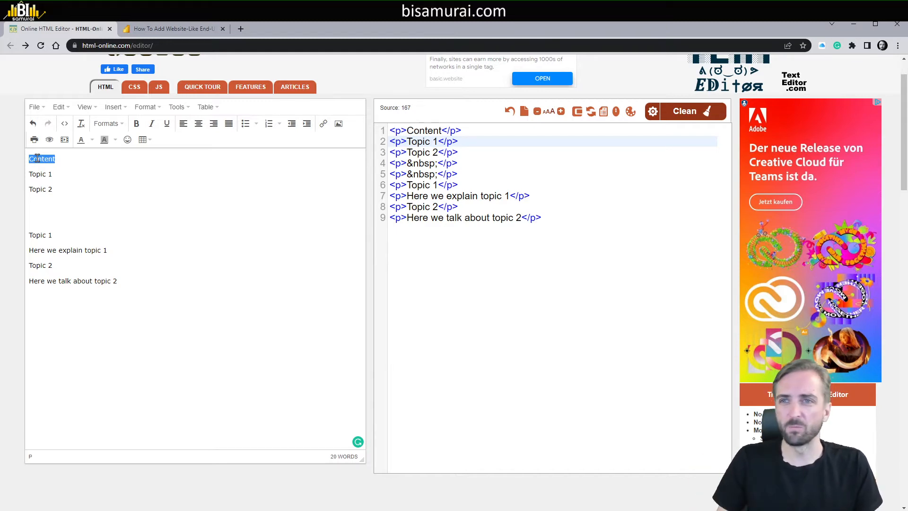
pyautogui.click(62, 108)
pyautogui.moveTo(126, 106)
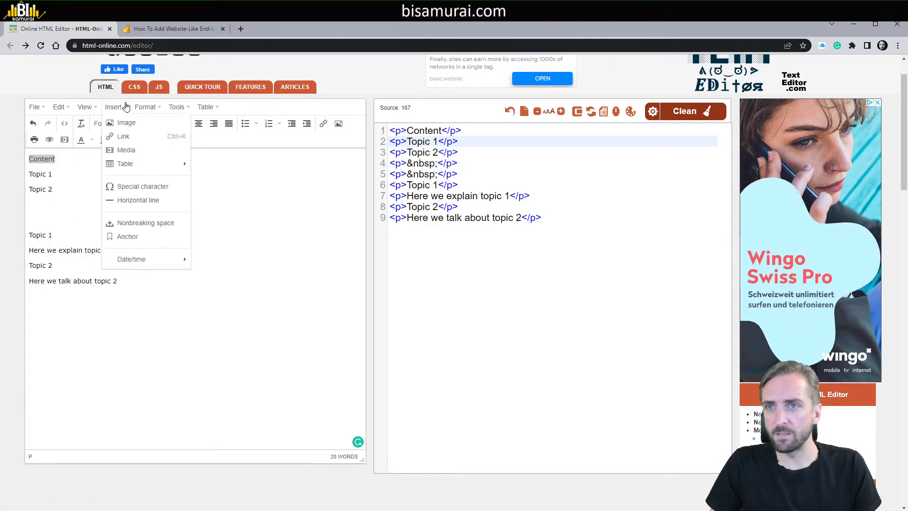
pyautogui.moveTo(151, 114)
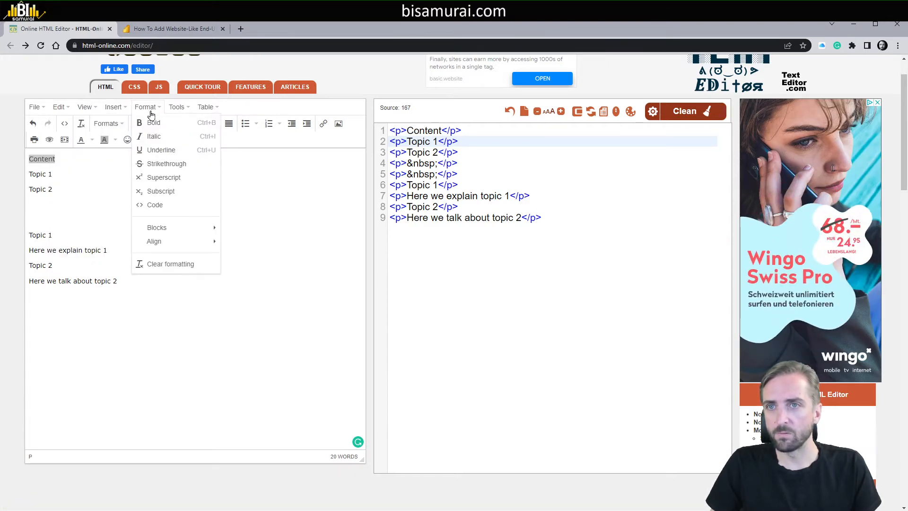
pyautogui.moveTo(167, 230)
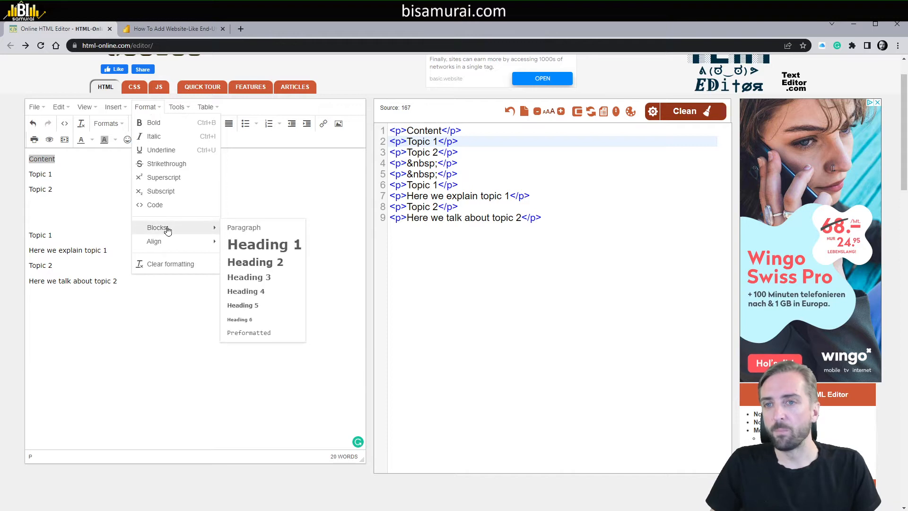
pyautogui.click(291, 248)
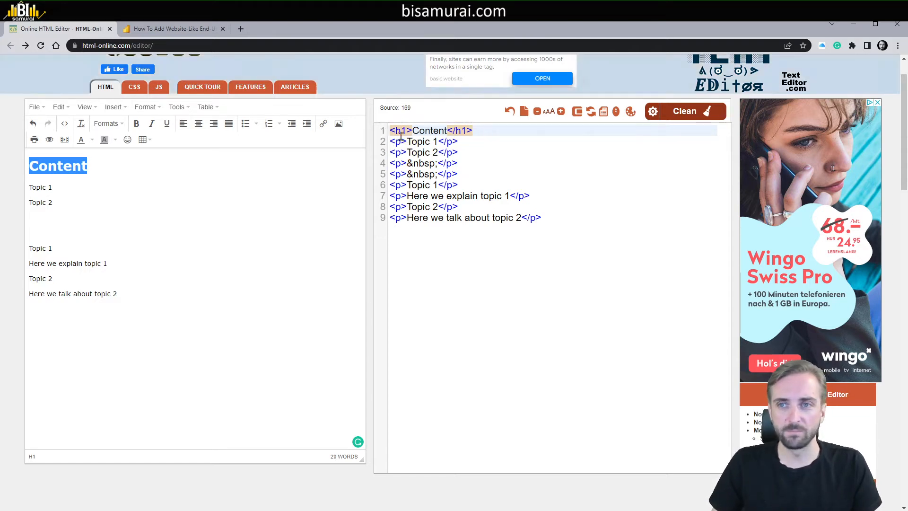
# Format Topic 1 in the content list as Heading 2 and highlight its h2 tag in the source code.
pyautogui.click(62, 185)
pyautogui.tripleClick(28, 194)
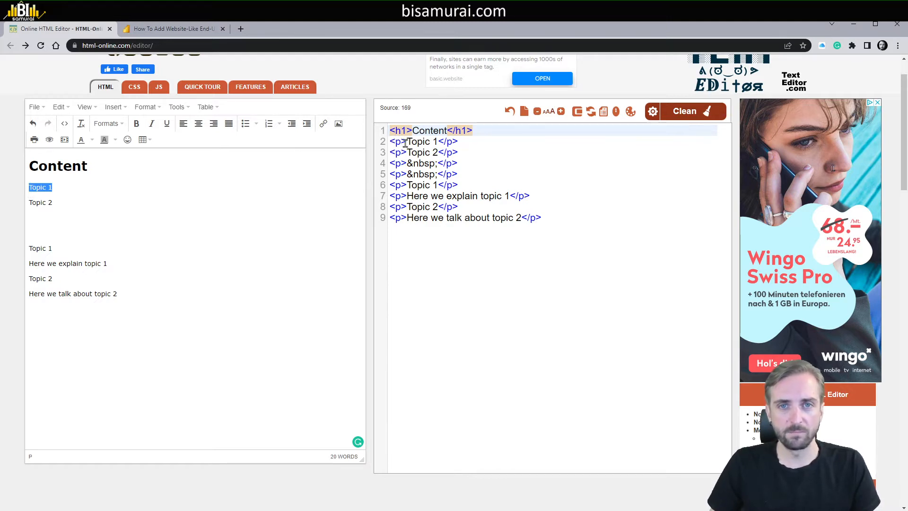
pyautogui.click(145, 107)
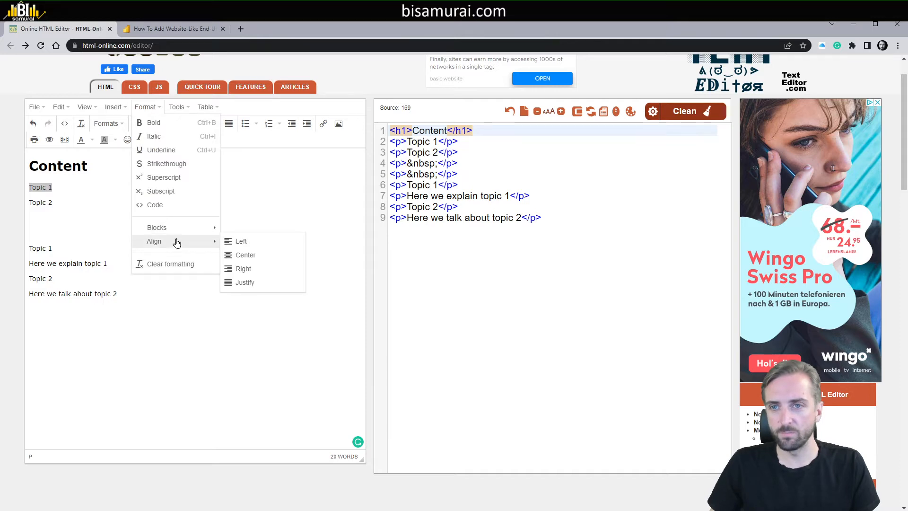
pyautogui.click(273, 261)
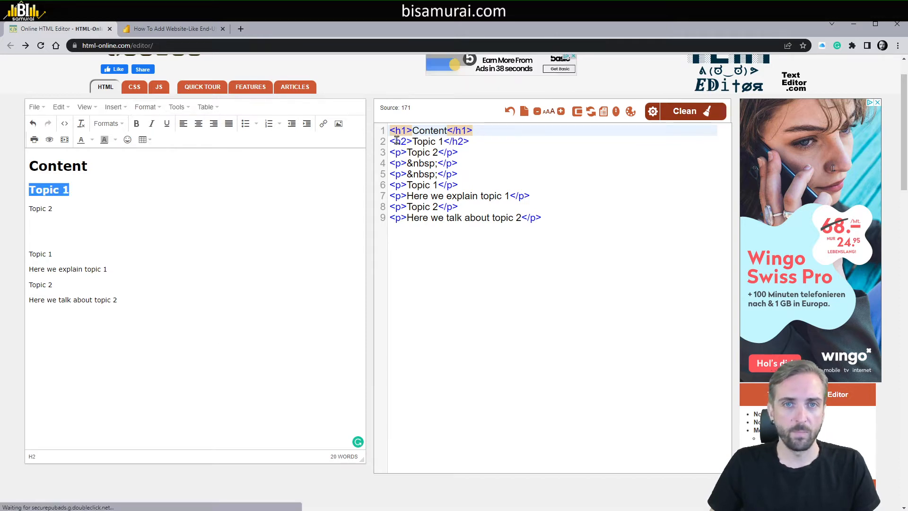
pyautogui.doubleClick(402, 142)
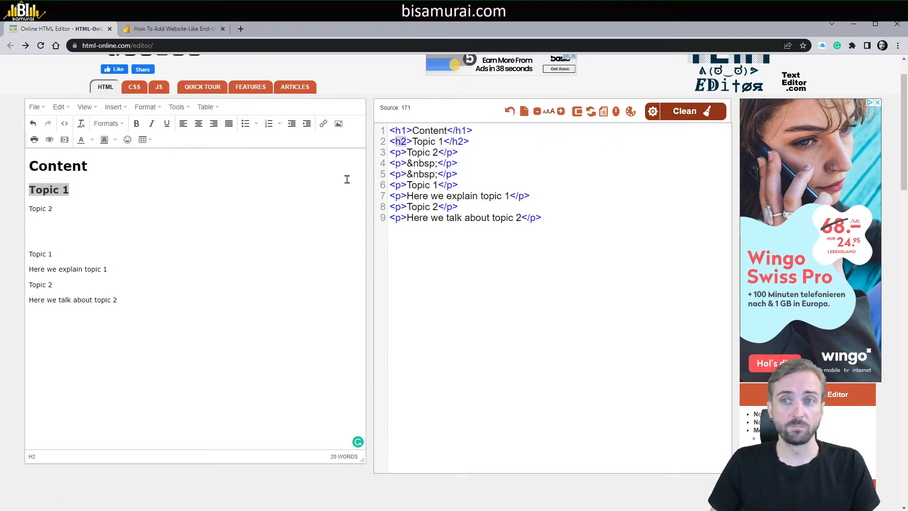
# Format Topic 2 in the content list as Heading 2.
pyautogui.click(105, 192)
pyautogui.moveTo(58, 210); pyautogui.dragTo(25, 215)
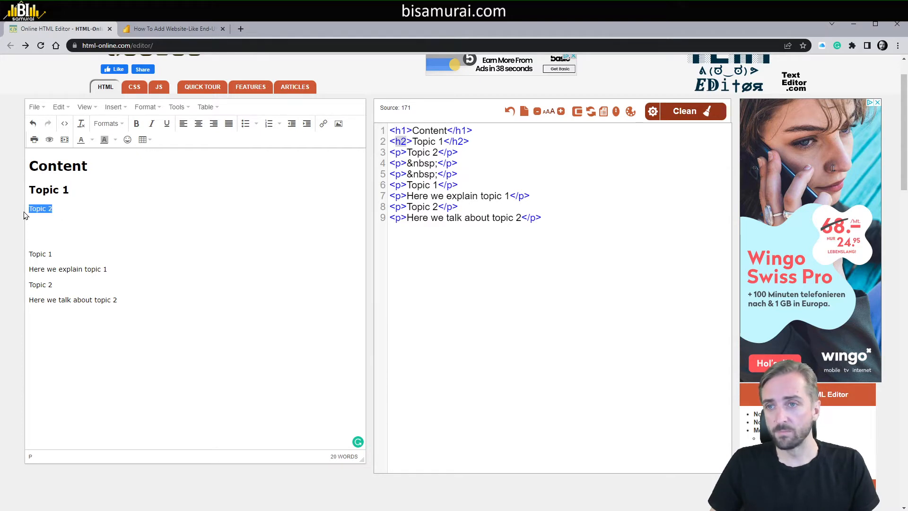
pyautogui.click(146, 107)
pyautogui.moveTo(176, 242)
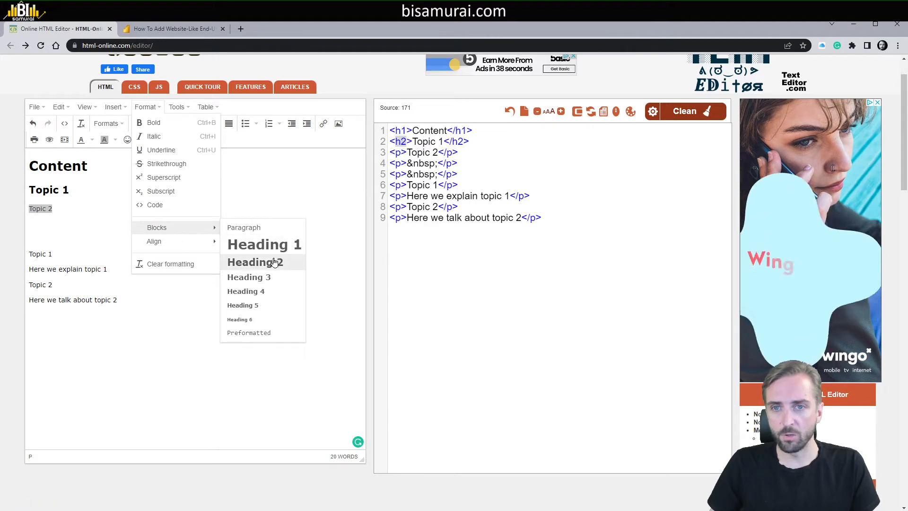
pyautogui.click(255, 261)
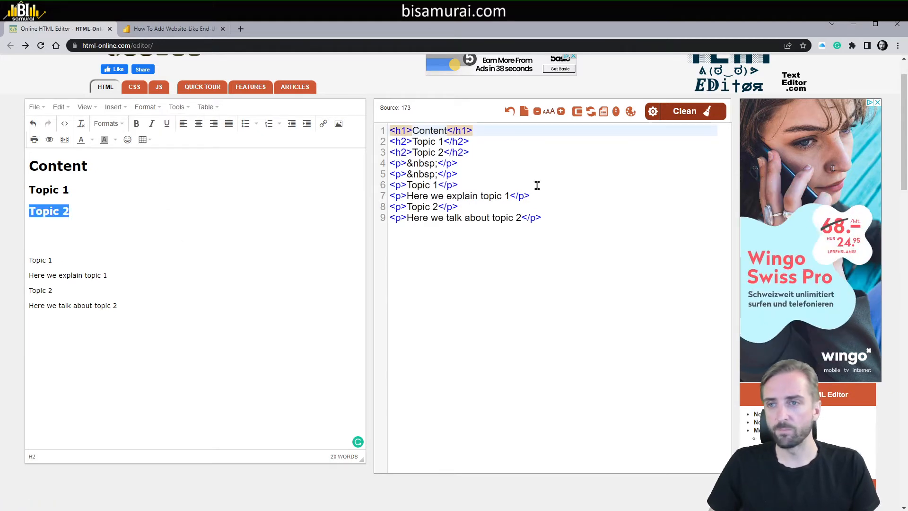
# Format the title of the Topic 1 section as Heading 3 and highlight its line in the source code.
pyautogui.moveTo(64, 260); pyautogui.dragTo(27, 266)
pyautogui.click(146, 107)
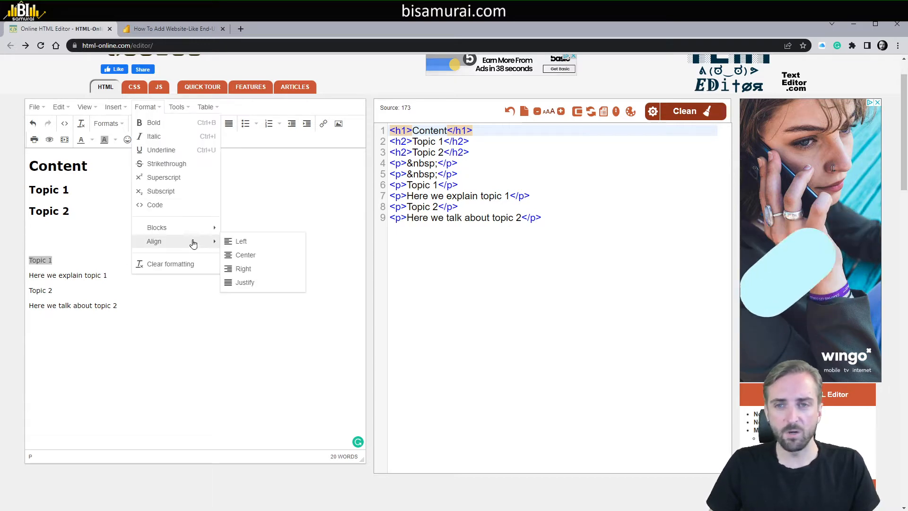
pyautogui.moveTo(208, 227)
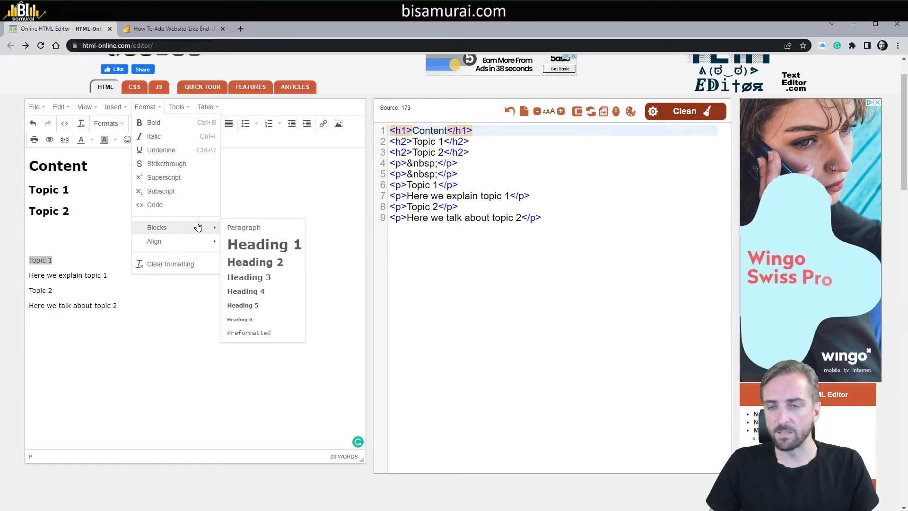
pyautogui.click(261, 279)
pyautogui.moveTo(393, 185); pyautogui.dragTo(464, 185)
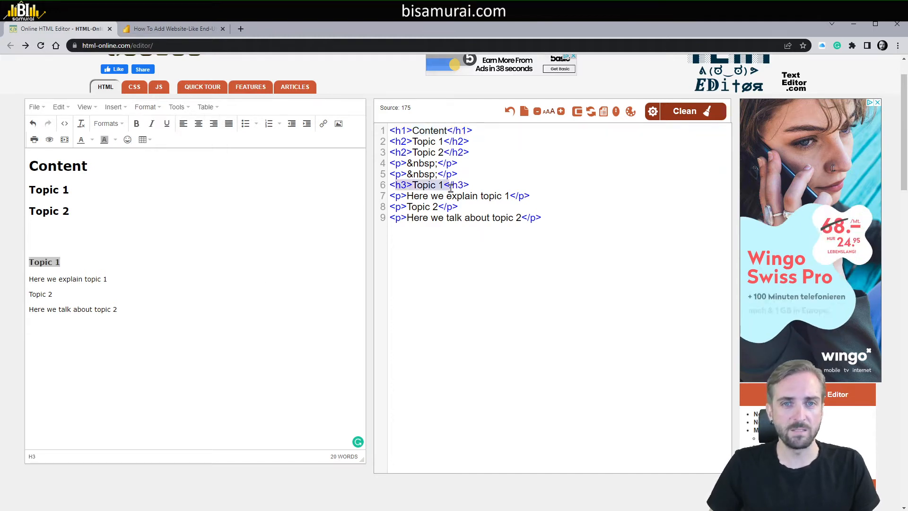
# Format the title of the Topic 2 section as Heading 3.
pyautogui.click(61, 294)
pyautogui.moveTo(61, 294); pyautogui.dragTo(27, 297)
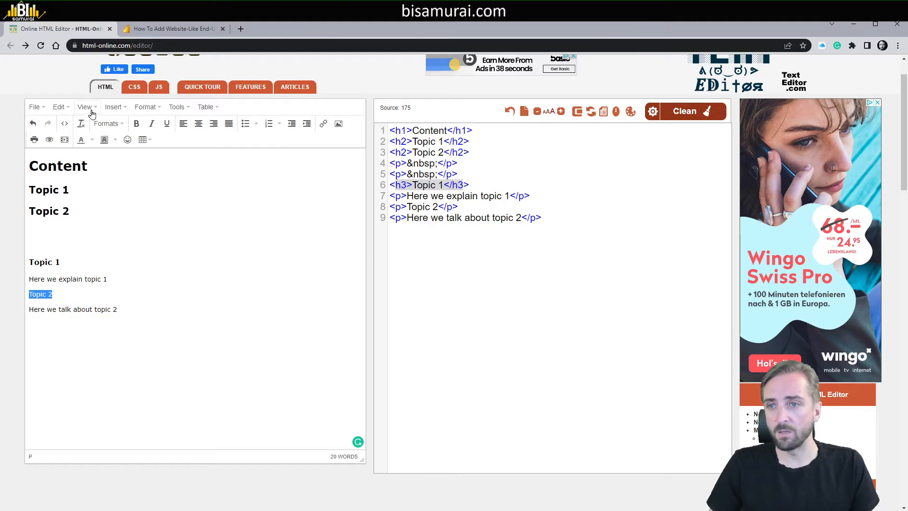
pyautogui.click(145, 107)
pyautogui.moveTo(184, 243)
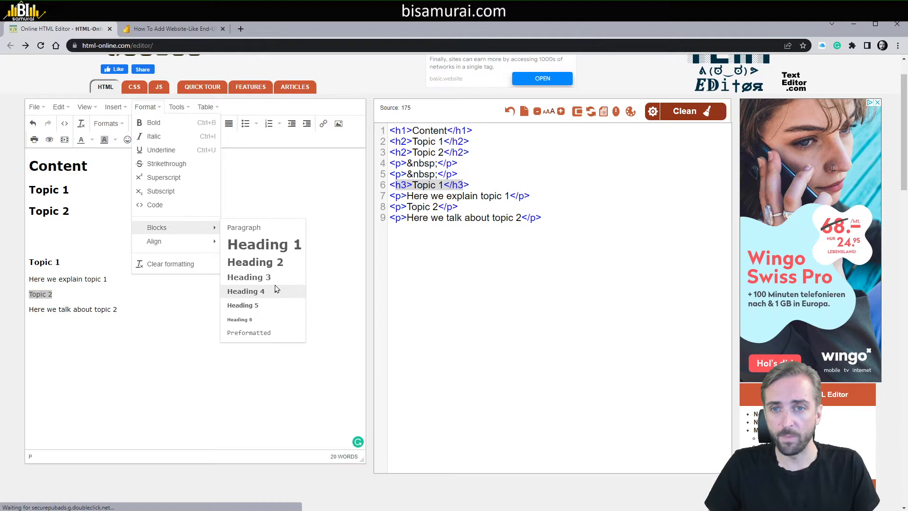
pyautogui.click(275, 290)
# Underline the Topic 1 and Topic 2 section titles above their description texts.
pyautogui.moveTo(81, 263); pyautogui.dragTo(27, 263)
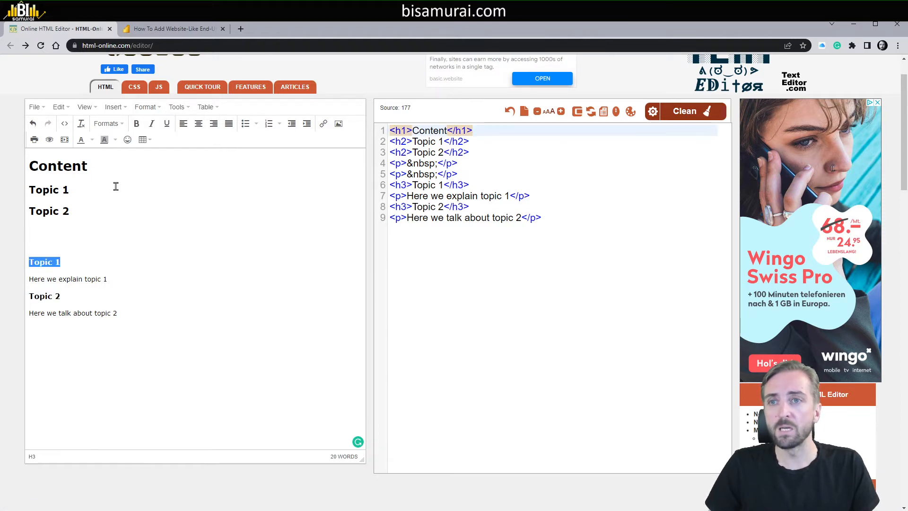
pyautogui.click(166, 123)
pyautogui.moveTo(68, 298); pyautogui.dragTo(27, 297)
pyautogui.click(166, 123)
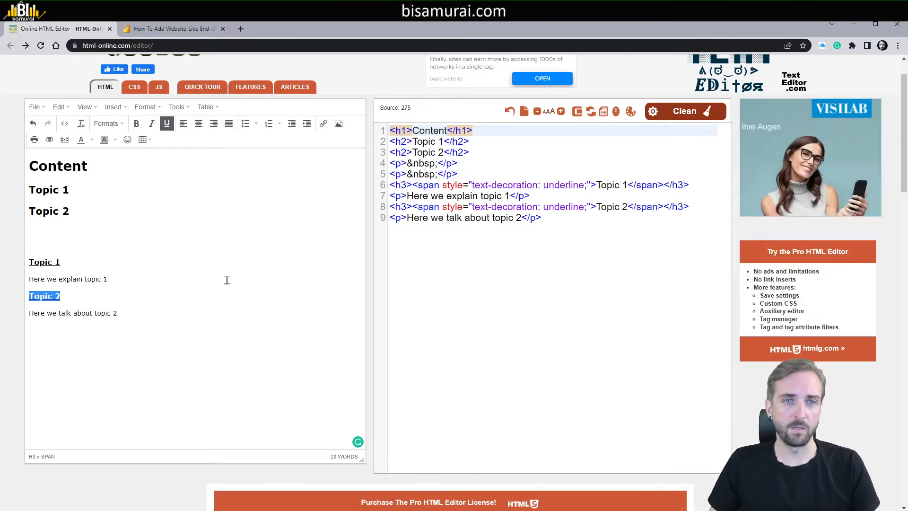
pyautogui.click(236, 310)
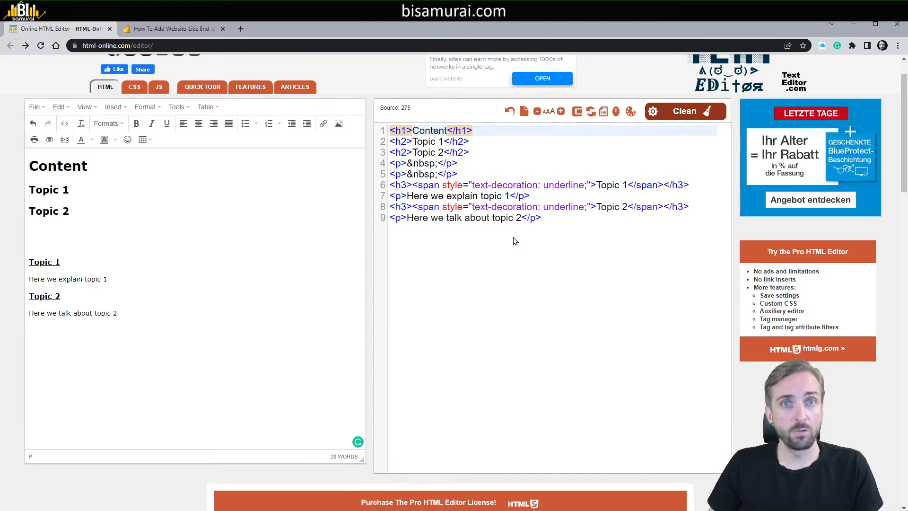
# Copy the entire generated HTML source code, switch to Power BI and add a new report page.
pyautogui.moveTo(535, 229); pyautogui.dragTo(390, 127)
pyautogui.hotkey('ctrl', 'c')
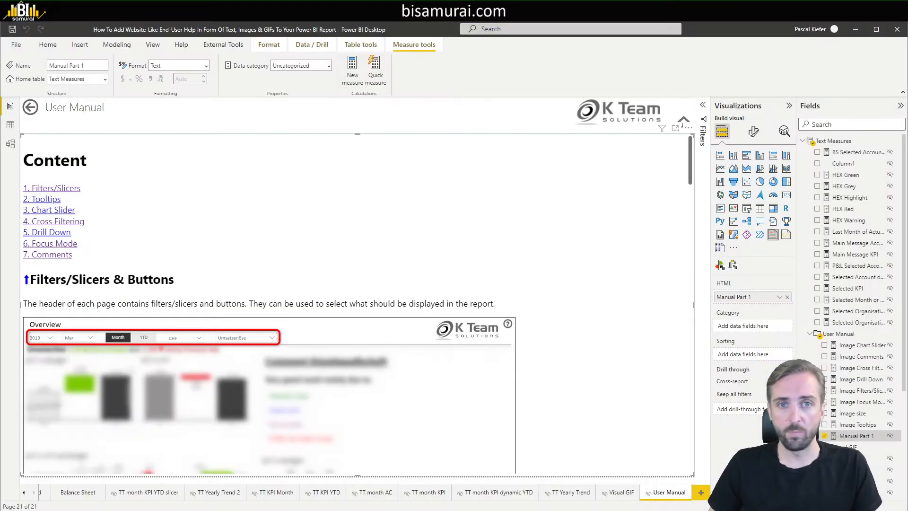
pyautogui.click(702, 493)
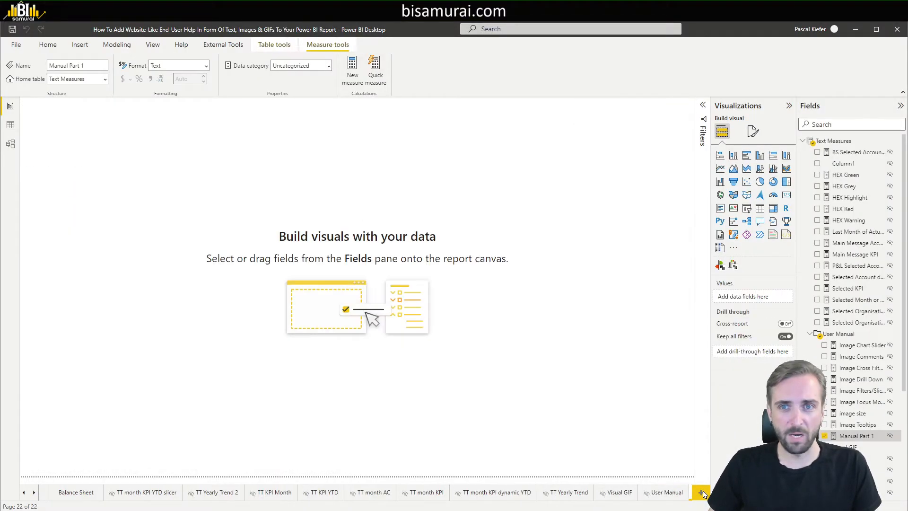
# Create a measure named New Manual in the Text Measures table and paste the copied HTML code below its name.
pyautogui.rightClick(832, 143)
pyautogui.click(772, 150)
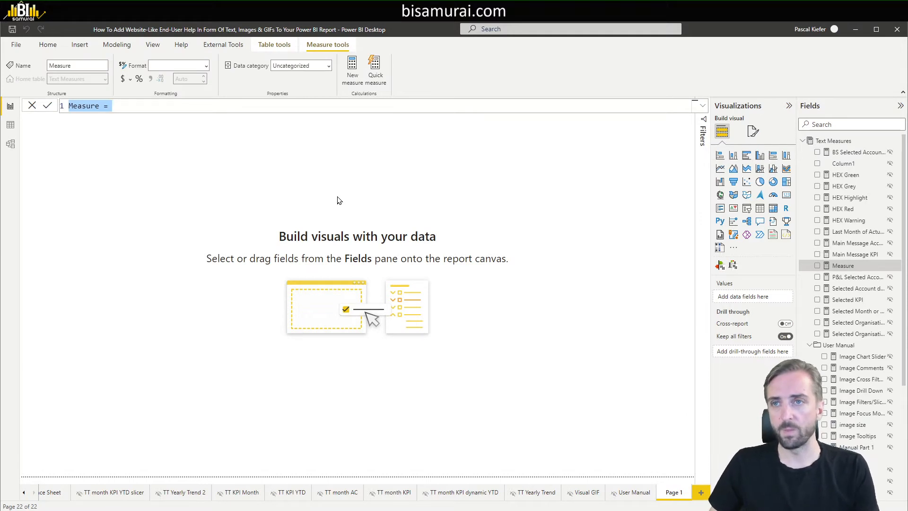
pyautogui.write('M')
pyautogui.write('ew Manu')
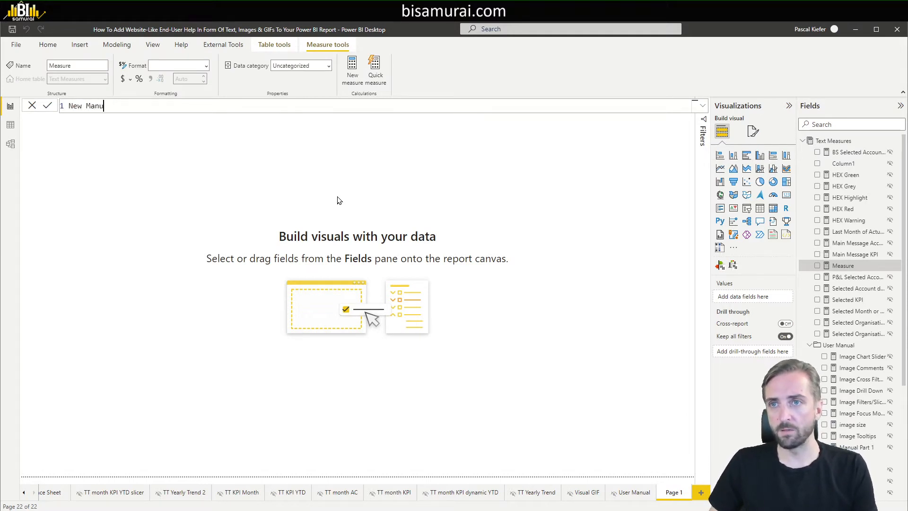
pyautogui.write('al =')
pyautogui.hotkey('shift', 'Return')
pyautogui.hotkey('shift', 'Return')
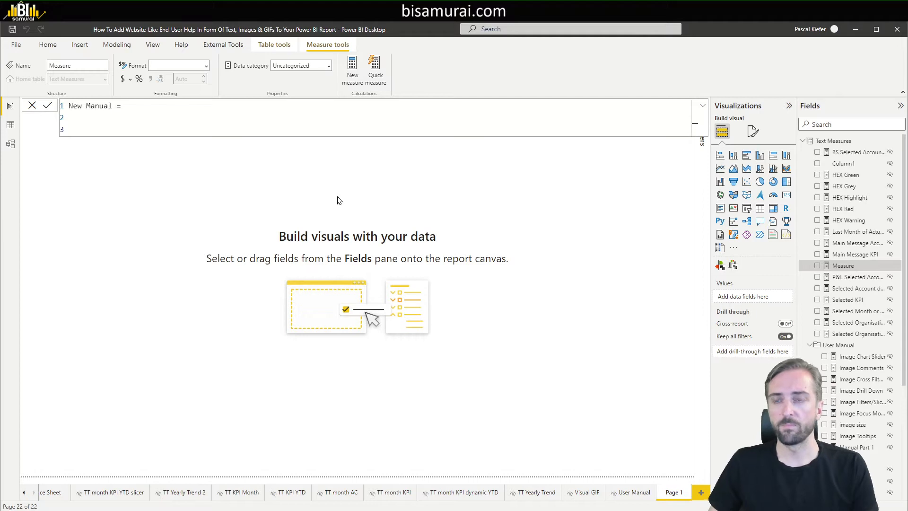
pyautogui.hotkey('ctrl', 'v')
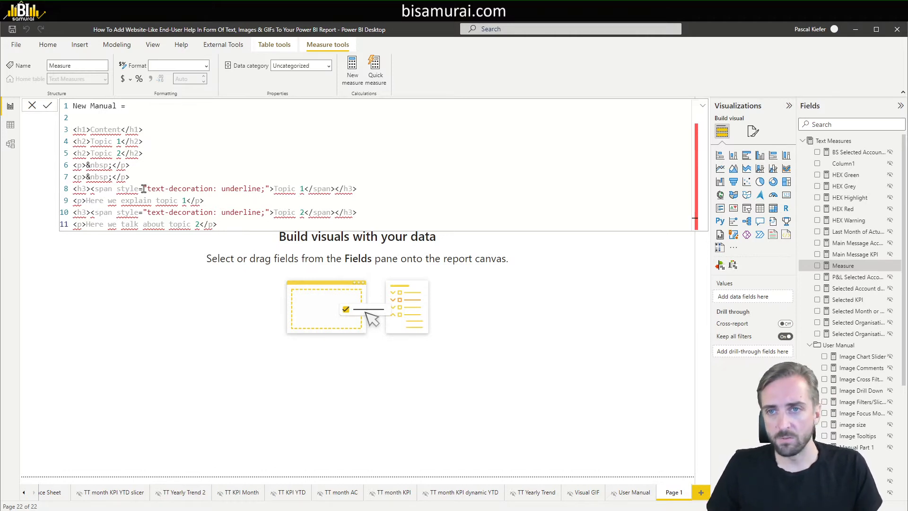
# Replace every double quotation mark inside the pasted HTML code with a single quotation mark.
pyautogui.click(268, 188)
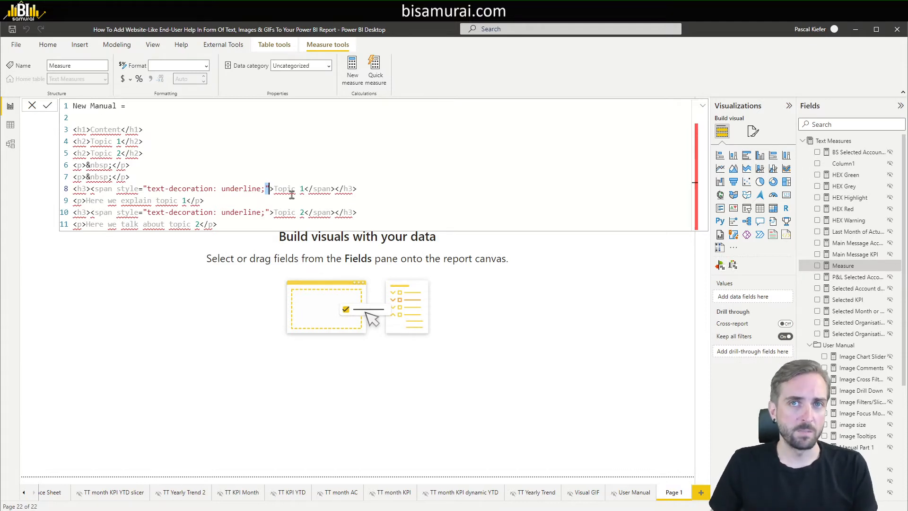
pyautogui.click(126, 154)
pyautogui.scroll(2, 260, 173)
pyautogui.click(166, 206)
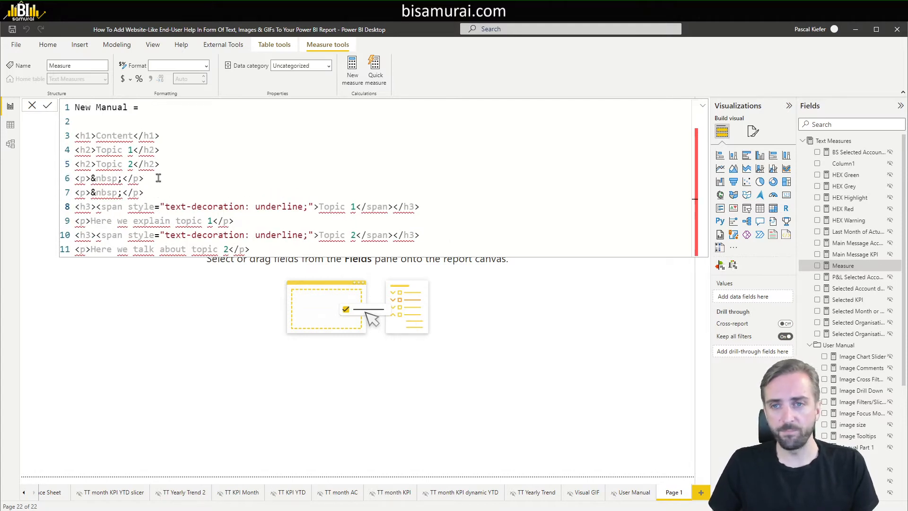
pyautogui.moveTo(160, 207); pyautogui.dragTo(165, 206)
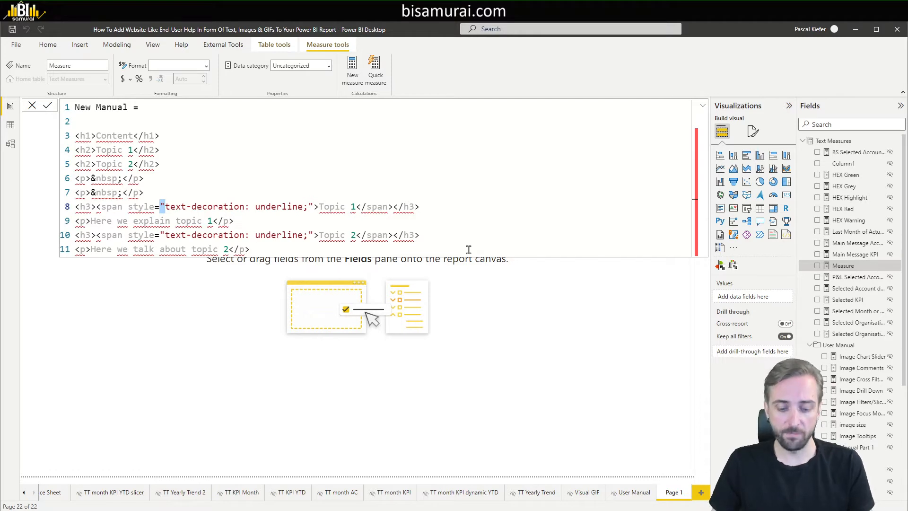
pyautogui.hotkey('ctrl', 'shift', 'l')
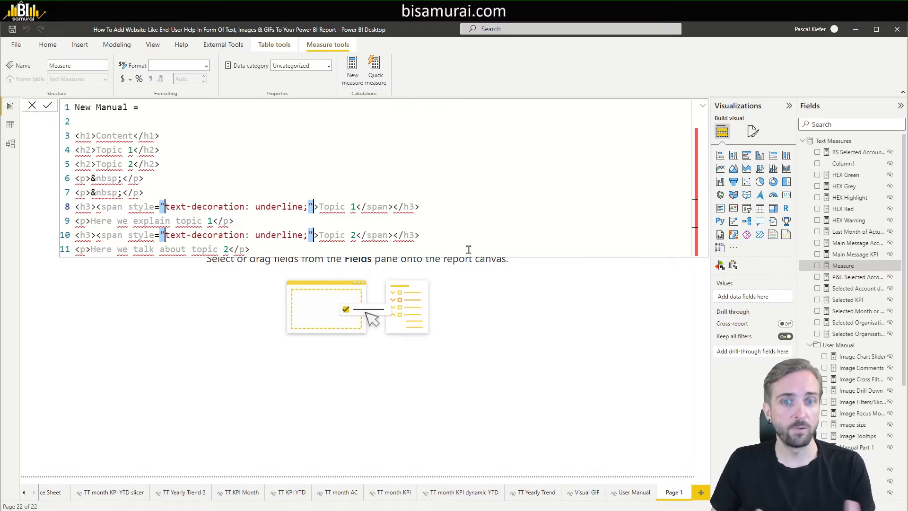
pyautogui.write("'")
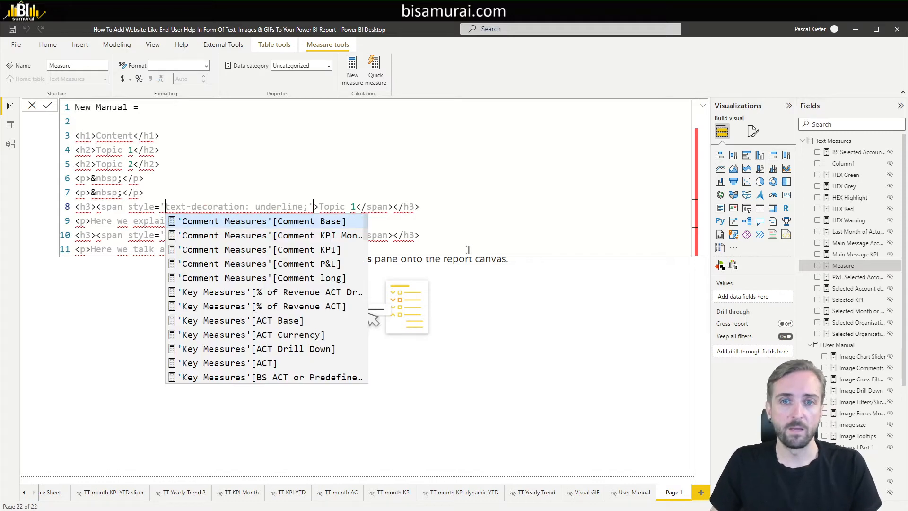
pyautogui.click(536, 188)
# Enclose the whole HTML code in double quotation marks, commit the New Manual measure and close its formula.
pyautogui.click(100, 122)
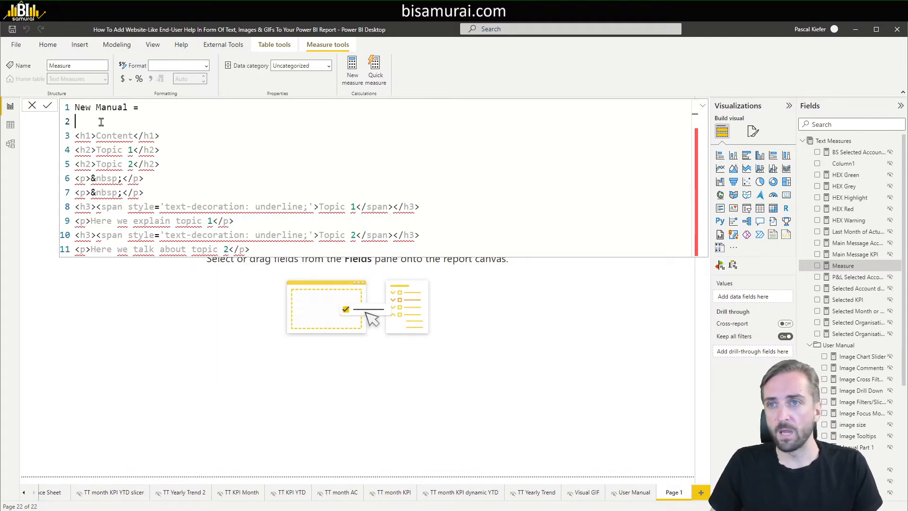
pyautogui.write('"')
pyautogui.hotkey('ctrl', 'End')
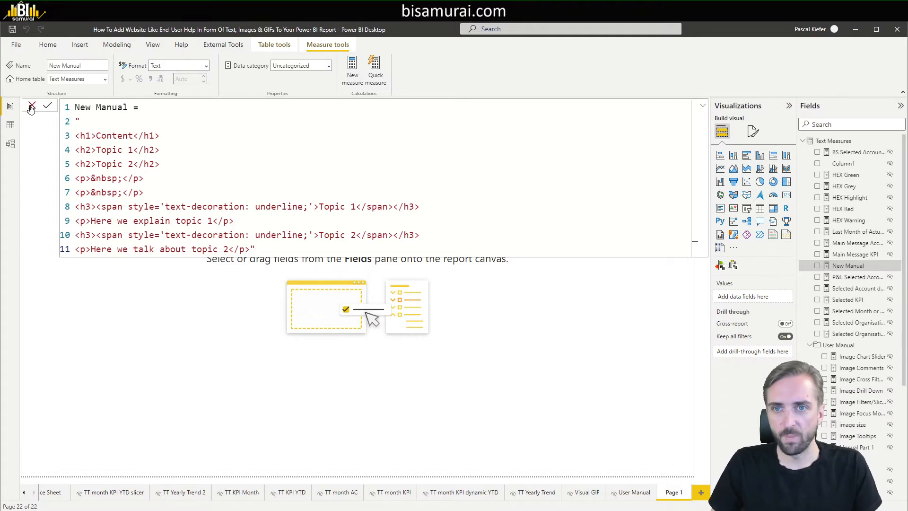
pyautogui.click(31, 107)
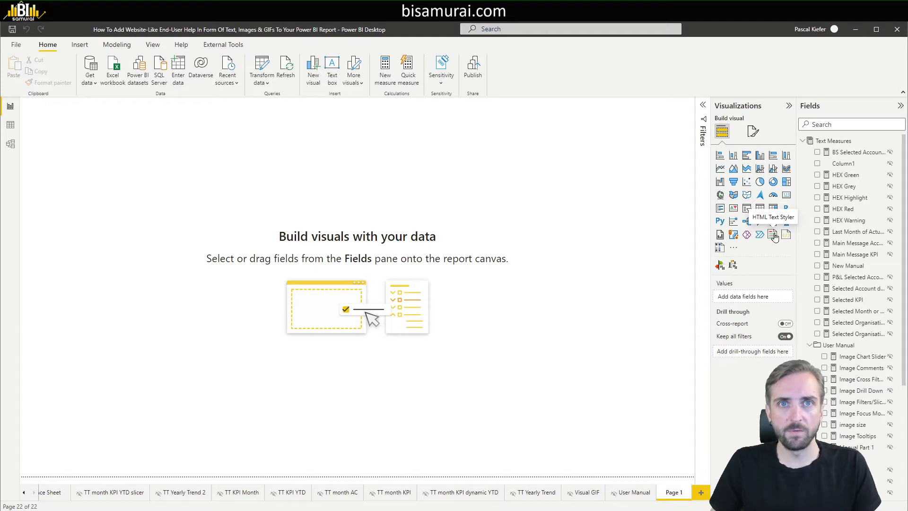
# Add an HTML Text Styler visual showing the New Manual measure and enlarge it until all the content fits.
pyautogui.click(775, 237)
pyautogui.moveTo(175, 190); pyautogui.dragTo(196, 232)
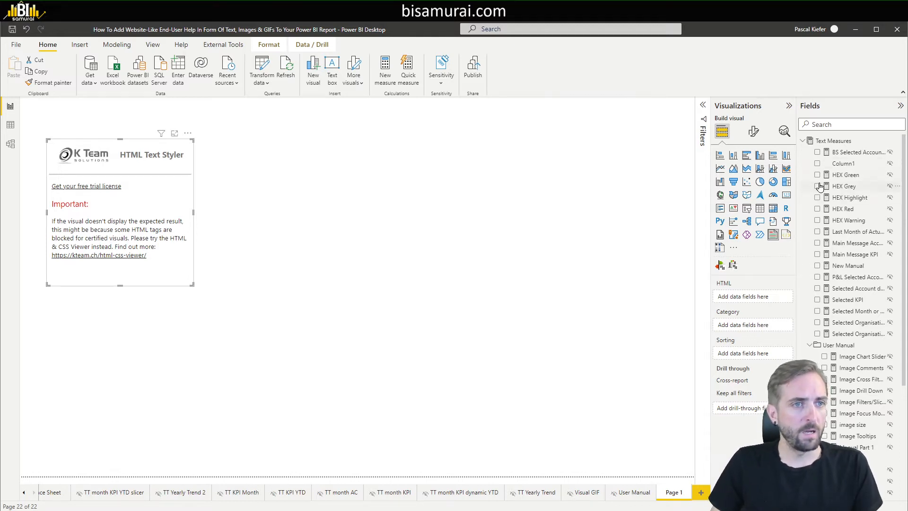
pyautogui.click(818, 265)
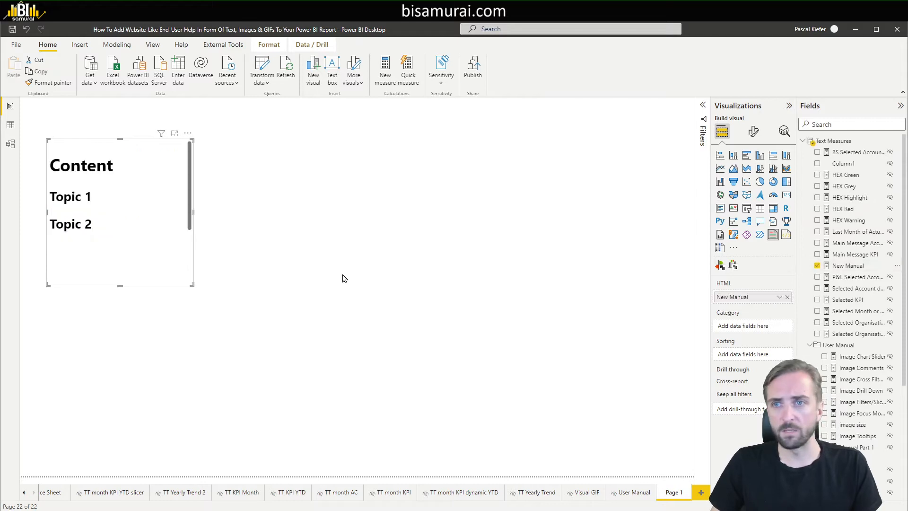
pyautogui.moveTo(193, 286); pyautogui.dragTo(369, 423)
# Turn off the tooltips in the manual visual's general format settings.
pyautogui.moveTo(350, 251)
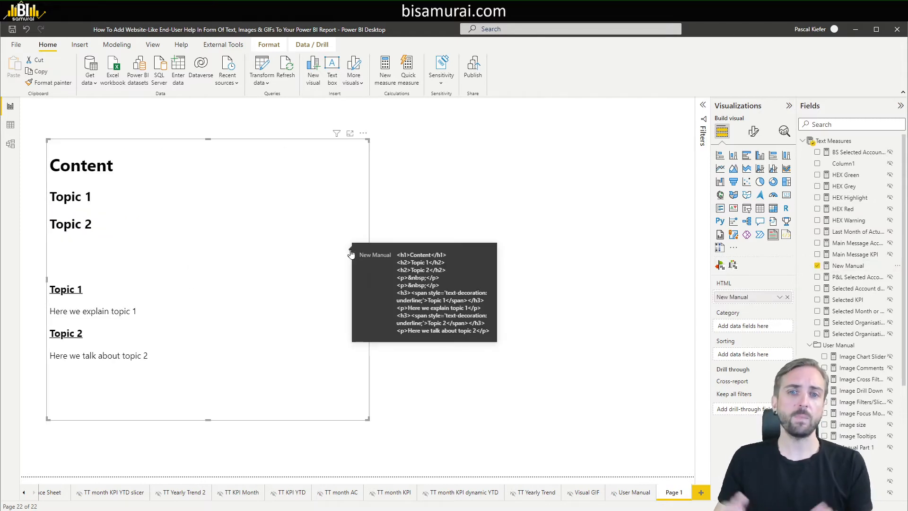
pyautogui.click(753, 131)
pyautogui.click(753, 174)
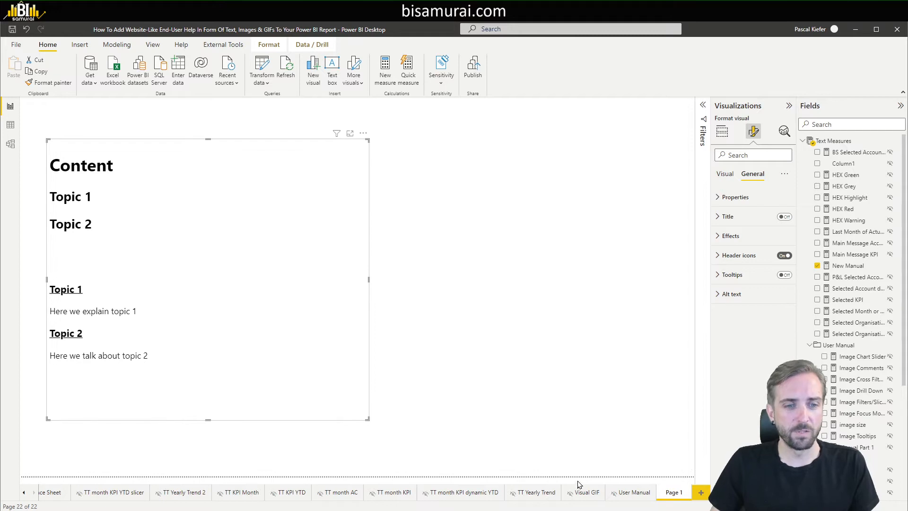
# Examine the User Manual page's navigation by jumping to Drill Down and back to Content, and return to Page 1.
pyautogui.click(632, 495)
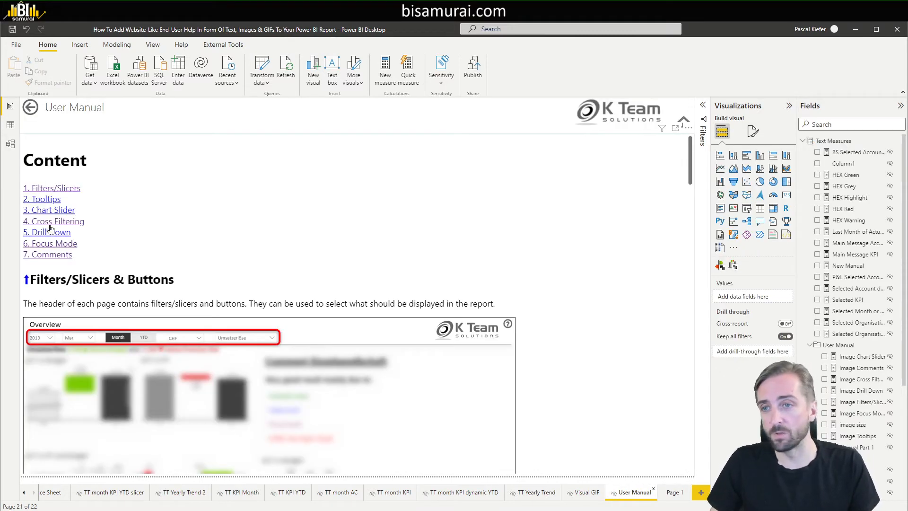
pyautogui.click(50, 233)
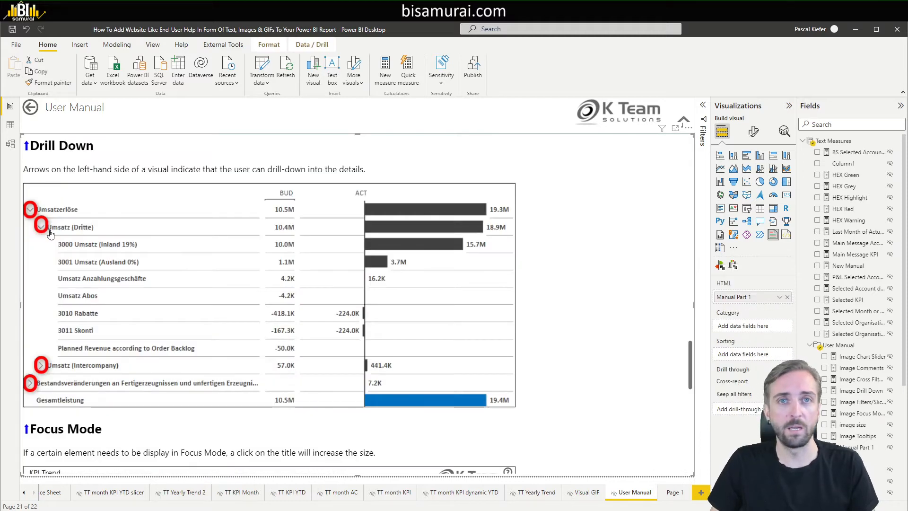
pyautogui.click(27, 151)
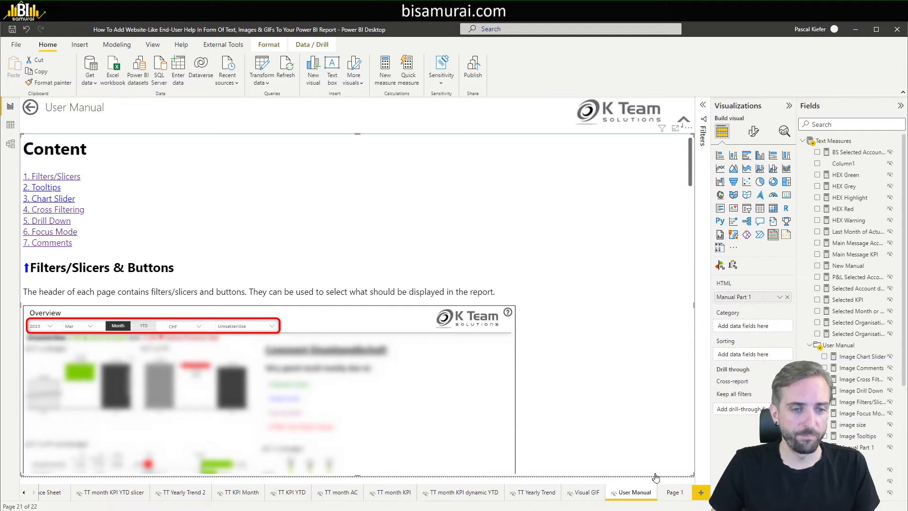
pyautogui.click(674, 493)
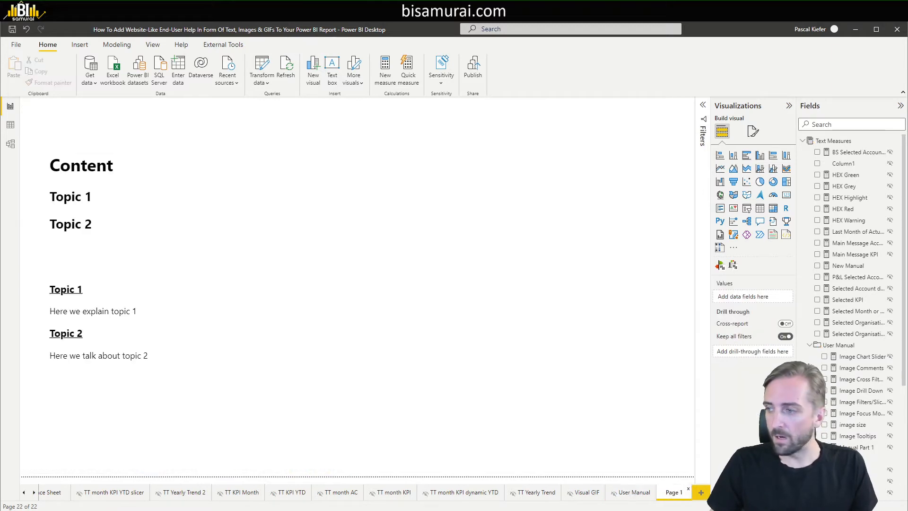
# Switch to the online HTML editor, insert an anchor with the id topic1 at the underlined Topic 1 section title and highlight its tag.
pyautogui.hotkey('alt', 'Tab')
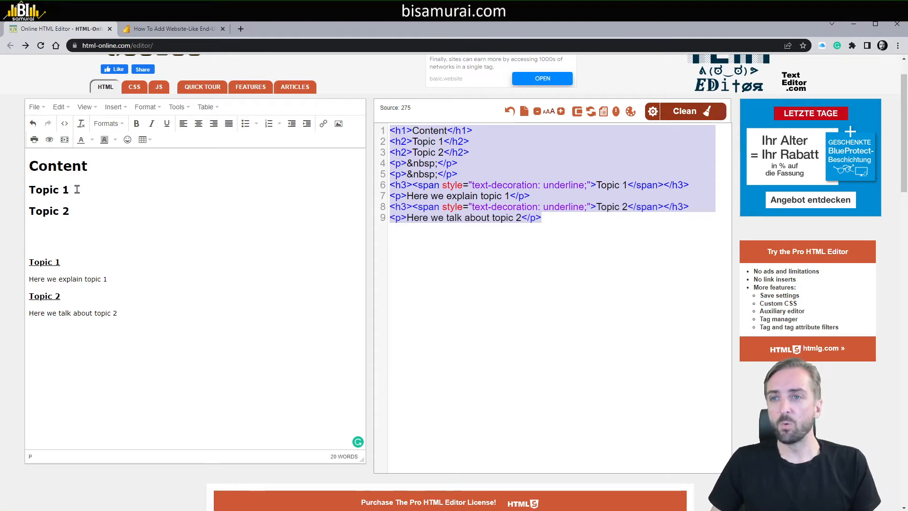
pyautogui.moveTo(62, 262); pyautogui.dragTo(28, 263)
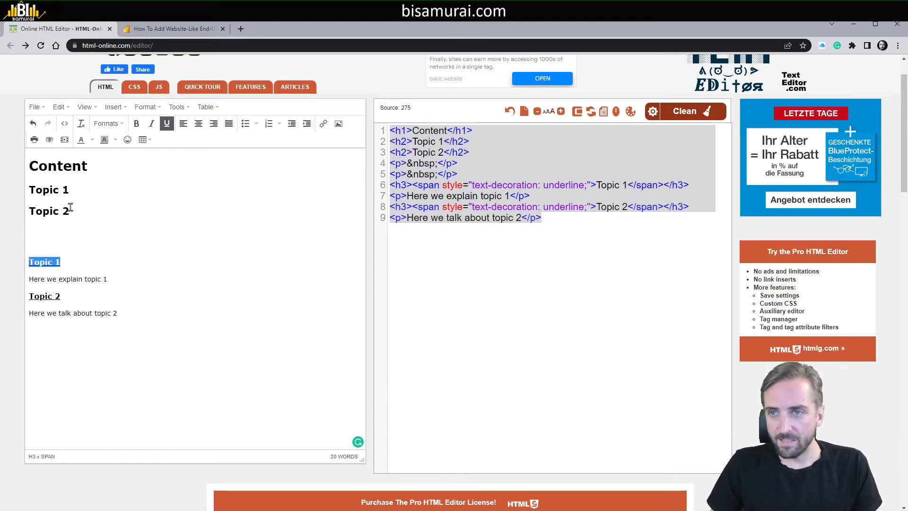
pyautogui.moveTo(25, 181)
pyautogui.mouseDown()
pyautogui.moveTo(106, 203)
pyautogui.moveTo(71, 259)
pyautogui.mouseUp()
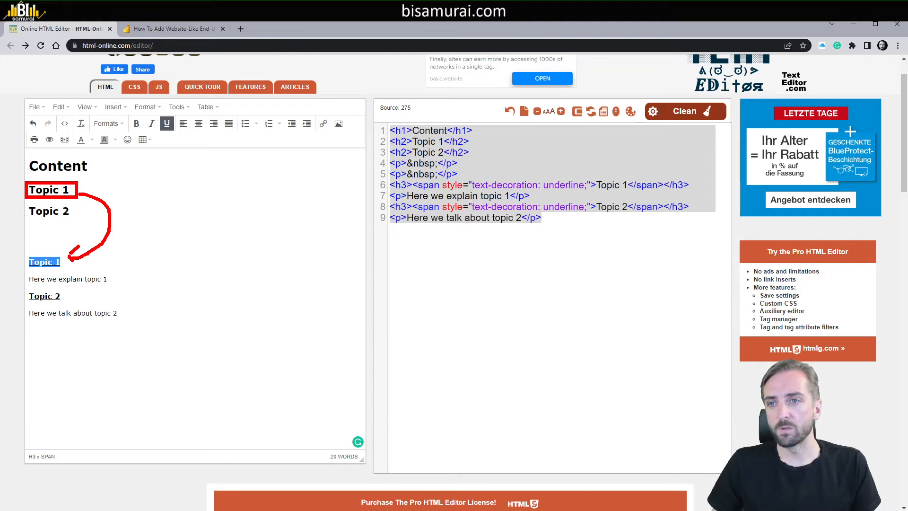
pyautogui.press('Escape')
pyautogui.moveTo(70, 261); pyautogui.dragTo(30, 261)
pyautogui.click(115, 107)
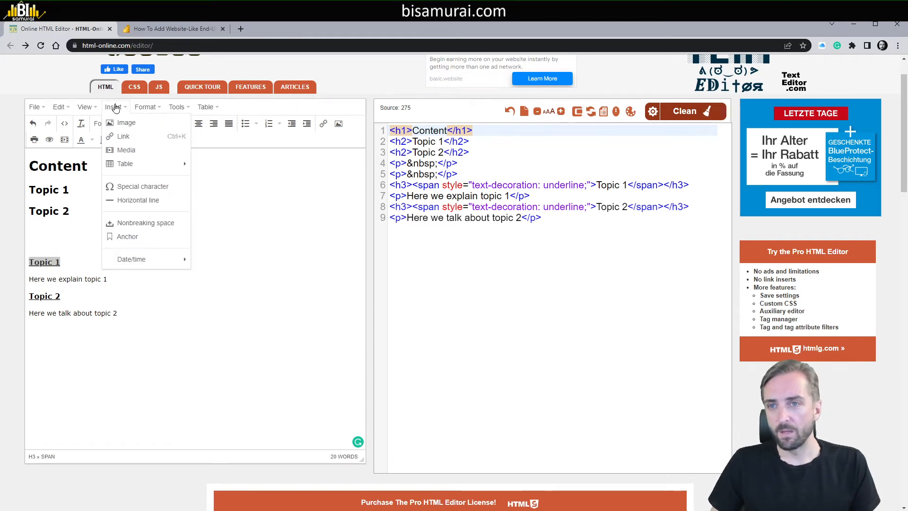
pyautogui.click(144, 241)
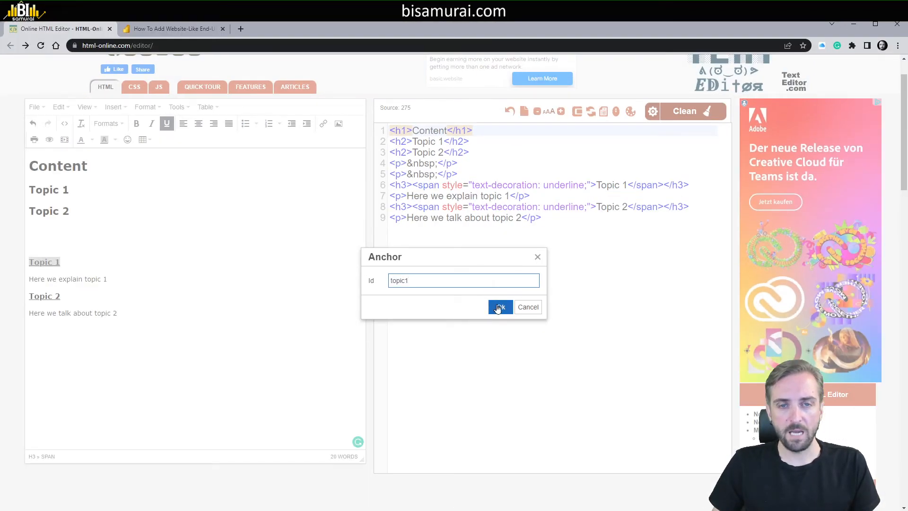
pyautogui.click(498, 306)
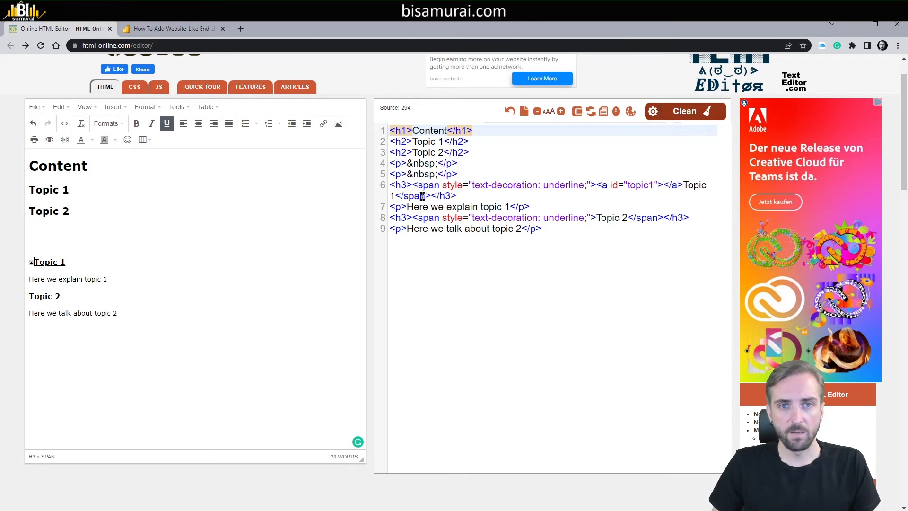
pyautogui.moveTo(597, 184); pyautogui.dragTo(684, 184)
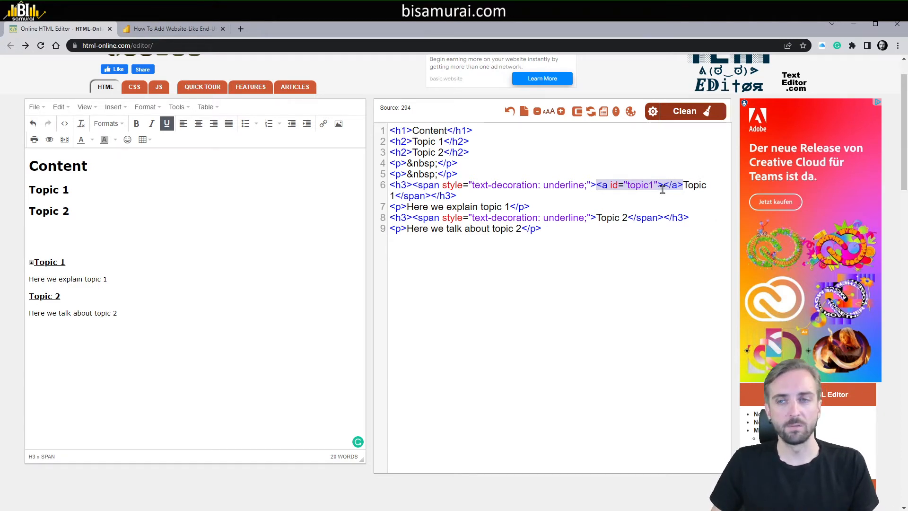
# Link the Topic 1 entry under the Content heading to the topic1 anchor.
pyautogui.click(158, 245)
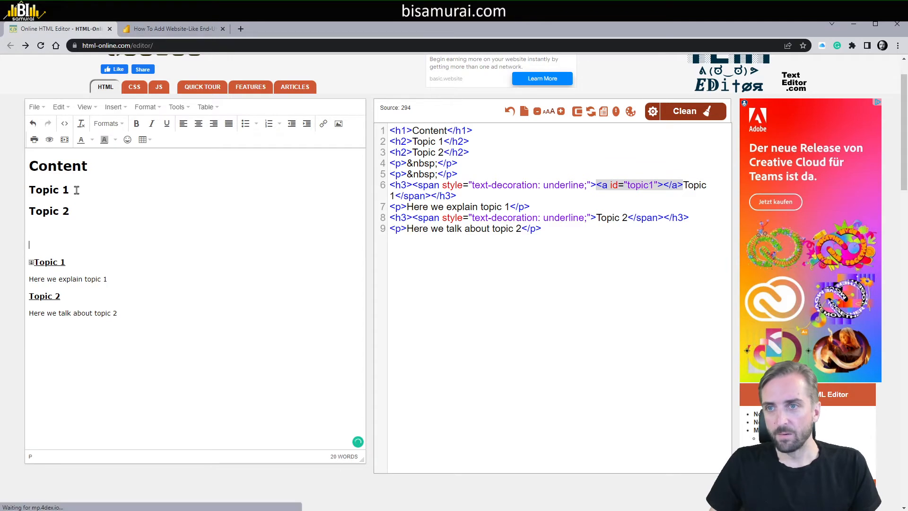
pyautogui.moveTo(76, 189); pyautogui.dragTo(27, 190)
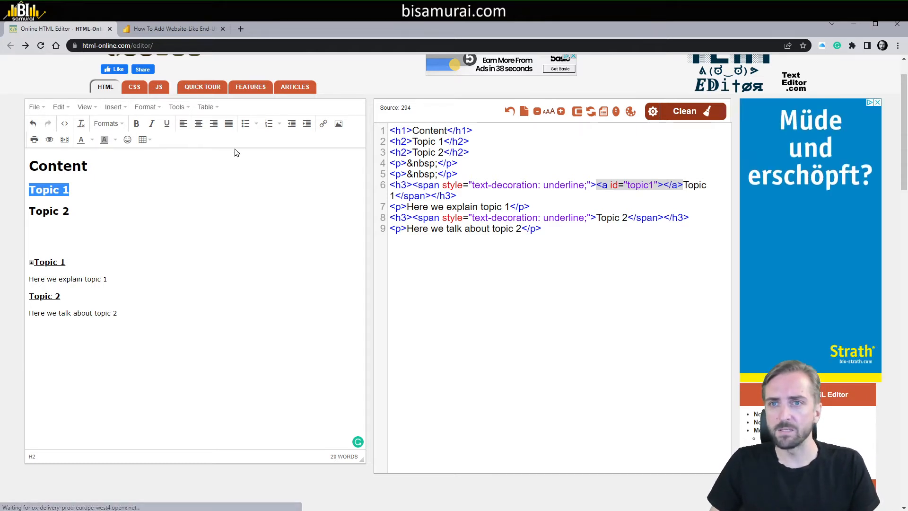
pyautogui.click(323, 124)
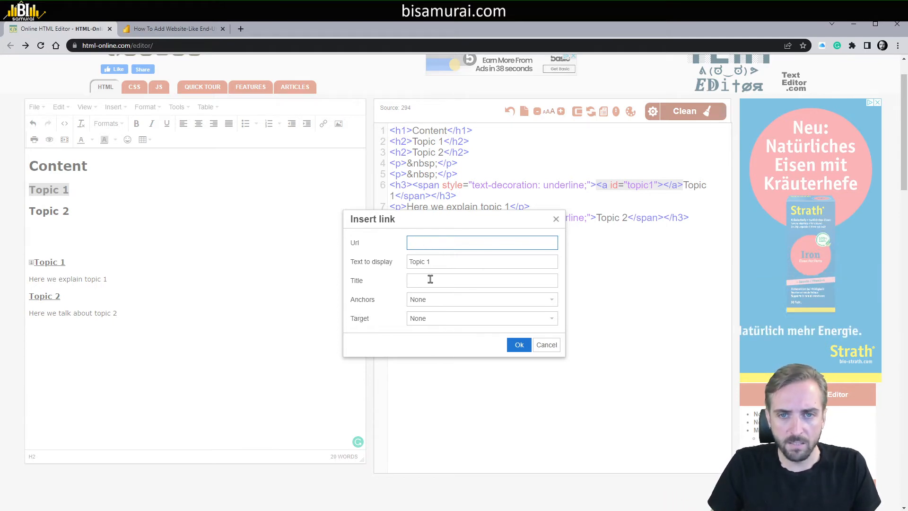
pyautogui.click(432, 301)
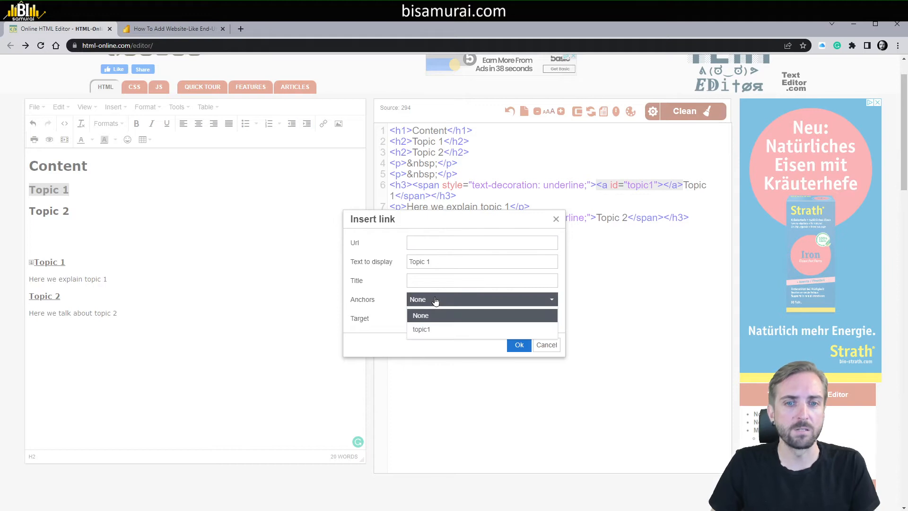
pyautogui.click(428, 329)
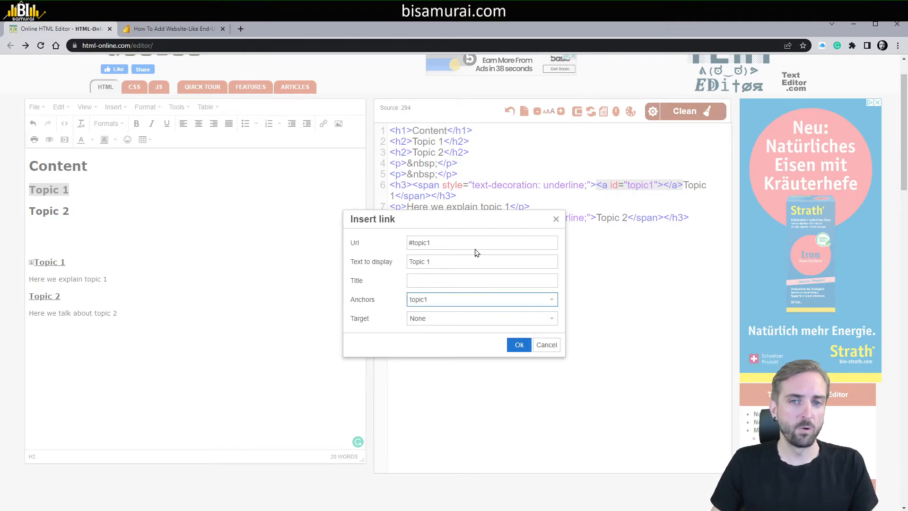
pyautogui.click(519, 345)
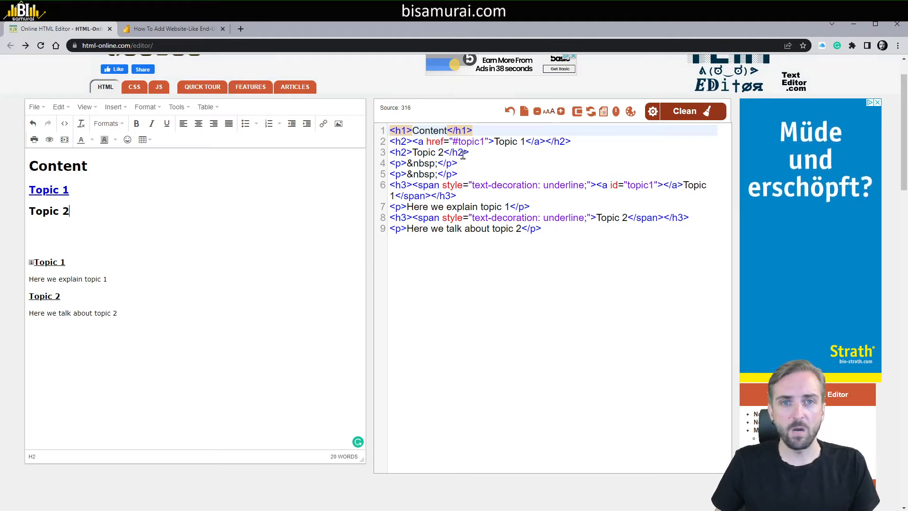
# Highlight the line of the linked Topic 1 heading in the source code.
pyautogui.click(416, 141)
pyautogui.click(392, 141)
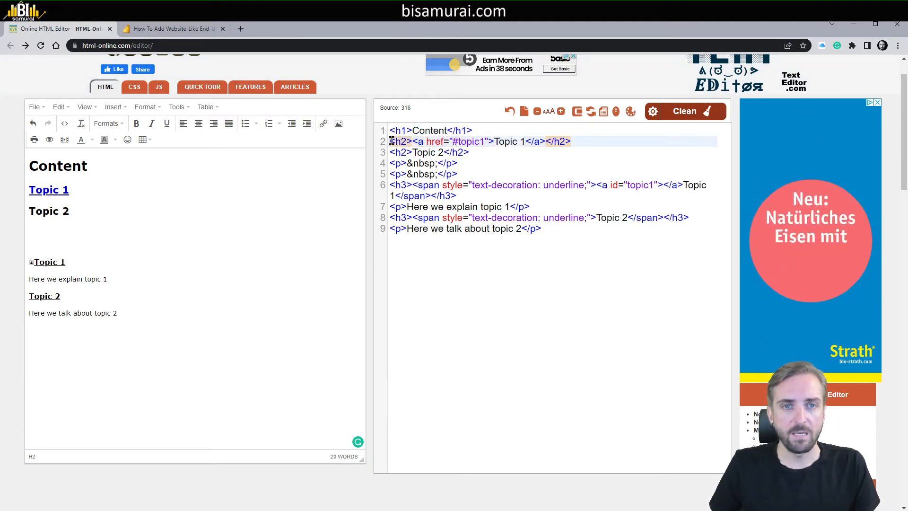
pyautogui.moveTo(391, 141); pyautogui.dragTo(584, 141)
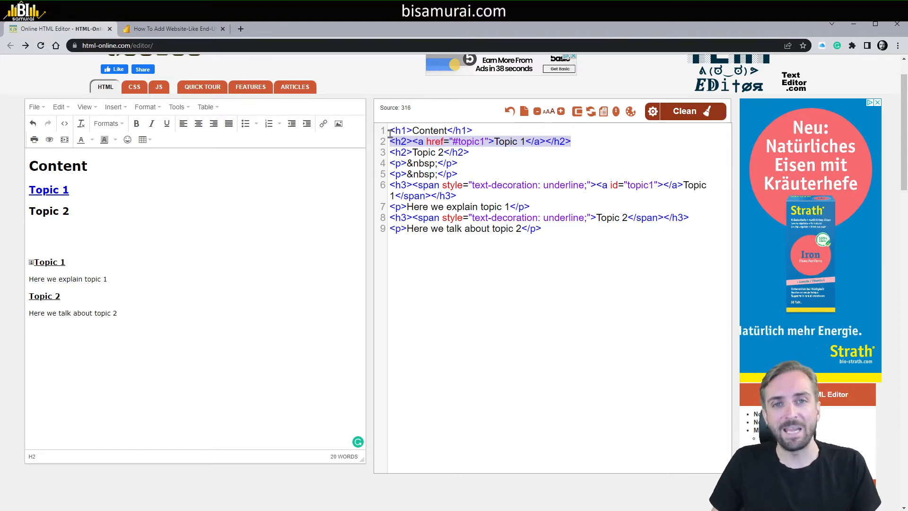
# Insert an anchor with the id topic2 at the underlined Topic 2 section title.
pyautogui.click(425, 141)
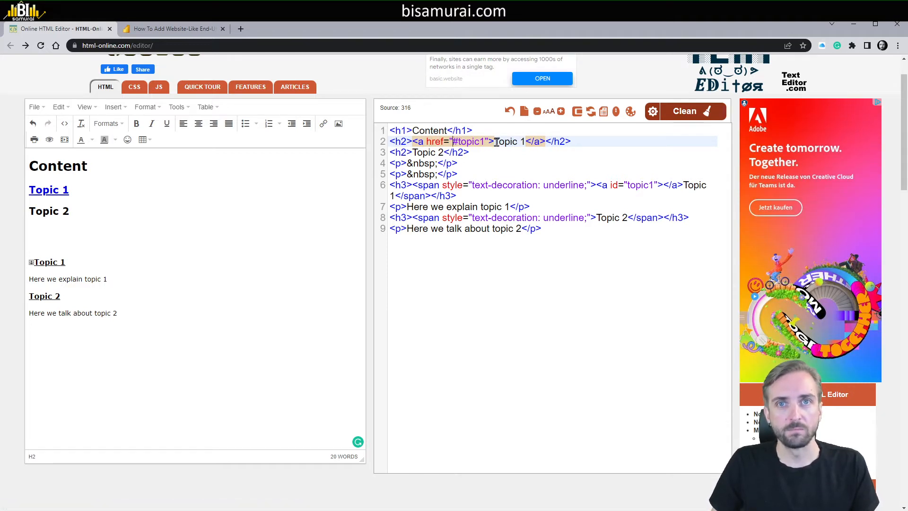
pyautogui.moveTo(67, 296); pyautogui.dragTo(29, 298)
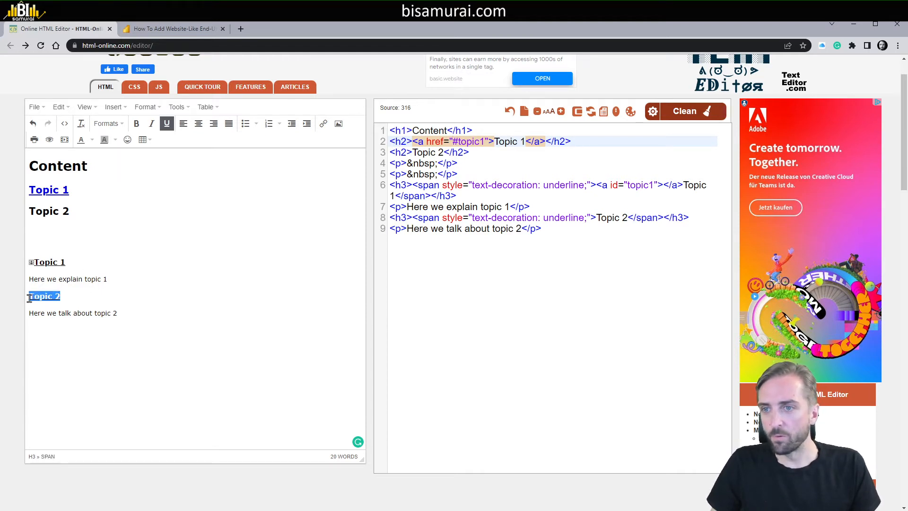
pyautogui.click(115, 107)
pyautogui.click(135, 238)
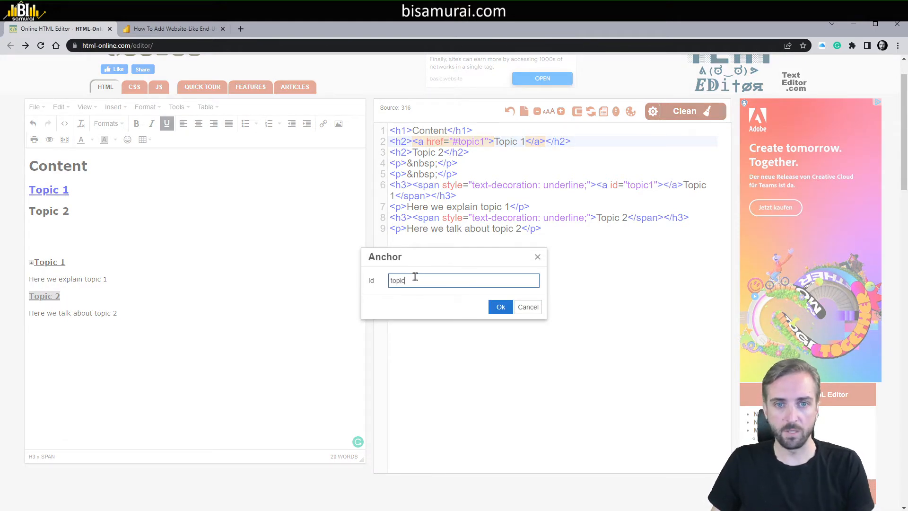
pyautogui.click(501, 307)
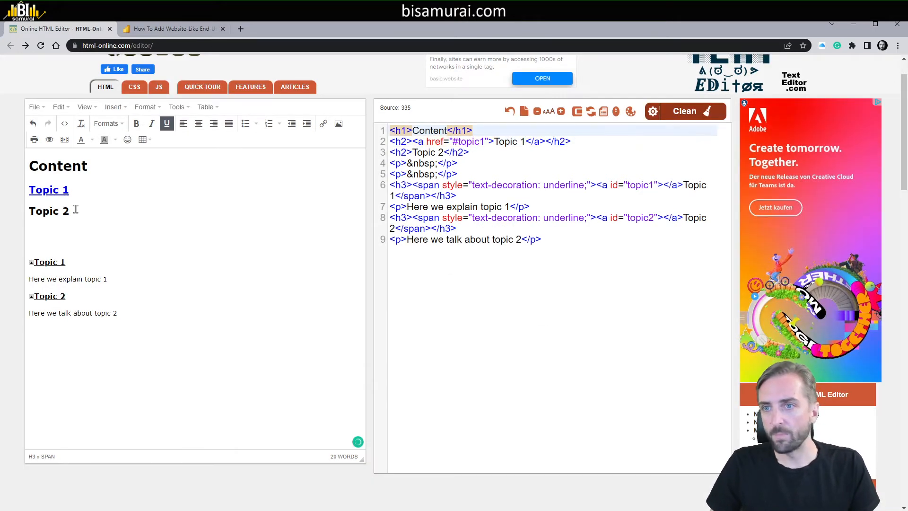
# Link the Topic 2 entry under the Content heading to the topic2 anchor.
pyautogui.moveTo(71, 211); pyautogui.dragTo(29, 211)
pyautogui.click(323, 123)
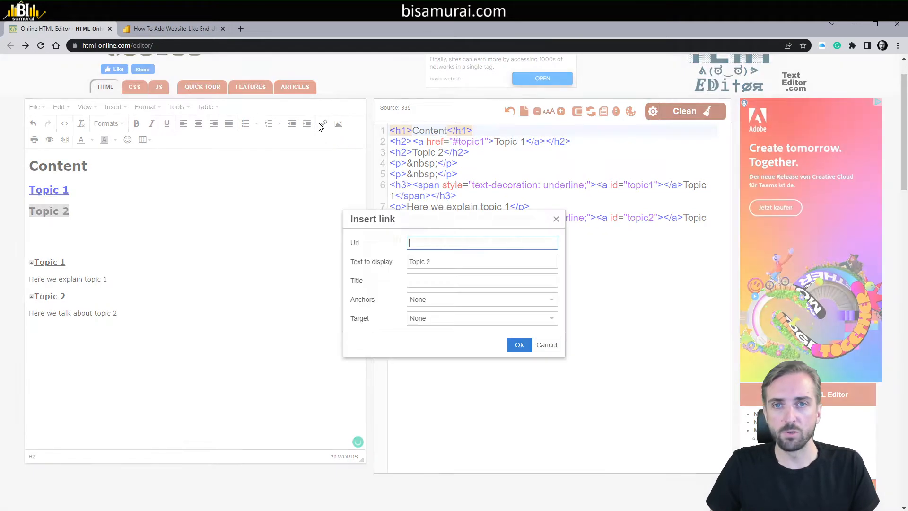
pyautogui.click(428, 304)
pyautogui.click(439, 343)
pyautogui.click(517, 344)
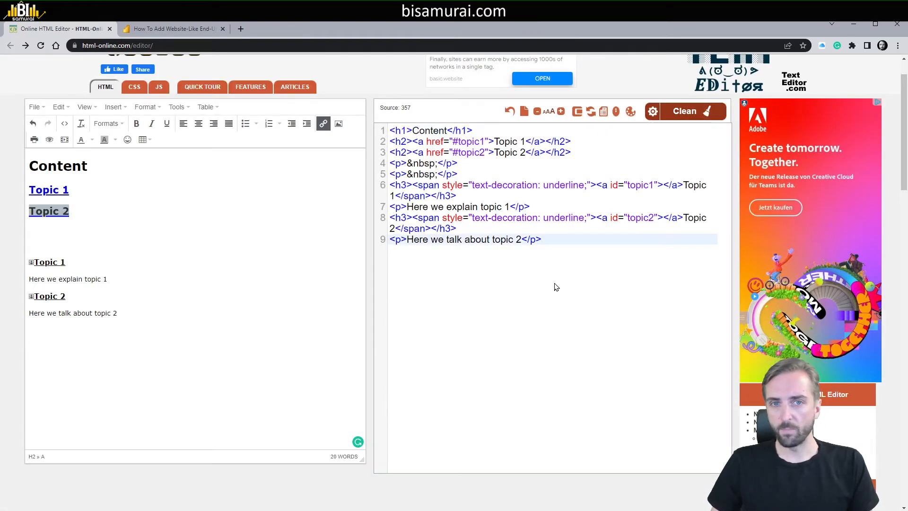
# Copy the complete HTML source, switch to Power BI Desktop and replace the text of the New Manual measure with it.
pyautogui.hotkey('ctrl', 'a')
pyautogui.hotkey('ctrl', 'c')
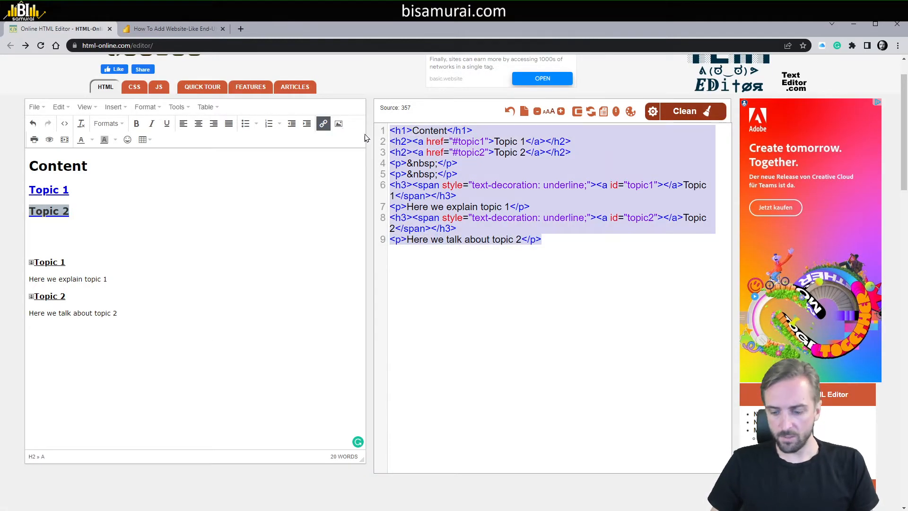
pyautogui.click(197, 509)
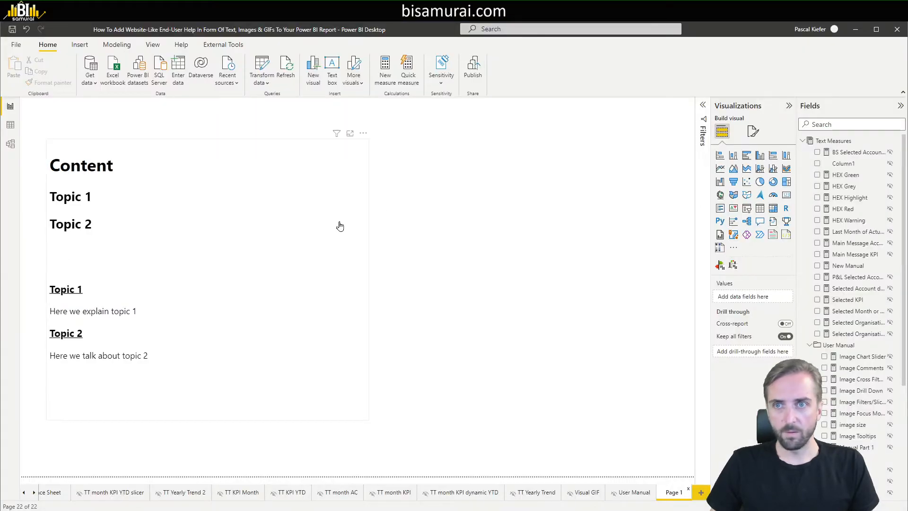
pyautogui.click(243, 261)
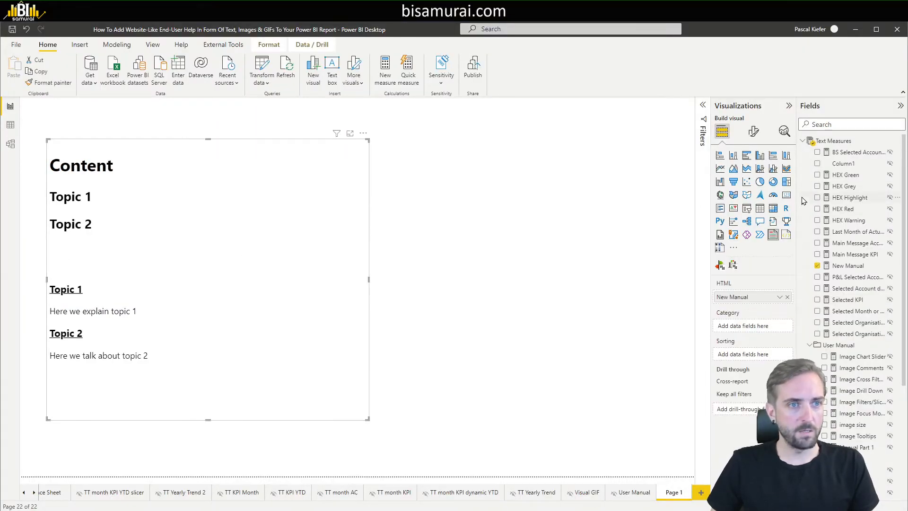
pyautogui.click(851, 268)
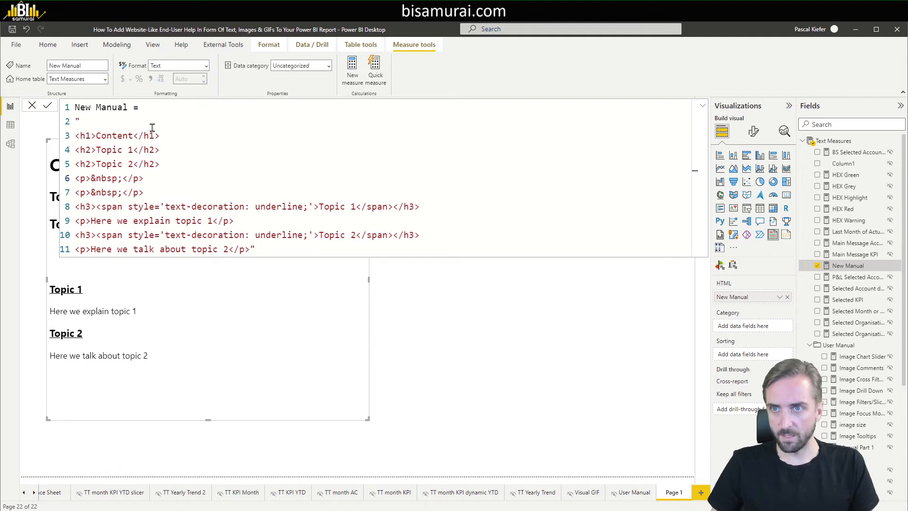
pyautogui.moveTo(79, 121); pyautogui.dragTo(255, 249)
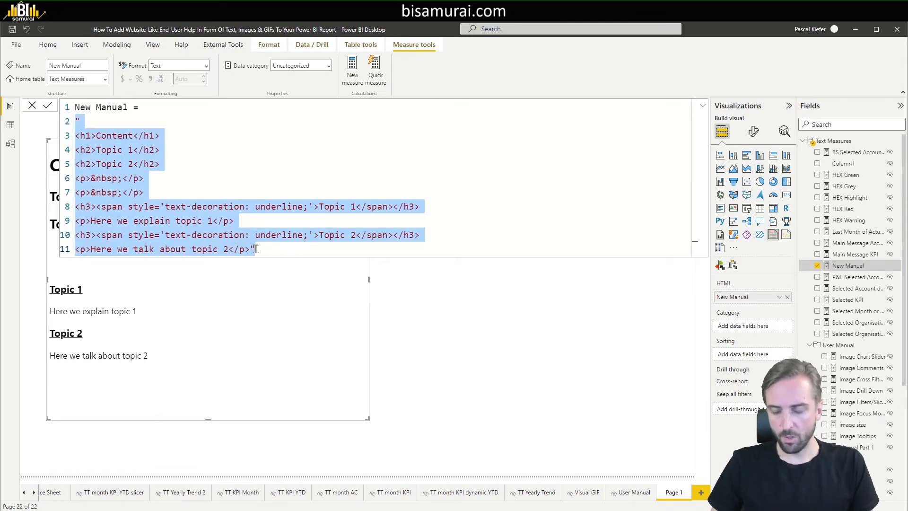
pyautogui.hotkey('ctrl', 'v')
# Replace every double quotation mark in the pasted HTML of the New Manual measure with a single quotation mark.
pyautogui.click(139, 136)
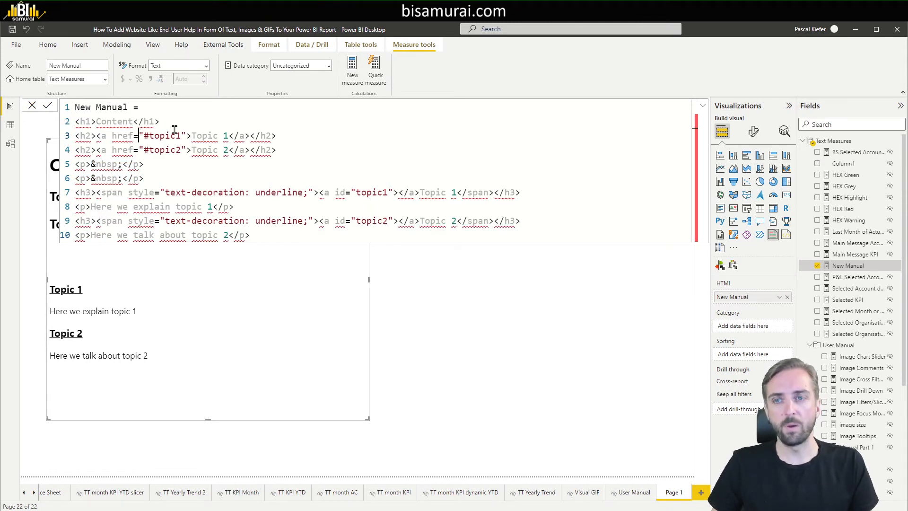
pyautogui.hotkey('shift', 'Right')
pyautogui.hotkey('shift', 'Right')
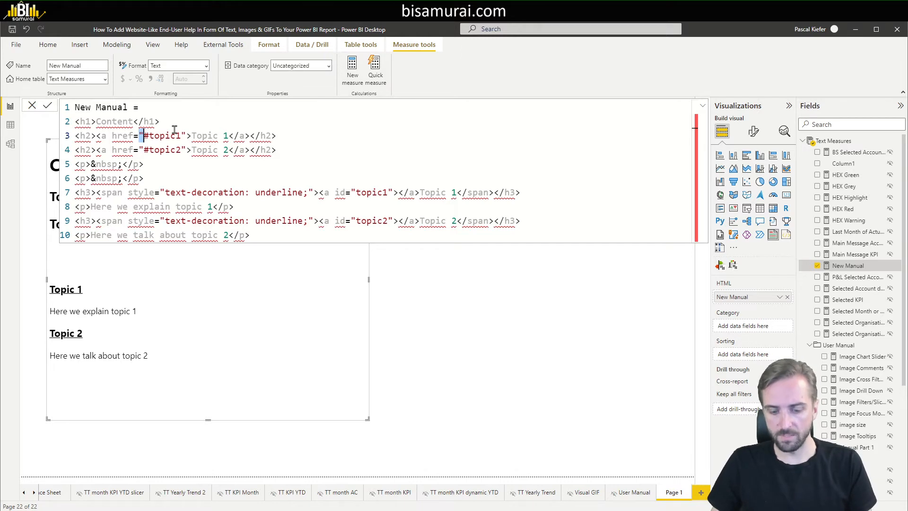
pyautogui.hotkey('ctrl', 'shift', 'l')
pyautogui.write("'")
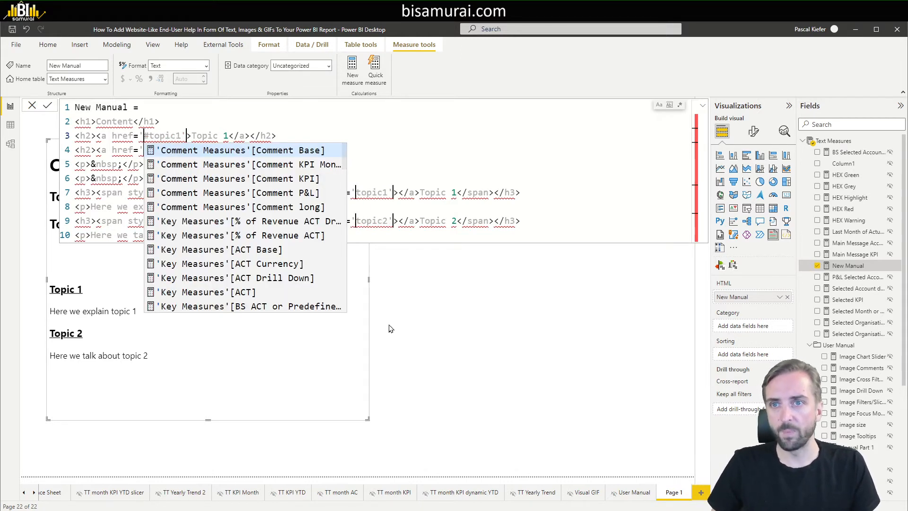
# Enclose the HTML in double quotation marks, with the opening one on its own line, then commit the measure and close its formula.
pyautogui.click(74, 121)
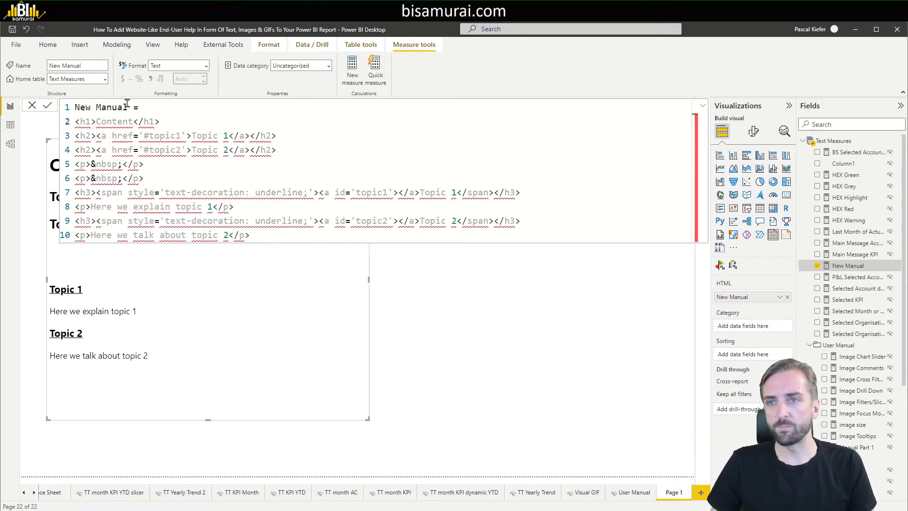
pyautogui.press('Return')
pyautogui.press('Up')
pyautogui.write('"')
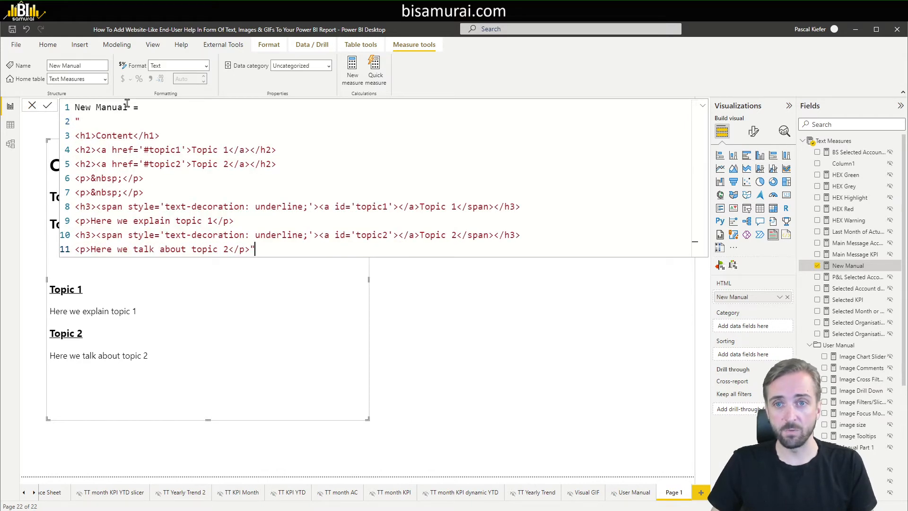
pyautogui.press('Return')
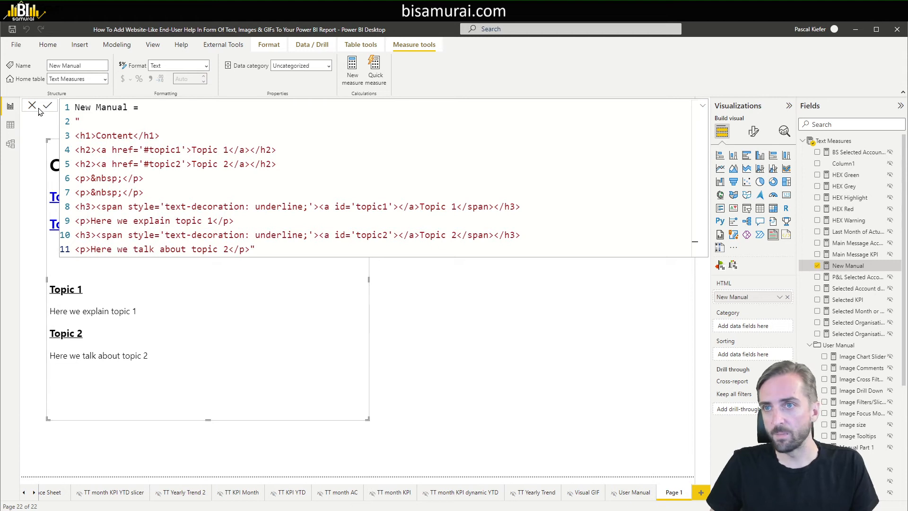
pyautogui.click(32, 106)
# Test the Topic 1 and Topic 2 links in the manual visual, reducing its height so that its content has to scroll.
pyautogui.click(81, 228)
pyautogui.click(79, 201)
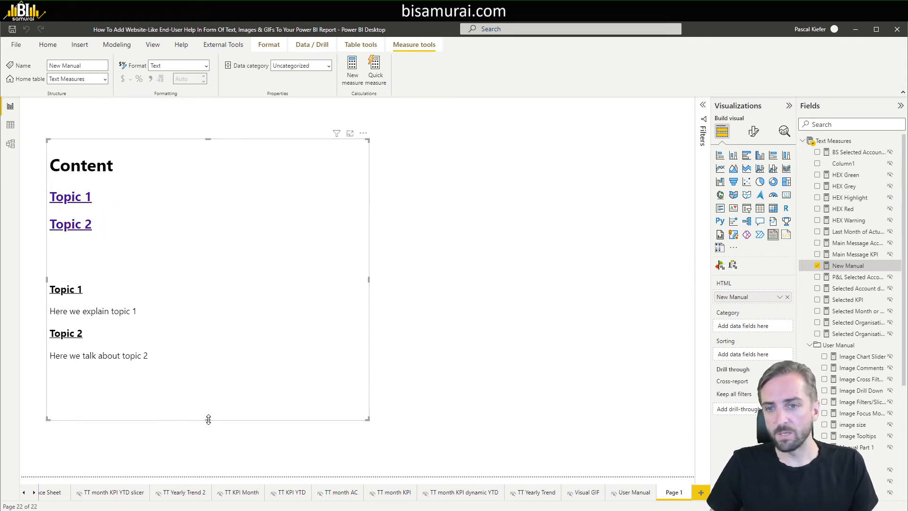
pyautogui.moveTo(209, 419); pyautogui.dragTo(182, 288)
pyautogui.click(75, 224)
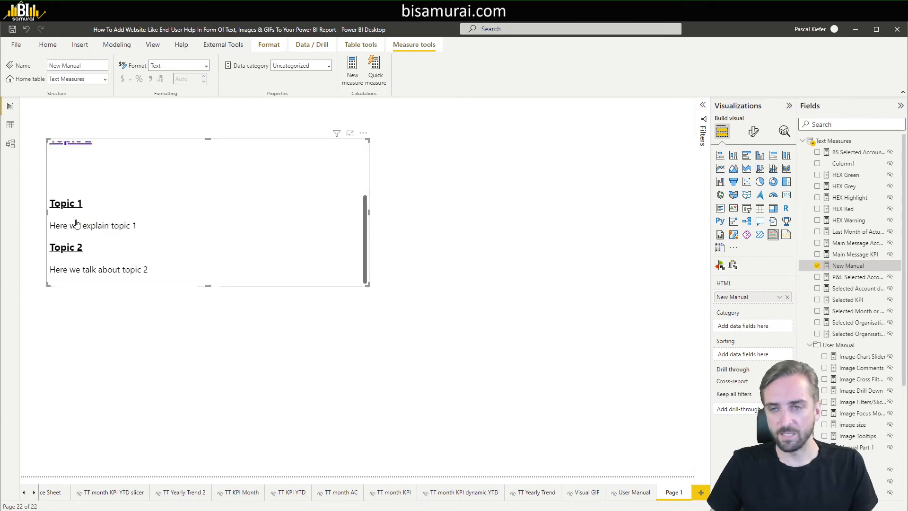
pyautogui.scroll(3, 76, 224)
pyautogui.click(83, 200)
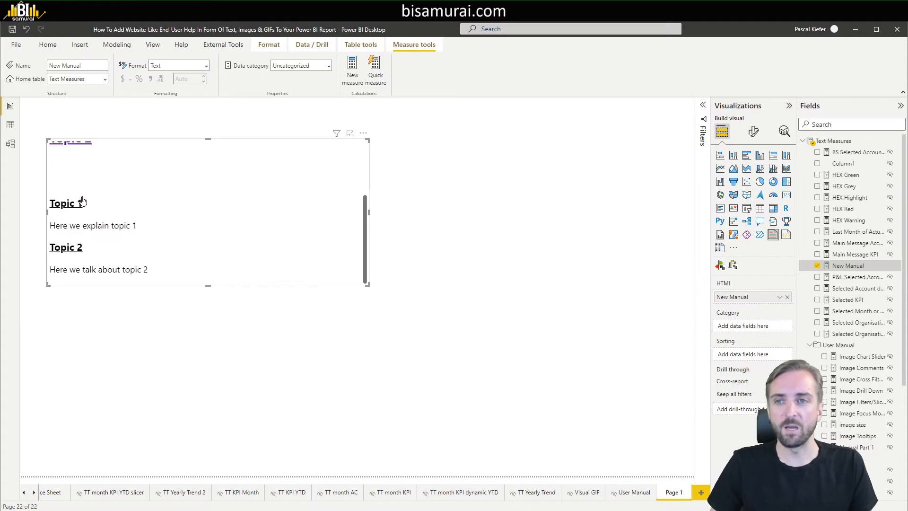
pyautogui.scroll(2, 84, 212)
pyautogui.click(84, 212)
pyautogui.scroll(3, 78, 203)
pyautogui.click(78, 198)
# Enlarge the manual visual's height to fit its whole content, try the Topic 2 link again and deselect the visual.
pyautogui.moveTo(198, 290); pyautogui.dragTo(184, 441)
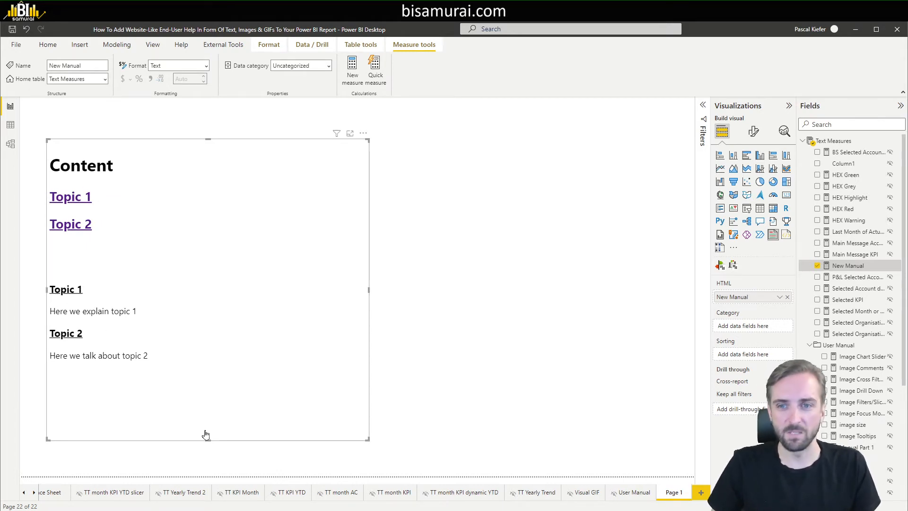
pyautogui.moveTo(207, 439)
pyautogui.mouseDown()
pyautogui.moveTo(186, 291)
pyautogui.moveTo(211, 426)
pyautogui.mouseUp()
pyautogui.click(79, 229)
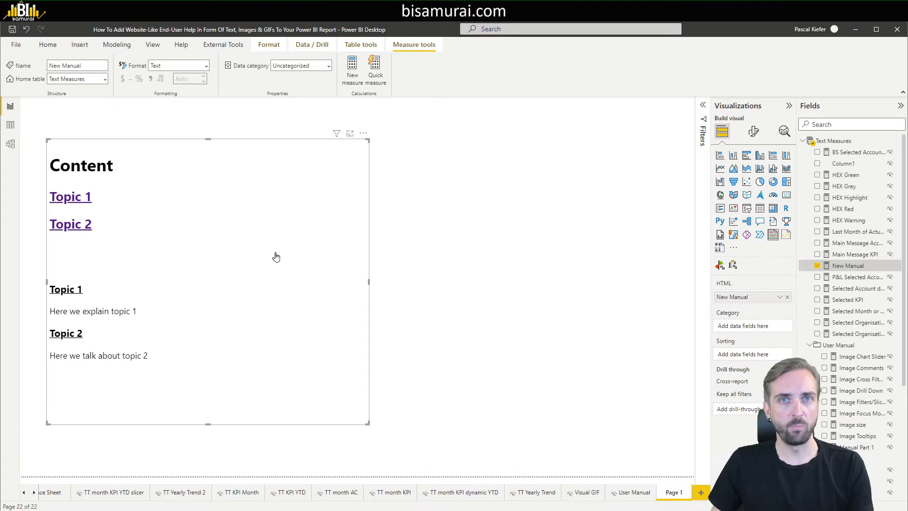
pyautogui.click(402, 251)
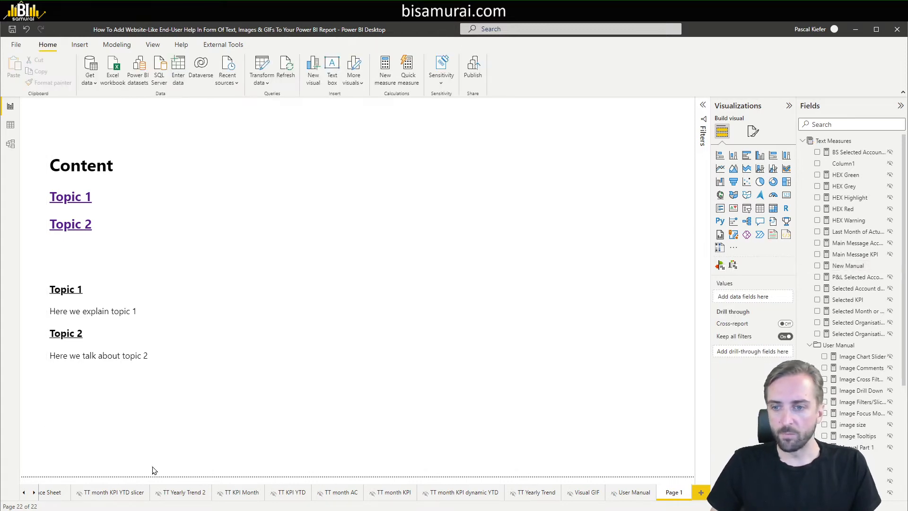
# Open the report's Overview page and capture a screenshot of its full report area.
pyautogui.click(23, 493)
pyautogui.click(24, 493)
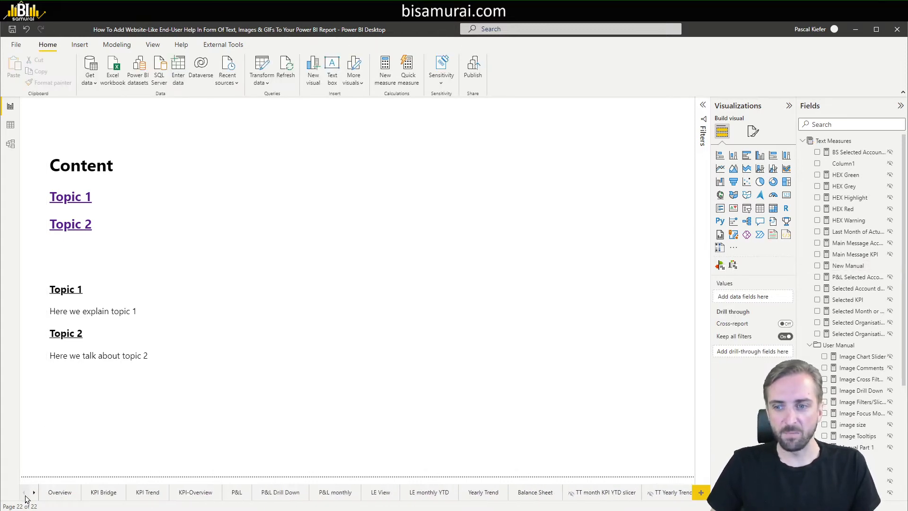
pyautogui.click(60, 492)
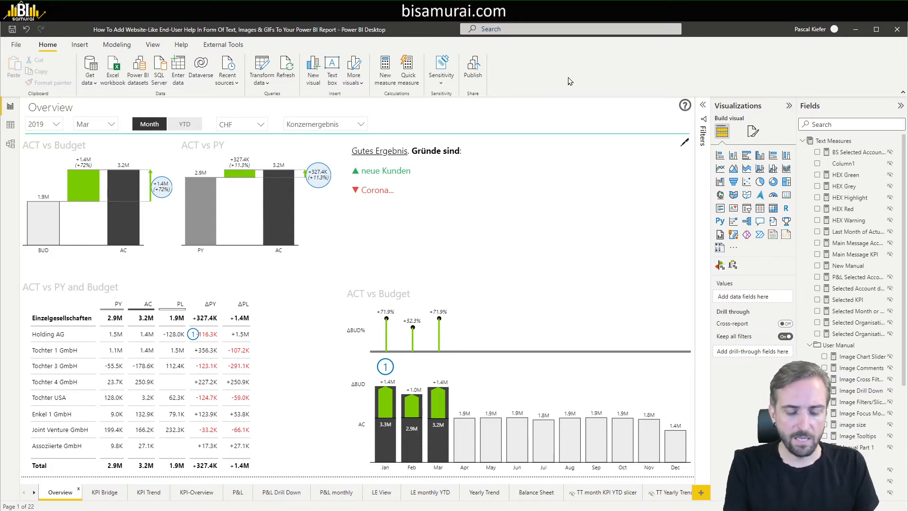
pyautogui.press('Print')
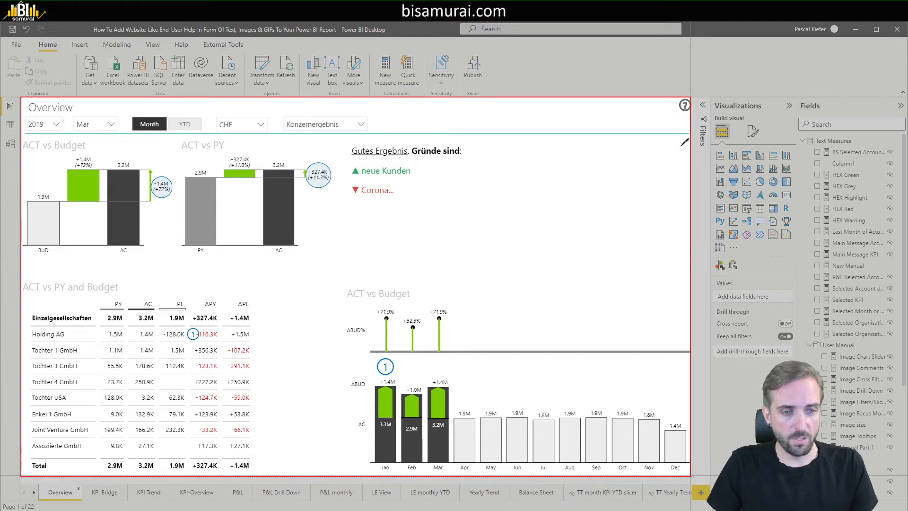
pyautogui.moveTo(694, 475); pyautogui.dragTo(695, 476)
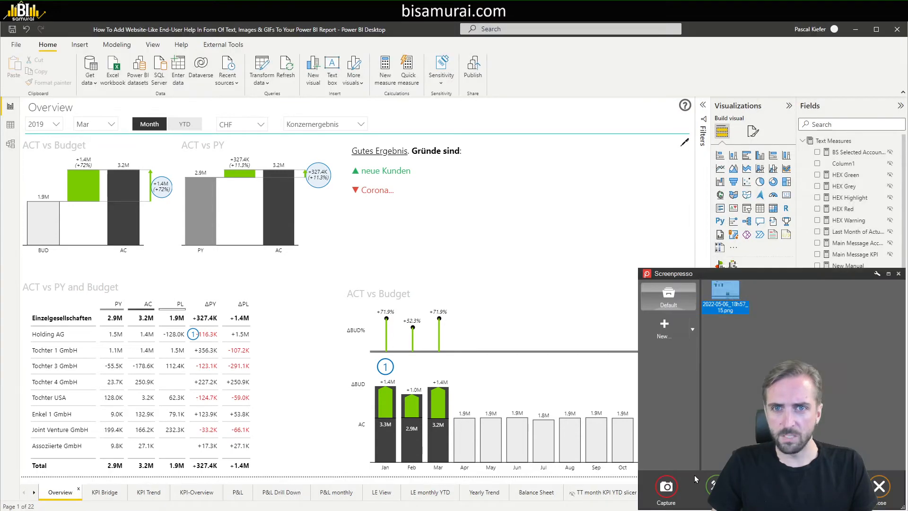
# Open the new capture in the Screenpresso image editor and move the editor window so the whole image is accessible.
pyautogui.doubleClick(726, 291)
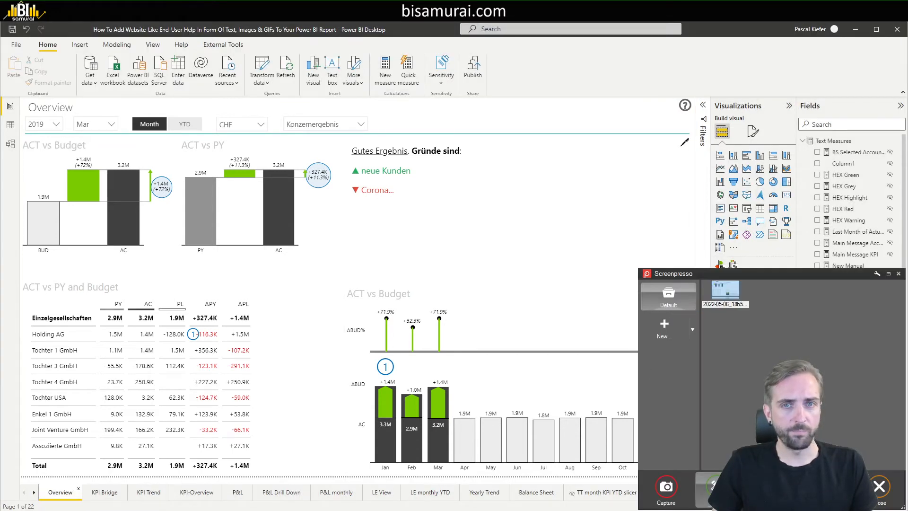
pyautogui.moveTo(6, 25); pyautogui.dragTo(466, 60)
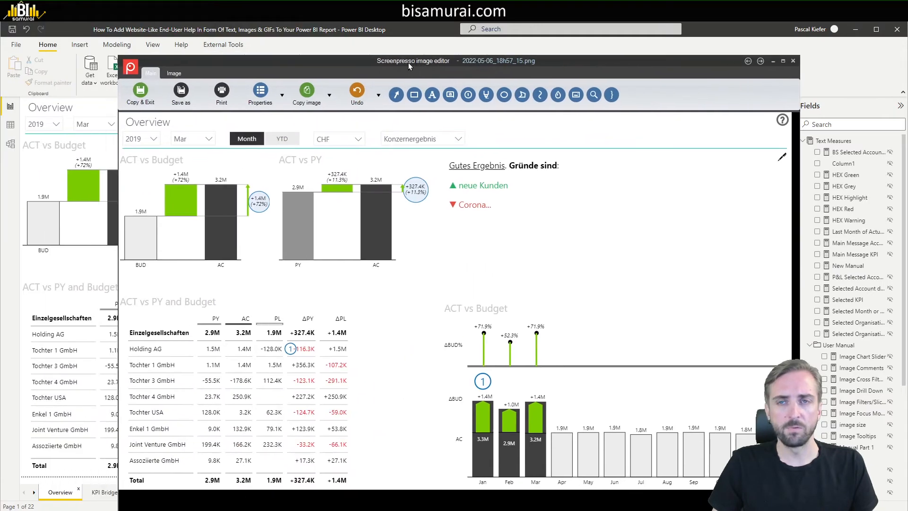
pyautogui.moveTo(249, 66); pyautogui.dragTo(235, 48)
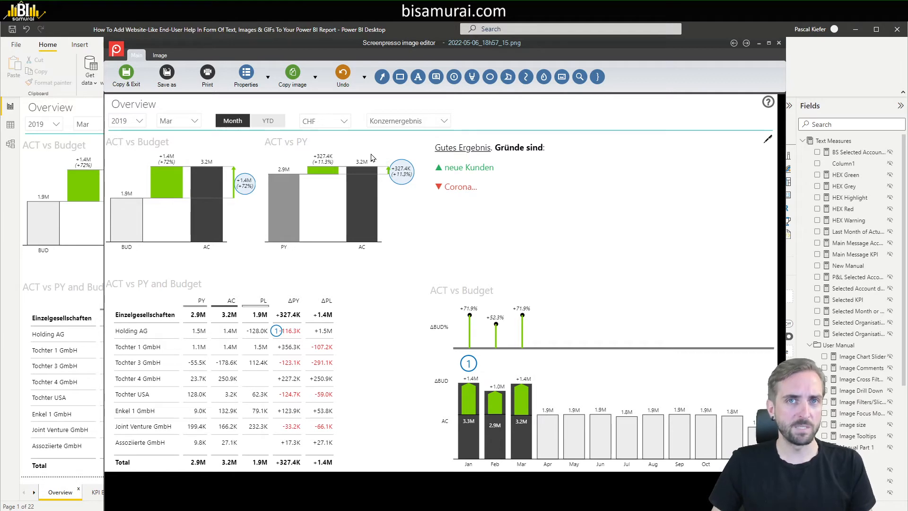
# Blur everything below the slicer row in the screenshot and frame the slicers from 2019 to Konzernergebnis with a red rectangle.
pyautogui.click(545, 81)
pyautogui.moveTo(105, 133); pyautogui.dragTo(778, 471)
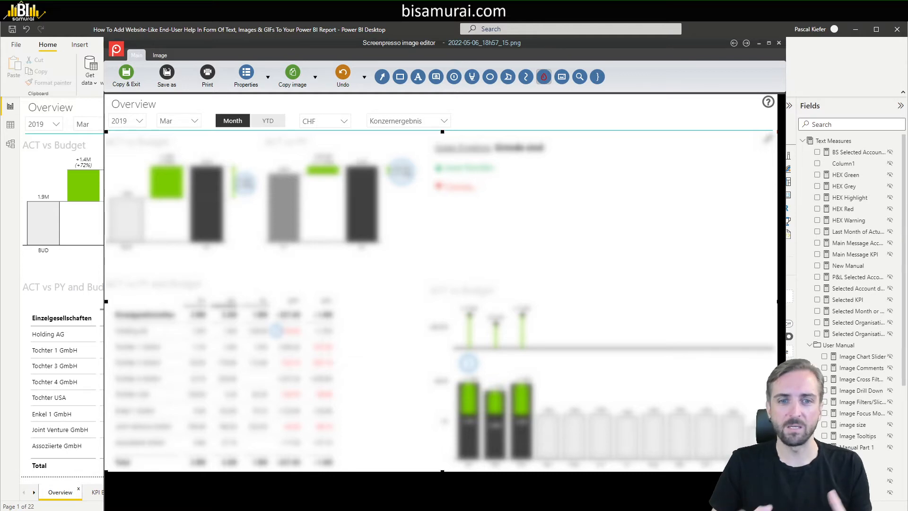
pyautogui.click(401, 77)
pyautogui.click(353, 97)
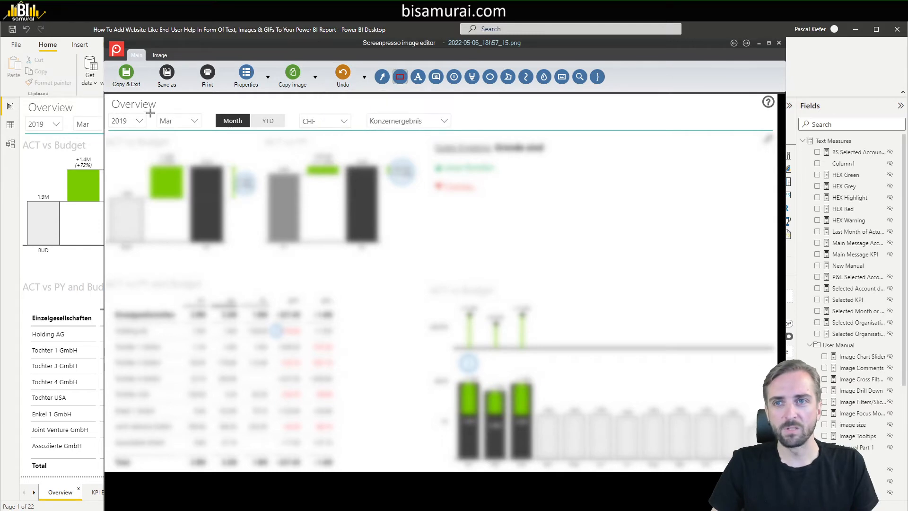
pyautogui.moveTo(107, 110)
pyautogui.mouseDown()
pyautogui.moveTo(456, 137)
pyautogui.moveTo(463, 123)
pyautogui.moveTo(454, 130)
pyautogui.mouseUp()
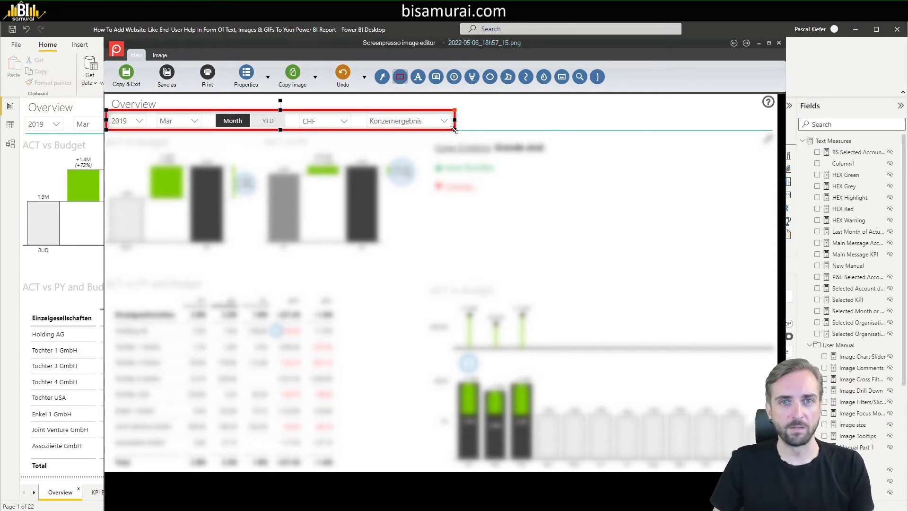
# Try red numbered markers 1 and 2 on the blurred charts and delete both of them.
pyautogui.click(454, 77)
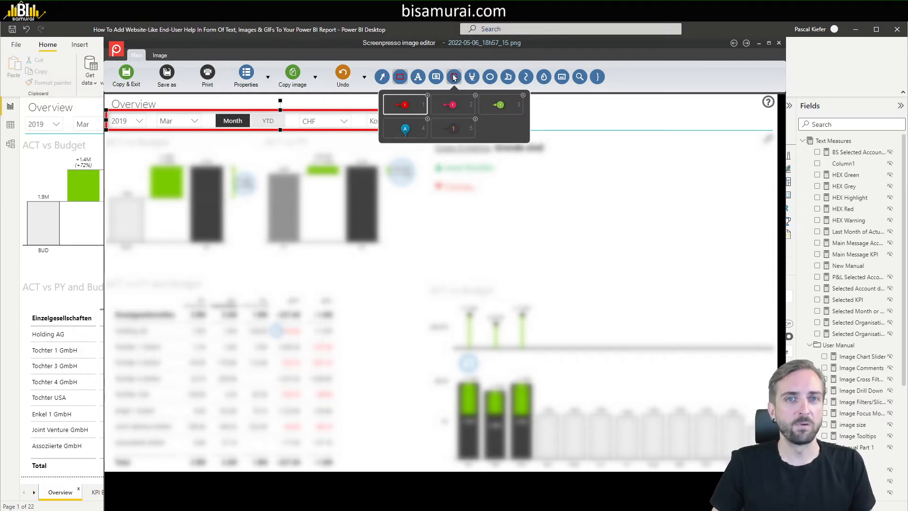
pyautogui.click(182, 156)
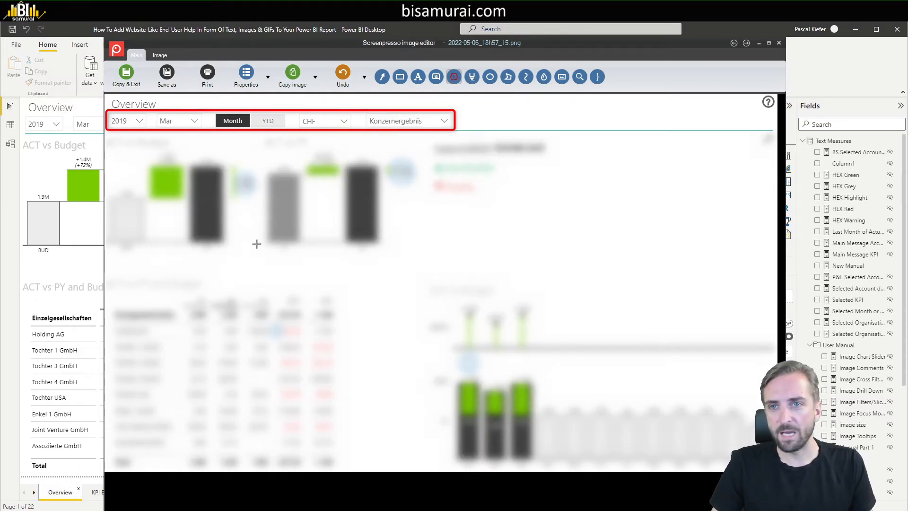
pyautogui.click(222, 292)
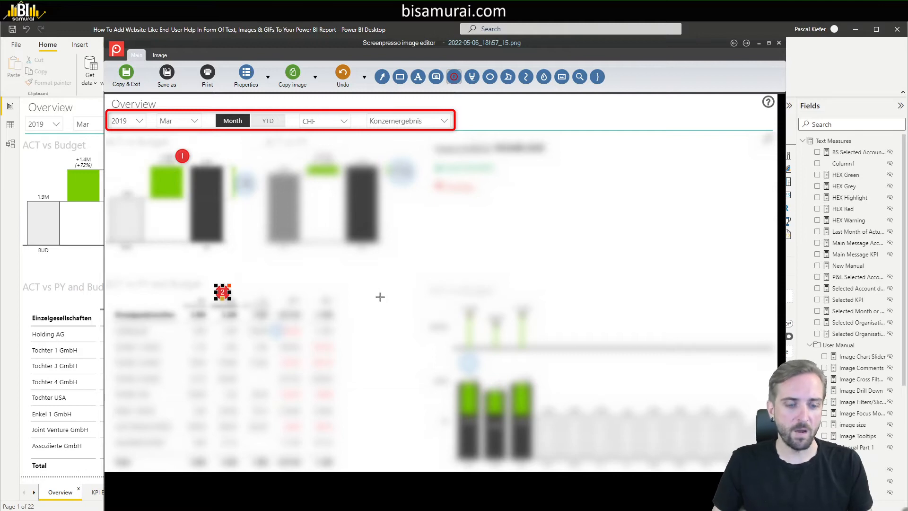
pyautogui.press('Delete')
pyautogui.click(184, 157)
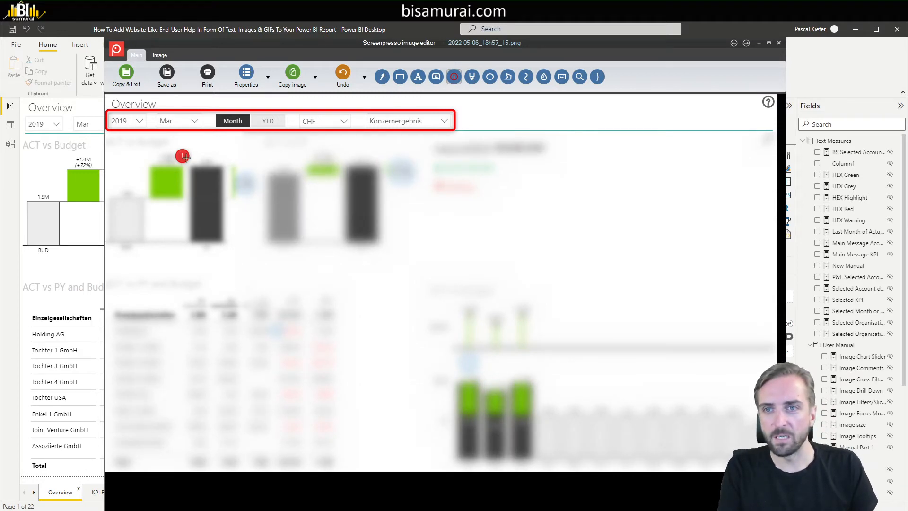
pyautogui.press('Delete')
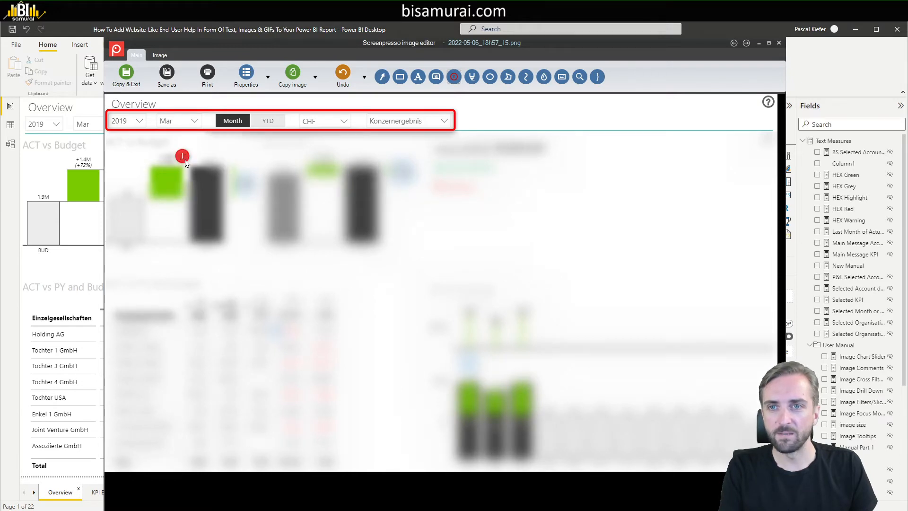
pyautogui.click(182, 157)
pyautogui.press('Delete')
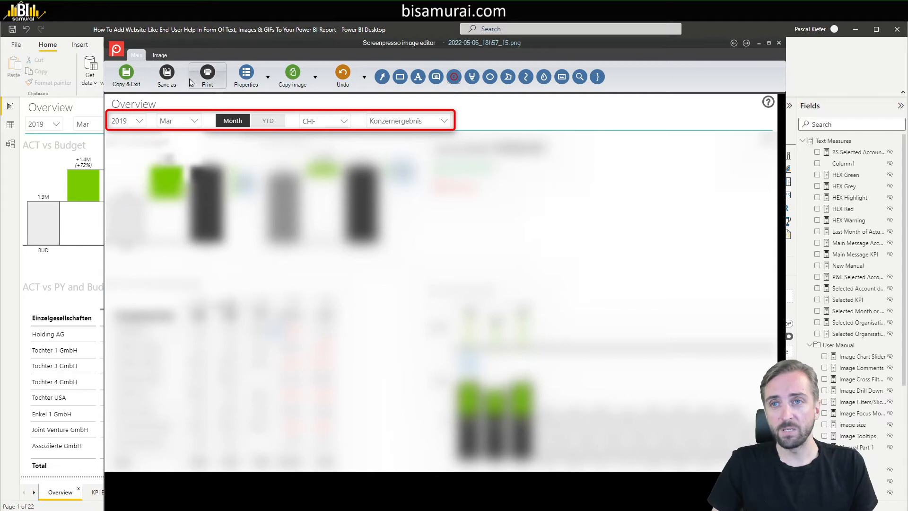
# Copy the annotated screenshot and close the image editor, then open kteam.ch/converter in the browser's empty tab.
pyautogui.click(126, 76)
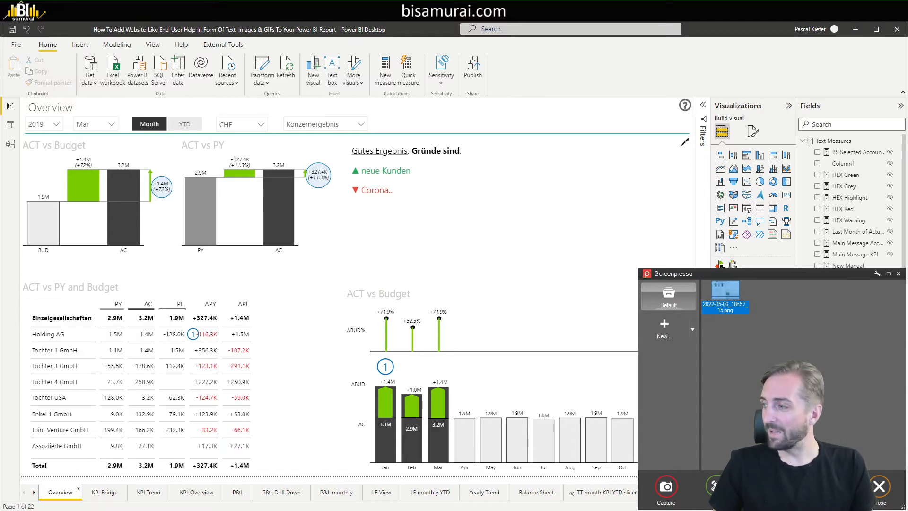
pyautogui.hotkey('alt', 'Tab')
pyautogui.click(241, 28)
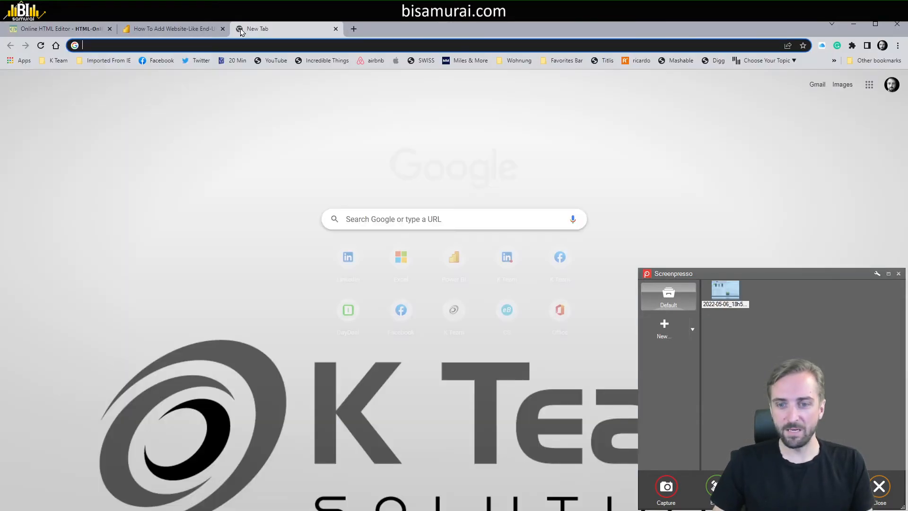
pyautogui.write('kteam.ch/')
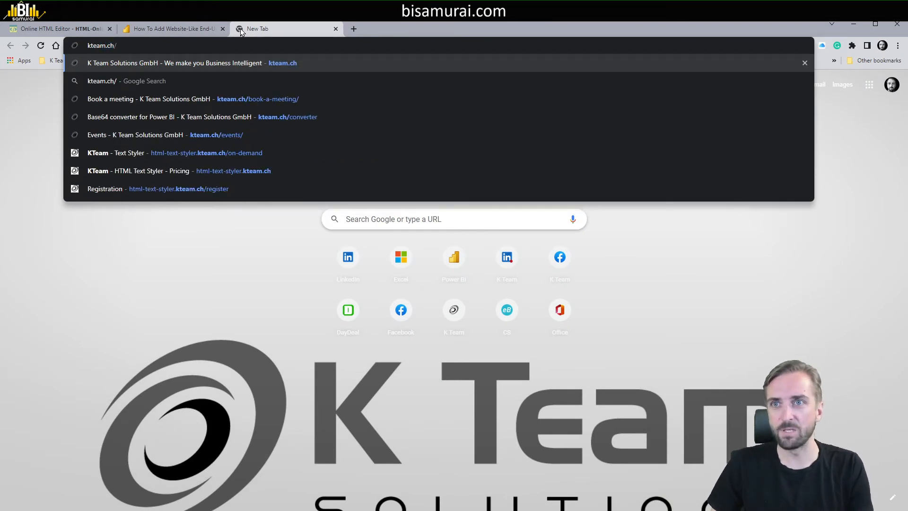
pyautogui.write('co')
pyautogui.press('Return')
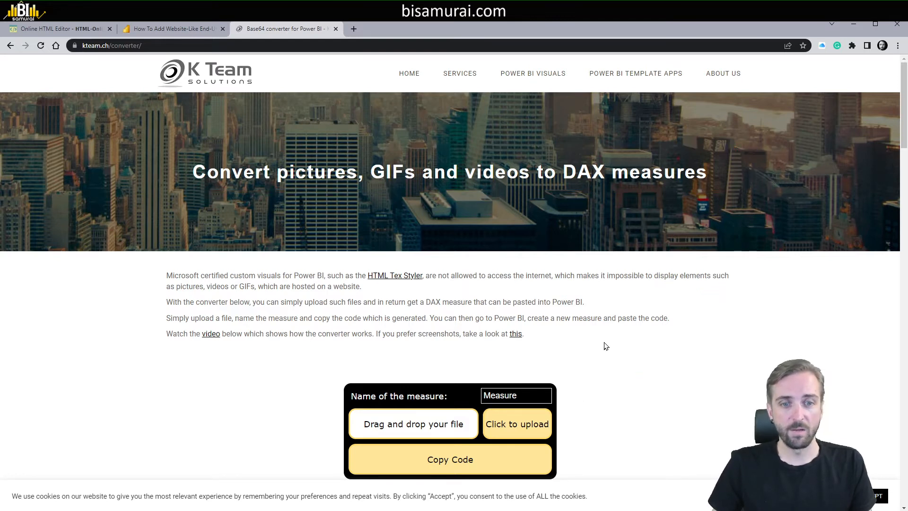
# Upload the annotated screenshot 2022-05-06_18h57_15.png from the Screenpresso folder to the converter.
pyautogui.scroll(-3, 632, 359)
pyautogui.click(540, 292)
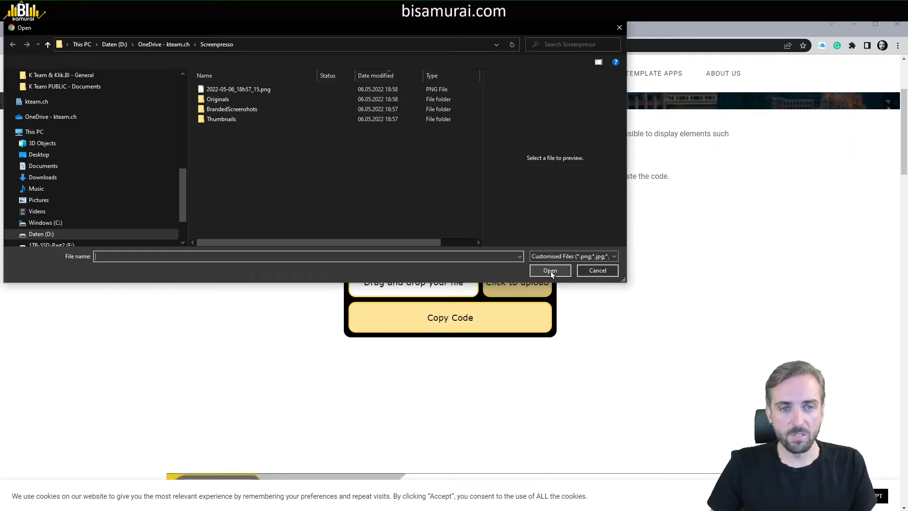
pyautogui.scroll(10, 178, 81)
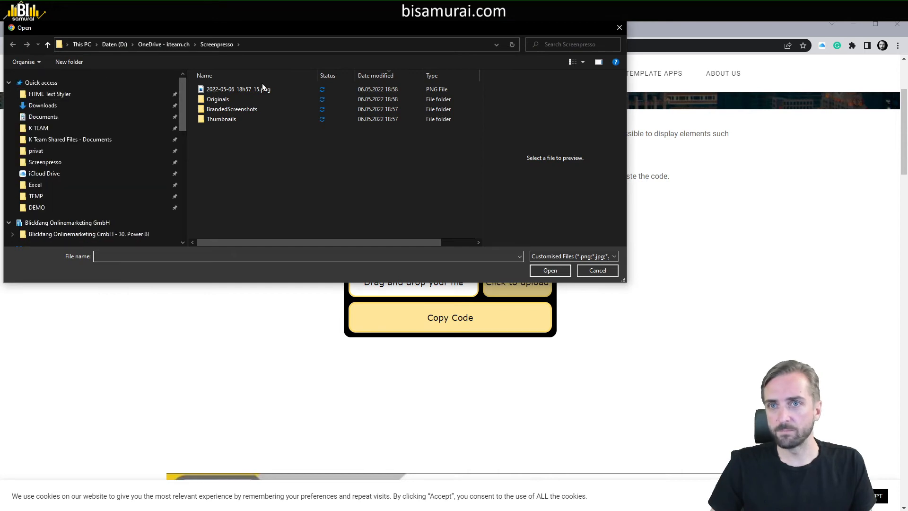
pyautogui.doubleClick(251, 90)
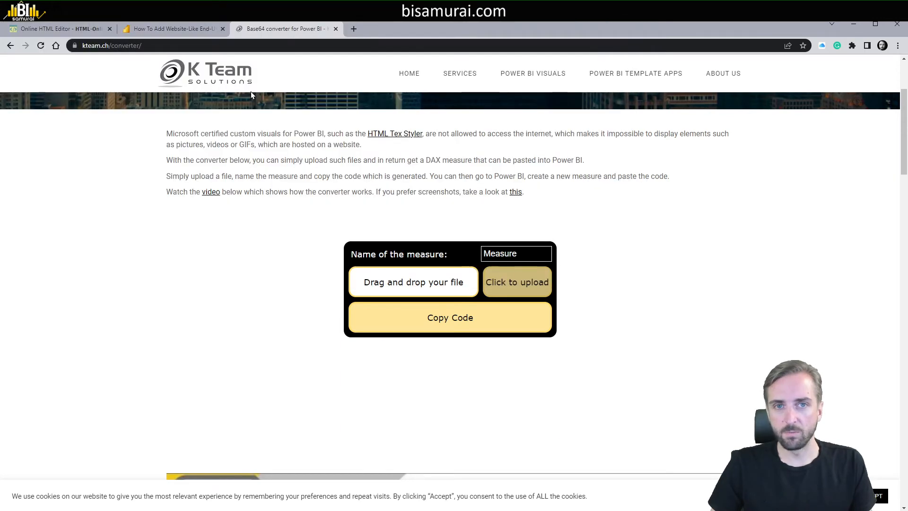
# Name the converter's measure IMAGE Filter and copy the generated code.
pyautogui.click(511, 254)
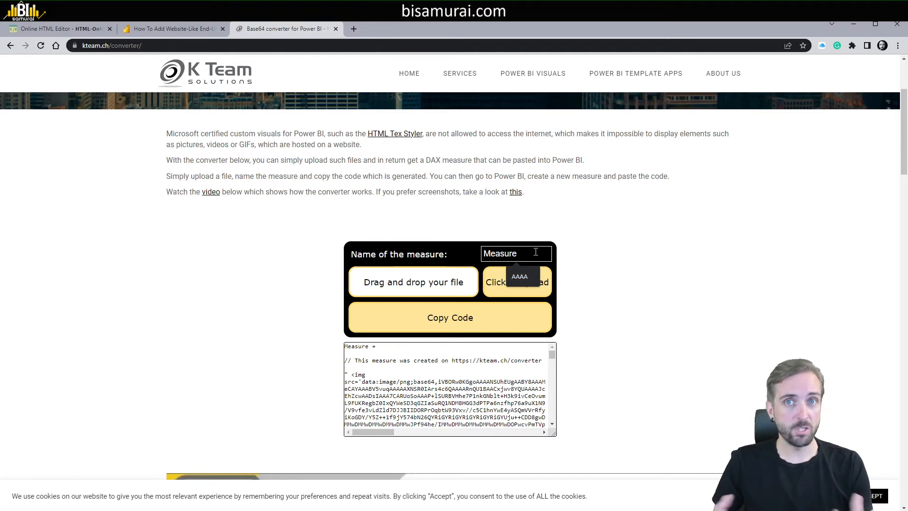
pyautogui.write('IMAGE Filter')
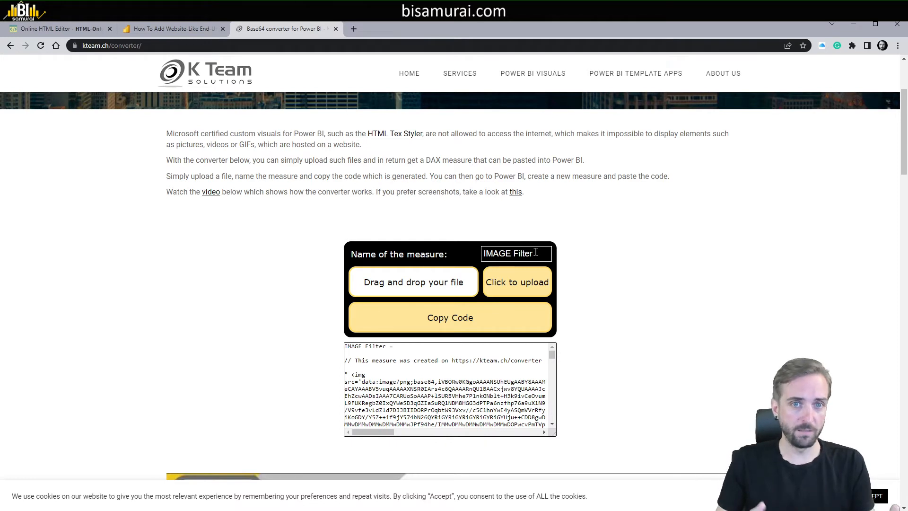
pyautogui.click(357, 354)
pyautogui.scroll(-10, 398, 365)
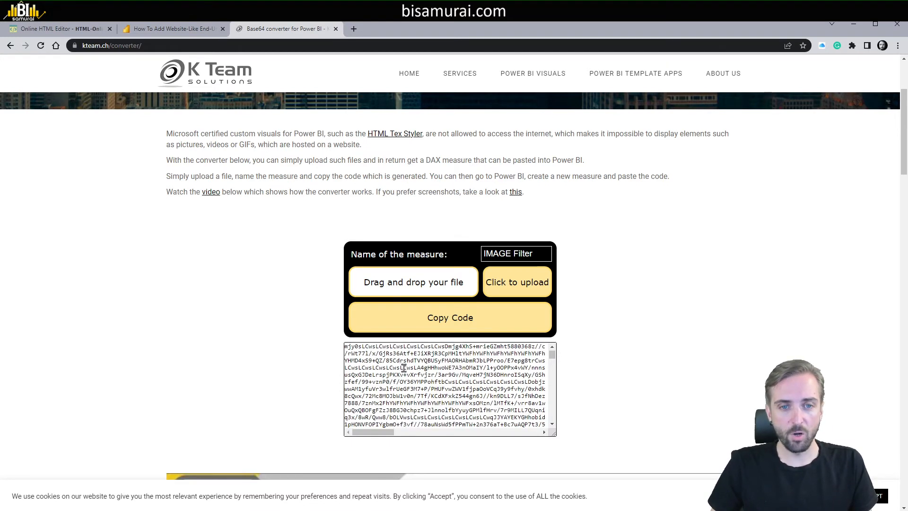
pyautogui.click(449, 323)
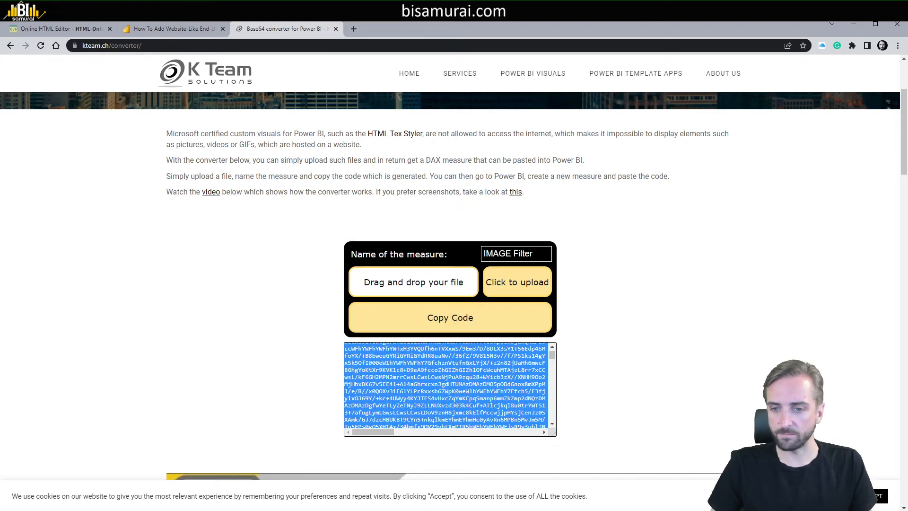
# Switch to Power BI Desktop and create a new measure in the Text Measures table from the copied image code.
pyautogui.hotkey('alt', 'Tab')
pyautogui.rightClick(841, 151)
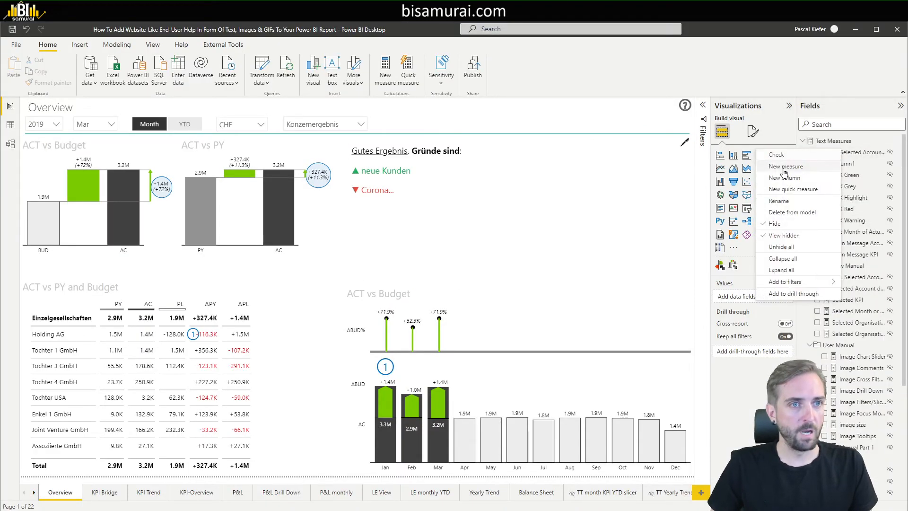
pyautogui.click(784, 170)
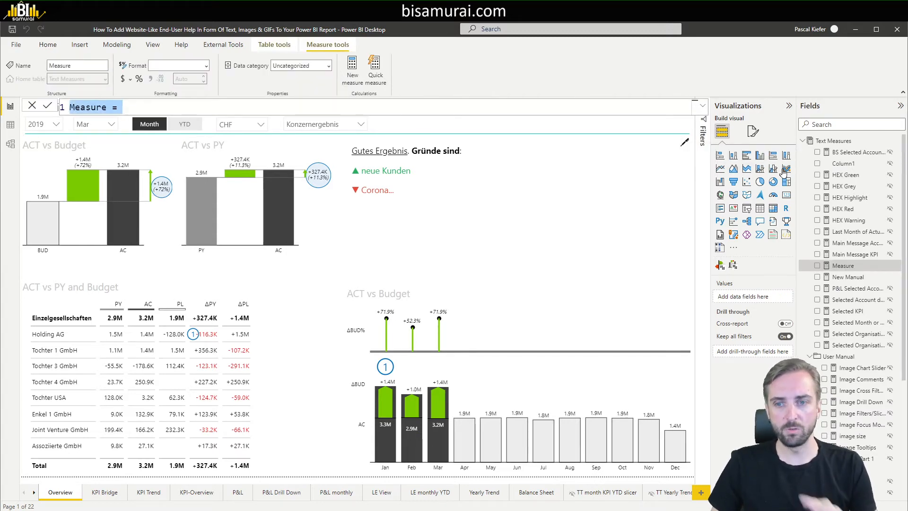
pyautogui.hotkey('ctrl', 'v')
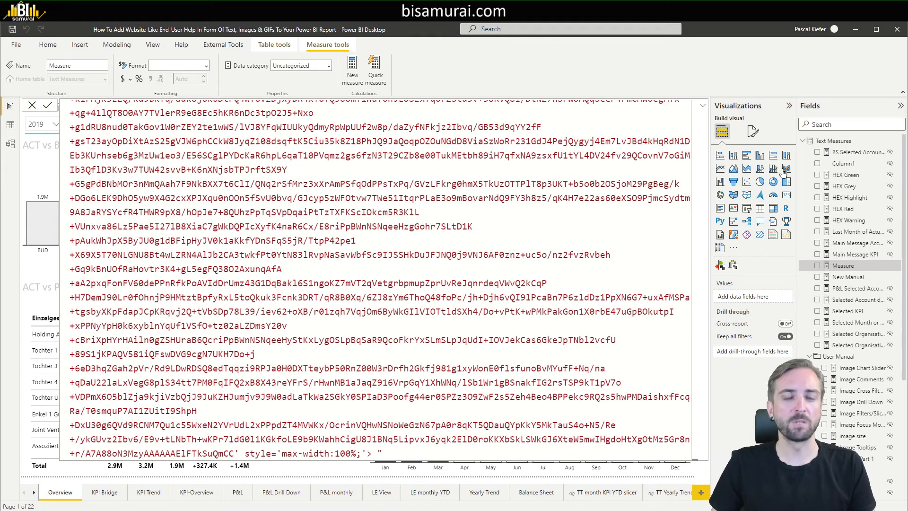
pyautogui.moveTo(277, 453); pyautogui.dragTo(282, 452)
pyautogui.moveTo(362, 451); pyautogui.dragTo(367, 452)
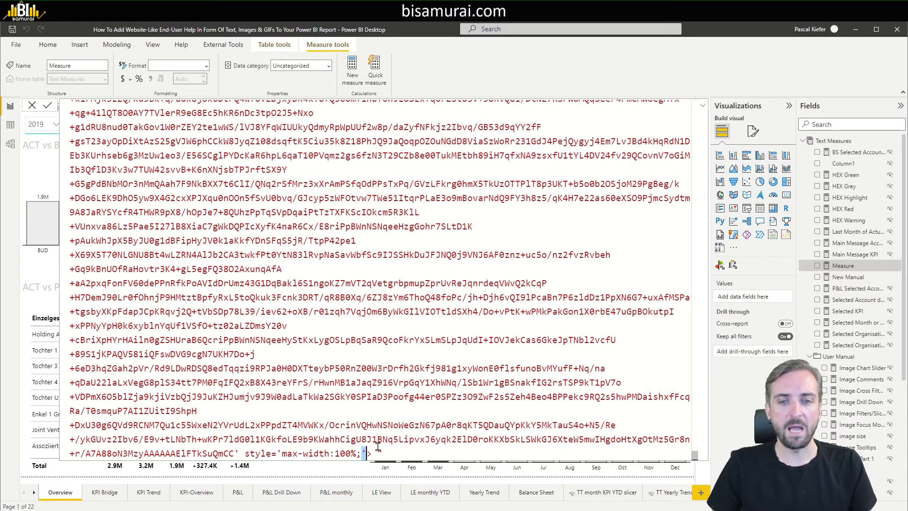
pyautogui.click(297, 184)
pyautogui.click(493, 341)
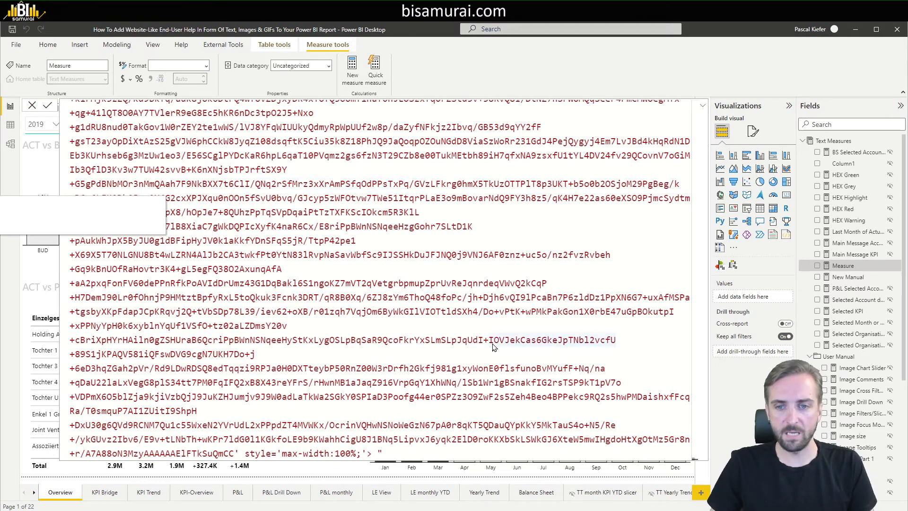
pyautogui.click(32, 107)
# Open the report's Page 1 and add an empty HTML visual beside the manual.
pyautogui.click(34, 493)
pyautogui.scroll(-5, 88, 495)
pyautogui.click(676, 492)
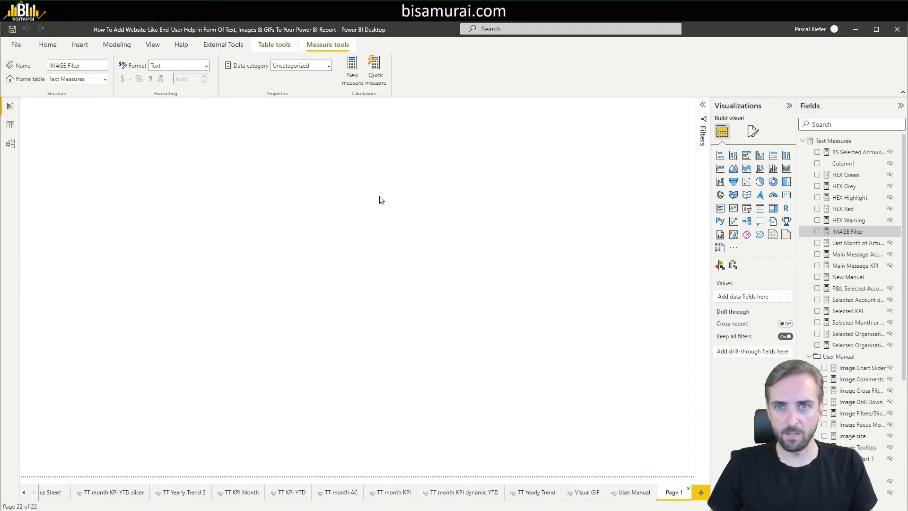
pyautogui.click(477, 198)
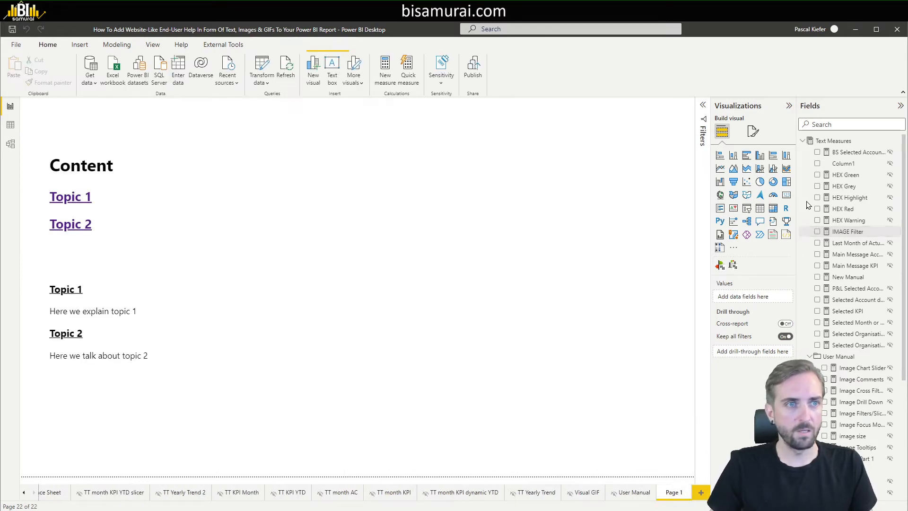
pyautogui.click(773, 236)
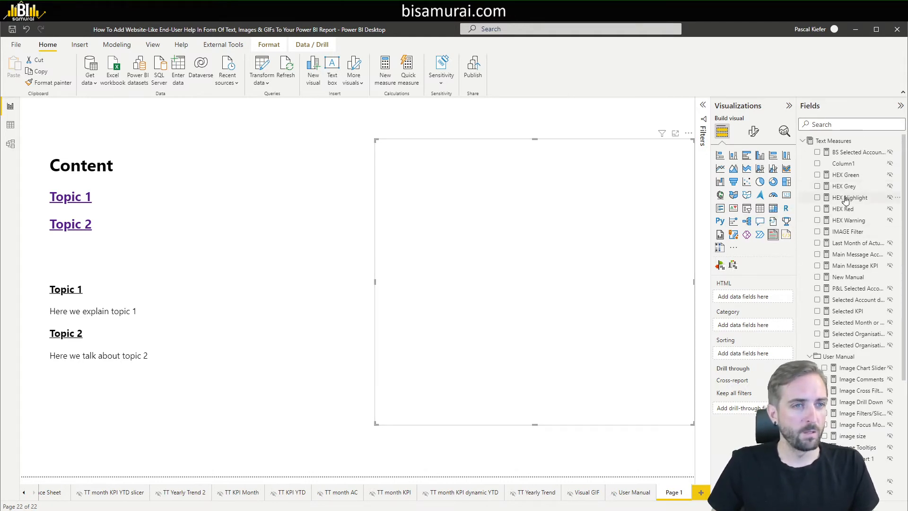
# Show the IMAGE Filter measure in the new visual's HTML field and shrink the visual slightly from its upper-left corner.
pyautogui.click(840, 126)
pyautogui.write('ima')
pyautogui.click(817, 152)
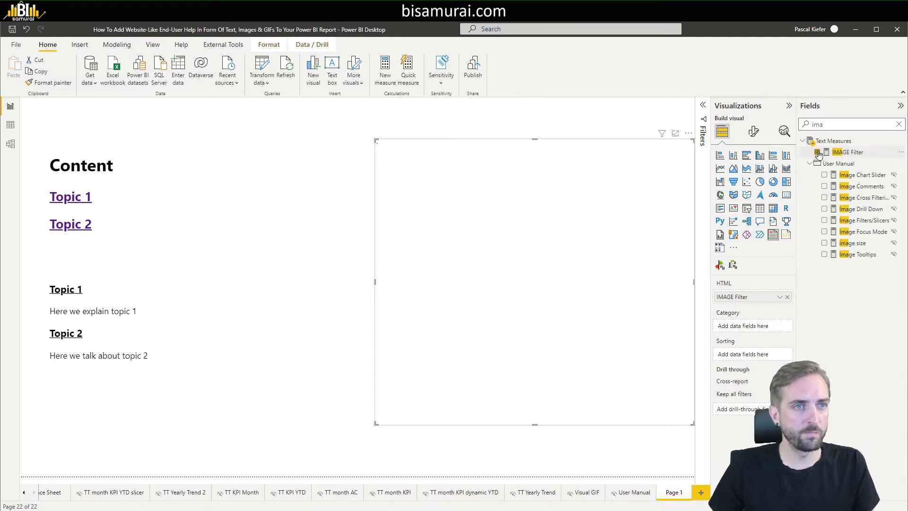
pyautogui.moveTo(375, 138); pyautogui.dragTo(384, 161)
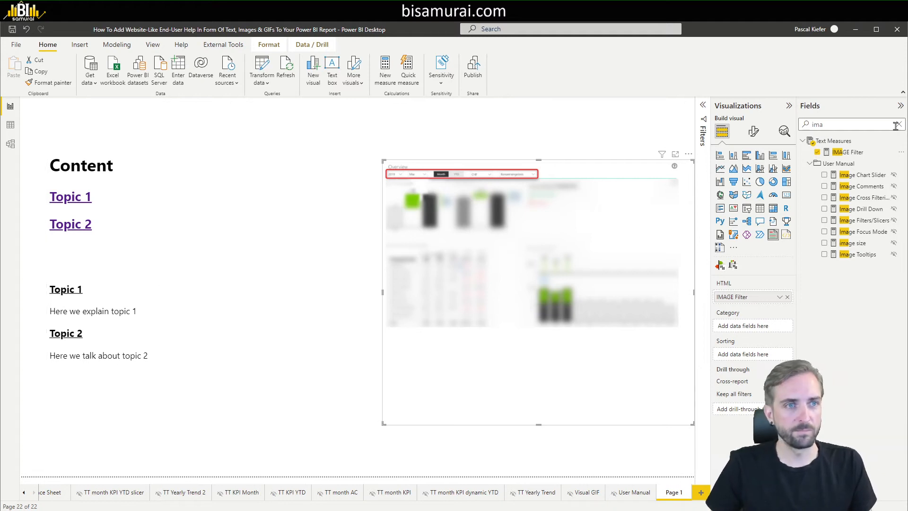
# Open the New Manual measure's formula and delete its two &nbsp; paragraphs above the Topic 1 heading.
pyautogui.click(257, 218)
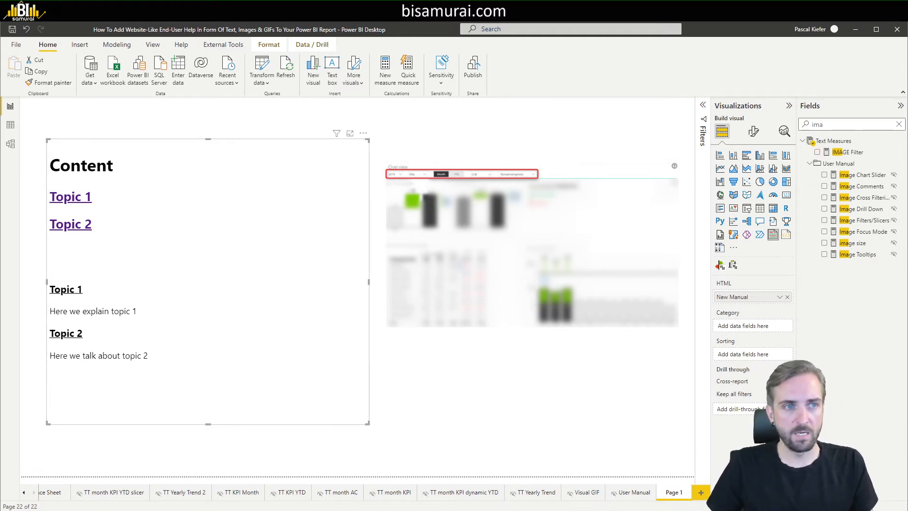
pyautogui.click(899, 124)
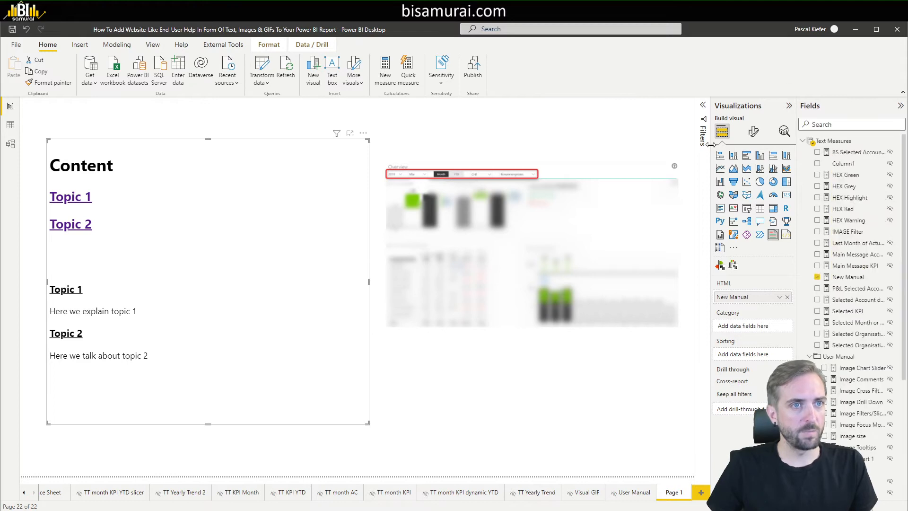
pyautogui.click(848, 276)
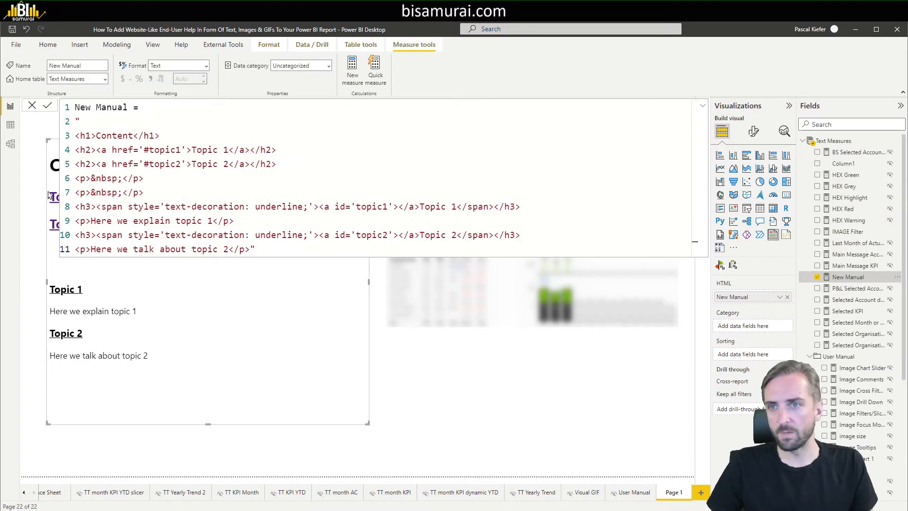
pyautogui.moveTo(160, 191); pyautogui.dragTo(25, 182)
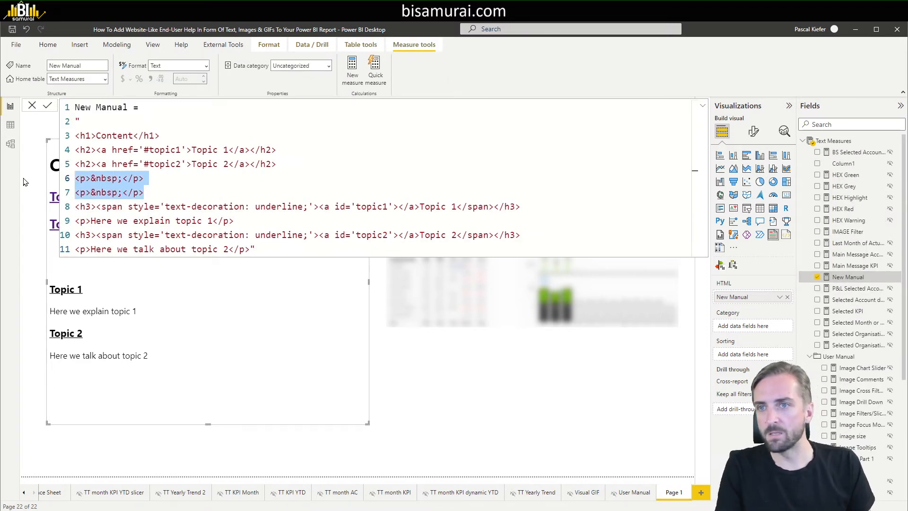
pyautogui.press('BackSpace')
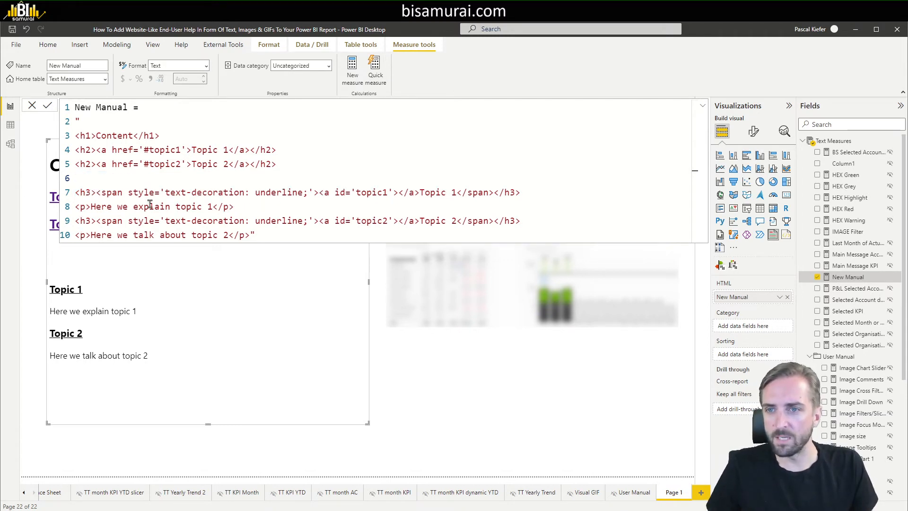
# Insert "&[IMAGE Filter]&" on its own line below the "Here we explain topic 1" paragraph, followed by a blank line, and commit the New Manual formula.
pyautogui.click(249, 205)
pyautogui.press('Return')
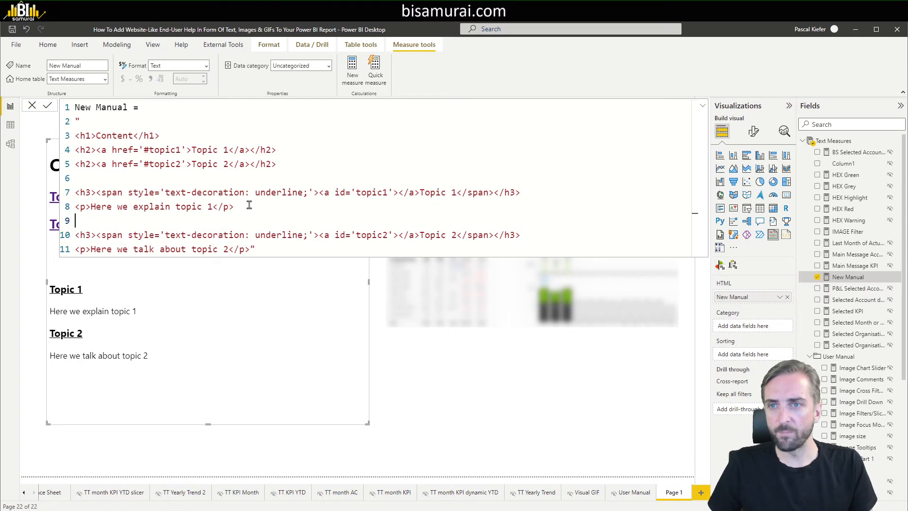
pyautogui.press('Return')
pyautogui.press('Up')
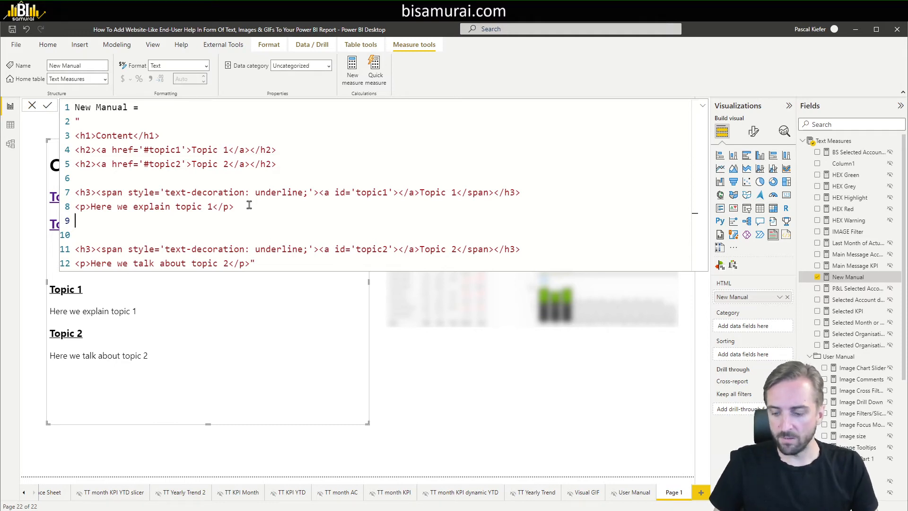
pyautogui.write('""')
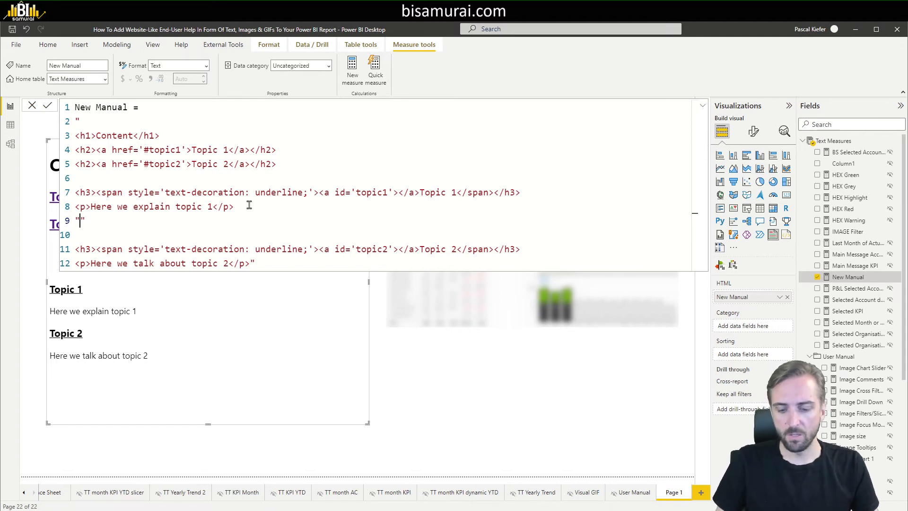
pyautogui.write('&&')
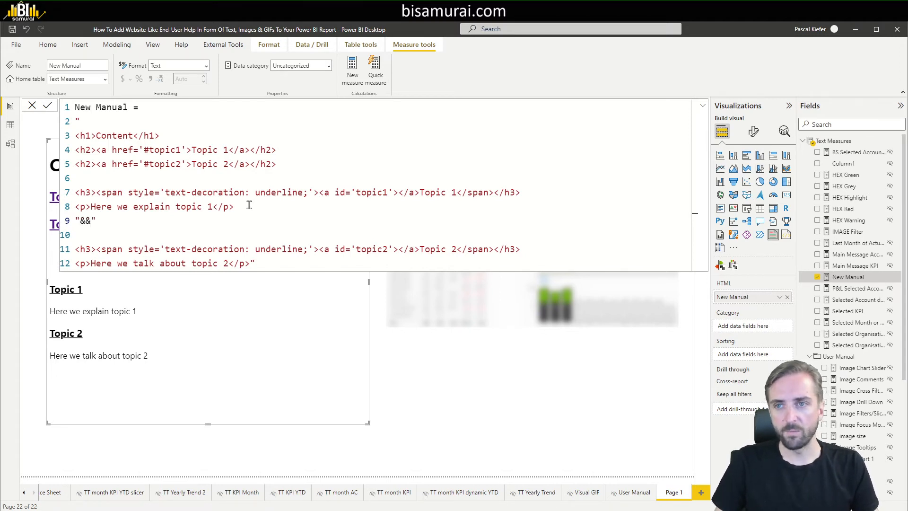
pyautogui.press('Left')
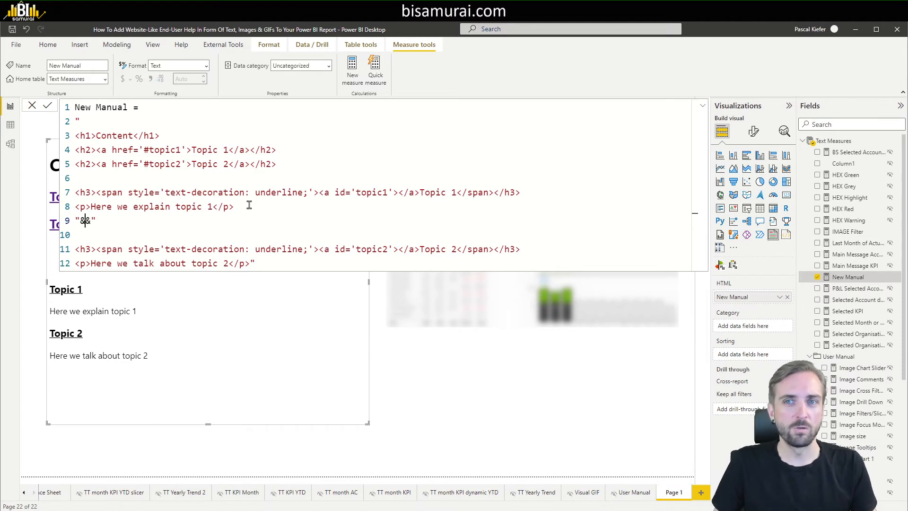
pyautogui.write('ima')
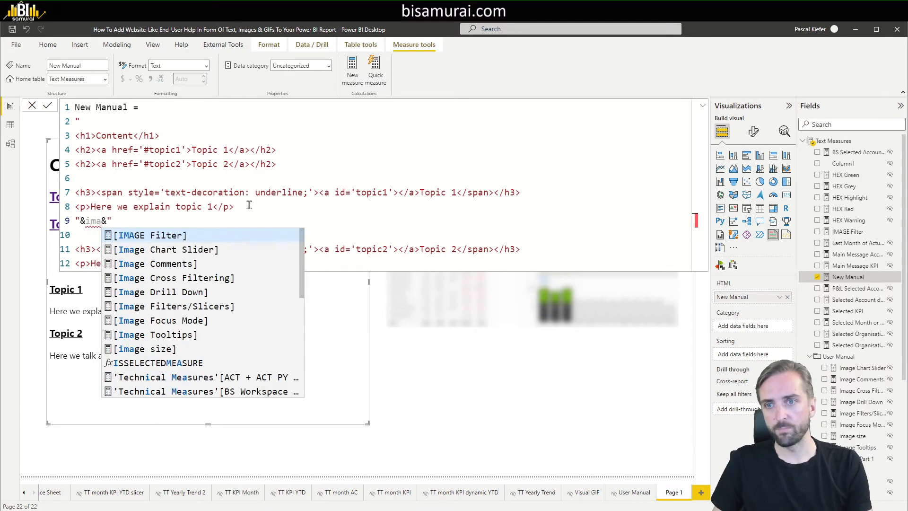
pyautogui.press('Tab')
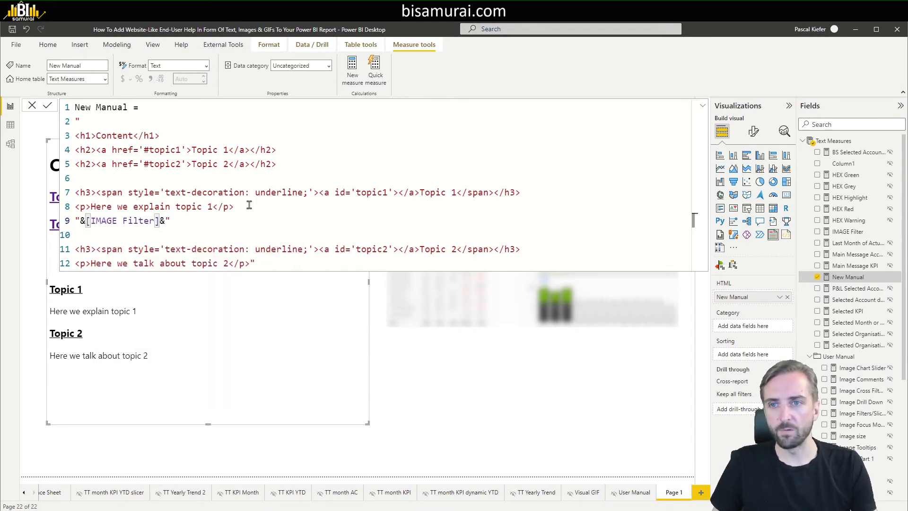
pyautogui.press('Return')
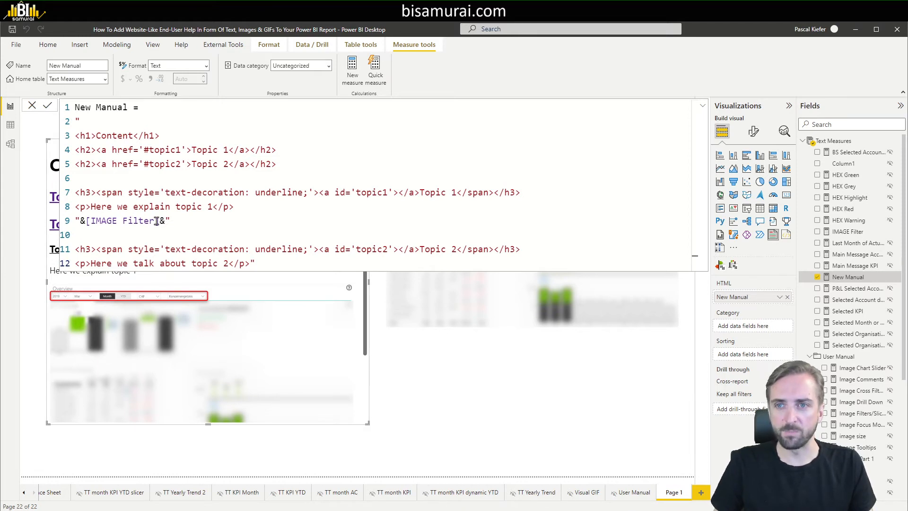
pyautogui.click(31, 107)
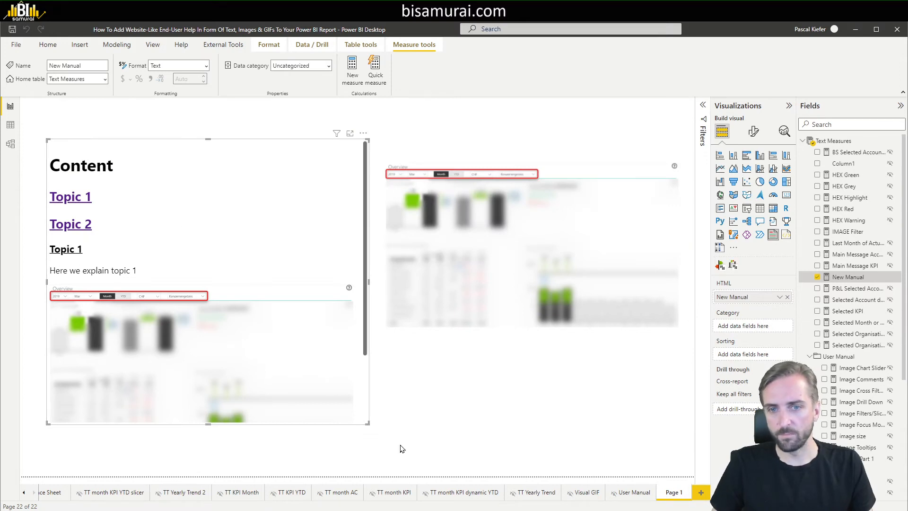
# Enlarge the manual visual to fill the page's left half from top to bottom, and test its Topic 1 content link.
pyautogui.moveTo(368, 423); pyautogui.dragTo(374, 471)
pyautogui.moveTo(48, 141); pyautogui.dragTo(14, 99)
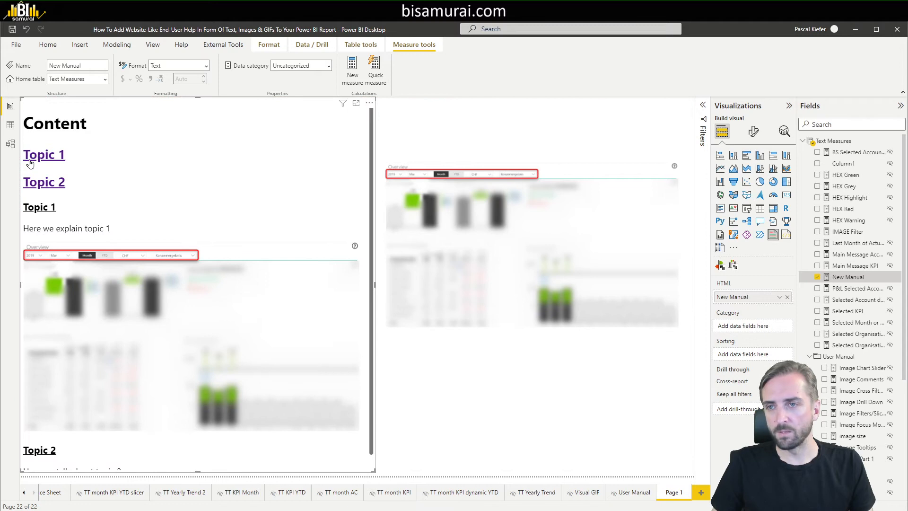
pyautogui.click(52, 156)
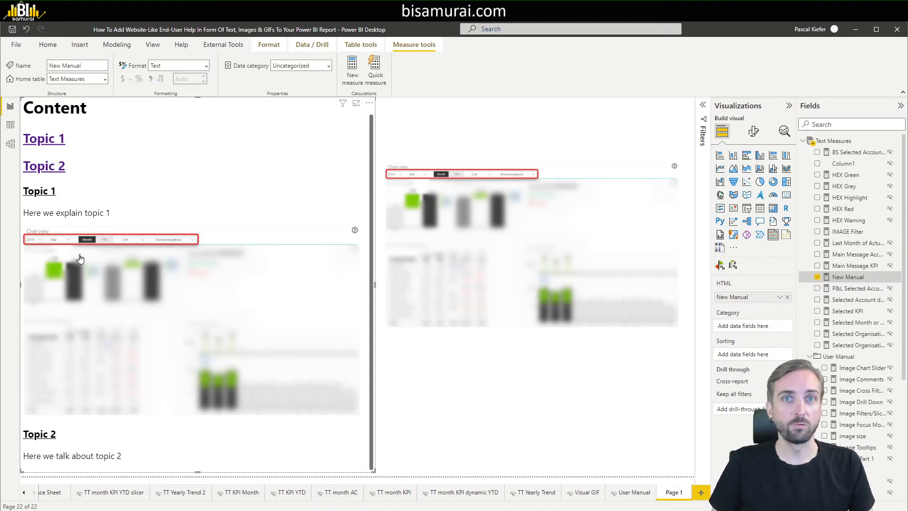
# Delete the separate filter image visual and widen the manual visual to the full page width.
pyautogui.click(535, 172)
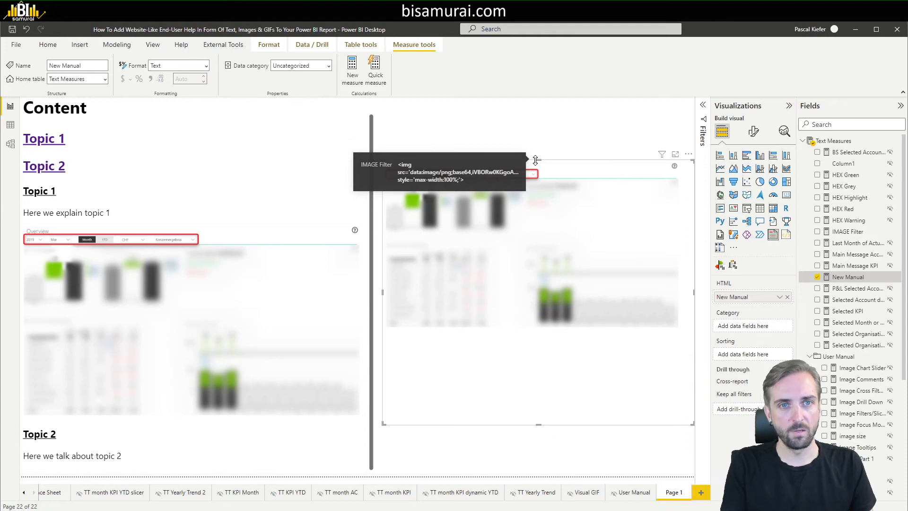
pyautogui.press('Delete')
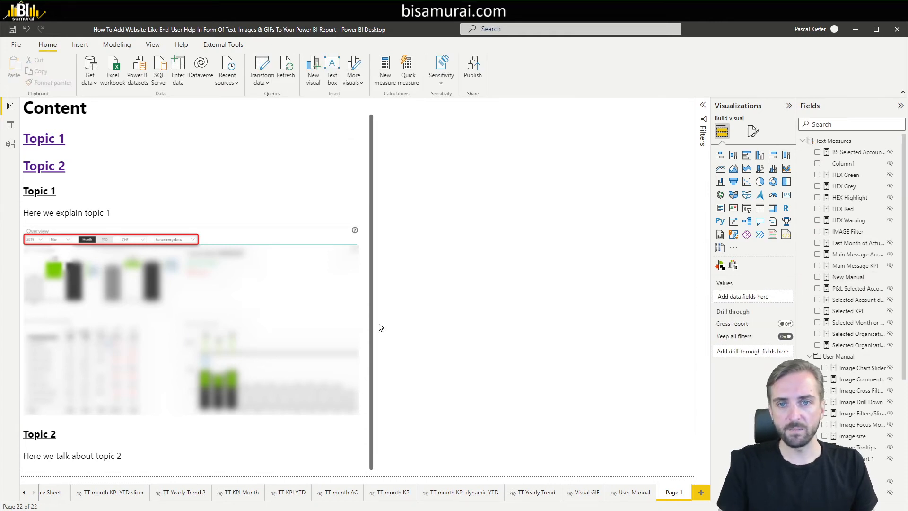
pyautogui.click(378, 310)
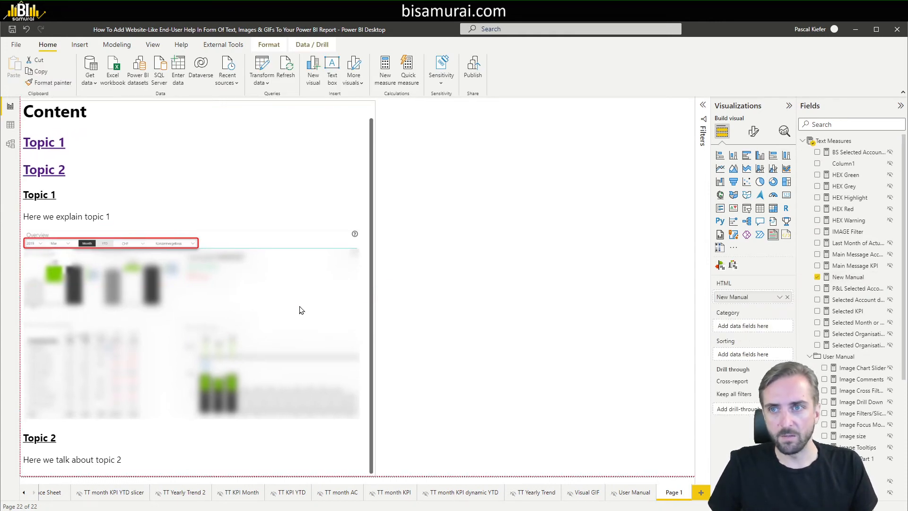
pyautogui.moveTo(375, 289); pyautogui.dragTo(694, 287)
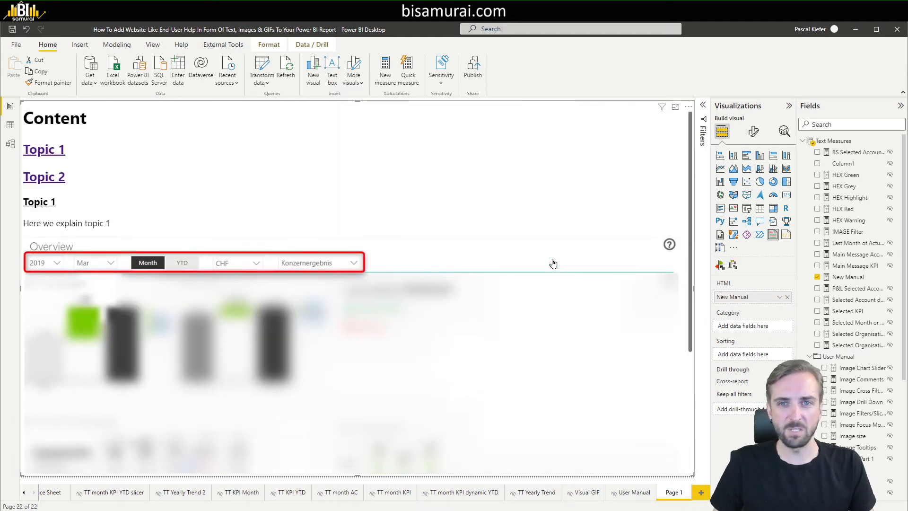
pyautogui.scroll(-4, 553, 264)
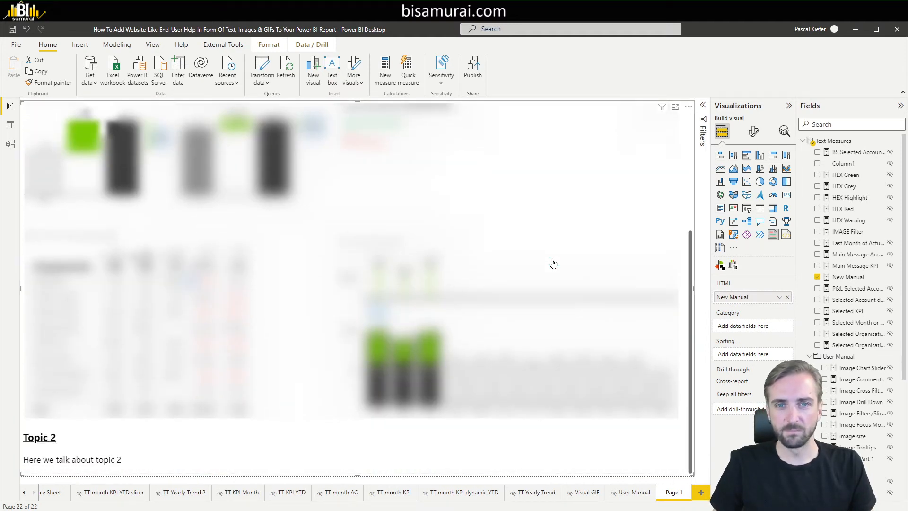
pyautogui.scroll(3, 553, 264)
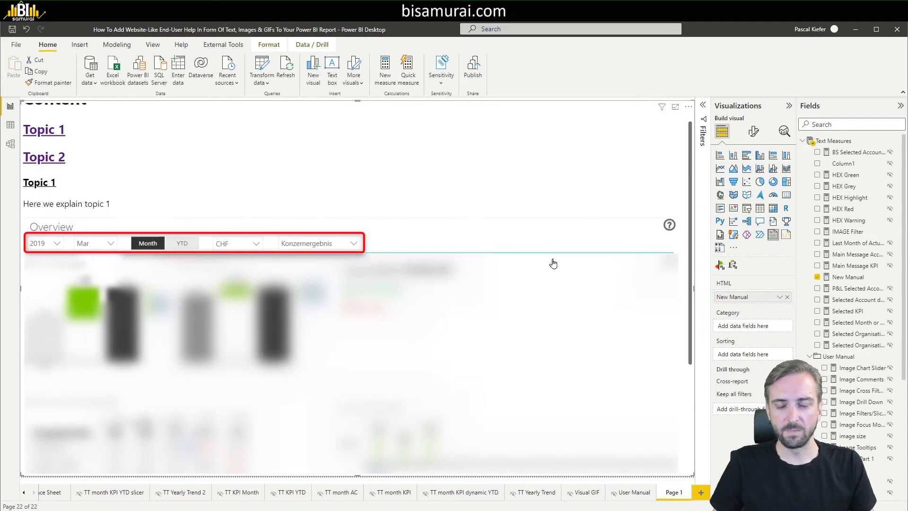
# Set the image's max-width at the end of the IMAGE Filter measure to 50%.
pyautogui.click(850, 278)
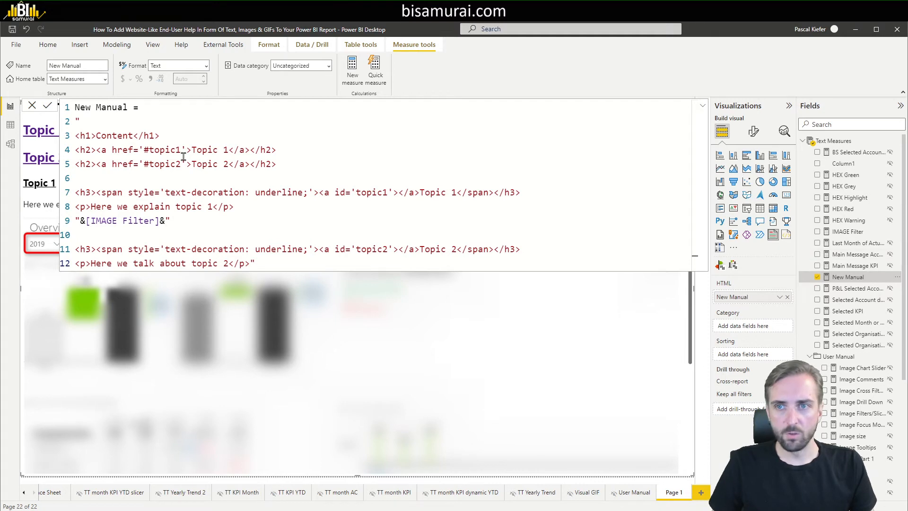
pyautogui.click(842, 232)
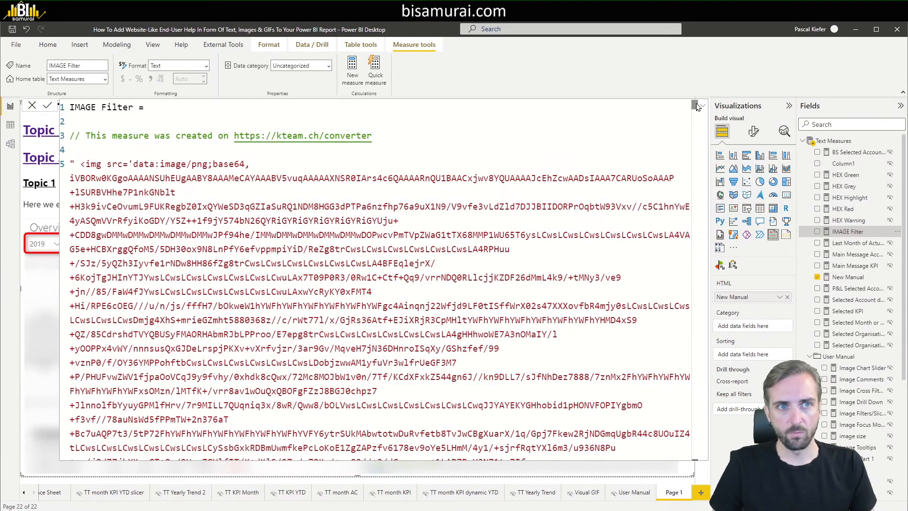
pyautogui.moveTo(696, 107); pyautogui.dragTo(702, 466)
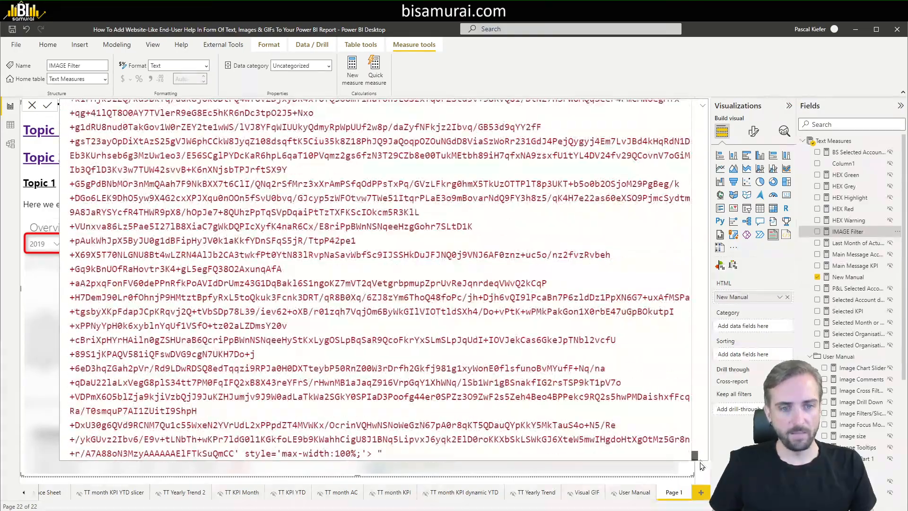
pyautogui.doubleClick(343, 453)
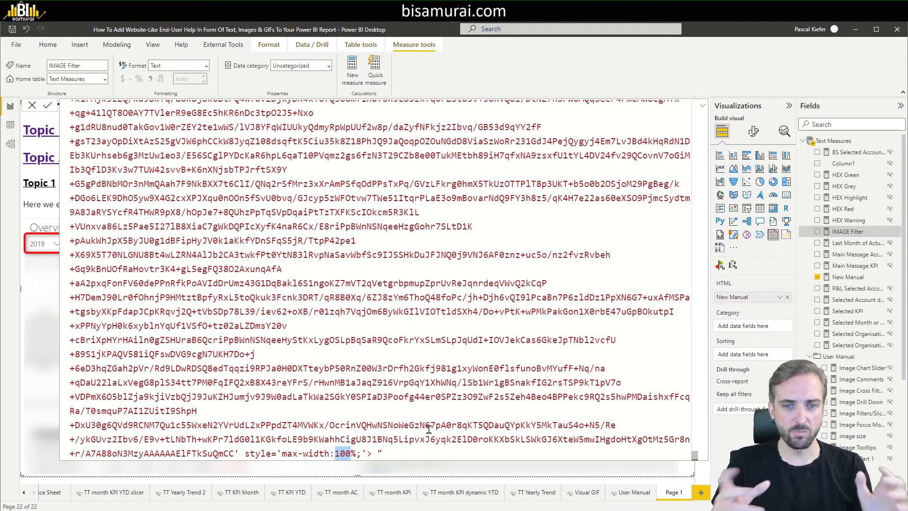
pyautogui.write('50')
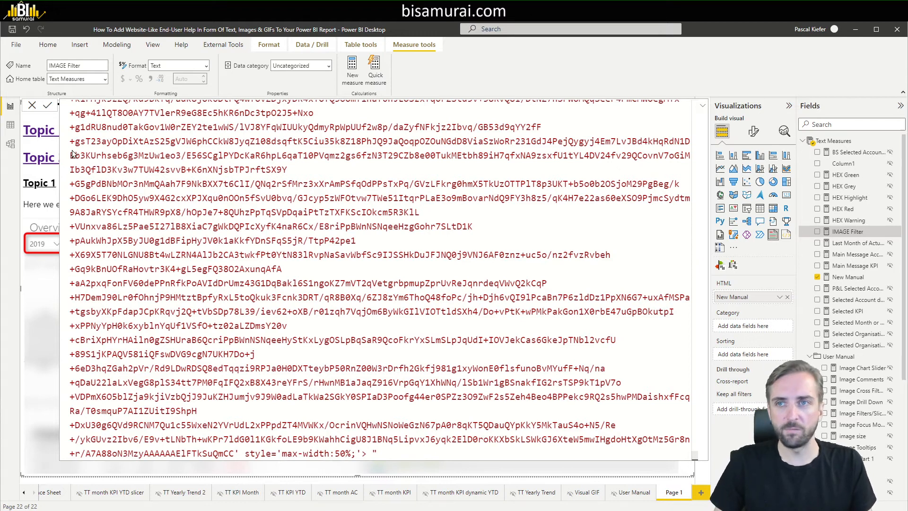
pyautogui.click(32, 105)
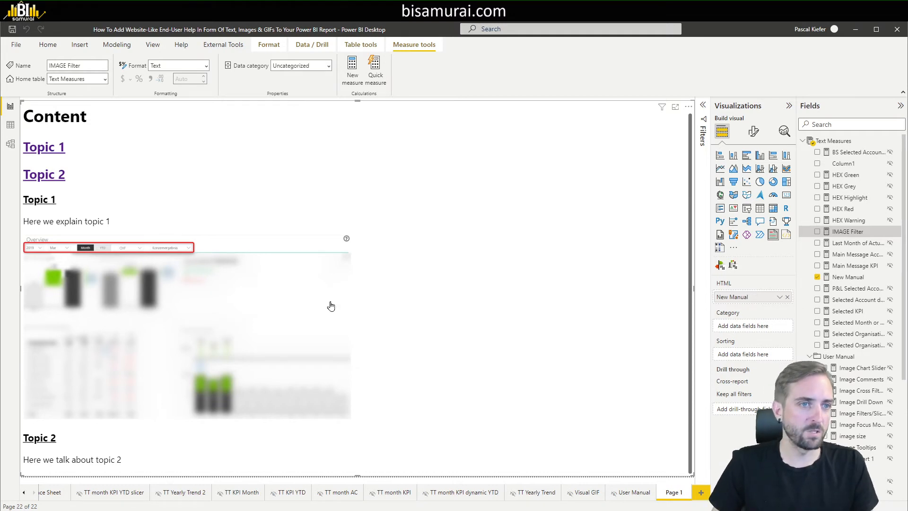
# Try to create a measure named IMAGE SIZE with the value 50 in the Text Measures table.
pyautogui.rightClick(836, 236)
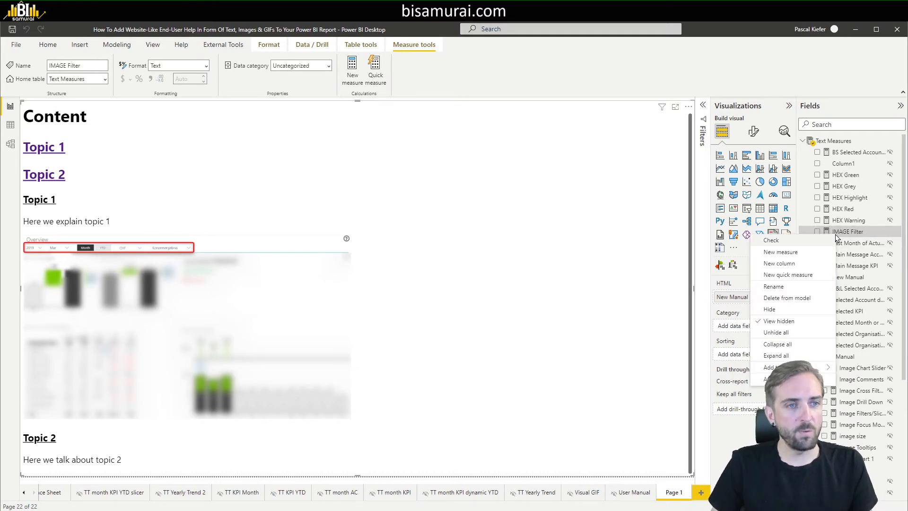
pyautogui.click(798, 252)
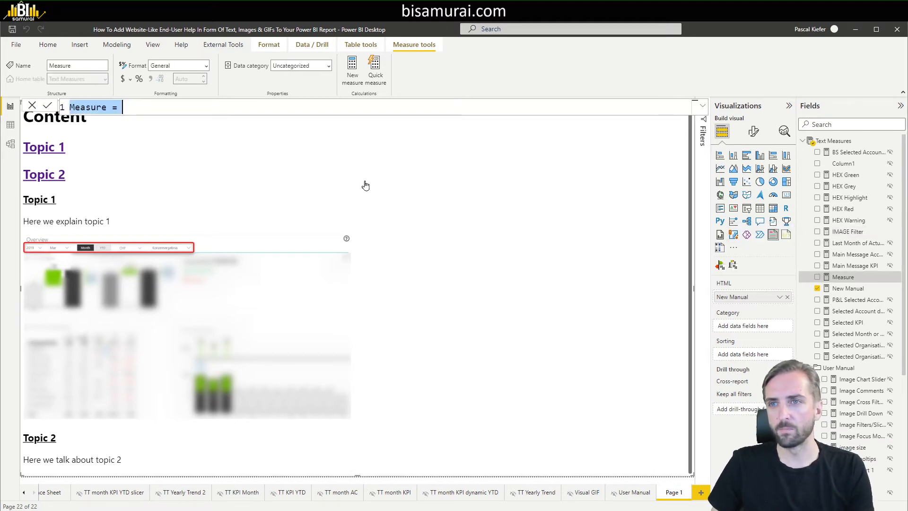
pyautogui.write('IMAGE SIZE =')
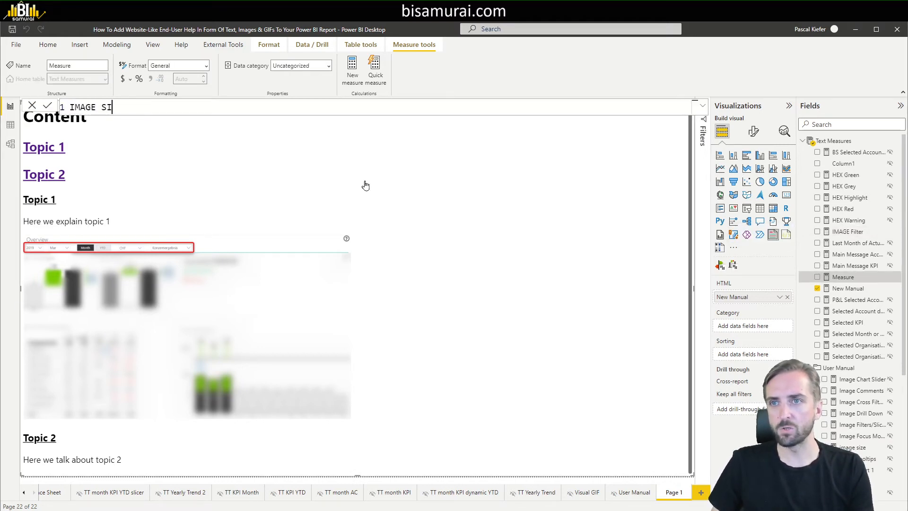
pyautogui.hotkey('shift', 'Return')
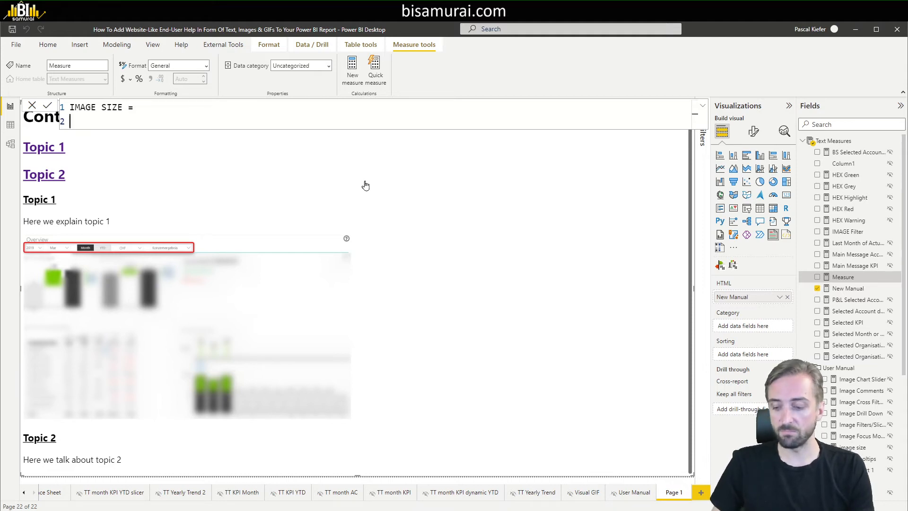
pyautogui.write('50')
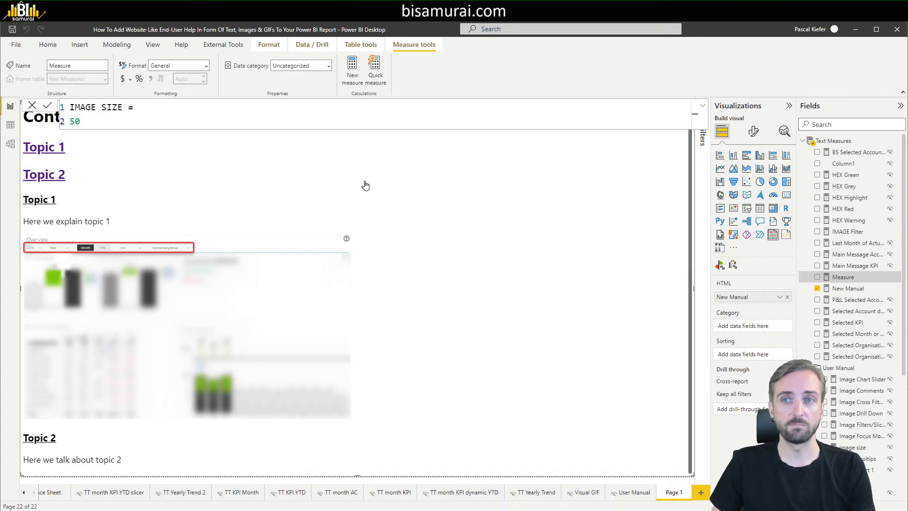
pyautogui.press('Return')
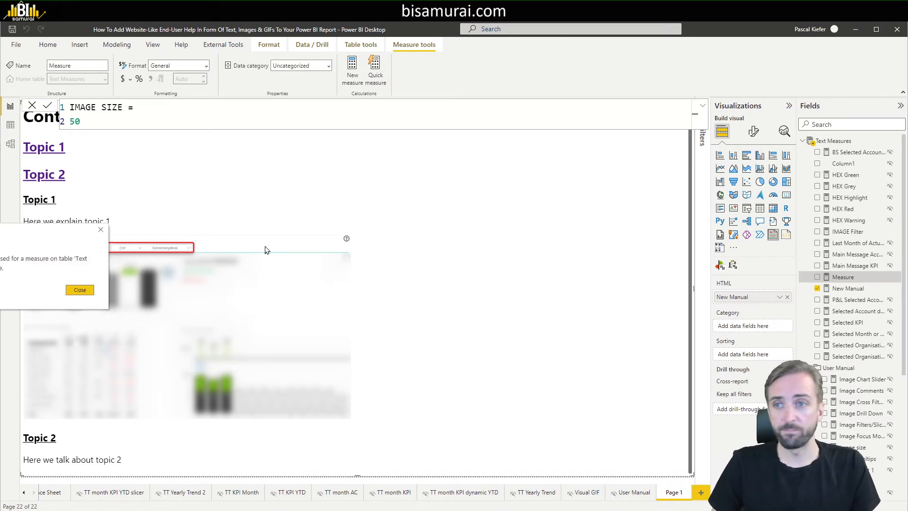
# Rename the measure being created as IMAGE SIZE NEW and commit it.
pyautogui.click(76, 291)
pyautogui.click(127, 107)
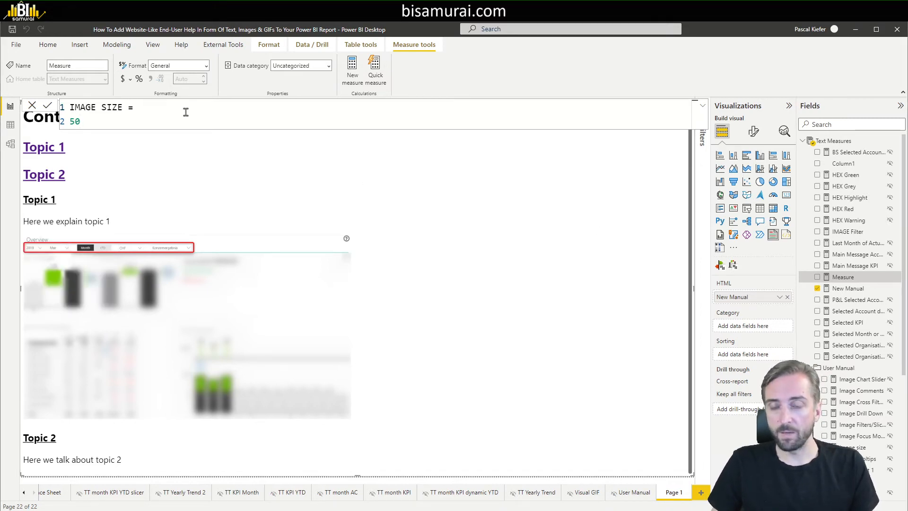
pyautogui.press('Left')
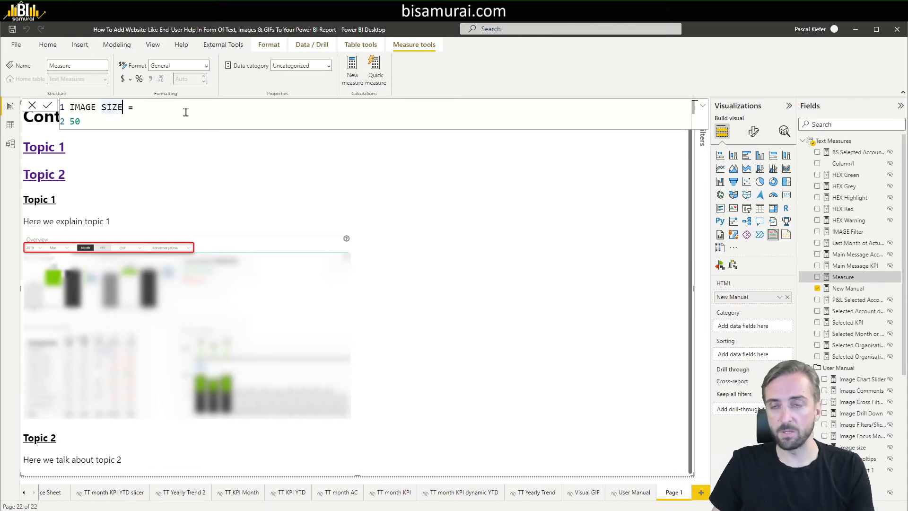
pyautogui.write('NEW')
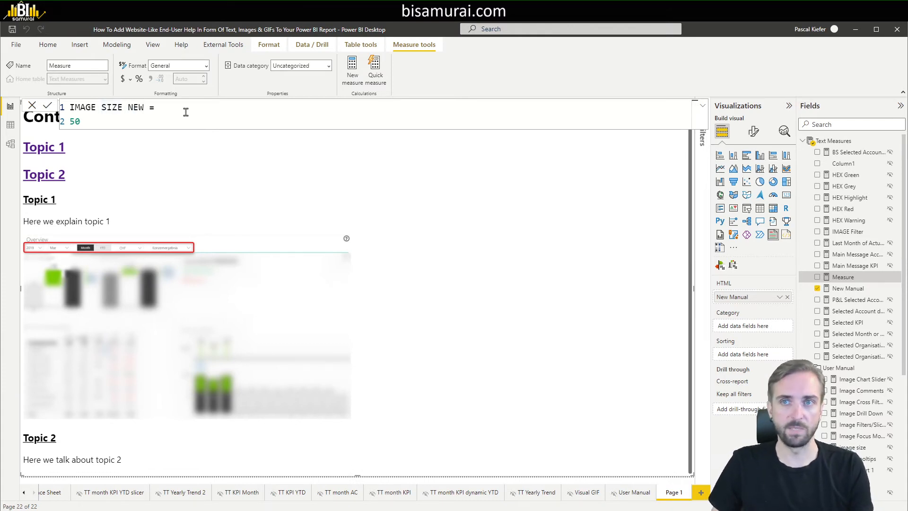
pyautogui.press('Return')
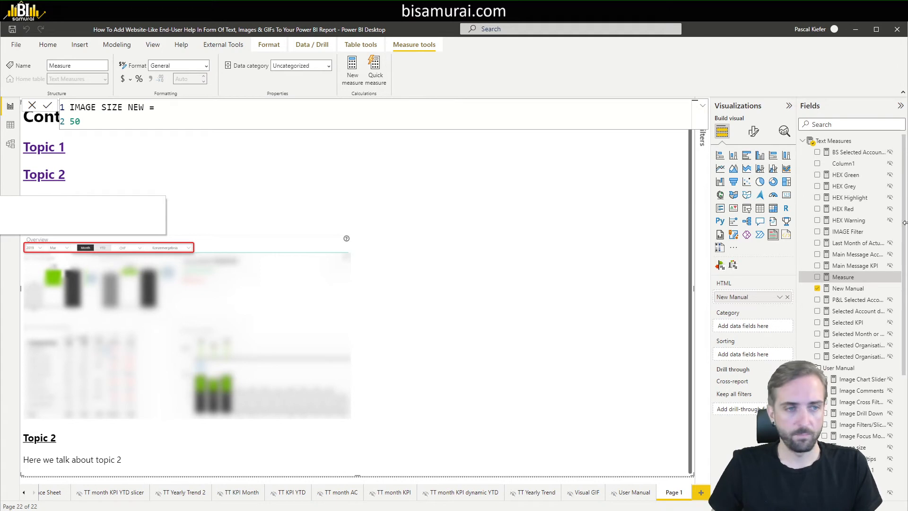
# Replace the fixed max-width number in the IMAGE Filter measure with a concatenated reference to [IMAGE SIZE NEW].
pyautogui.click(848, 288)
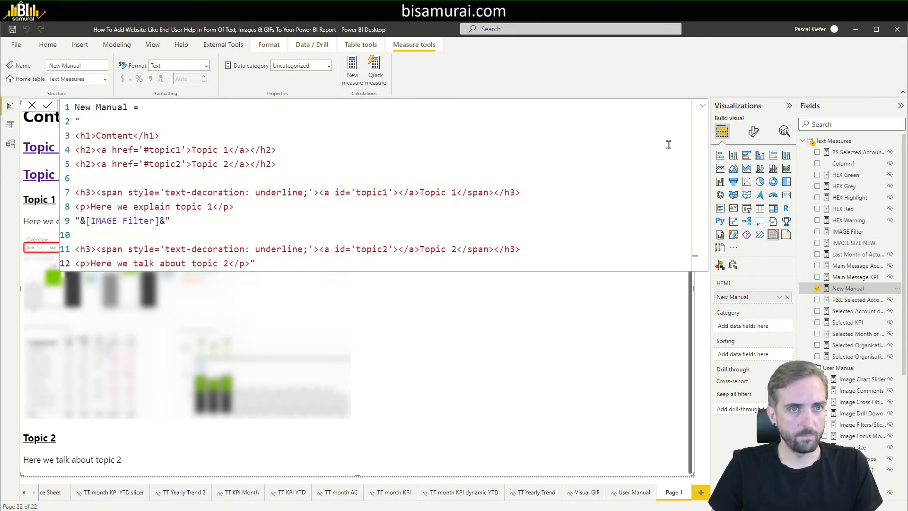
pyautogui.click(833, 236)
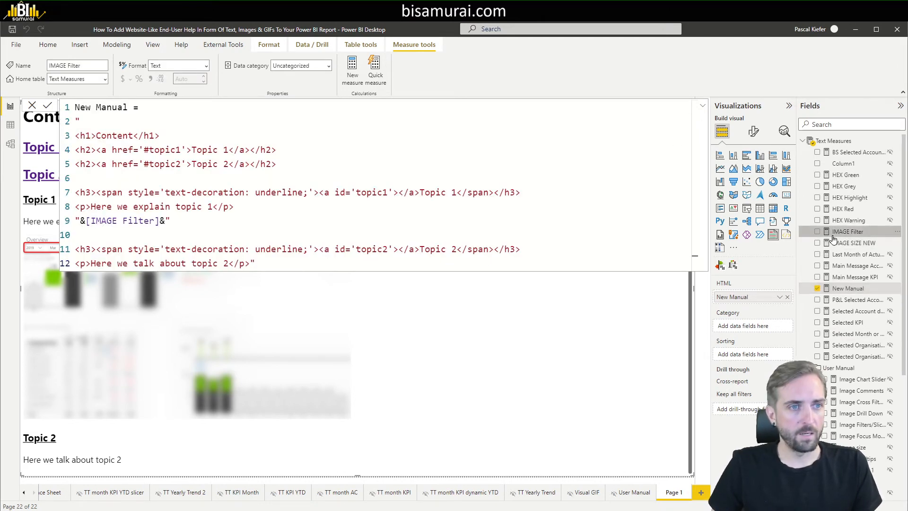
pyautogui.scroll(-10, 687, 330)
pyautogui.scroll(-10, 686, 330)
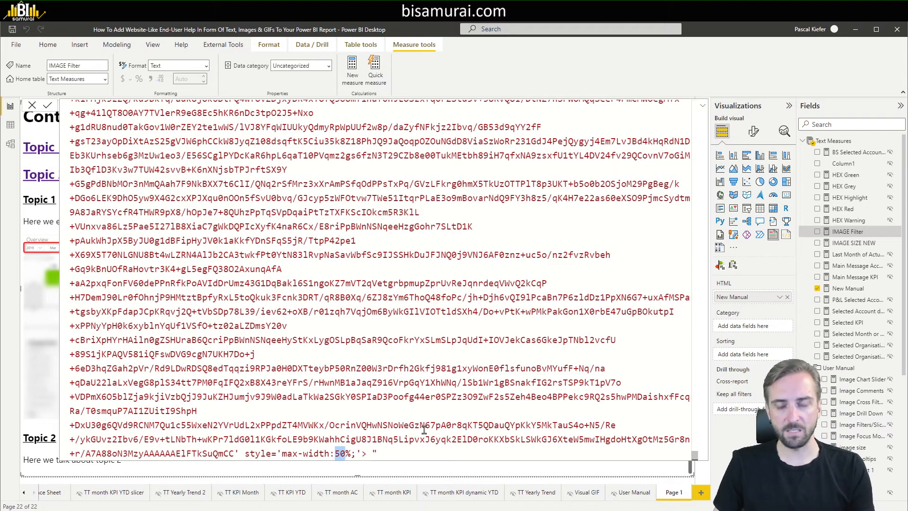
pyautogui.write('""')
pyautogui.write('&&')
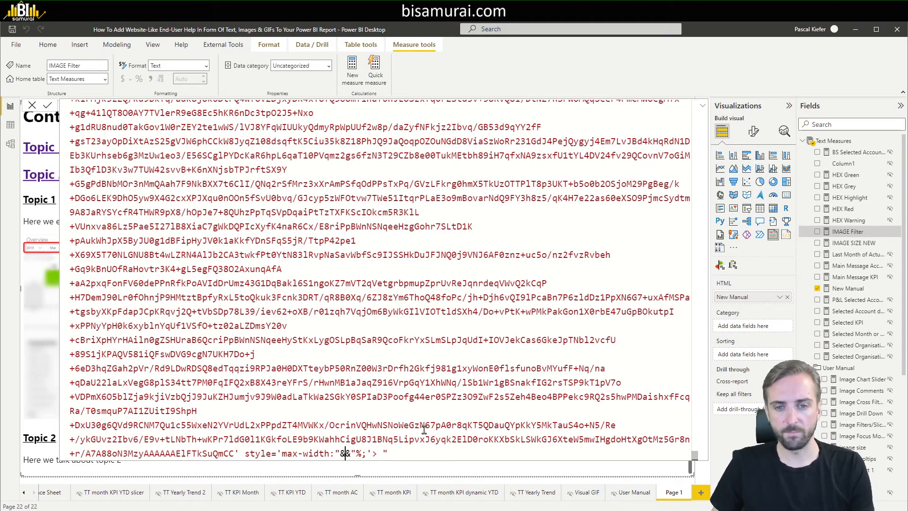
pyautogui.write('image si')
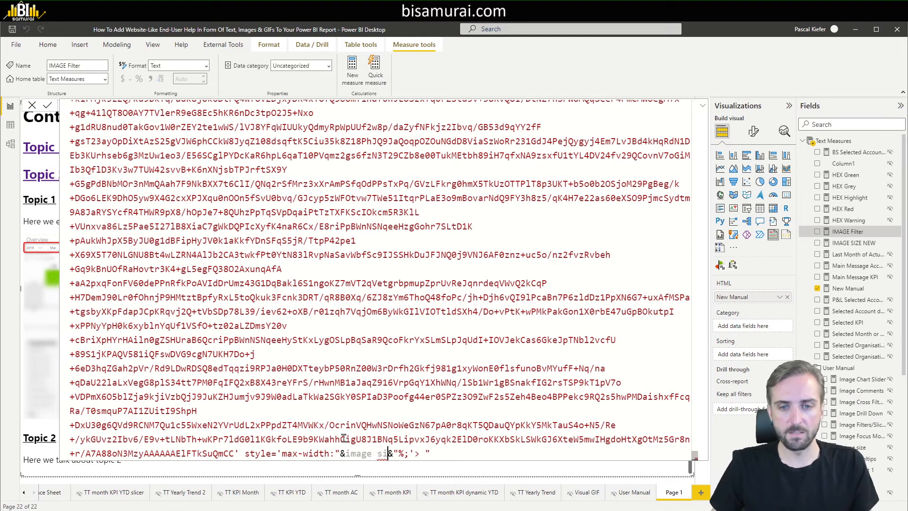
pyautogui.click(471, 470)
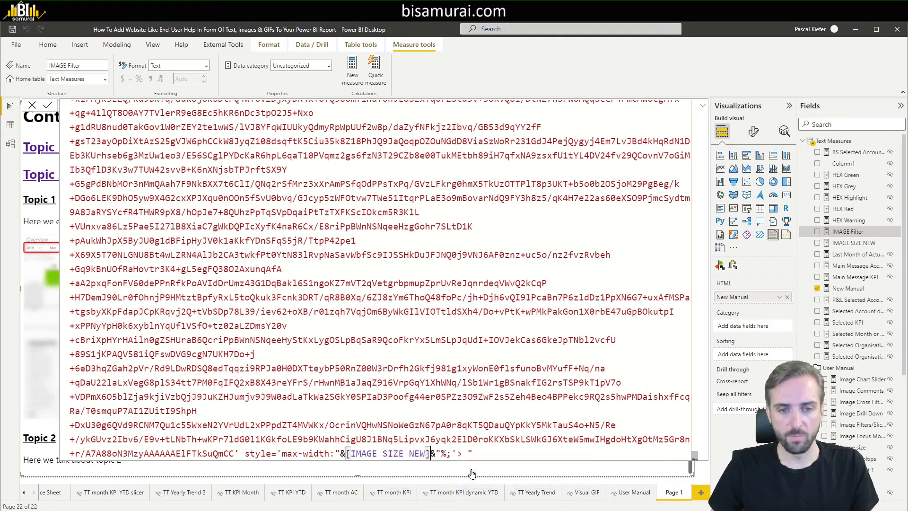
pyautogui.click(446, 396)
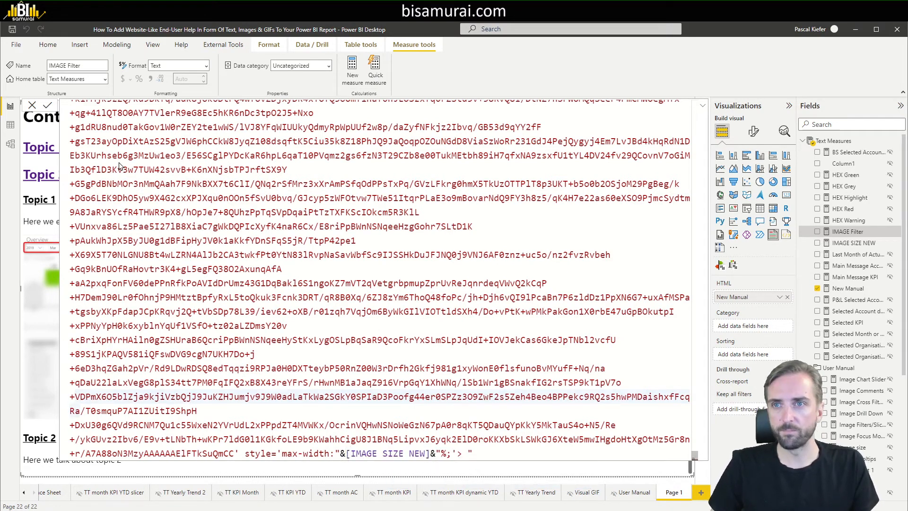
pyautogui.click(33, 106)
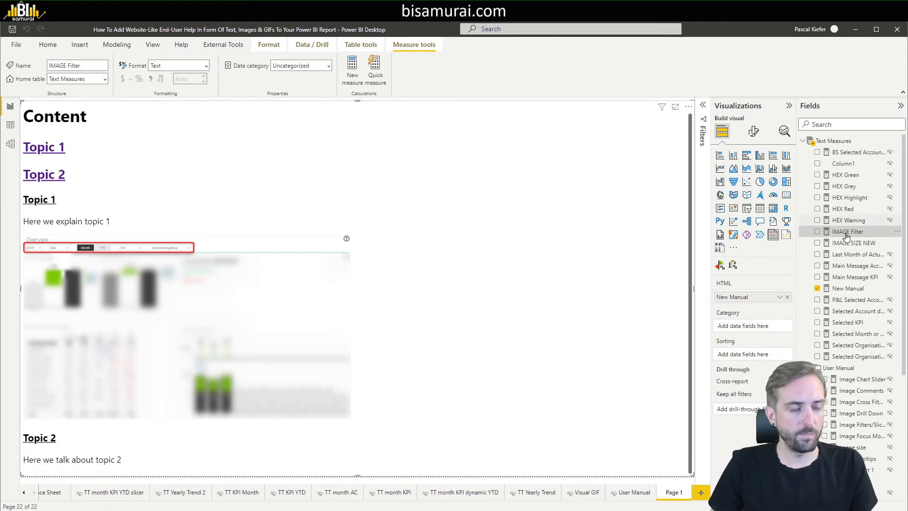
# Set the value of the IMAGE SIZE NEW measure to 75.
pyautogui.click(857, 244)
pyautogui.click(83, 121)
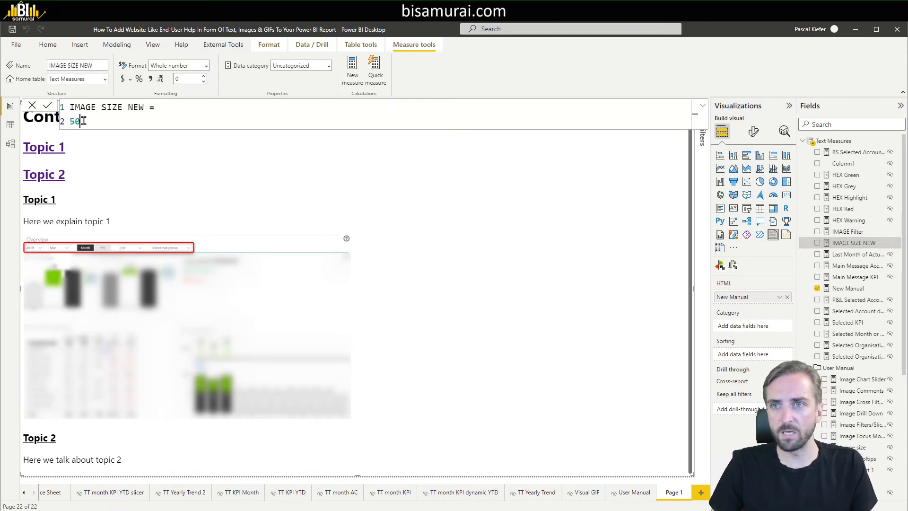
pyautogui.press('BackSpace')
pyautogui.press('BackSpace')
pyautogui.write('75')
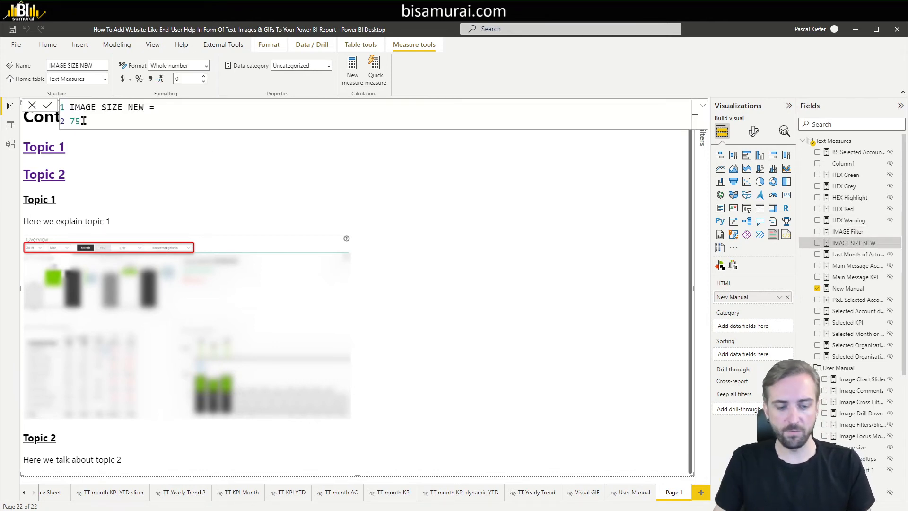
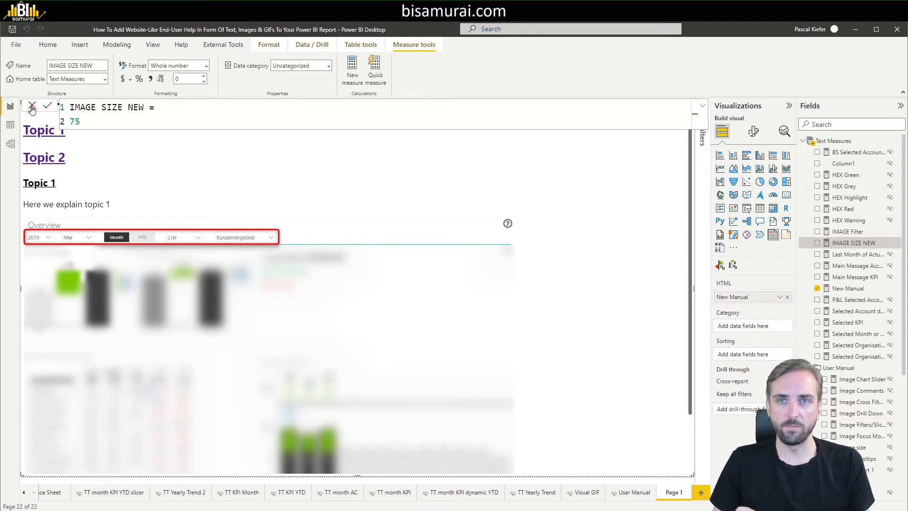
# Switch to the mobile layout and place the manual visual on the phone canvas, enlarged to fill the visible screen.
pyautogui.click(151, 46)
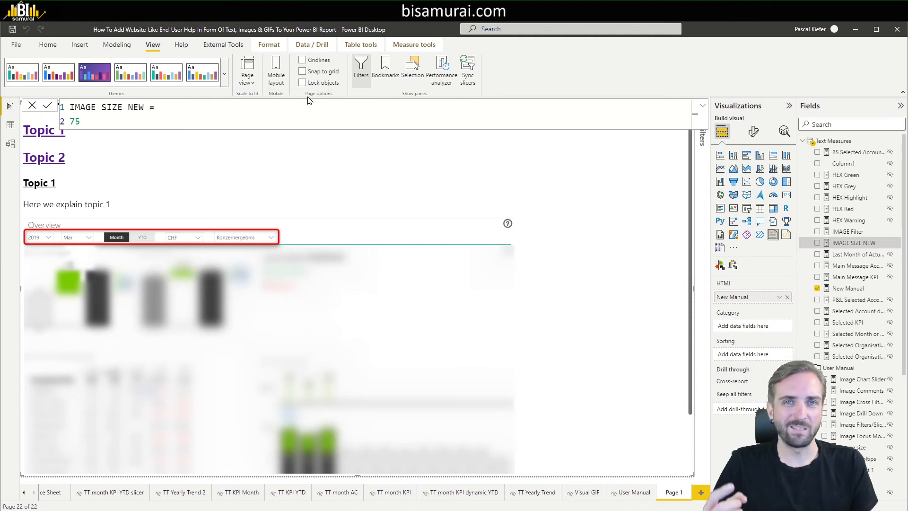
pyautogui.click(279, 73)
pyautogui.moveTo(663, 190); pyautogui.dragTo(437, 460)
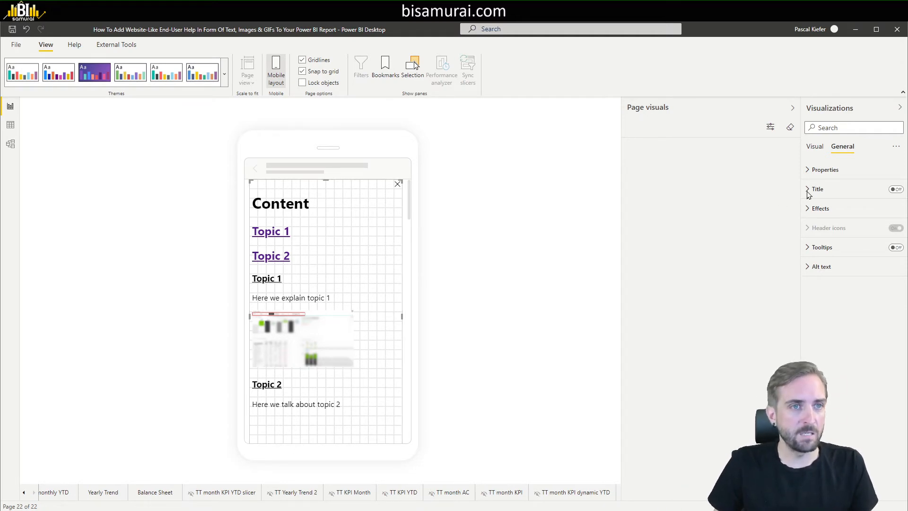
# Try a content scaling of 120 percent for the manual visual on the phone canvas and settle on 50 percent.
pyautogui.click(814, 148)
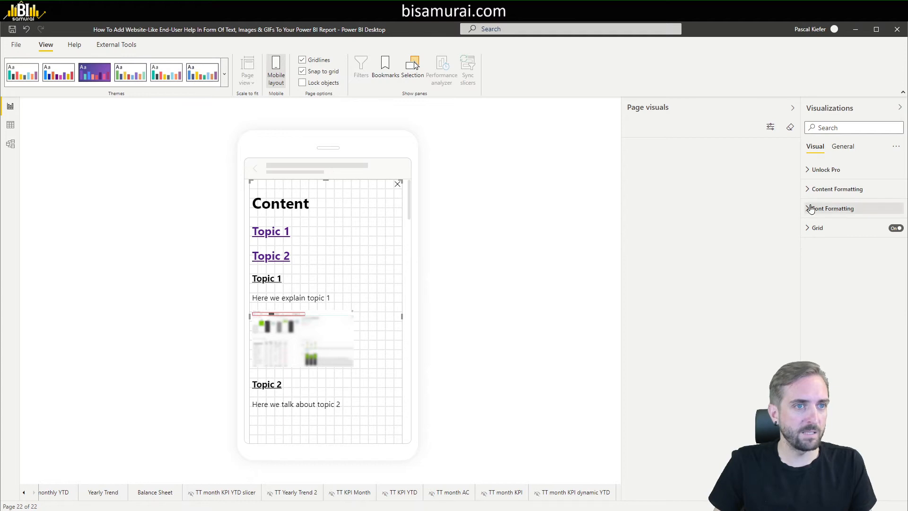
pyautogui.click(832, 189)
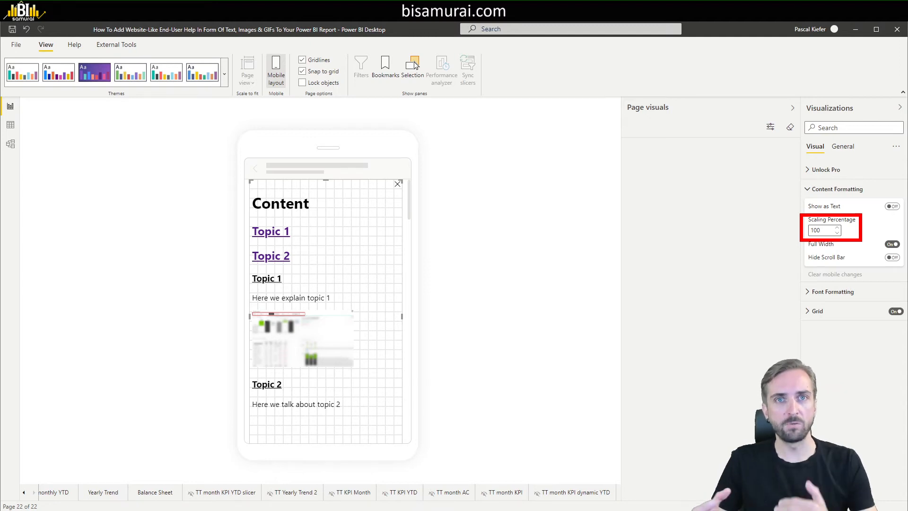
pyautogui.moveTo(829, 229); pyautogui.dragTo(800, 238)
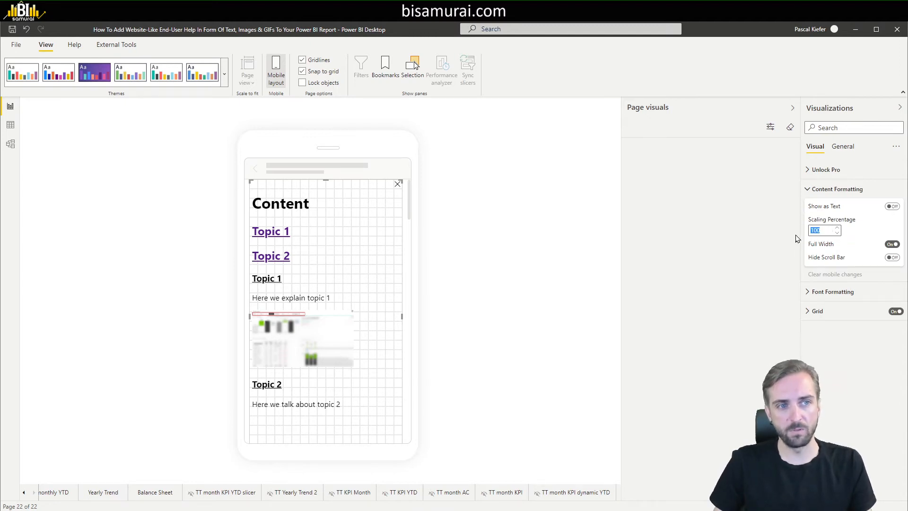
pyautogui.write('120')
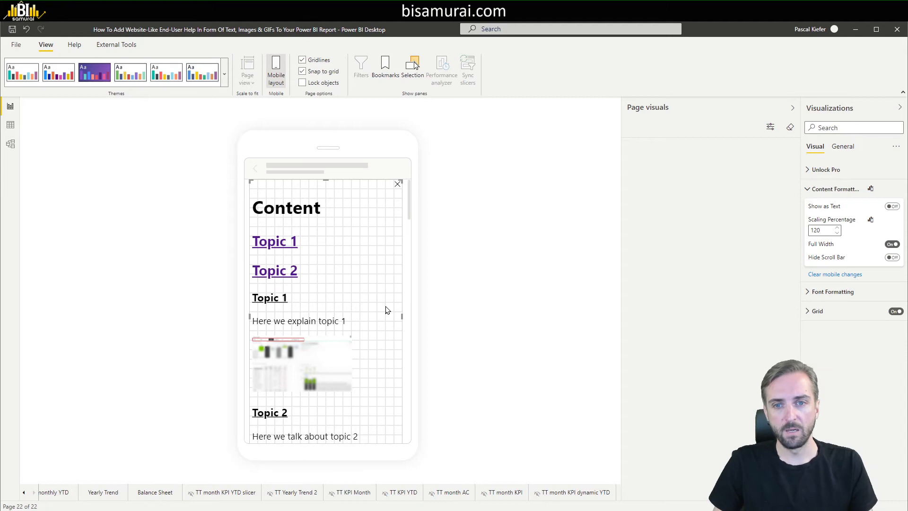
pyautogui.moveTo(826, 230); pyautogui.dragTo(765, 233)
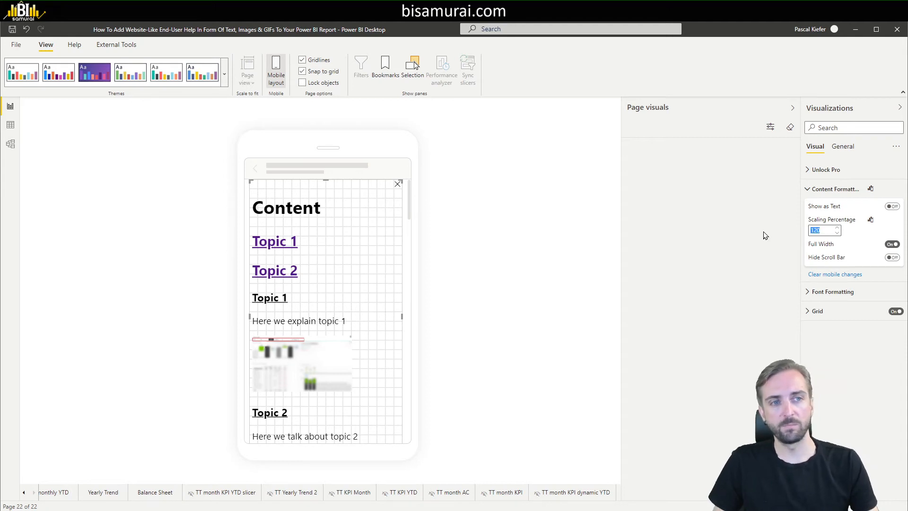
pyautogui.write('50')
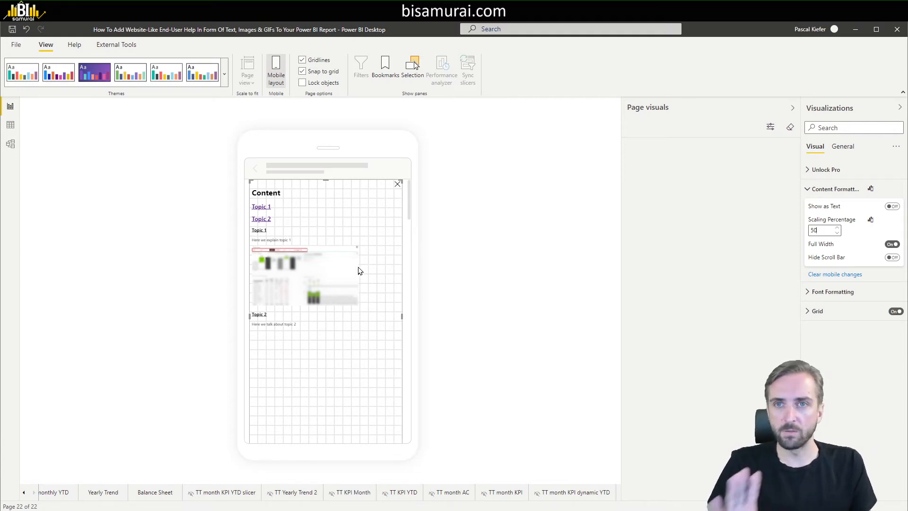
# Return to the desktop layout, open the Balance Sheet page and try Rolling Months values of 8 and 12, ending at 9.
pyautogui.click(279, 80)
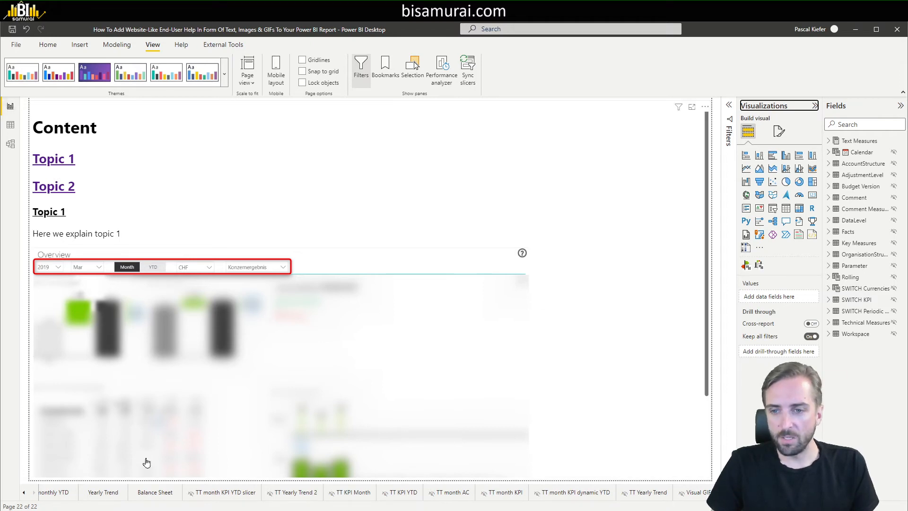
pyautogui.click(155, 492)
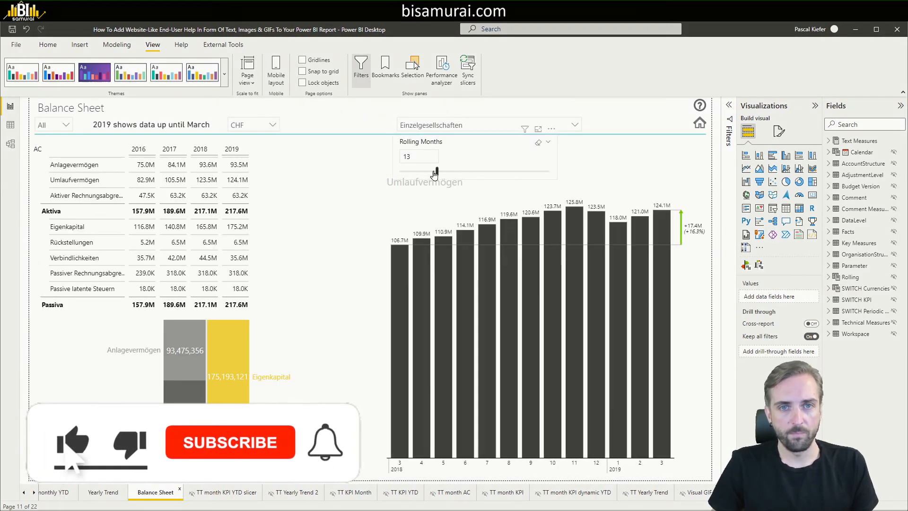
pyautogui.moveTo(437, 176)
pyautogui.mouseDown()
pyautogui.moveTo(462, 174)
pyautogui.moveTo(423, 173)
pyautogui.mouseUp()
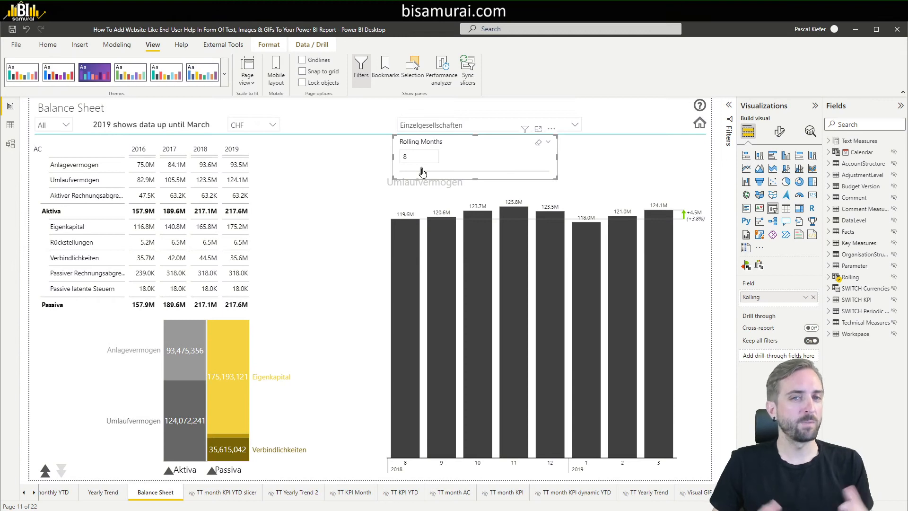
pyautogui.moveTo(422, 172); pyautogui.dragTo(435, 174)
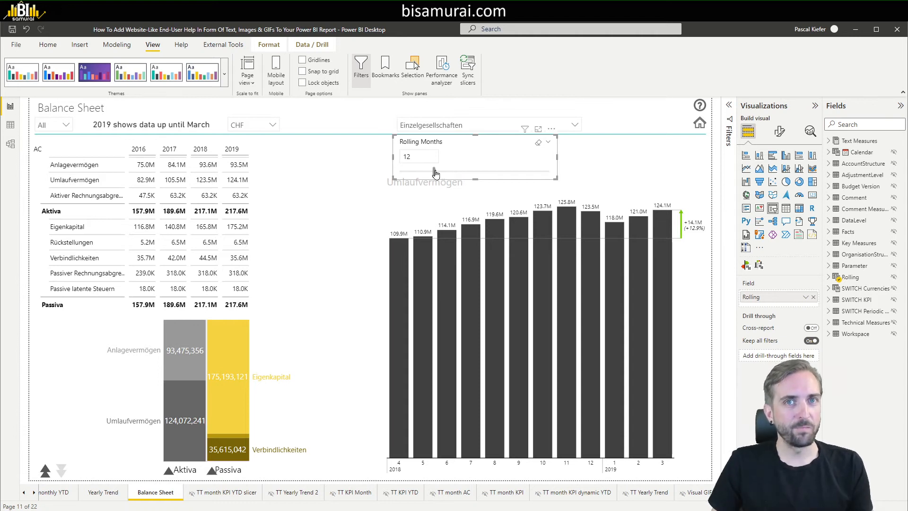
pyautogui.moveTo(435, 174); pyautogui.dragTo(425, 173)
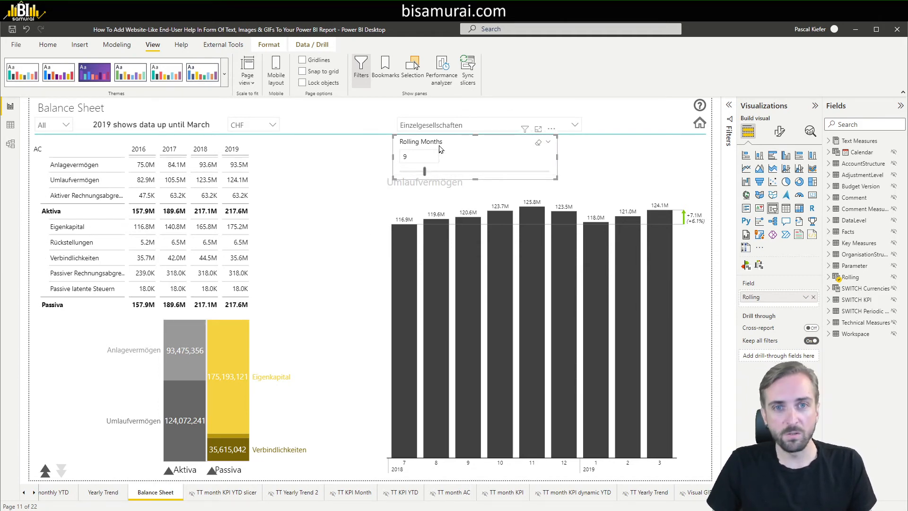
pyautogui.moveTo(483, 177); pyautogui.dragTo(571, 183)
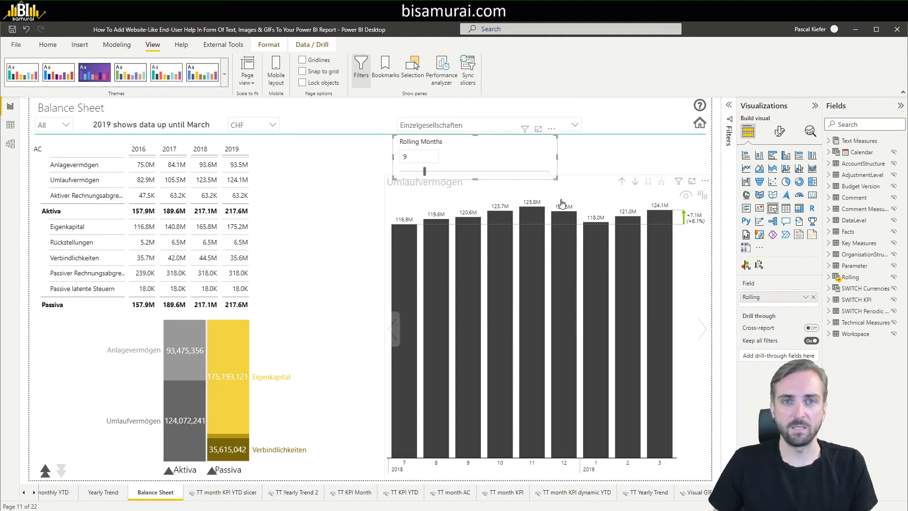
# Switch to the published report in the browser and open its Balance Sheet page.
pyautogui.hotkey('alt', 'Tab')
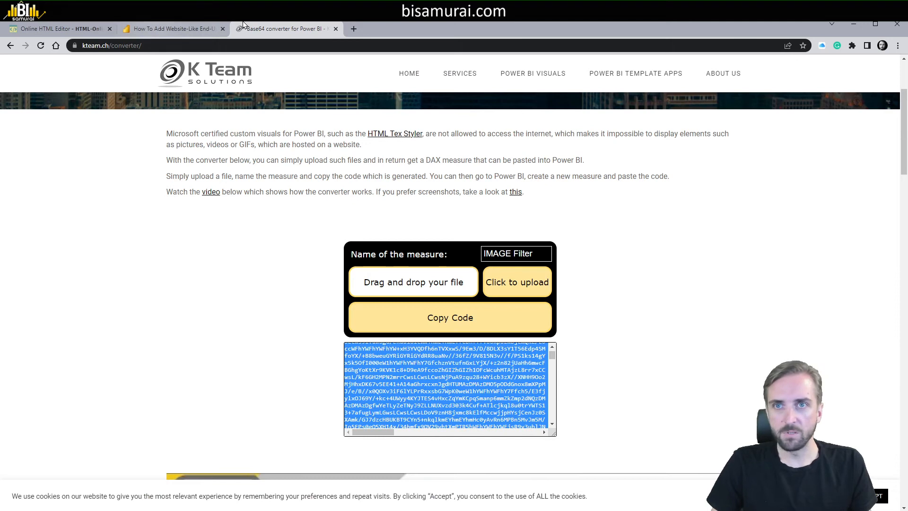
pyautogui.hotkey('alt', 'Tab')
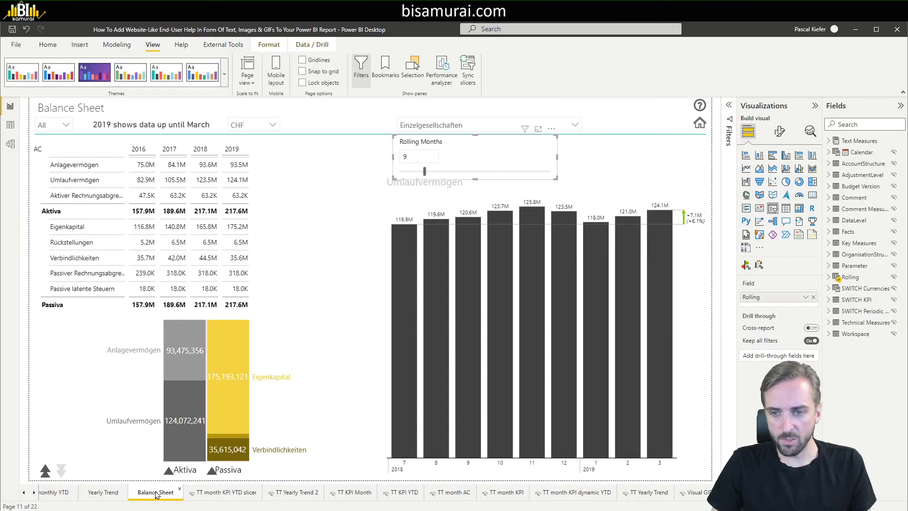
pyautogui.hotkey('alt', 'Tab')
pyautogui.click(172, 29)
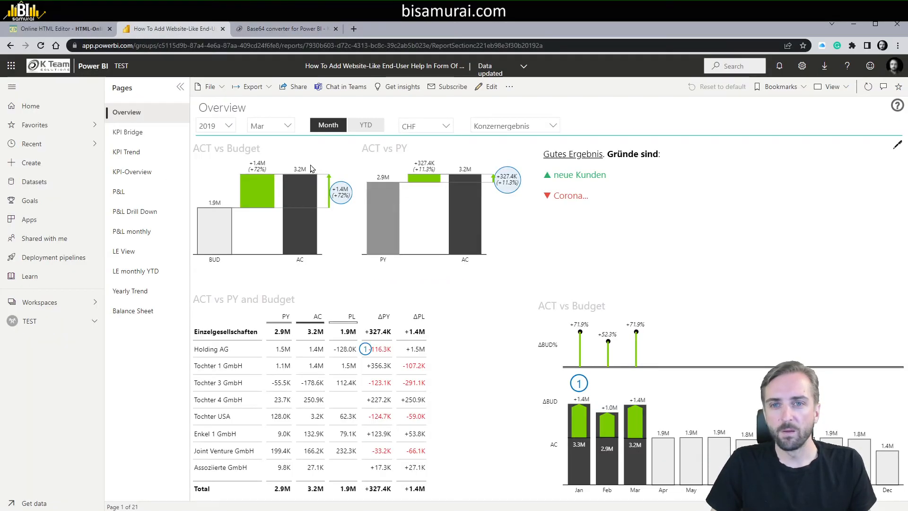
pyautogui.click(133, 311)
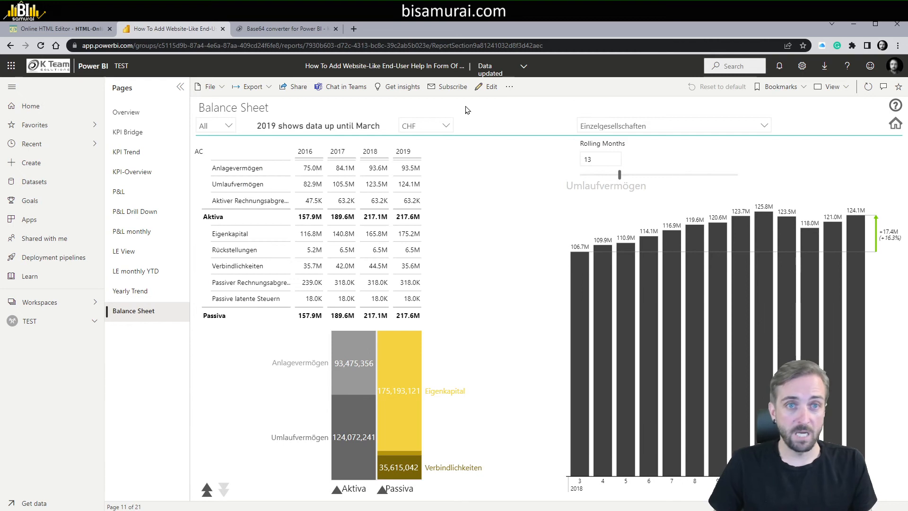
# Start a Screenpresso video recording of the area covering the Rolling Months slicer and the Umlaufvermögen chart.
pyautogui.press('super+Print')
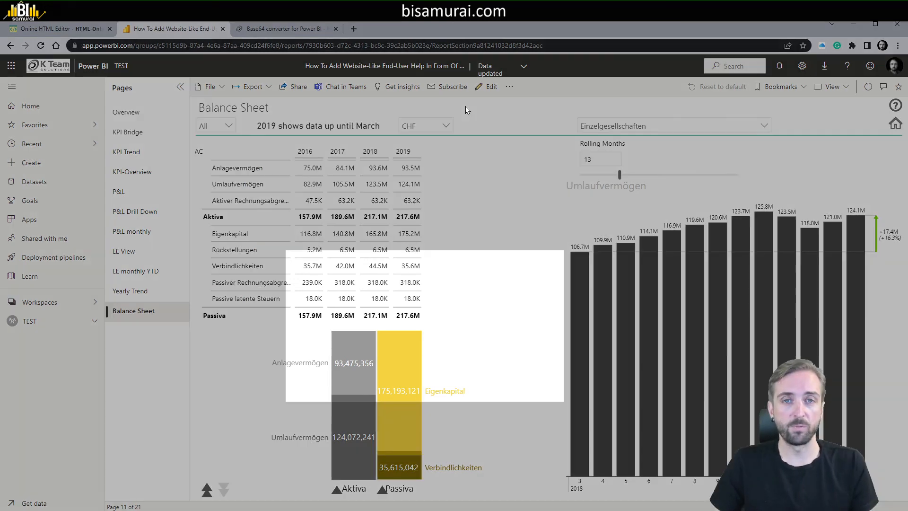
pyautogui.moveTo(420, 328); pyautogui.dragTo(700, 212)
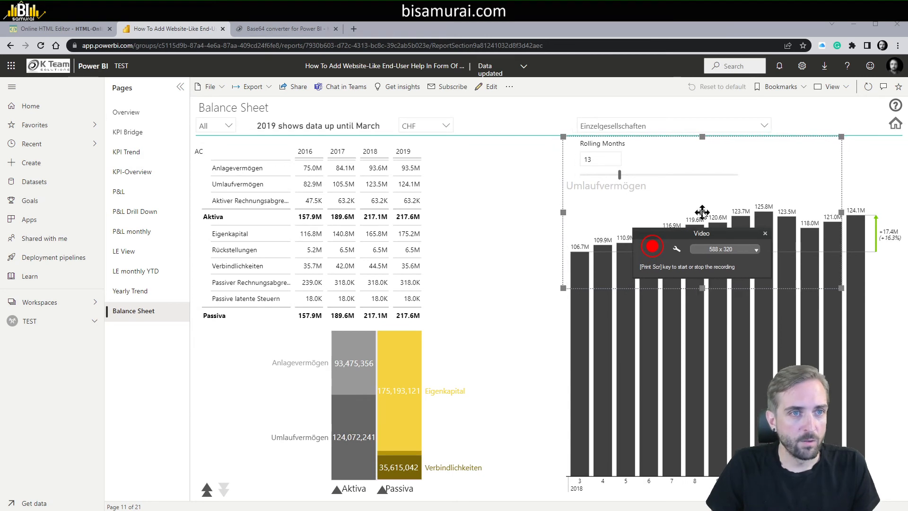
pyautogui.moveTo(841, 288); pyautogui.dragTo(903, 494)
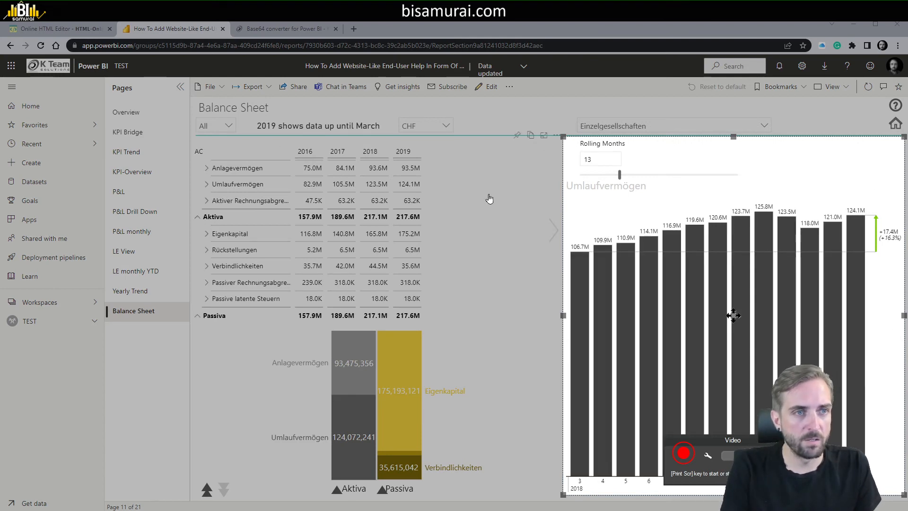
pyautogui.press('Print')
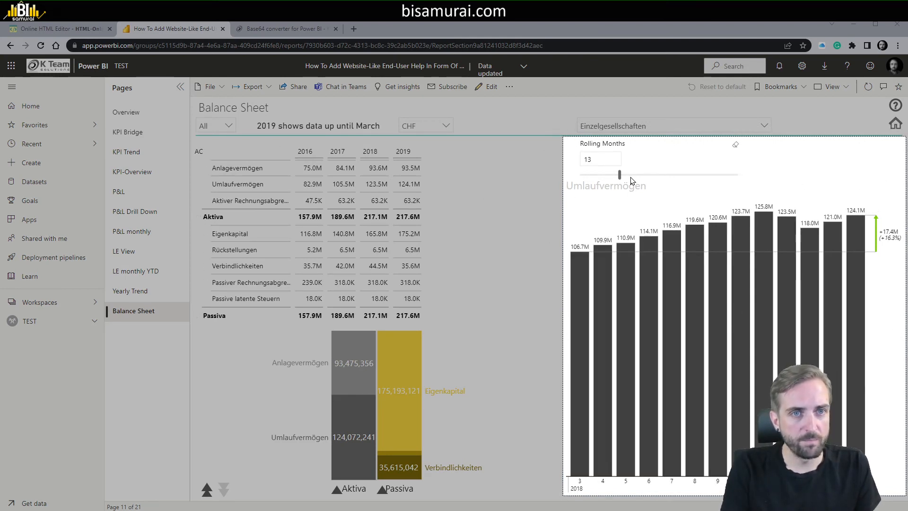
# Demonstrate the Rolling Months slicer for the recording by increasing the period and setting it to 8.
pyautogui.moveTo(620, 174); pyautogui.dragTo(680, 174)
pyautogui.doubleClick(591, 159)
pyautogui.write('8')
pyautogui.press('Return')
# Stop the screen recording and save the captured clip as a GIF.
pyautogui.press('Print')
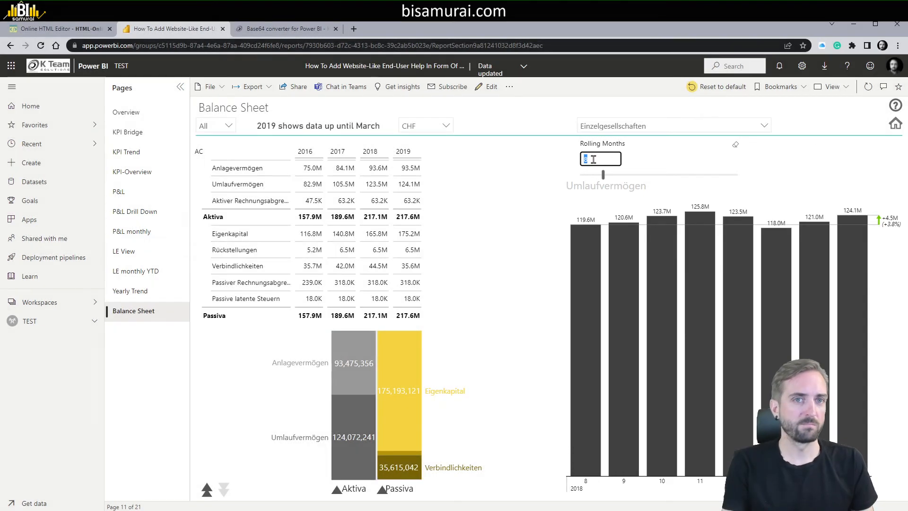
pyautogui.moveTo(29, 48); pyautogui.dragTo(542, 49)
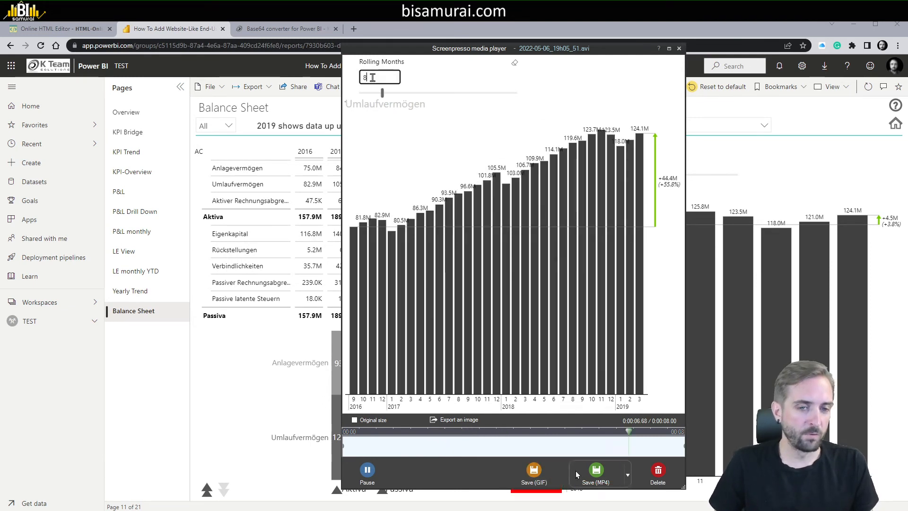
pyautogui.click(535, 473)
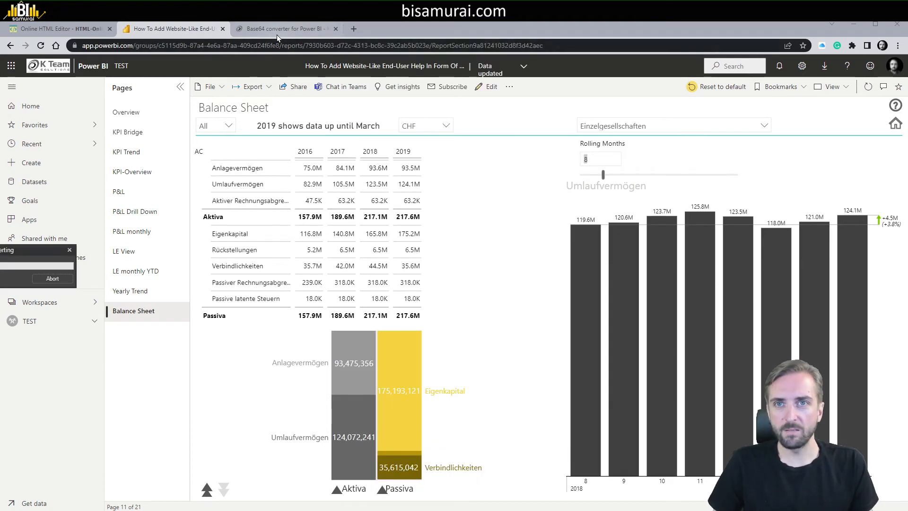
# Open kteam.ch/converter in a new browser tab and upload the recorded GIF file.
pyautogui.click(354, 30)
pyautogui.write('kteam.c')
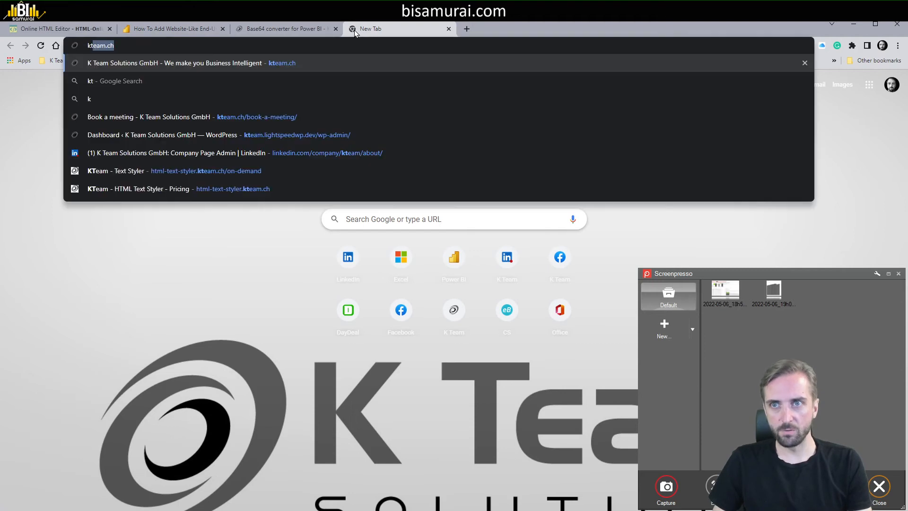
pyautogui.write('h/co')
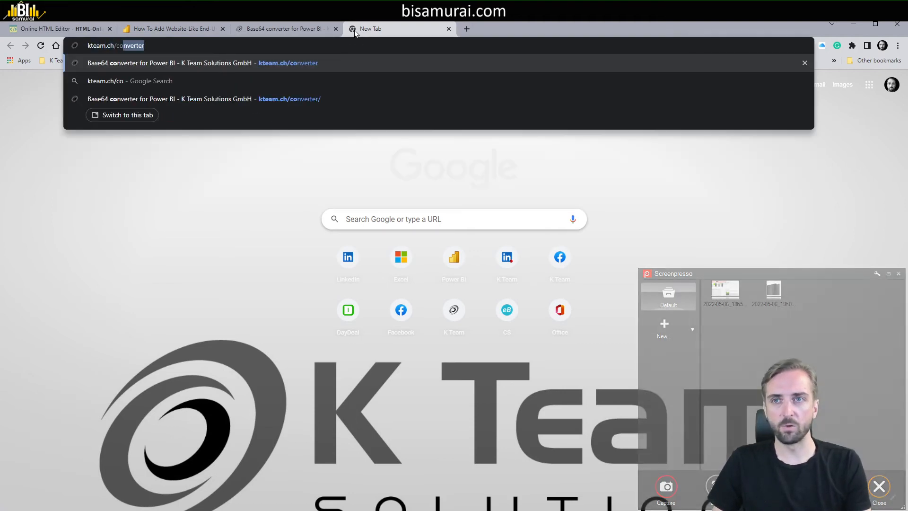
pyautogui.press('Return')
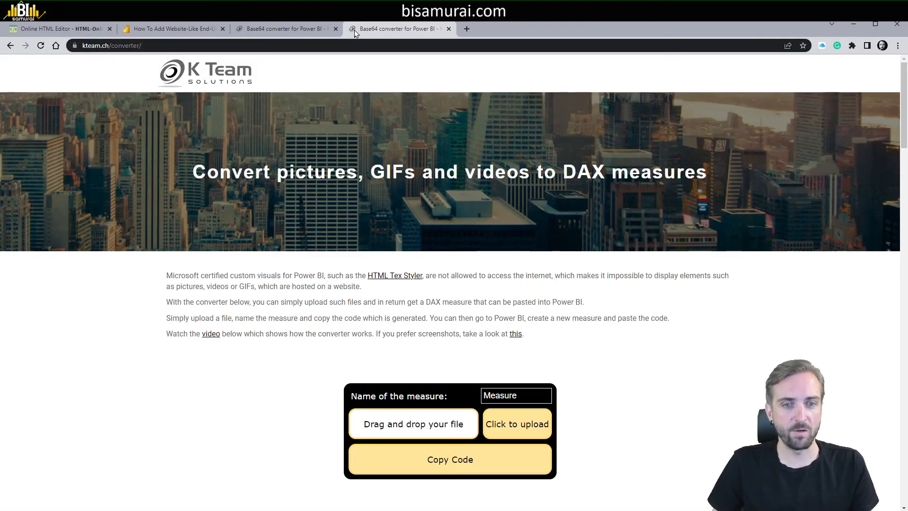
pyautogui.click(511, 431)
pyautogui.doubleClick(222, 92)
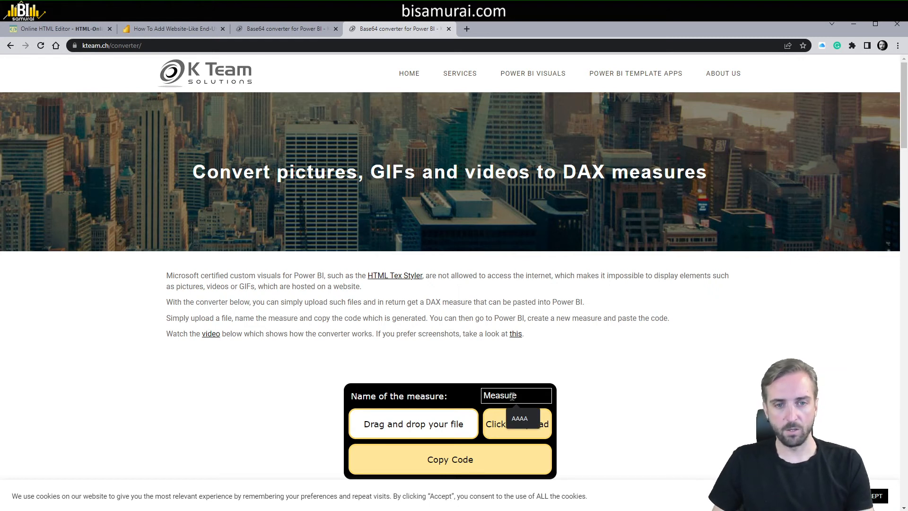
# Name the converter's measure "GIF rolling month" and copy the generated DAX code.
pyautogui.scroll(-3, 817, 341)
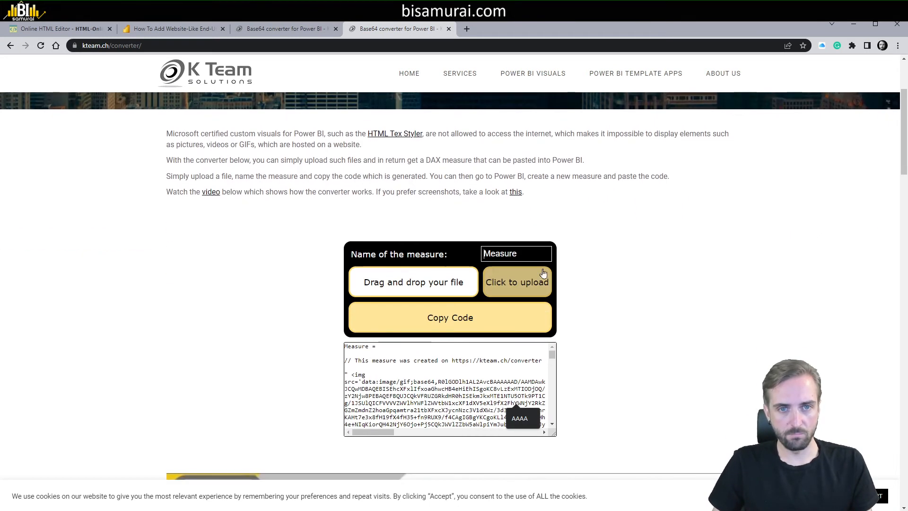
pyautogui.doubleClick(515, 257)
pyautogui.write('GIF')
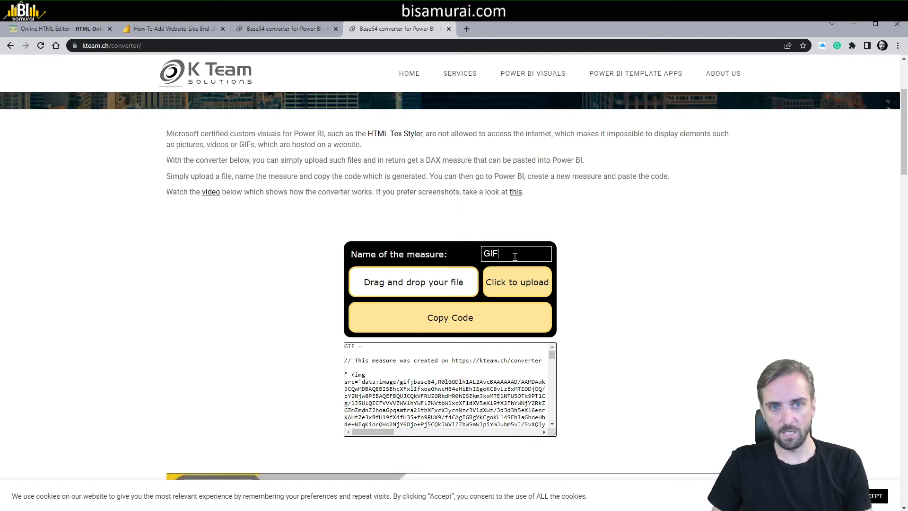
pyautogui.write(' rolling month')
pyautogui.click(481, 316)
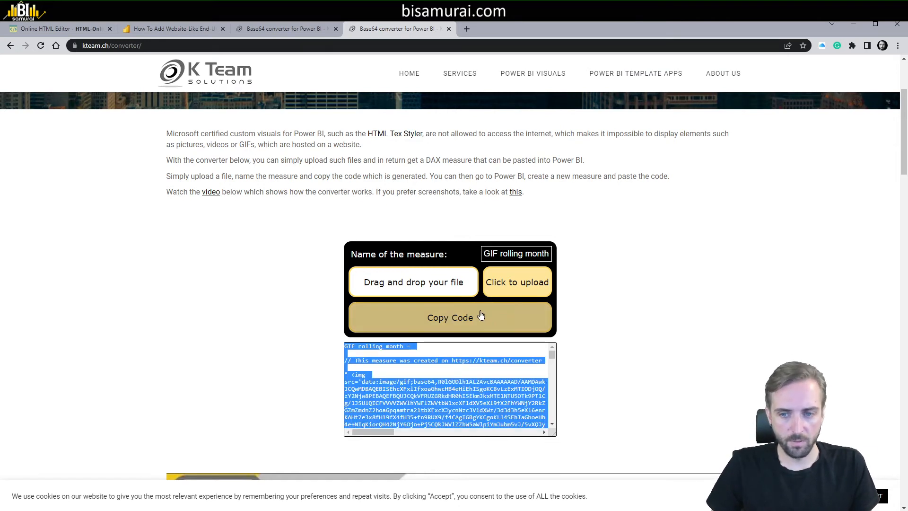
# Switch to Power BI Desktop, create a new measure in the Text Measures table and paste the GIF code into it.
pyautogui.hotkey('alt', 'Tab')
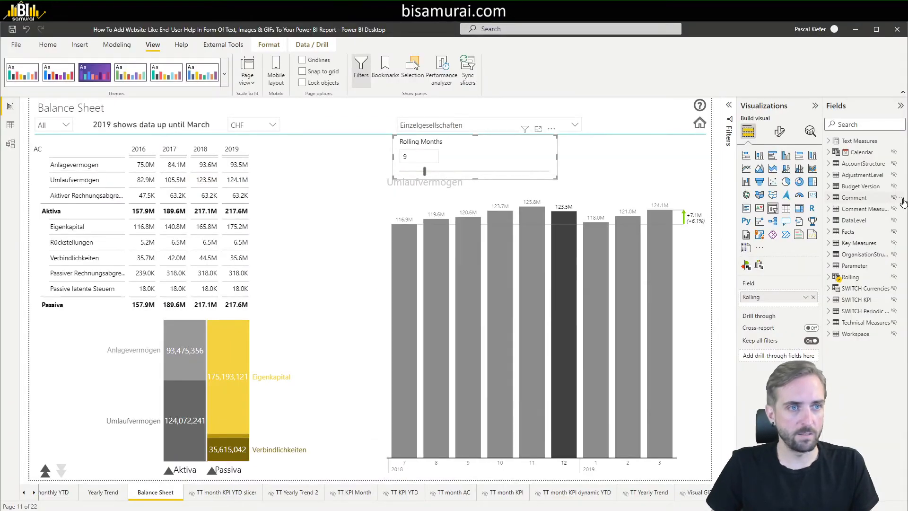
pyautogui.rightClick(849, 141)
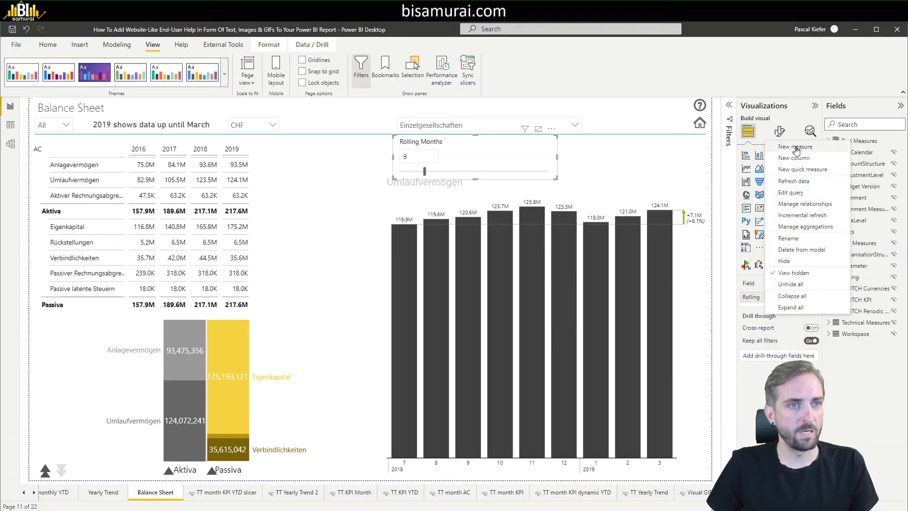
pyautogui.click(797, 148)
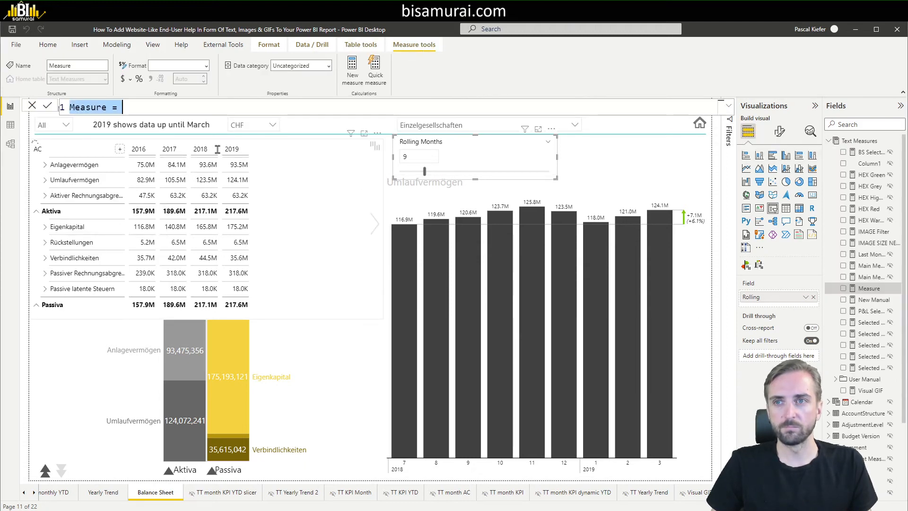
pyautogui.hotkey('ctrl', 'v')
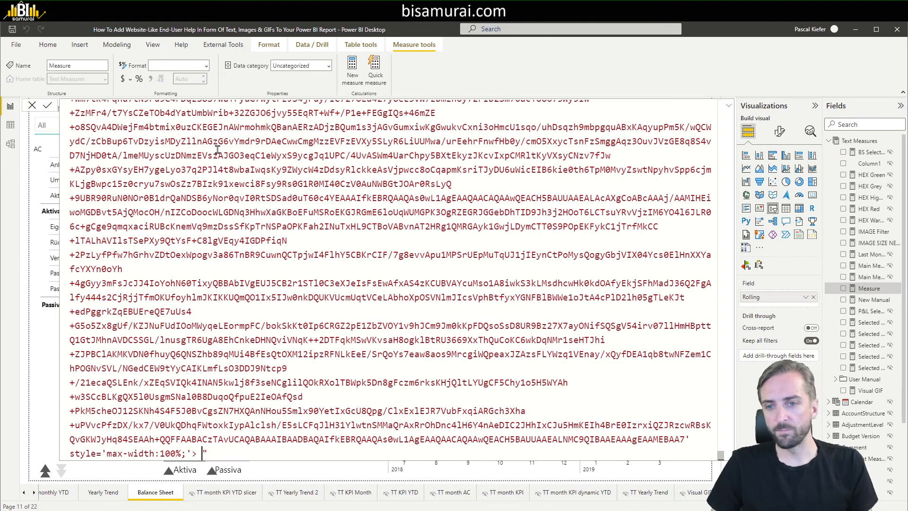
# Replace the fixed 100 in the GIF measure's max-width style with a reference to the [IMAGE SIZE NEW] measure and close the formula editor.
pyautogui.hotkey('ctrl', 'shift', 'Left')
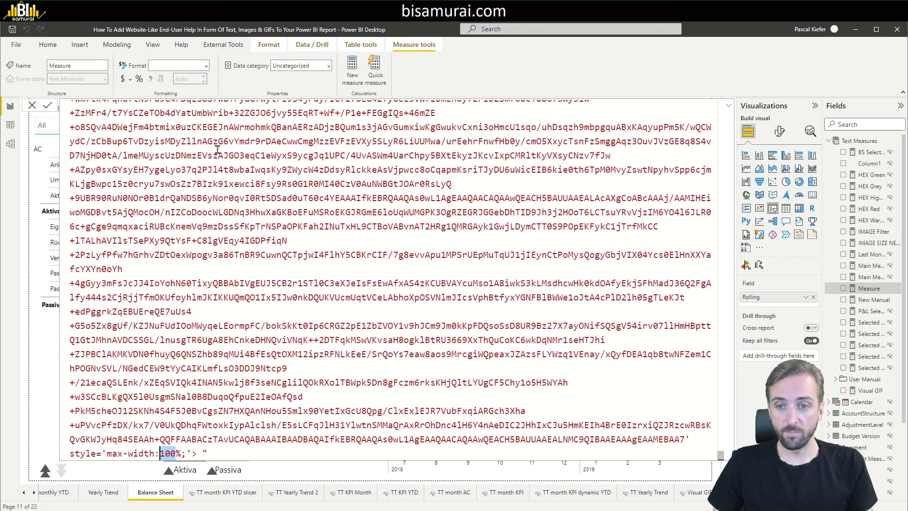
pyautogui.write('"')
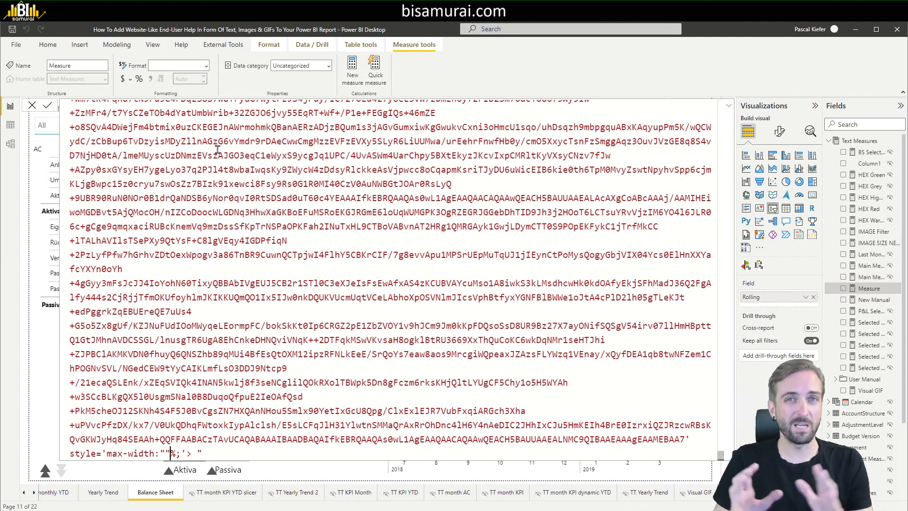
pyautogui.write('&&')
pyautogui.write('imag&')
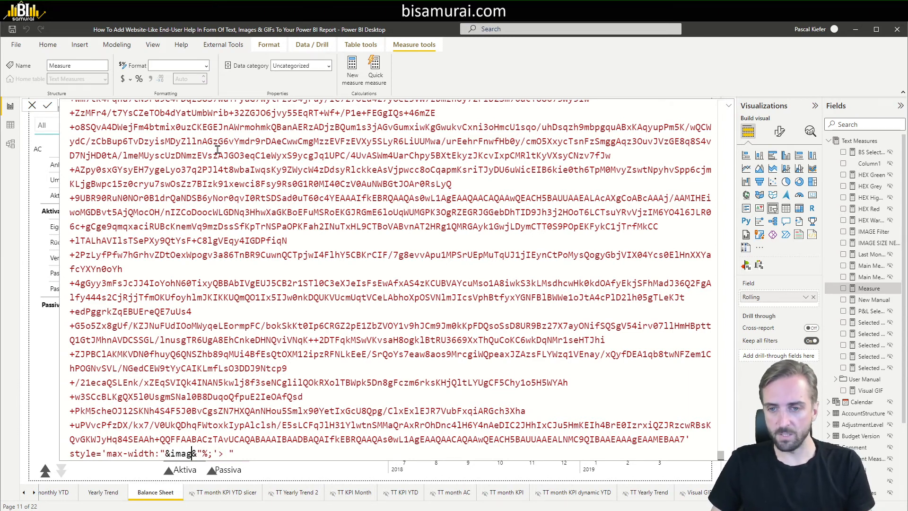
pyautogui.press('Up')
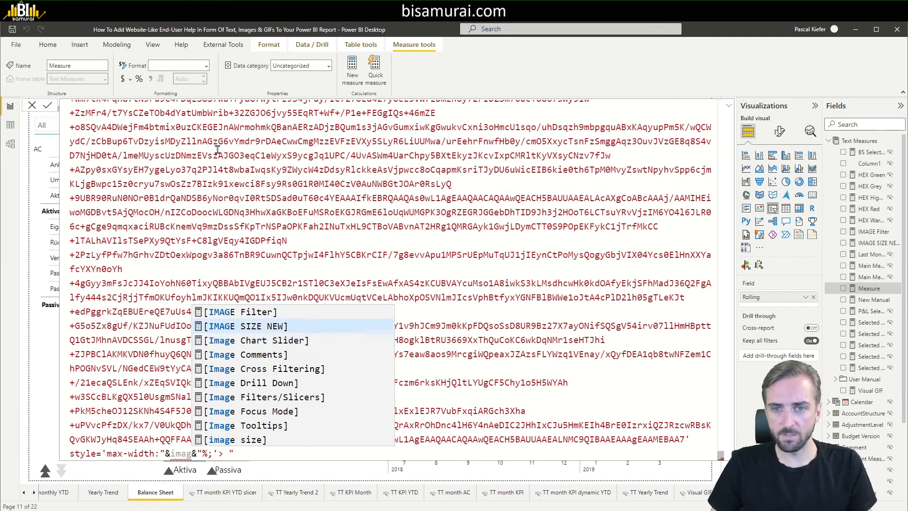
pyautogui.press('Tab')
pyautogui.doubleClick(352, 220)
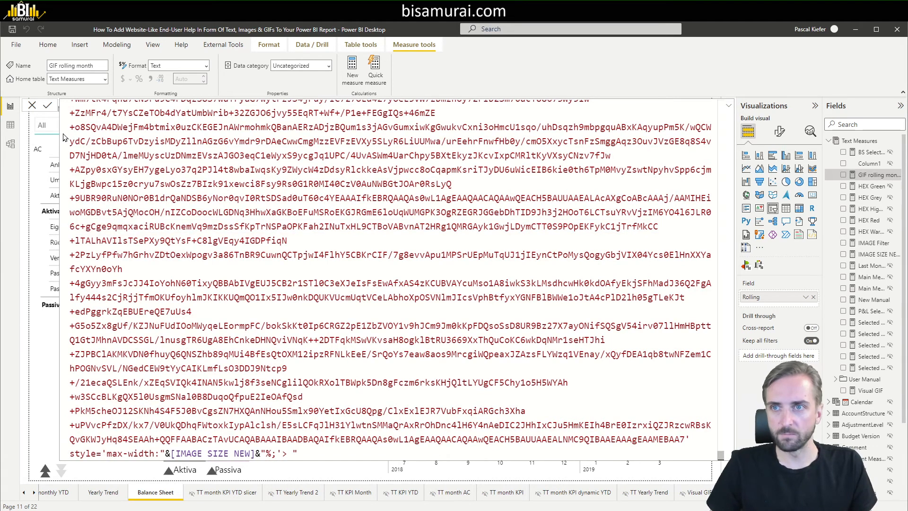
pyautogui.click(32, 108)
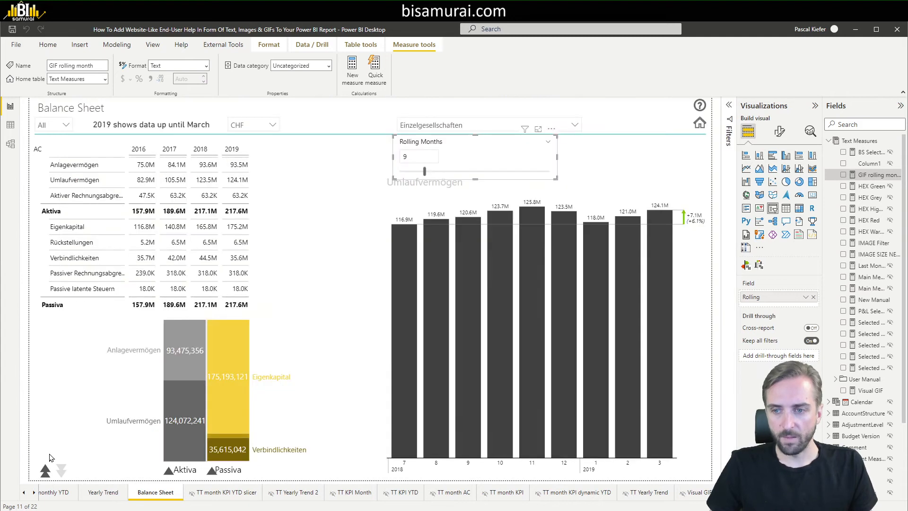
# Go to report page Page 1 and open the New Manual measure that feeds its HTML visual.
pyautogui.click(34, 494)
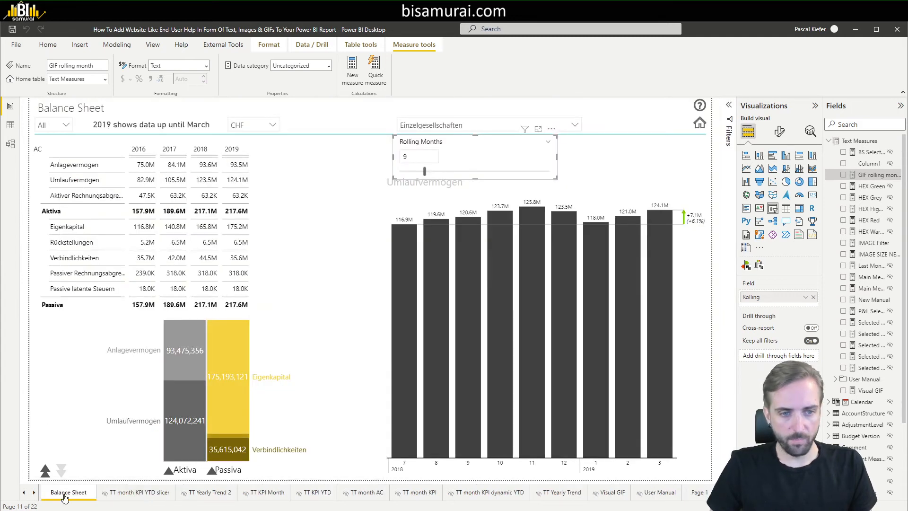
pyautogui.click(704, 494)
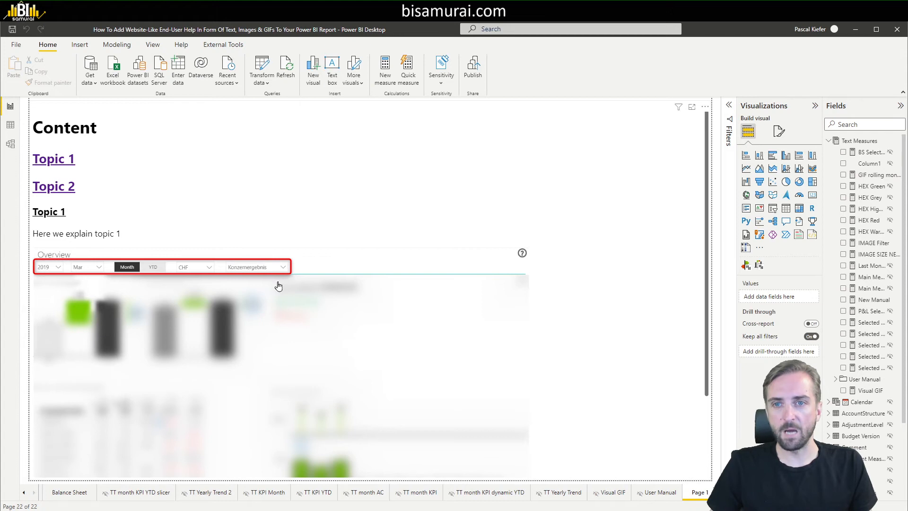
pyautogui.scroll(-2, 284, 281)
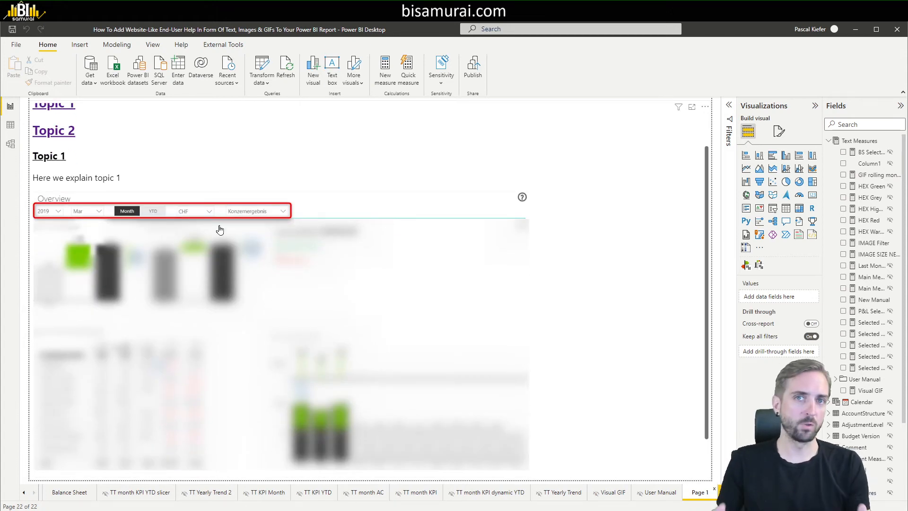
pyautogui.scroll(2, 216, 213)
pyautogui.scroll(-4, 184, 227)
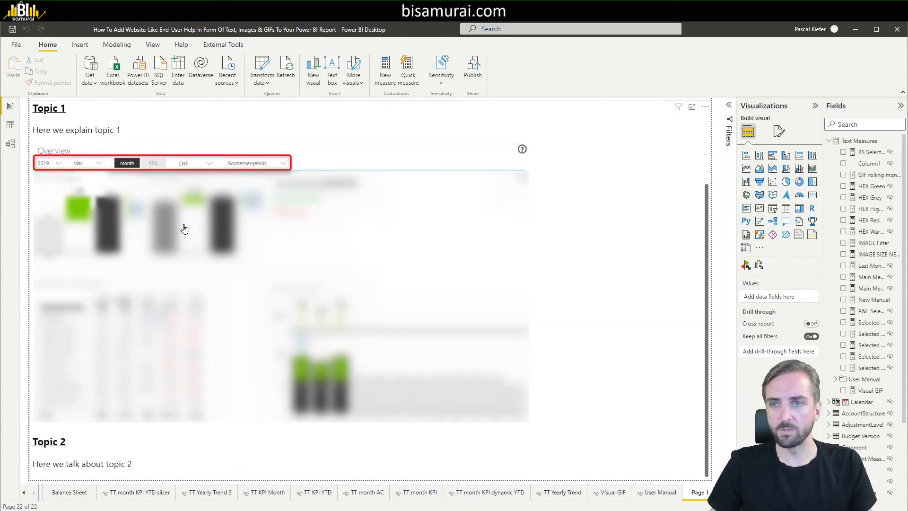
pyautogui.click(397, 244)
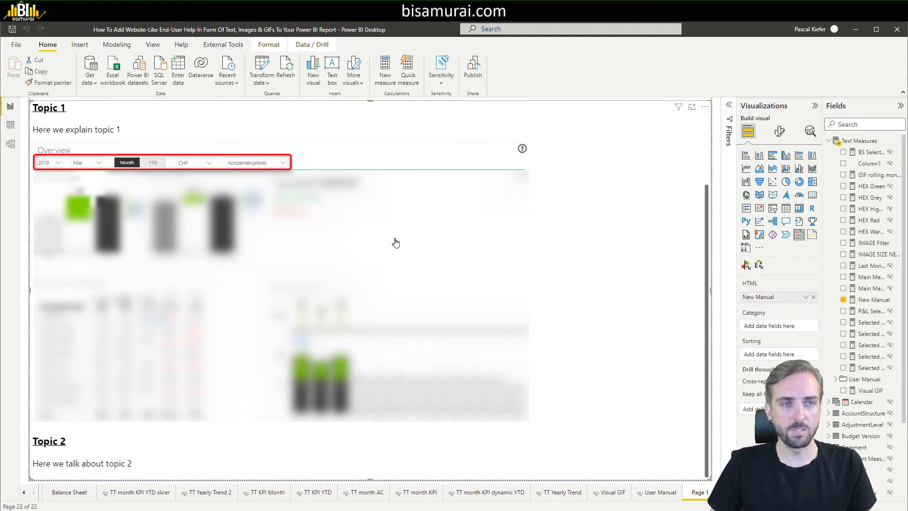
pyautogui.click(866, 300)
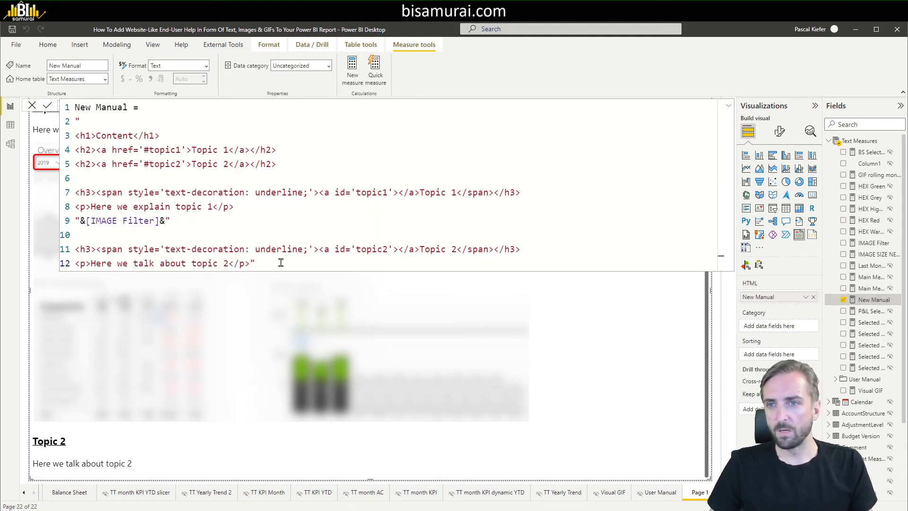
# Append &[GIF rolling month] after the Topic 2 text in the New Manual measure, and follow the manual's Topic 2 link.
pyautogui.hotkey('shift', 'Return')
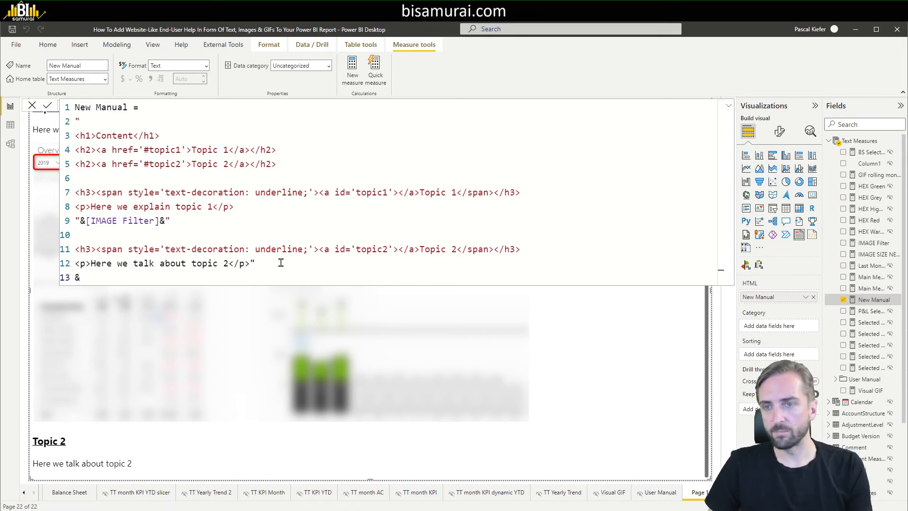
pyautogui.write('&gif')
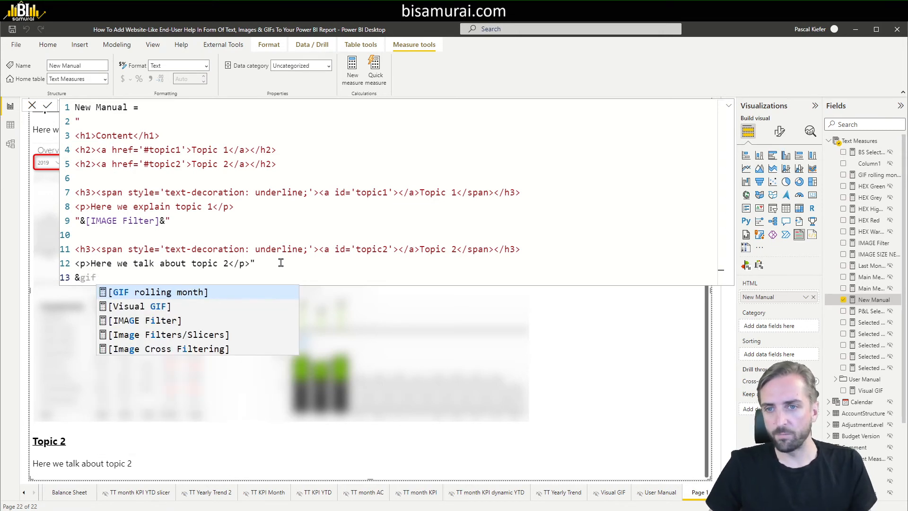
pyautogui.click(188, 293)
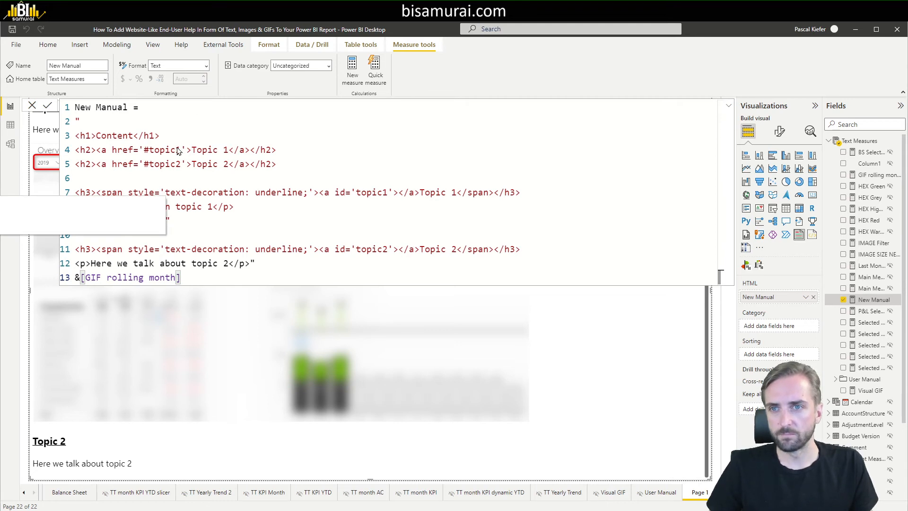
pyautogui.click(32, 105)
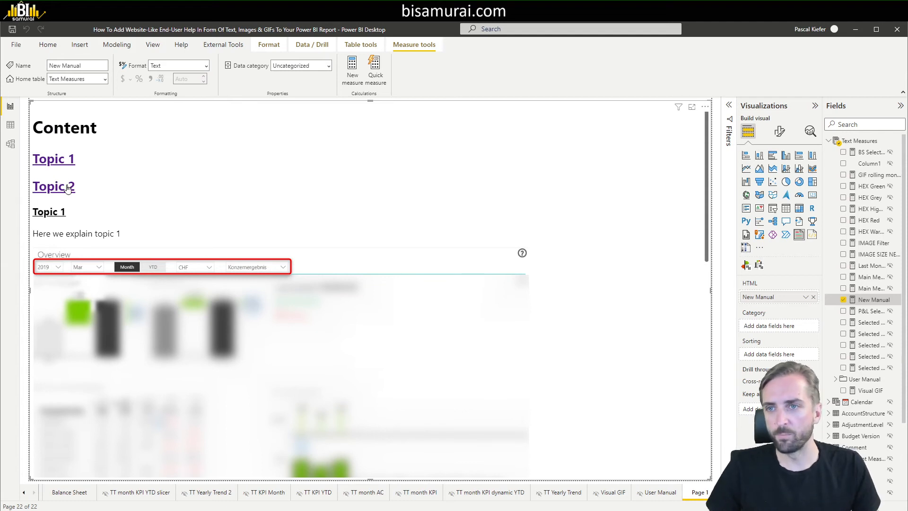
pyautogui.click(67, 188)
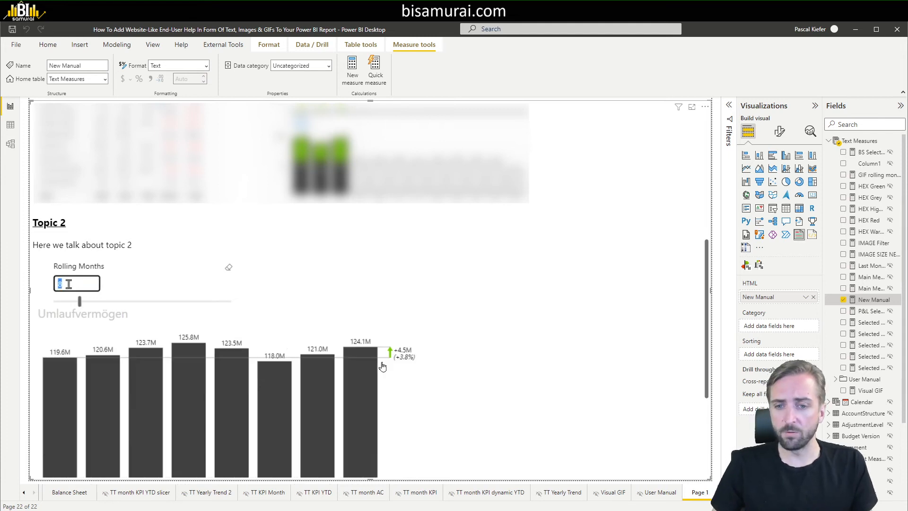
# Switch to Microsoft Azure Storage Explorer and copy HTML Text Styler Introduction.mp4 in the publicfiles/videos folder.
pyautogui.click(268, 510)
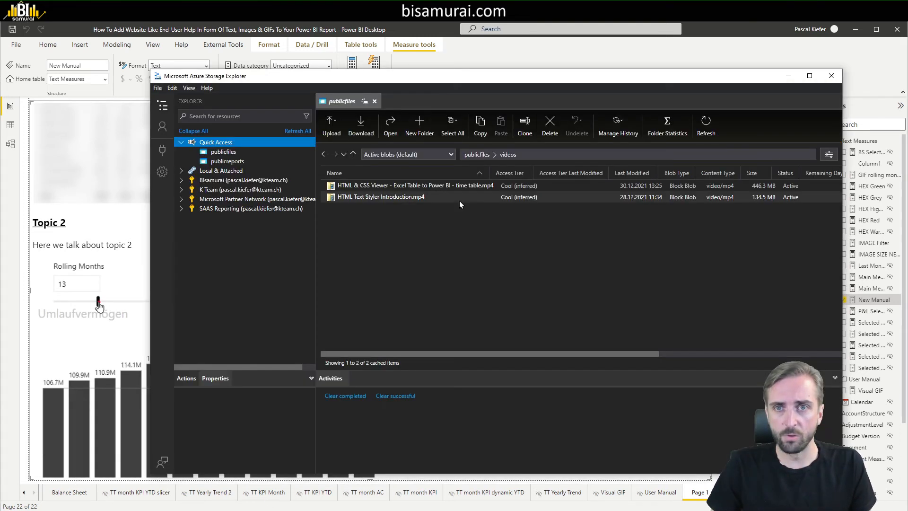
pyautogui.moveTo(345, 82); pyautogui.dragTo(331, 77)
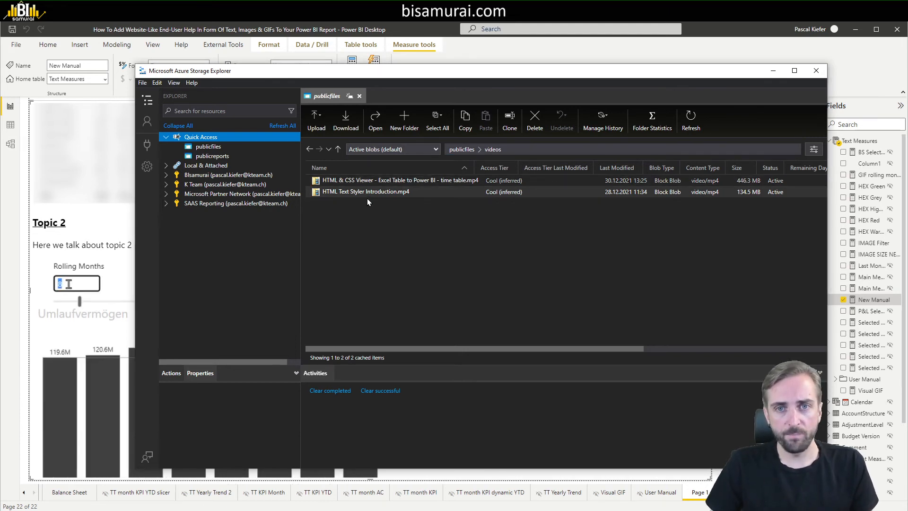
pyautogui.rightClick(356, 193)
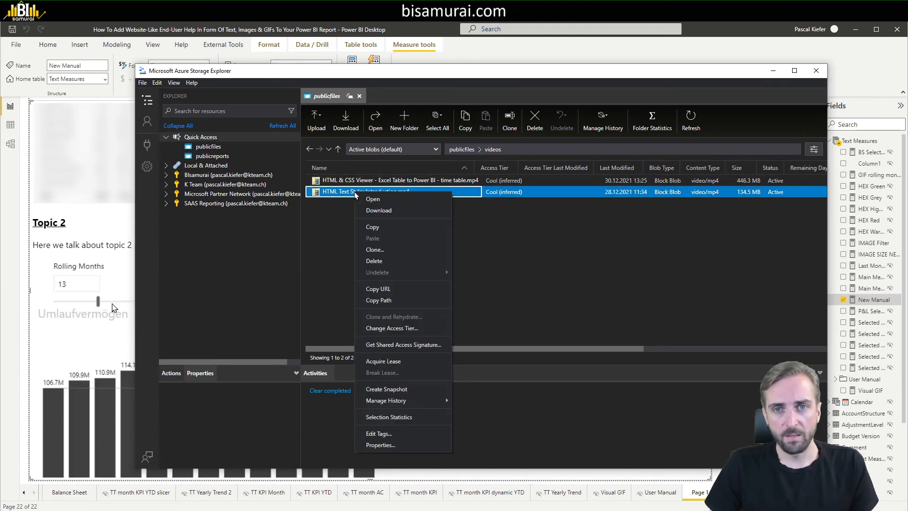
pyautogui.click(394, 227)
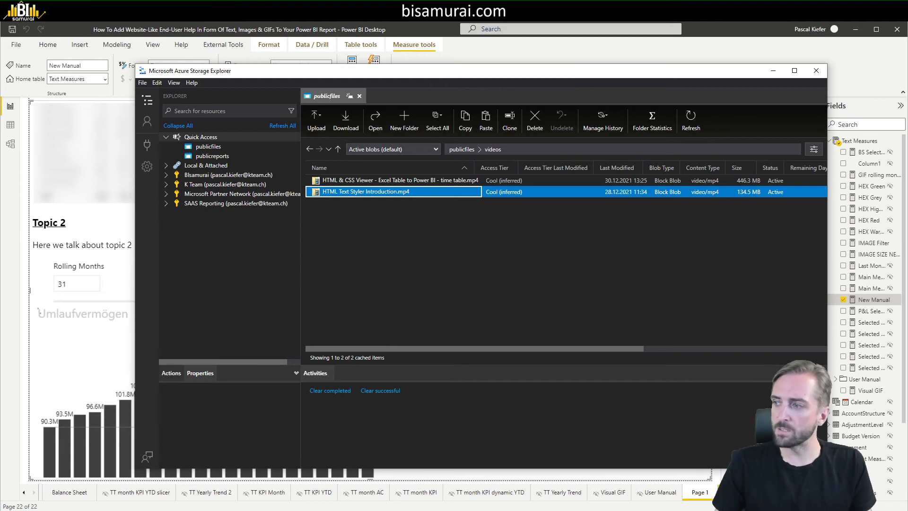
# Switch to the browser and open the Knowledge Base for Power BI visuals on the K Team website.
pyautogui.hotkey('alt', 'Tab')
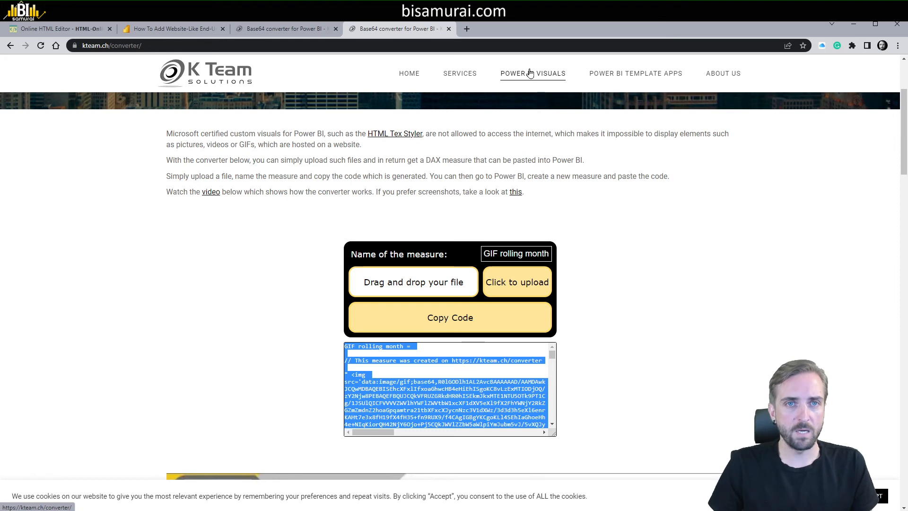
pyautogui.scroll(3, 530, 77)
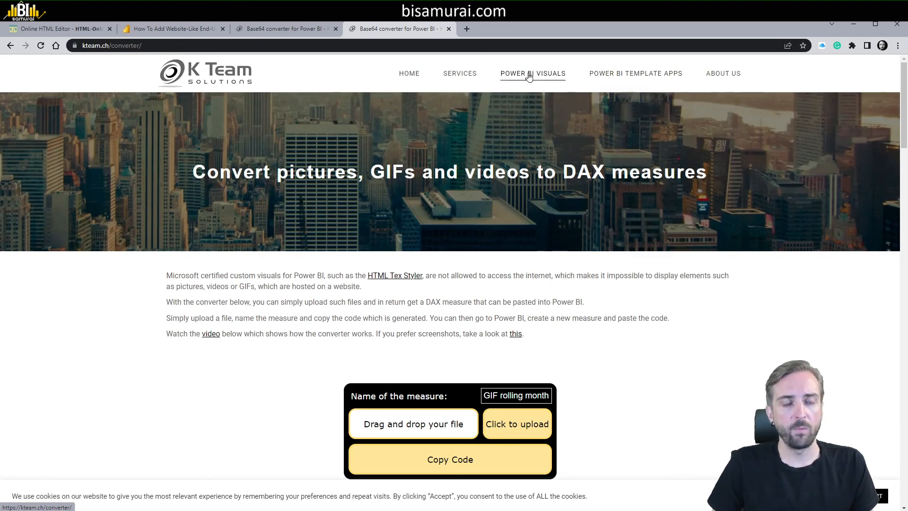
pyautogui.moveTo(530, 77)
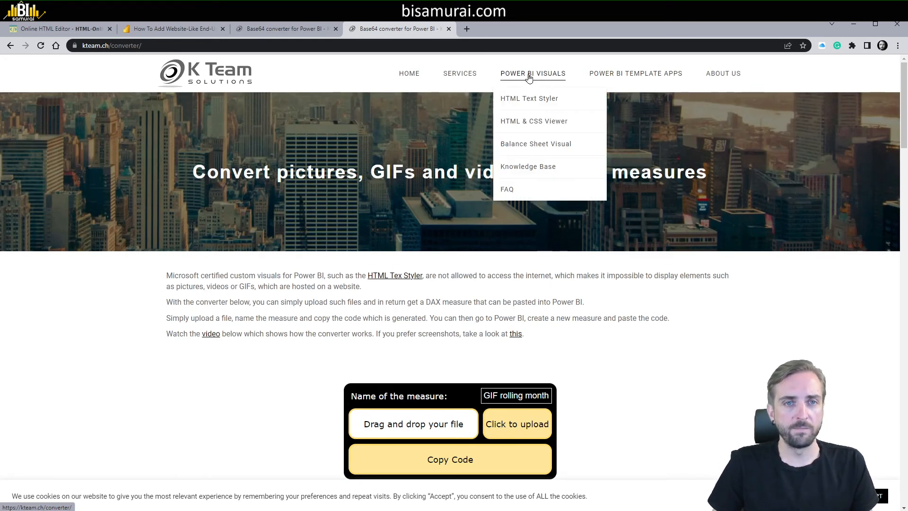
pyautogui.click(529, 166)
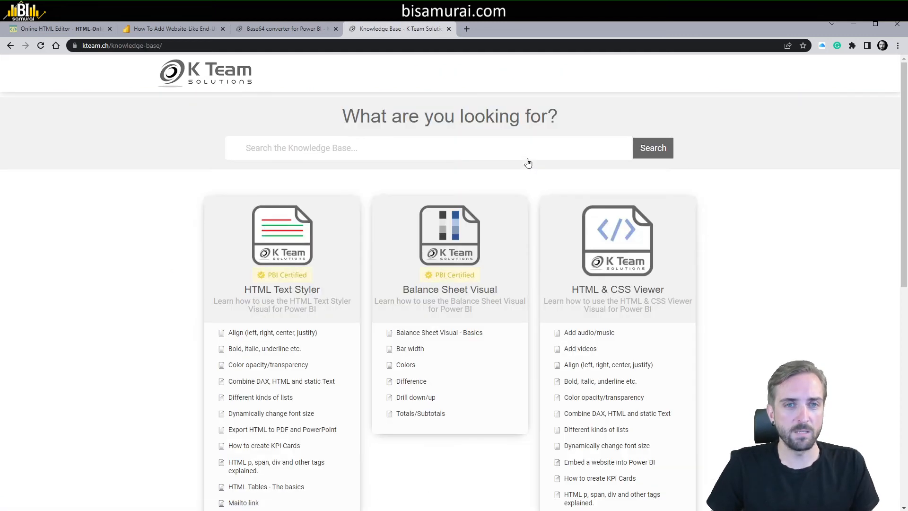
# Search the Knowledge Base for "video" and open the Add videos article.
pyautogui.click(427, 154)
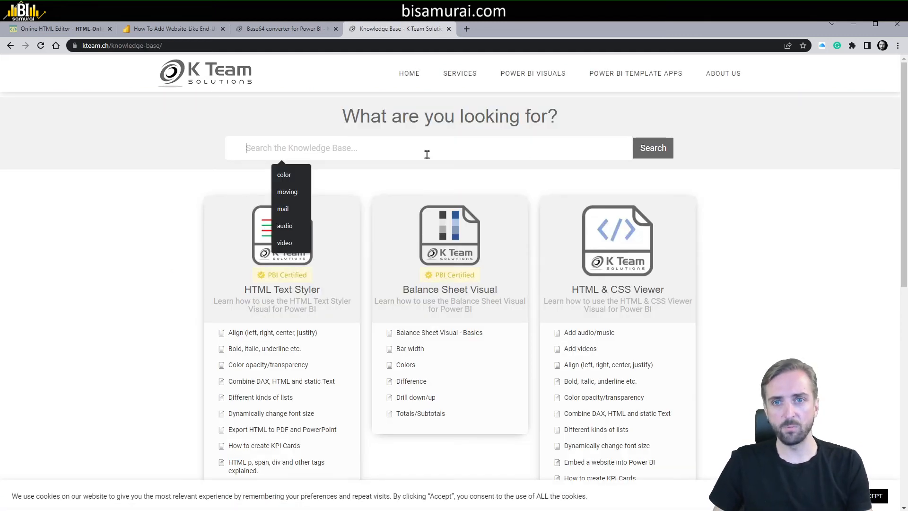
pyautogui.write('video')
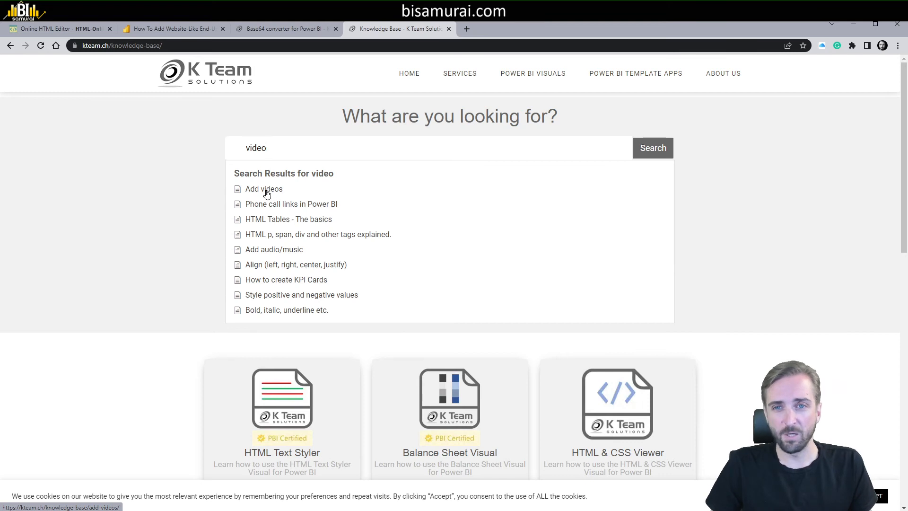
pyautogui.click(266, 191)
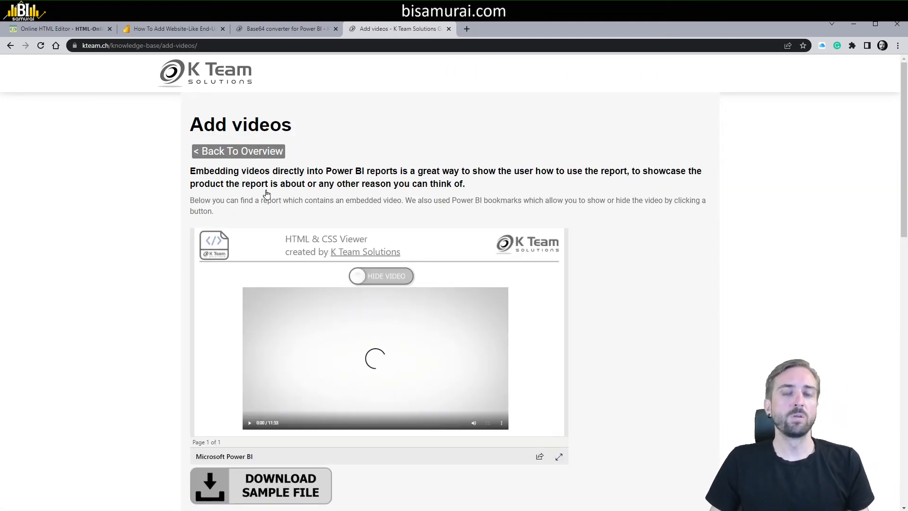
# Download the sample file from the Add videos article and open the downloaded KB Adding videos .pbix file.
pyautogui.moveTo(202, 172); pyautogui.dragTo(402, 201)
pyautogui.click(464, 210)
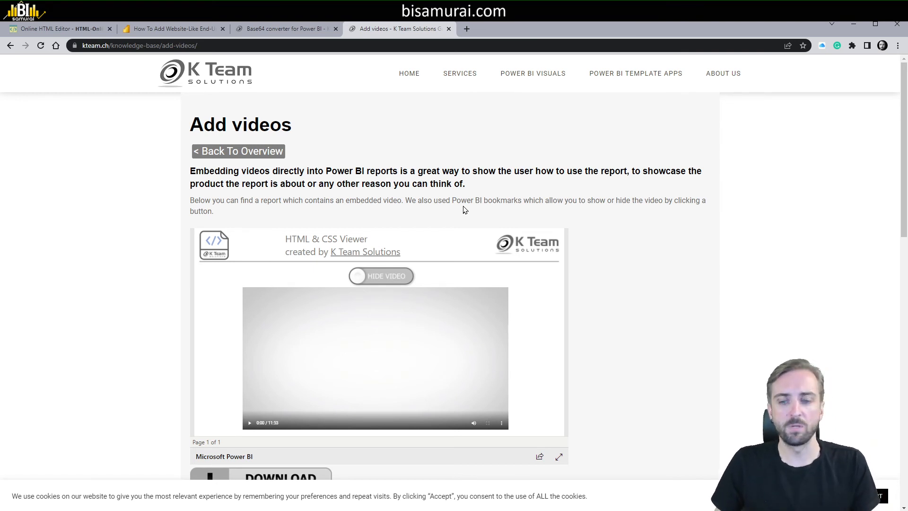
pyautogui.scroll(-2, 464, 210)
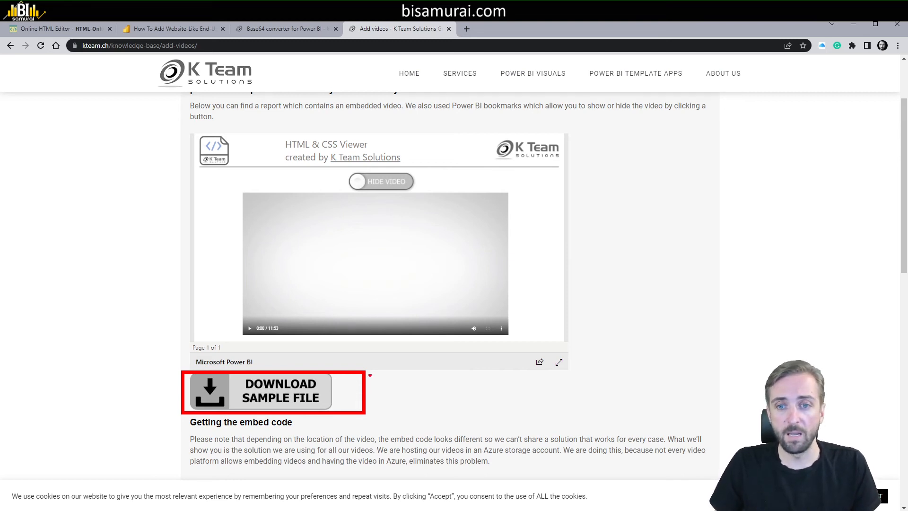
pyautogui.click(237, 388)
pyautogui.click(66, 501)
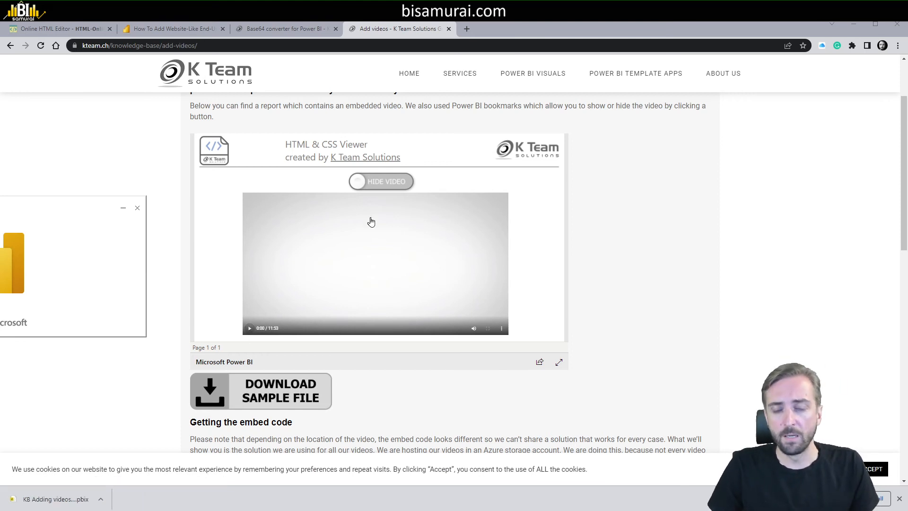
# Play the video embedded in the article's sample report briefly and pause it.
pyautogui.click(249, 328)
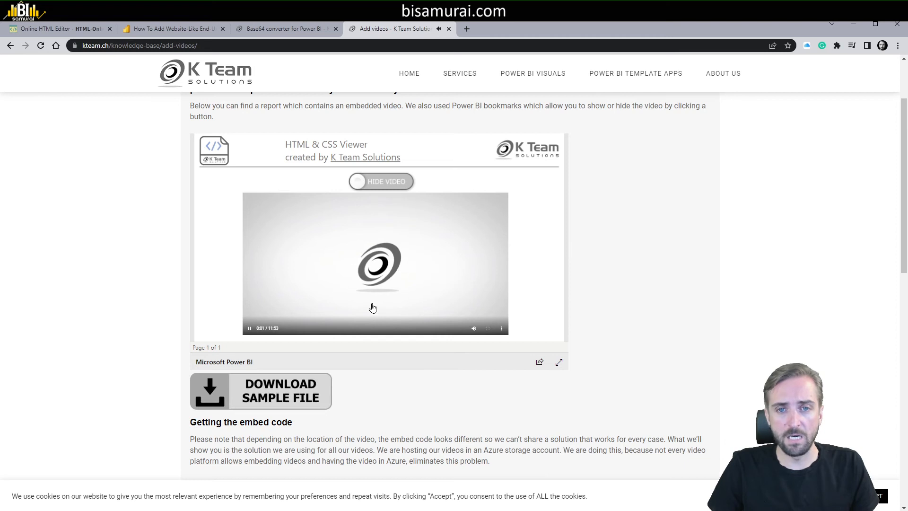
pyautogui.click(250, 328)
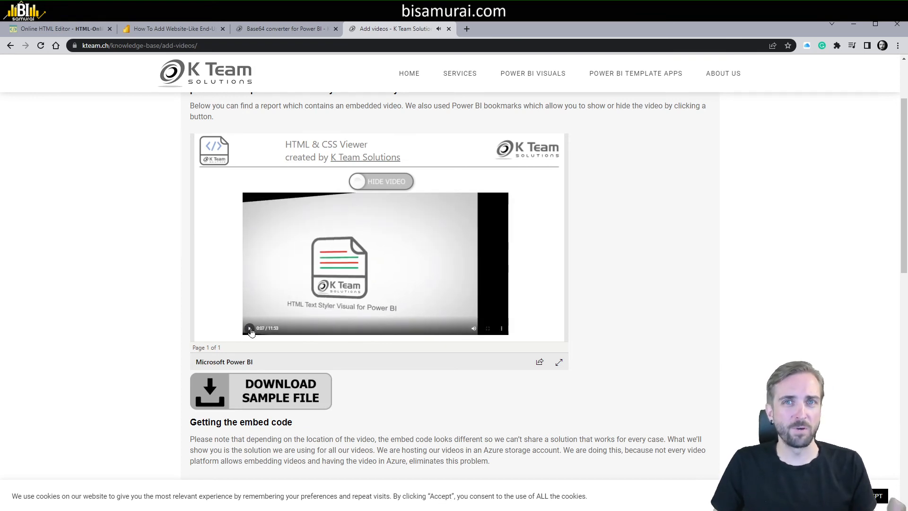
# Switch to the KB Adding videos sample report in Power BI Desktop and fit its window to the screen.
pyautogui.hotkey('alt', 'Tab')
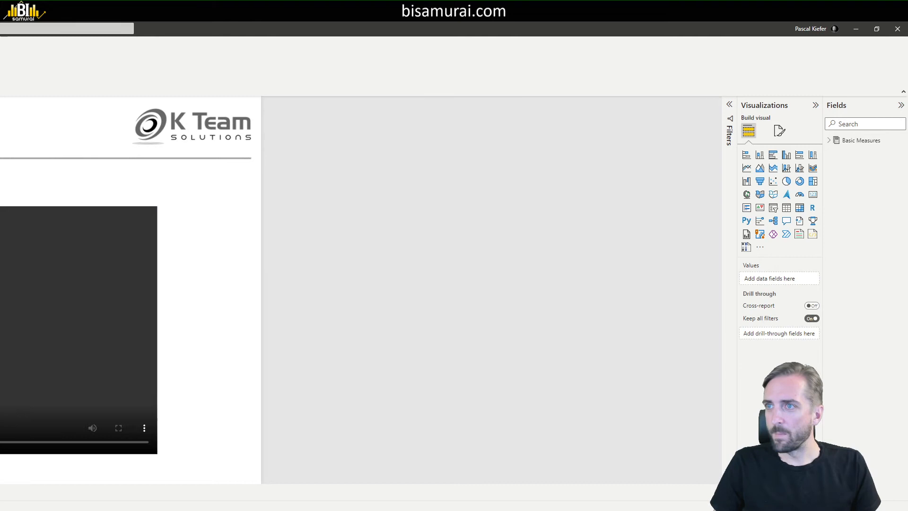
pyautogui.press('super+Right')
pyautogui.press('super+Up')
pyautogui.press('super+Up')
pyautogui.press('super+Down')
pyautogui.press('super+Down')
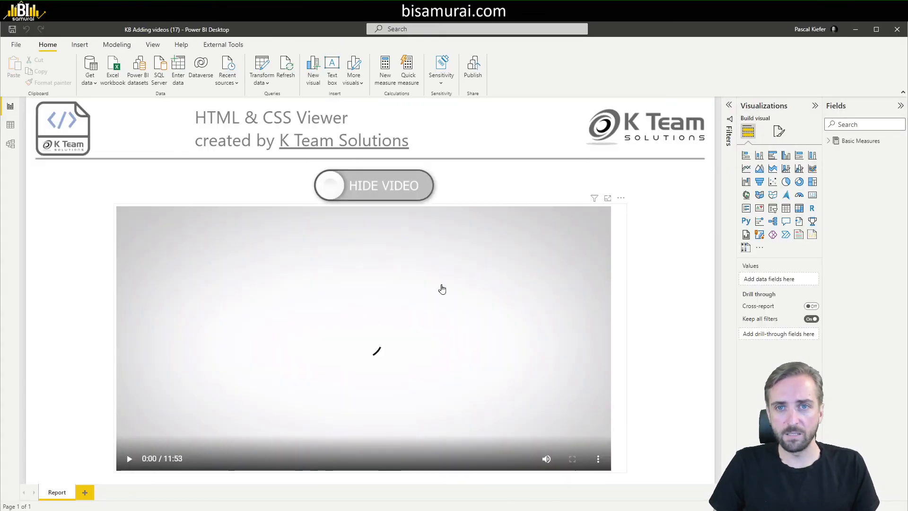
# Open the formula of the Video measure behind the video visual and examine its video tag, width, controls and source attributes.
pyautogui.click(621, 232)
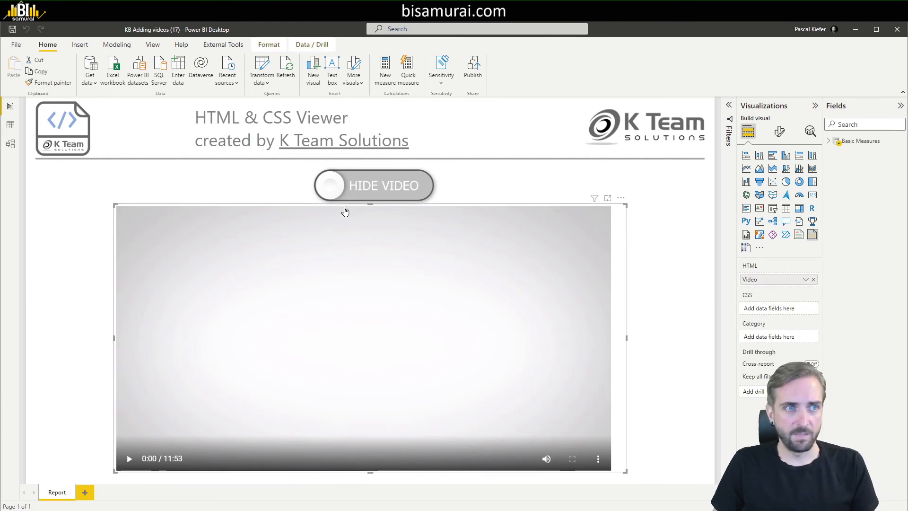
pyautogui.click(829, 141)
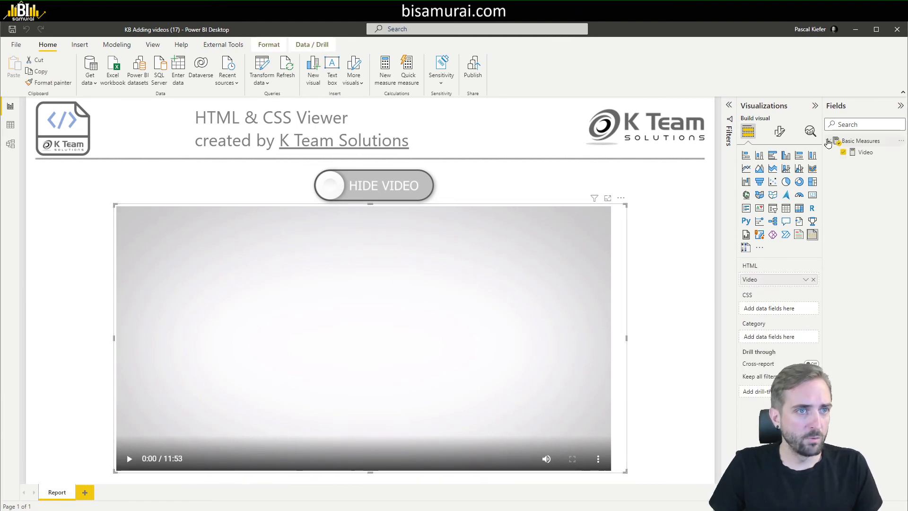
pyautogui.click(864, 153)
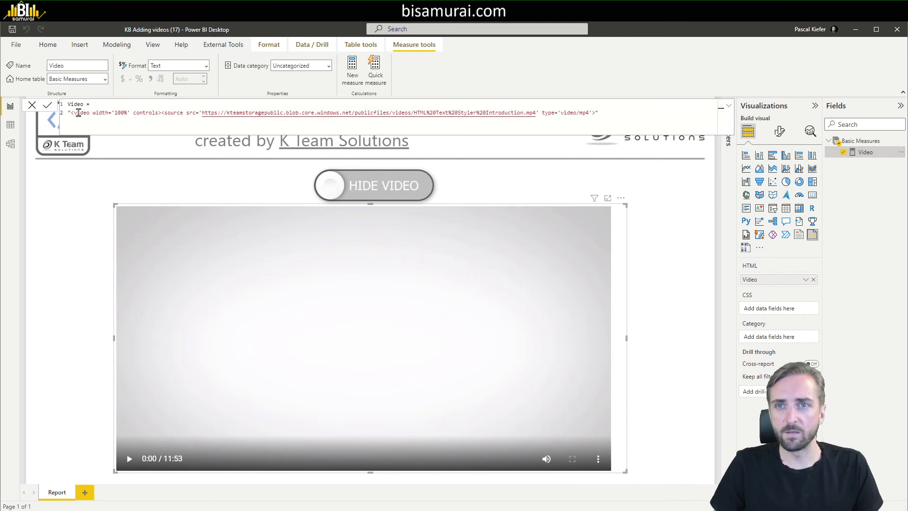
pyautogui.click(133, 113)
pyautogui.scroll(4, 134, 112)
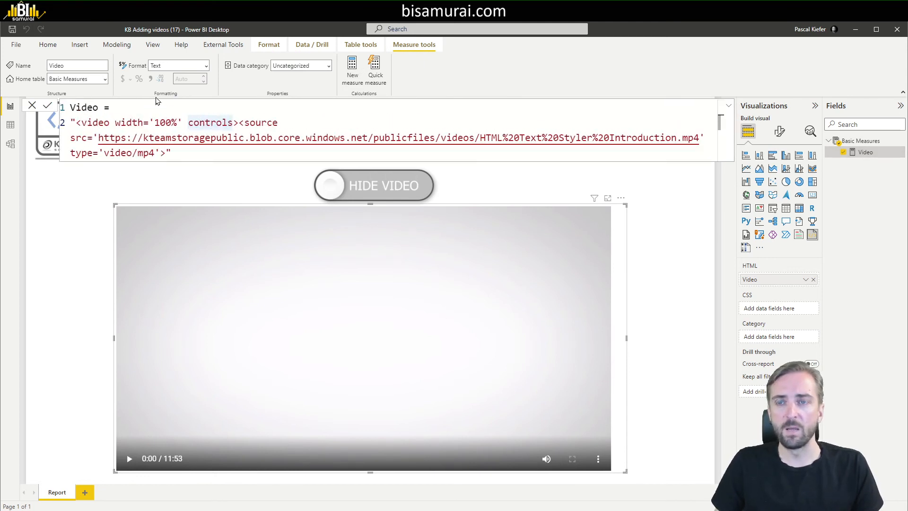
pyautogui.moveTo(78, 122); pyautogui.dragTo(110, 122)
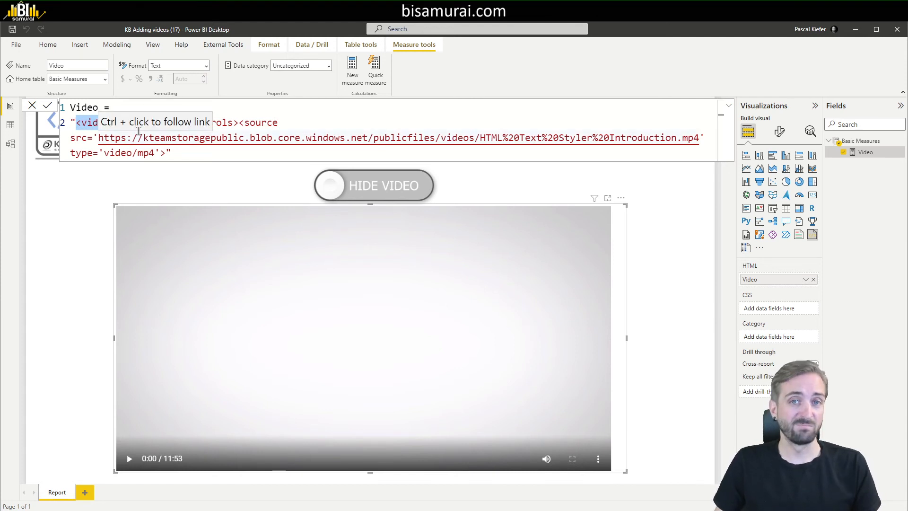
pyautogui.click(294, 137)
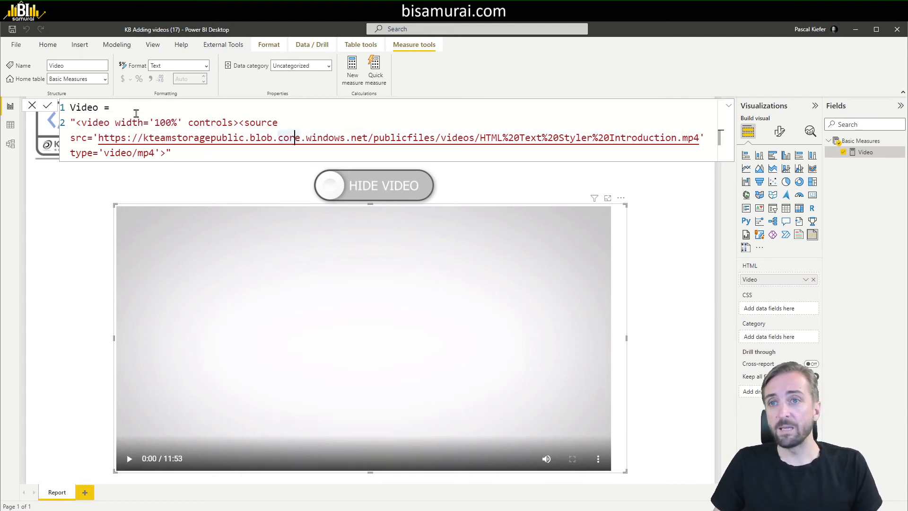
pyautogui.moveTo(115, 122); pyautogui.dragTo(177, 124)
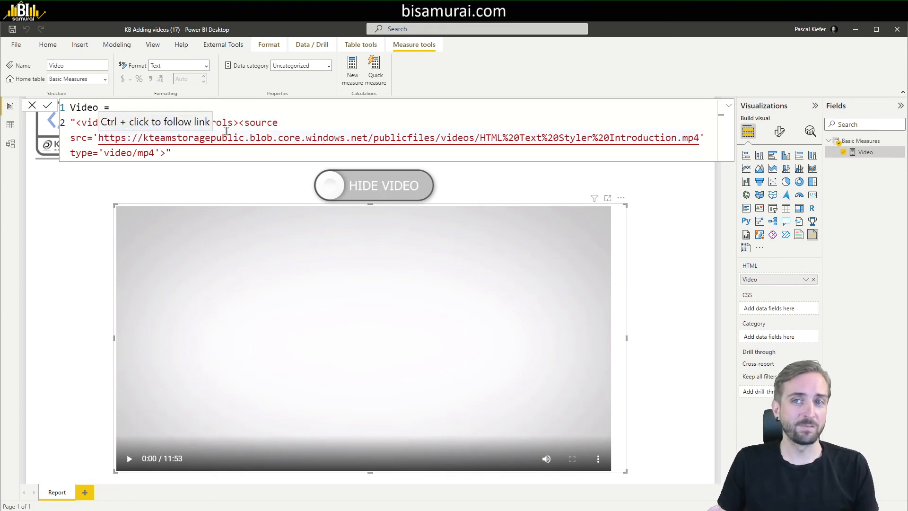
pyautogui.moveTo(278, 123); pyautogui.dragTo(238, 123)
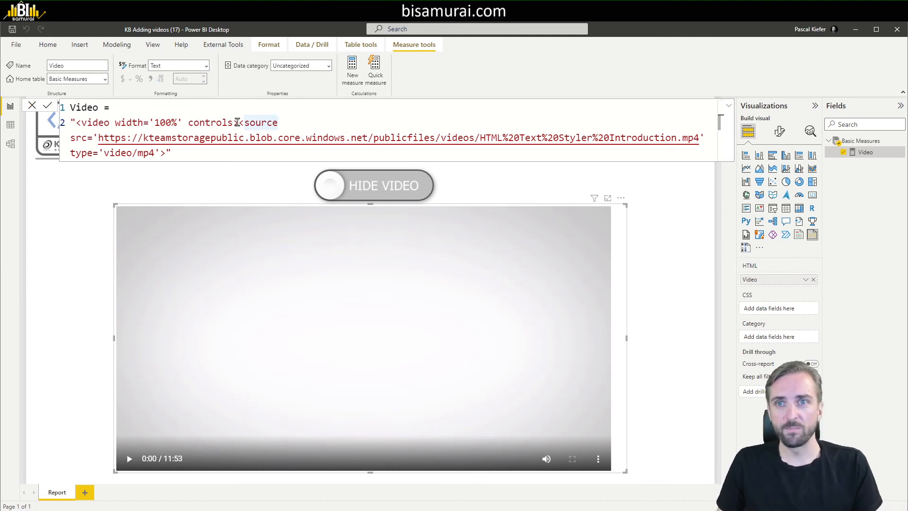
pyautogui.moveTo(233, 125); pyautogui.dragTo(195, 119)
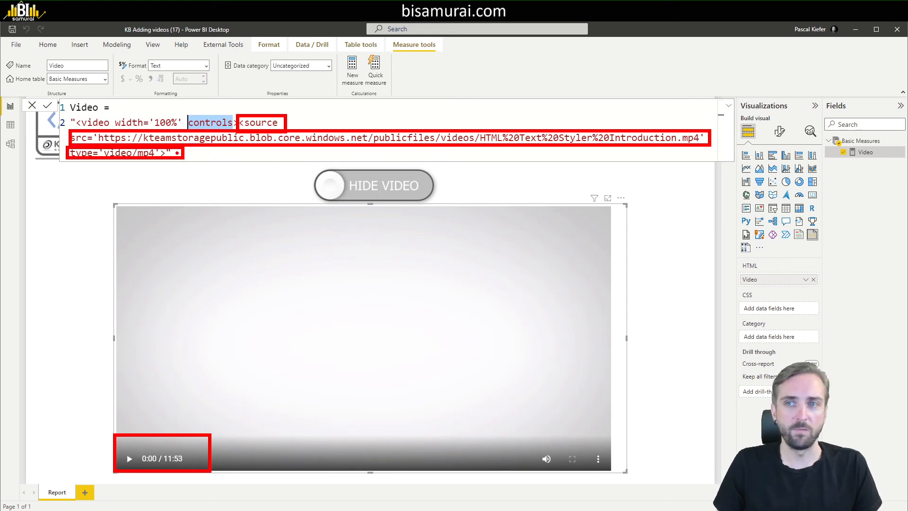
pyautogui.moveTo(75, 122); pyautogui.dragTo(82, 122)
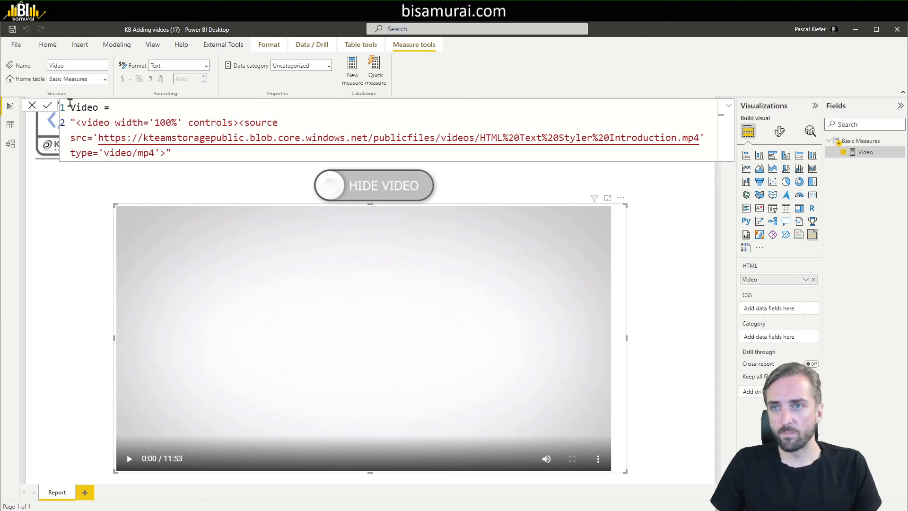
# Copy the whole Video formula and paste it into a new measure in the Text Measures table of the user manual report.
pyautogui.hotkey('ctrl', 'a')
pyautogui.hotkey('ctrl', 'c')
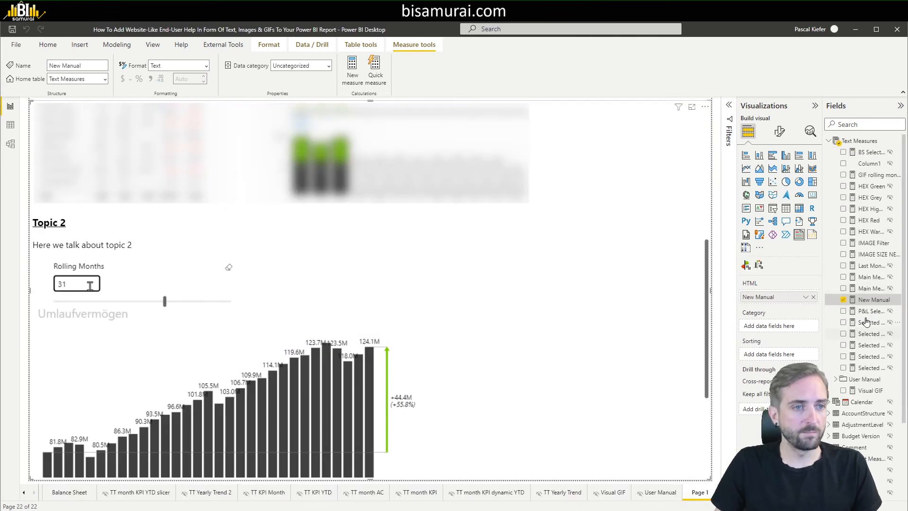
pyautogui.rightClick(862, 302)
pyautogui.click(815, 320)
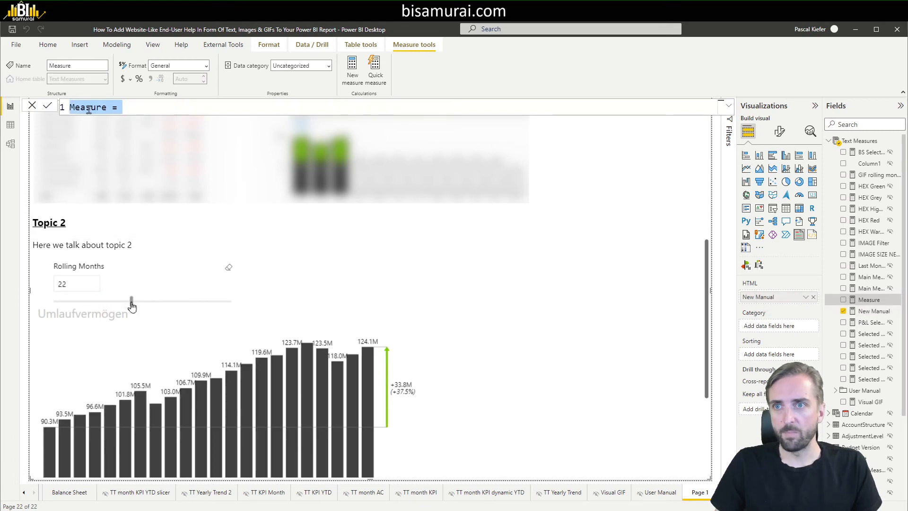
pyautogui.hotkey('ctrl', 'v')
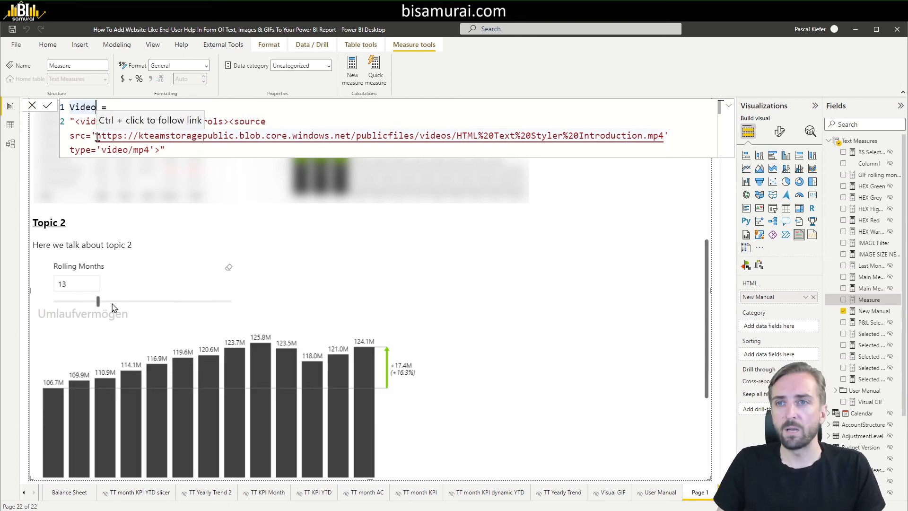
# Replace the new measure's source address with the URL of HTML Text Styler Introduction.mp4 copied from Azure Storage Explorer, and commit the formula.
pyautogui.moveTo(97, 137); pyautogui.dragTo(665, 136)
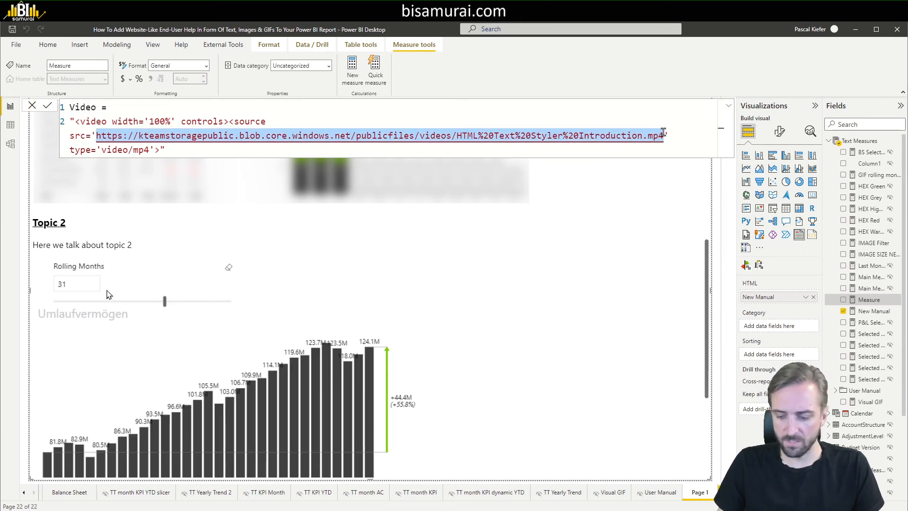
pyautogui.press('super+v')
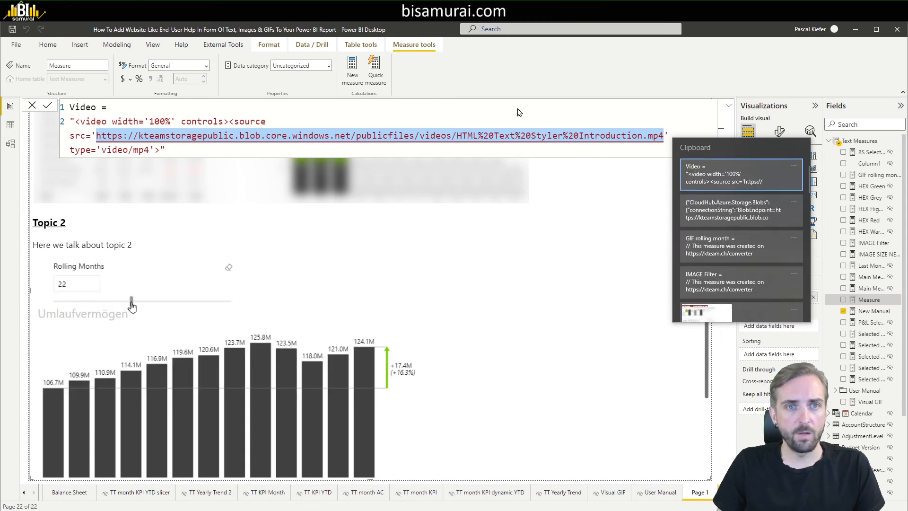
pyautogui.press('Escape')
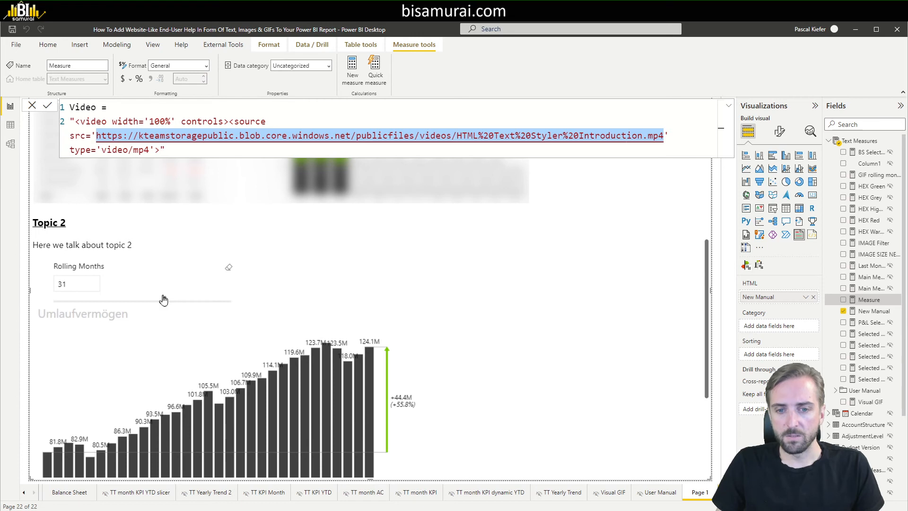
pyautogui.hotkey('alt', 'Tab')
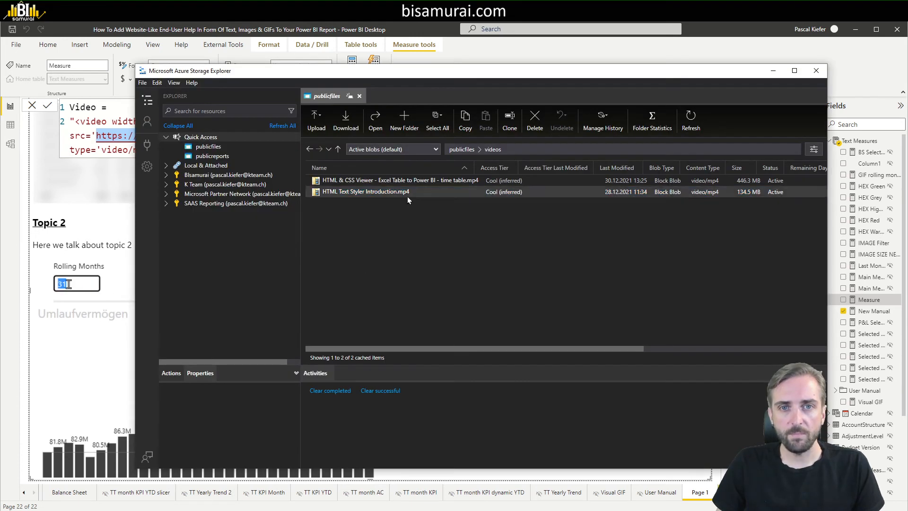
pyautogui.rightClick(406, 194)
pyautogui.click(430, 292)
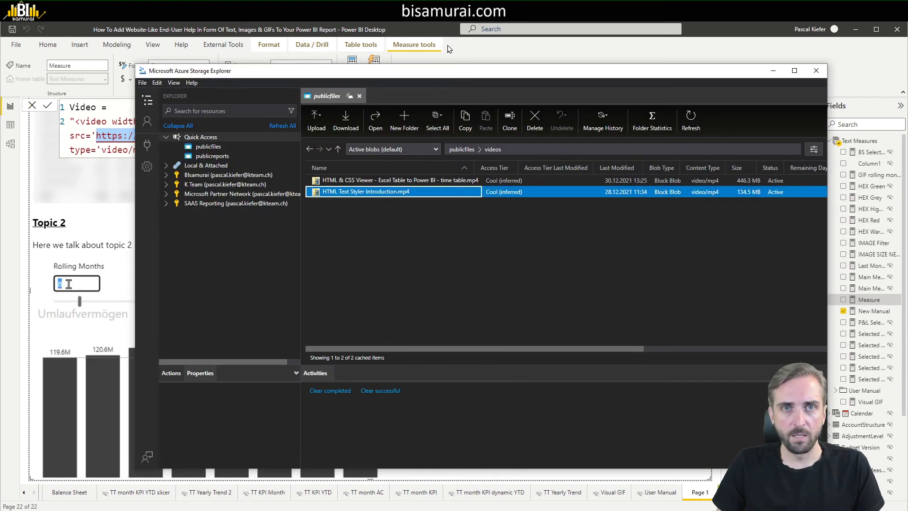
pyautogui.hotkey('alt', 'Tab')
pyautogui.hotkey('ctrl', 'v')
pyautogui.moveTo(128, 307); pyautogui.dragTo(167, 300)
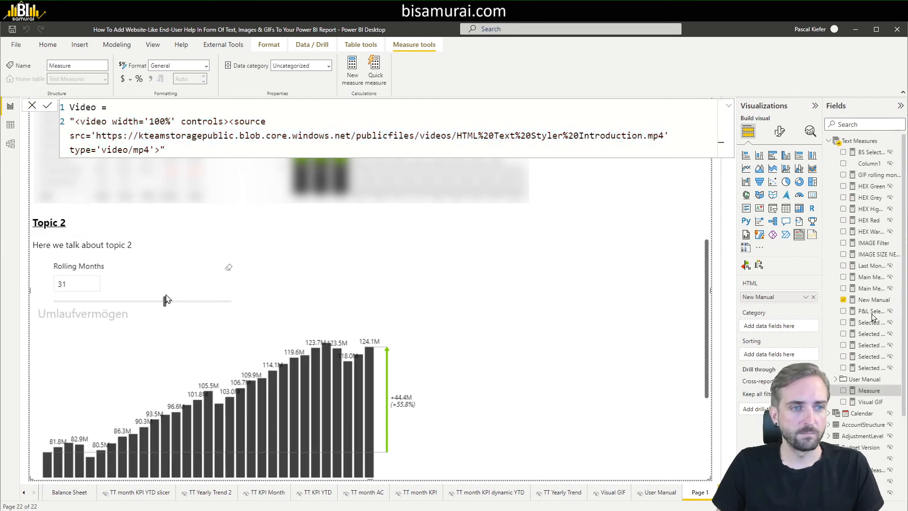
# Review the source URL in the new Video measure and close its formula.
pyautogui.click(872, 300)
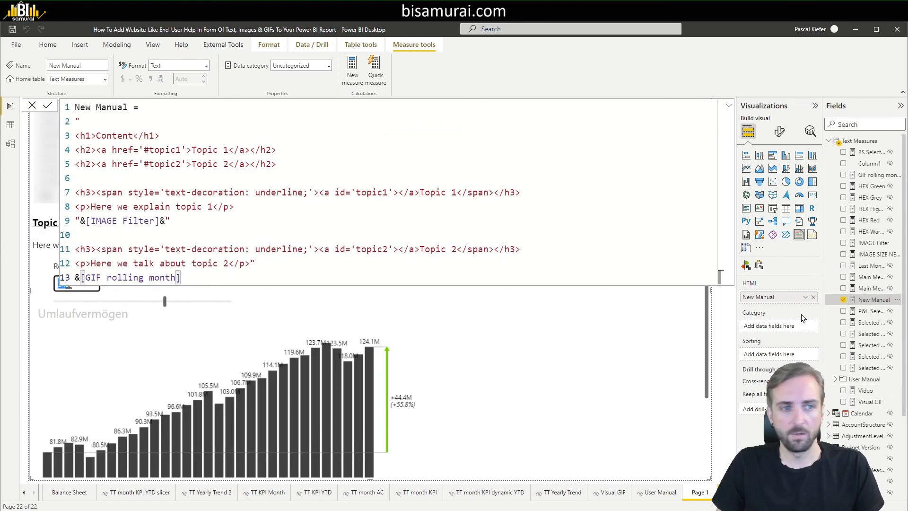
pyautogui.click(866, 392)
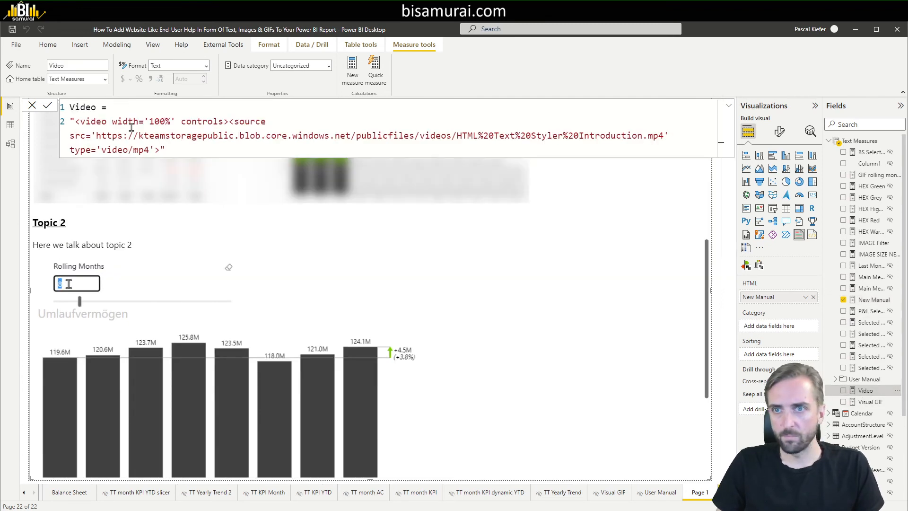
pyautogui.moveTo(95, 134); pyautogui.dragTo(657, 136)
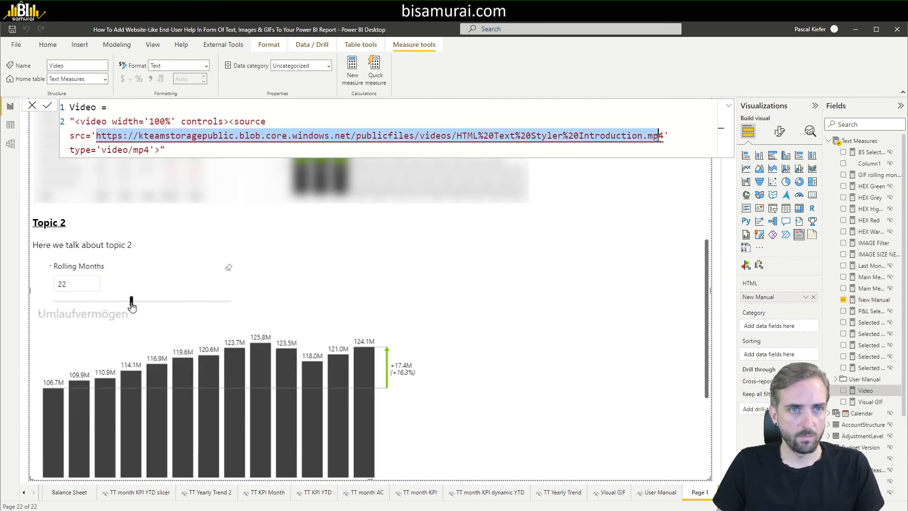
pyautogui.click(662, 136)
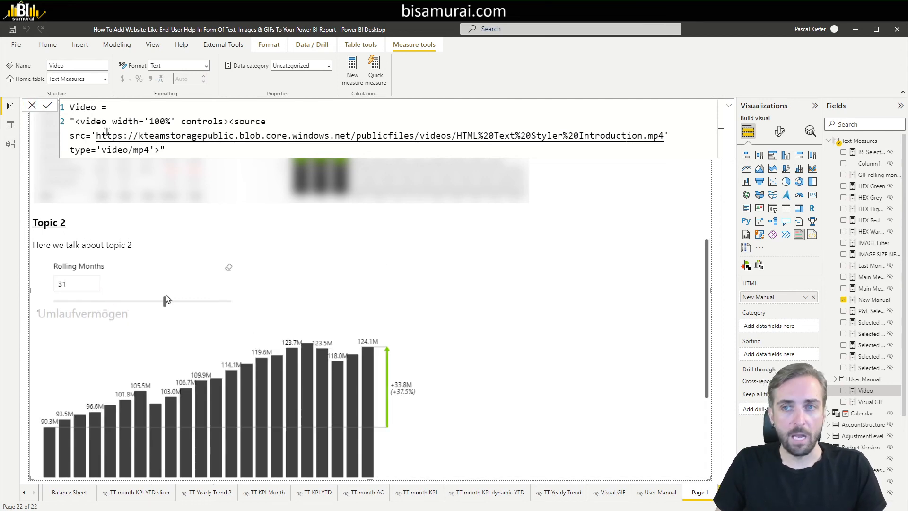
pyautogui.click(33, 103)
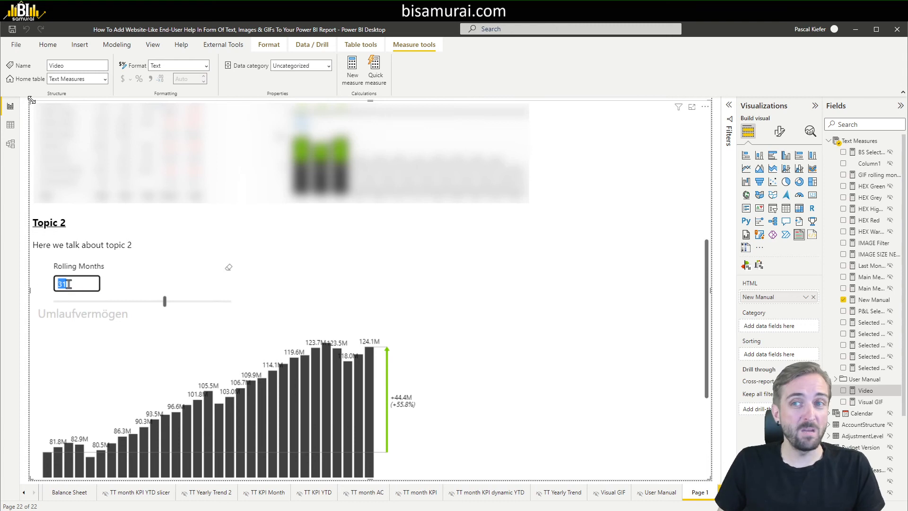
# Append &[Video] on a new line after [GIF rolling month] in the New Manual measure and view the end of the manual.
pyautogui.click(873, 300)
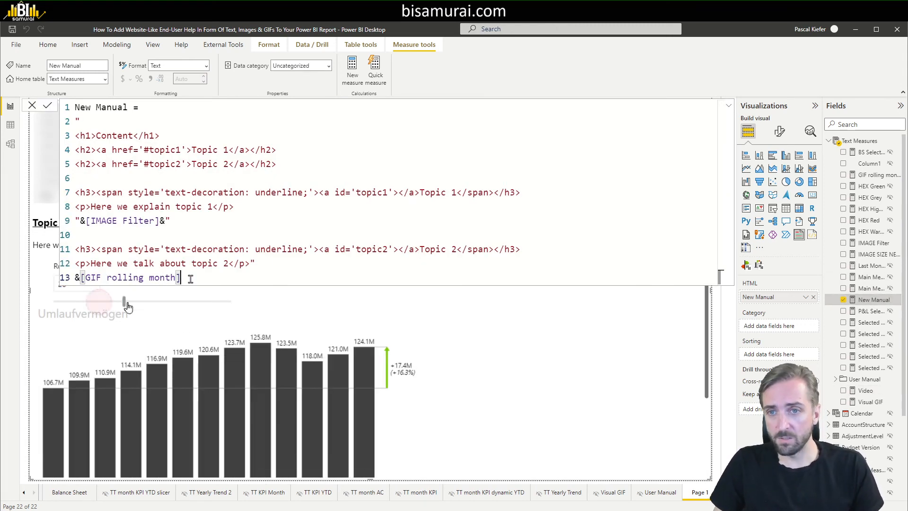
pyautogui.hotkey('shift', 'Return')
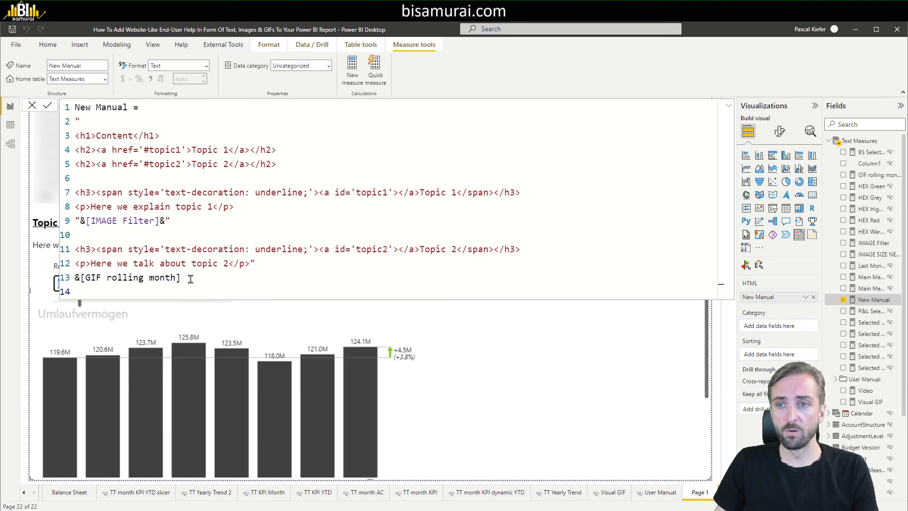
pyautogui.write('"')
pyautogui.press('BackSpace')
pyautogui.press('BackSpace')
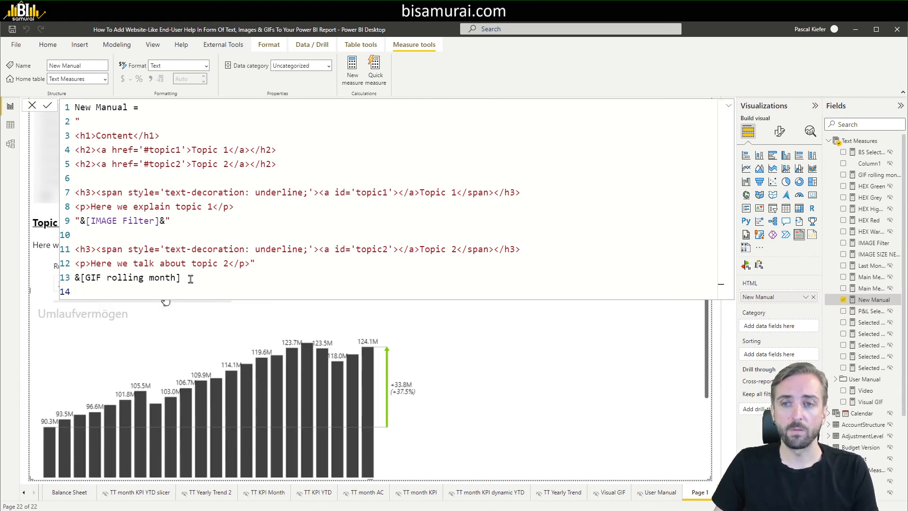
pyautogui.write('&video')
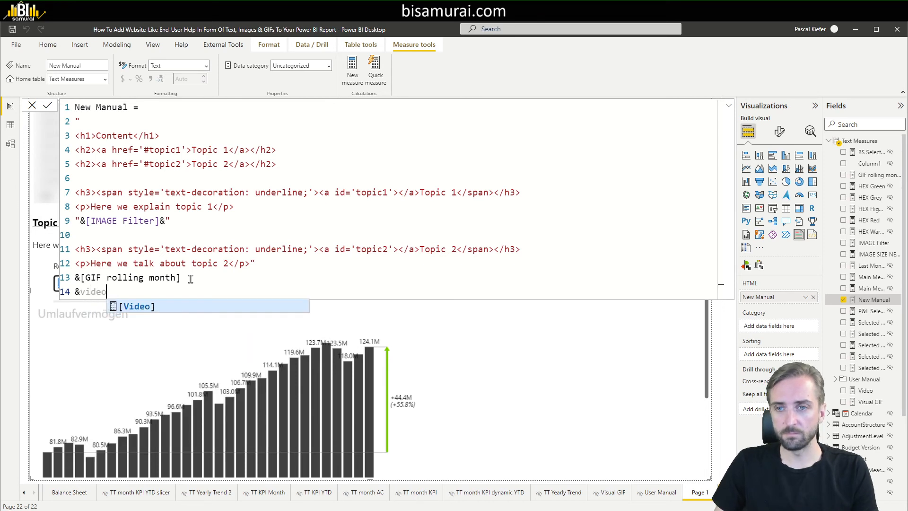
pyautogui.press('Tab')
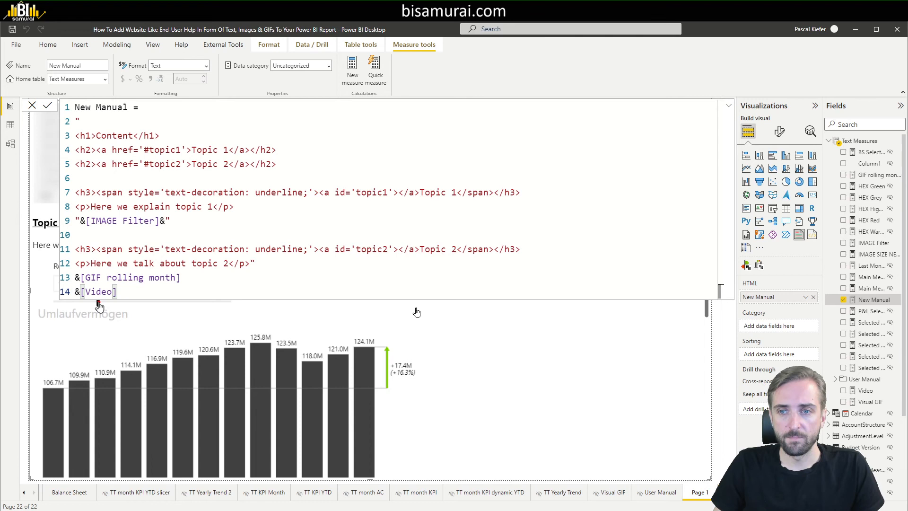
pyautogui.scroll(-5, 356, 337)
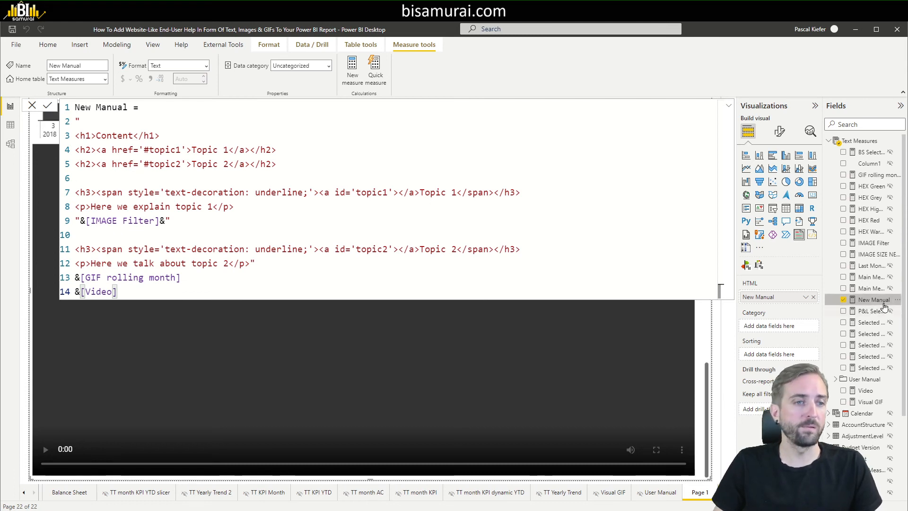
# Replace the fixed 100 in the Video measure's width with a reference to the [IMAGE SIZE NEW] measure and commit the formula.
pyautogui.click(864, 390)
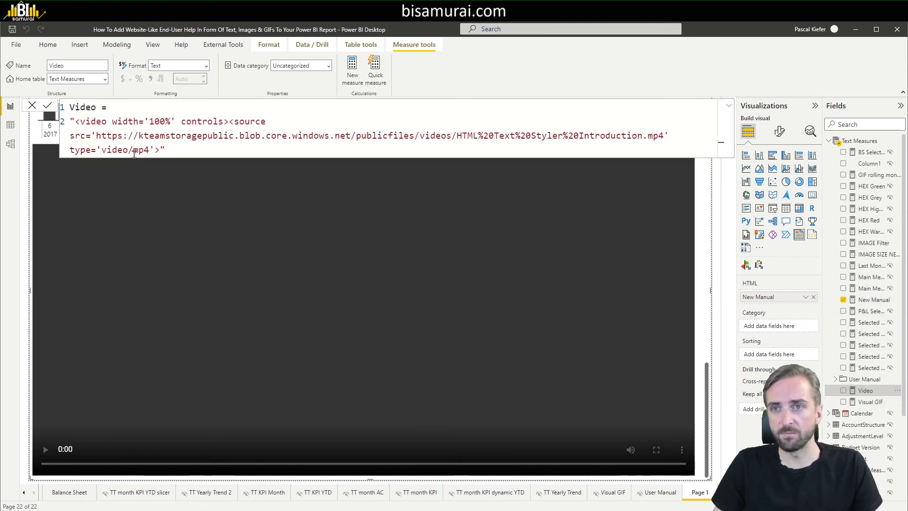
pyautogui.doubleClick(155, 121)
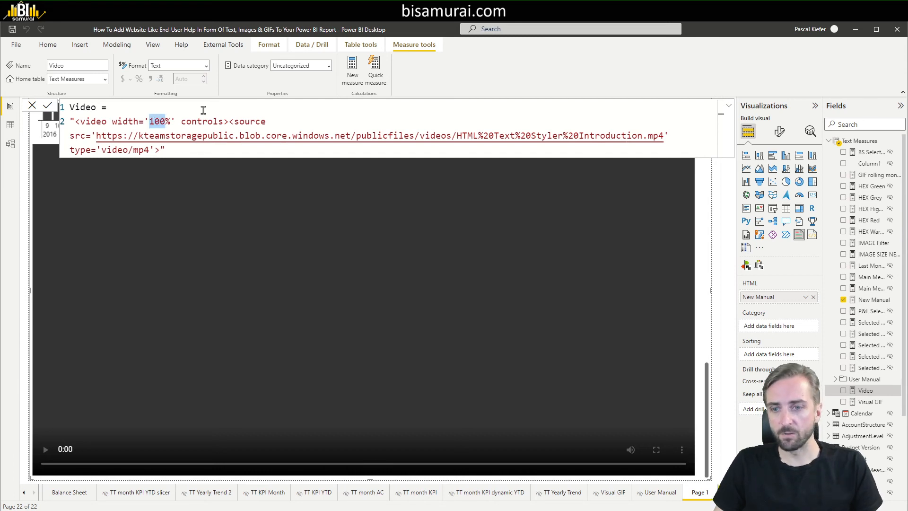
pyautogui.write('"')
pyautogui.write('&&')
pyautogui.write('ima')
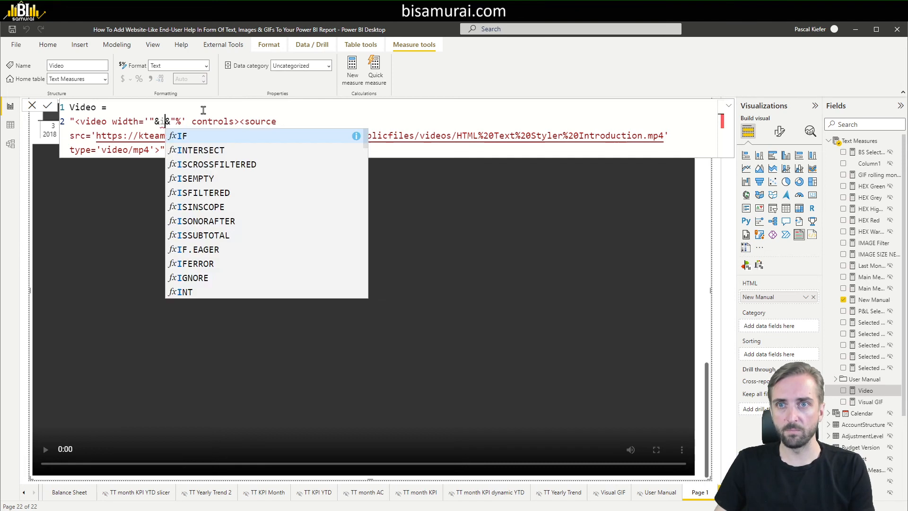
pyautogui.press('Down')
pyautogui.press('Tab')
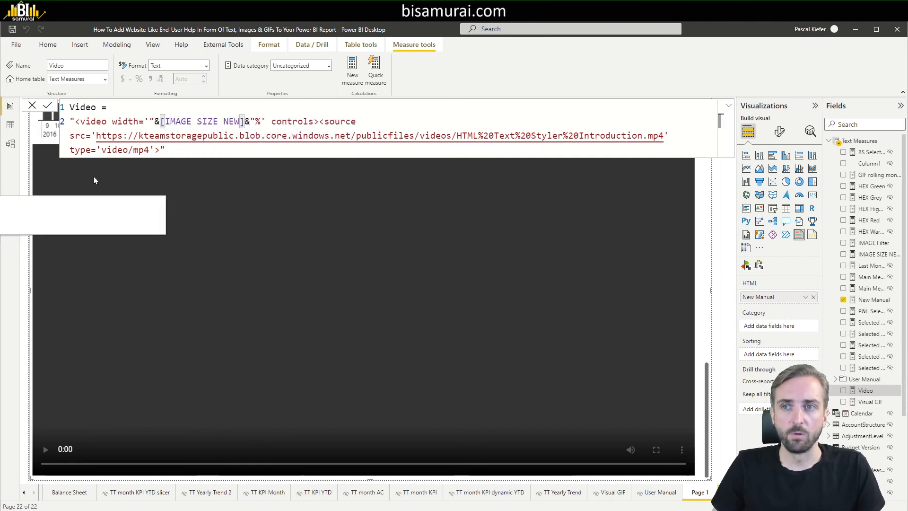
pyautogui.press('Return')
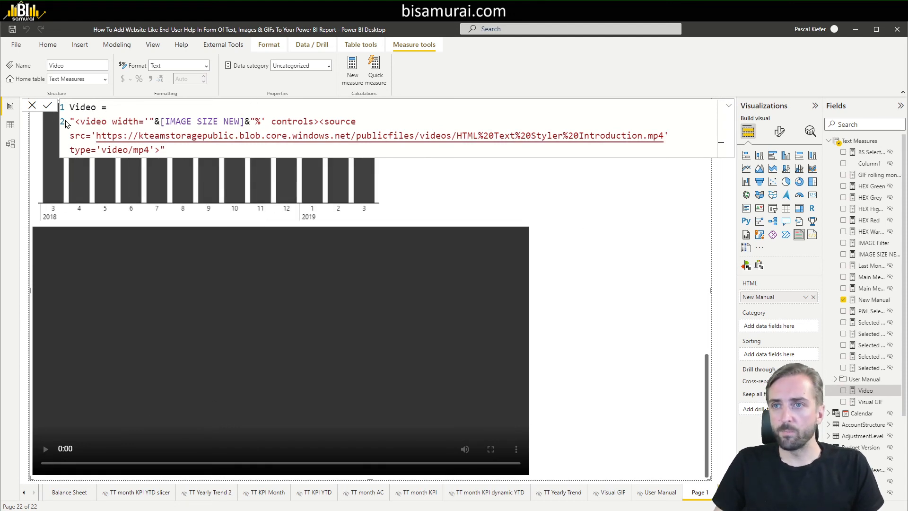
# Close the Video measure's formula and review the Cross Filtering, Drill Down and Focus Mode sections on the User Manual page.
pyautogui.scroll(10, 186, 341)
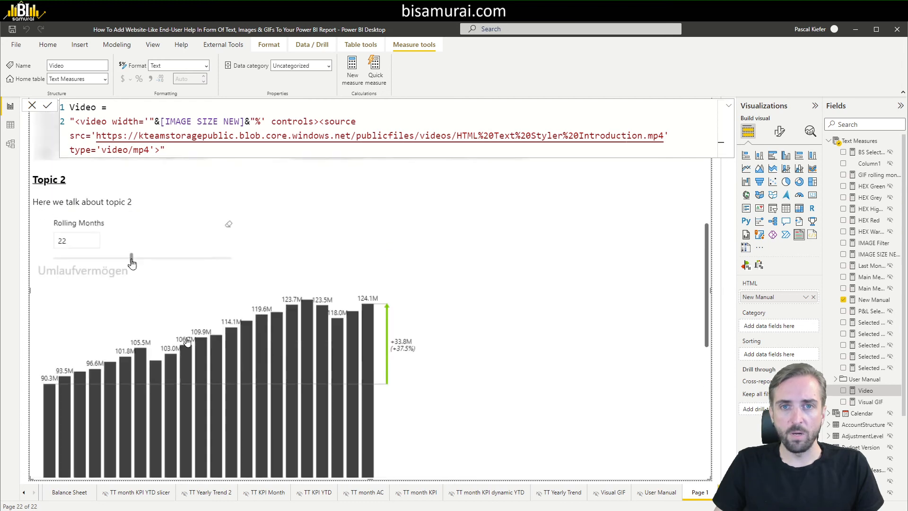
pyautogui.click(33, 105)
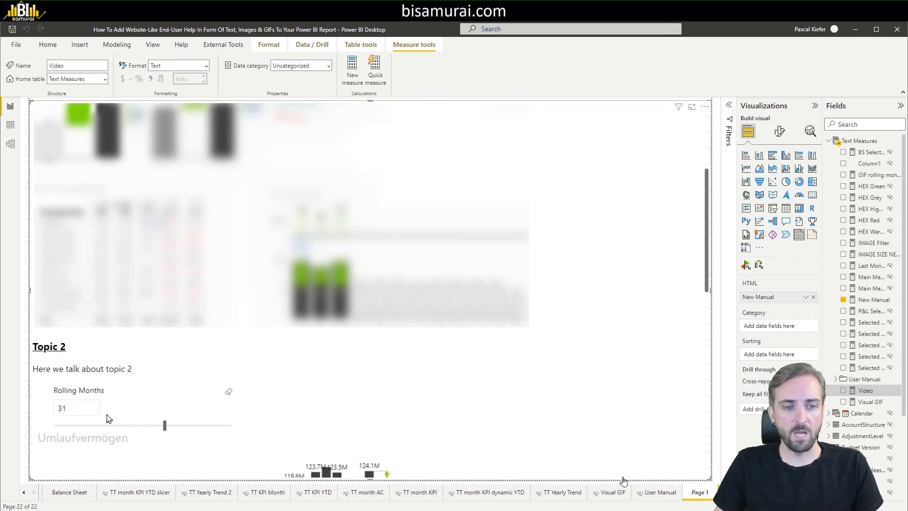
pyautogui.click(655, 493)
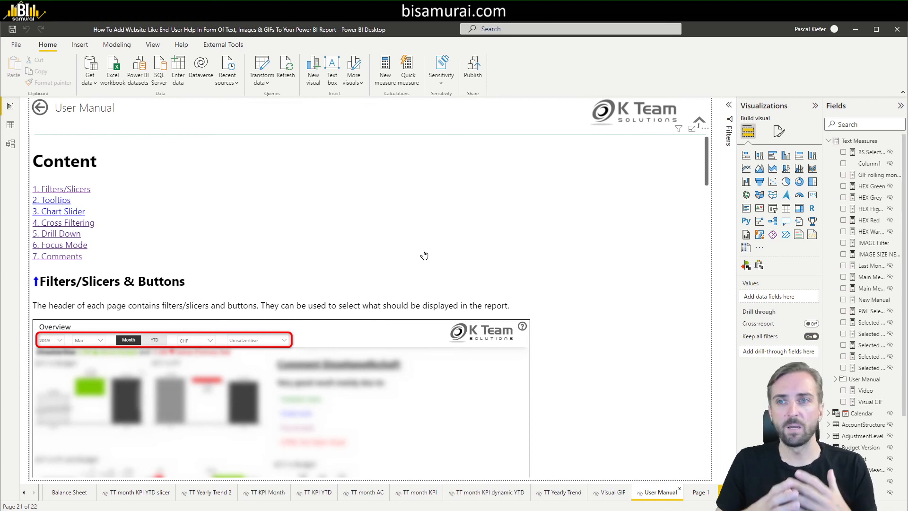
pyautogui.click(69, 223)
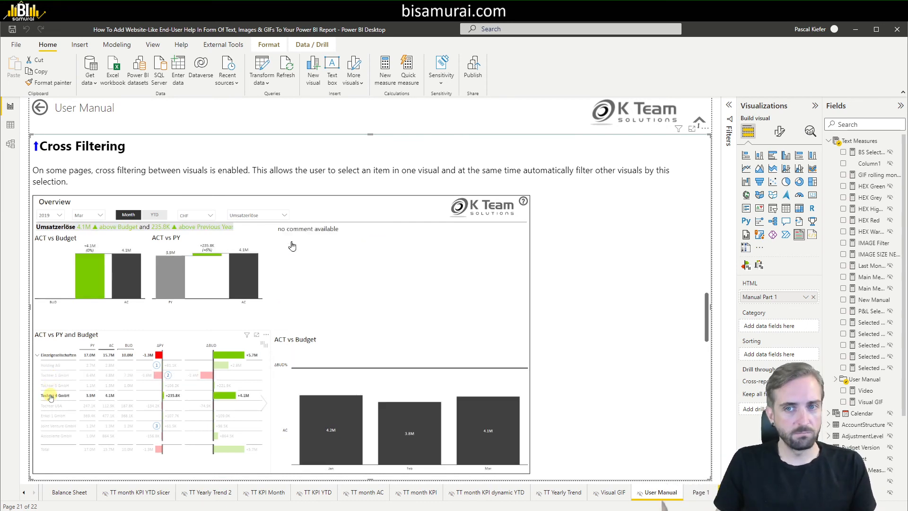
pyautogui.scroll(-10, 292, 246)
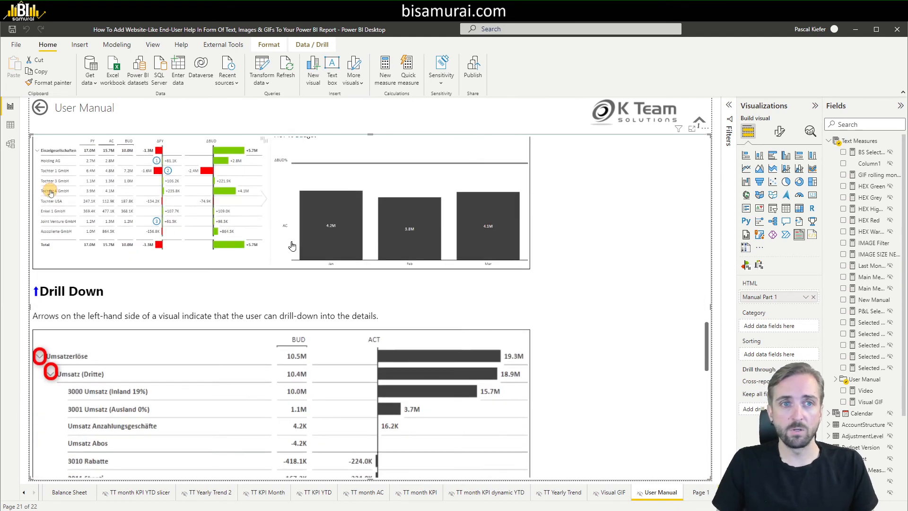
pyautogui.scroll(-4, 292, 246)
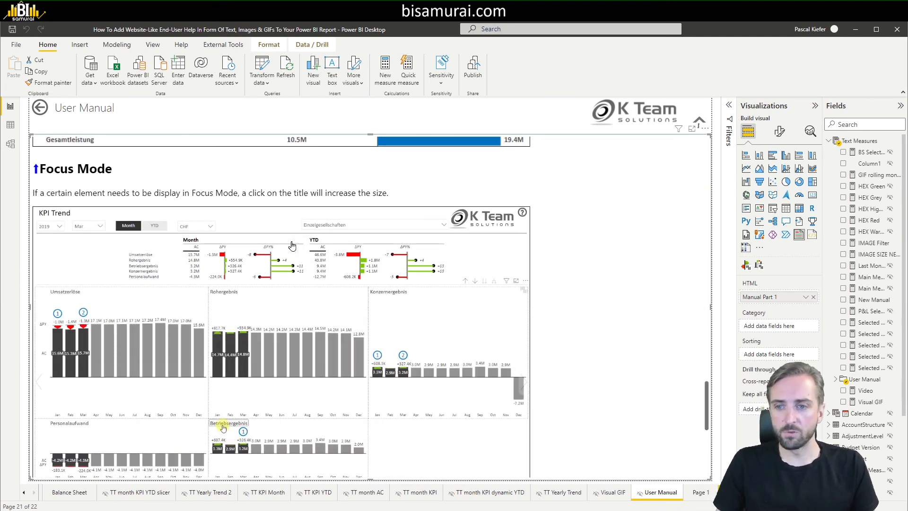
# Go to the Overview page and inspect the help icon in the header of the monthly ACT vs Budget chart.
pyautogui.click(24, 495)
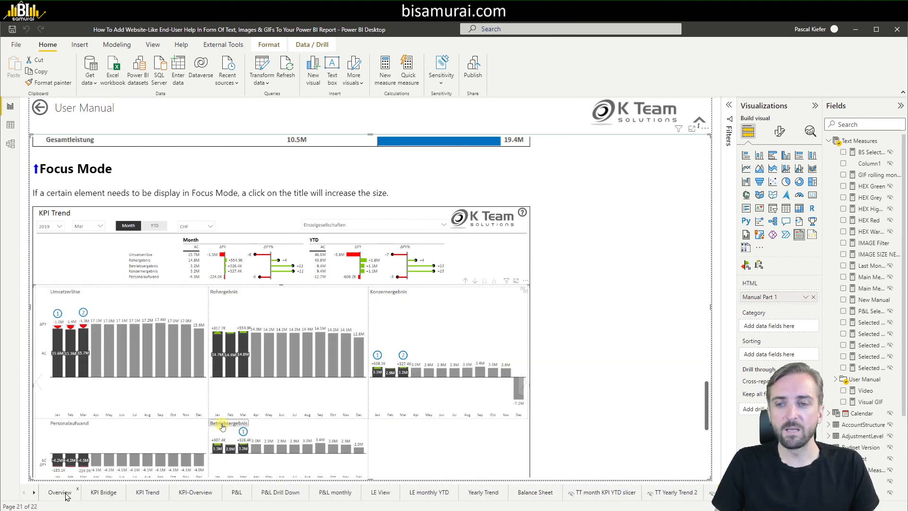
pyautogui.click(65, 494)
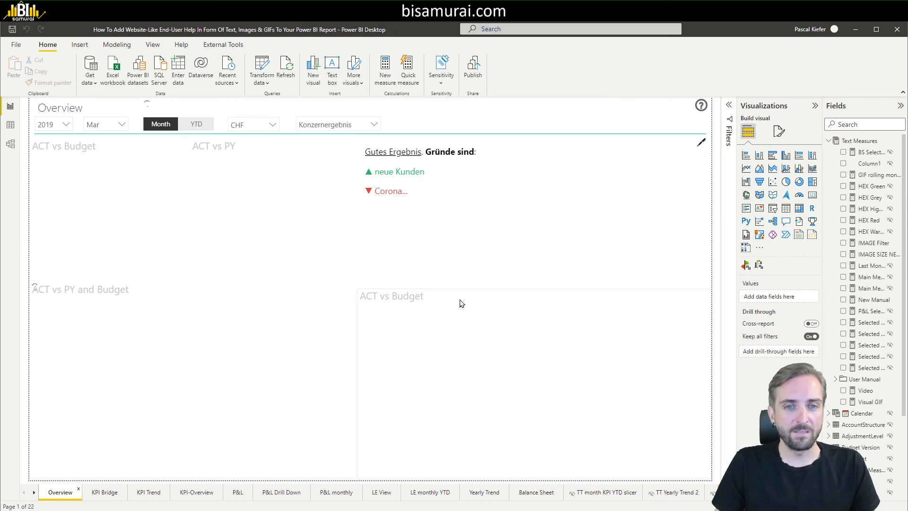
pyautogui.click(654, 298)
pyautogui.moveTo(658, 301)
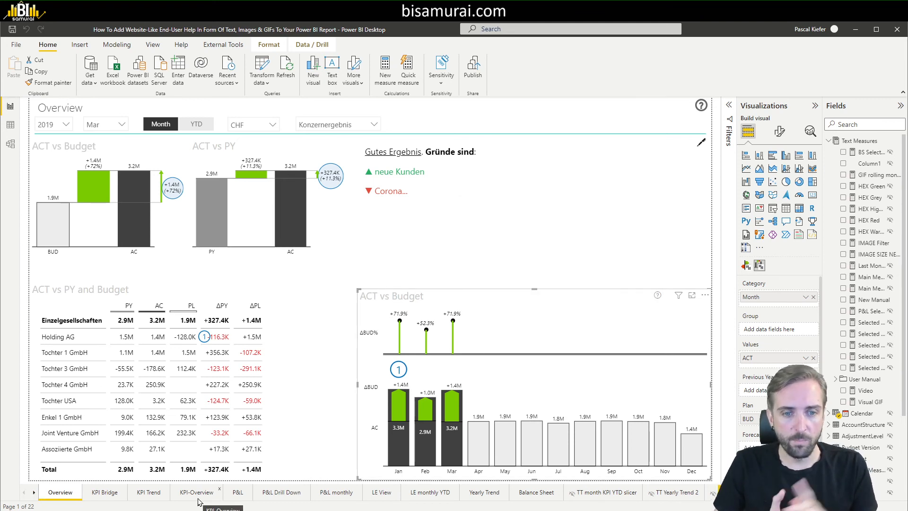
# Turn on the Help tooltip header icon for the Umlaufvermögen chart on the Balance Sheet page.
pyautogui.click(533, 492)
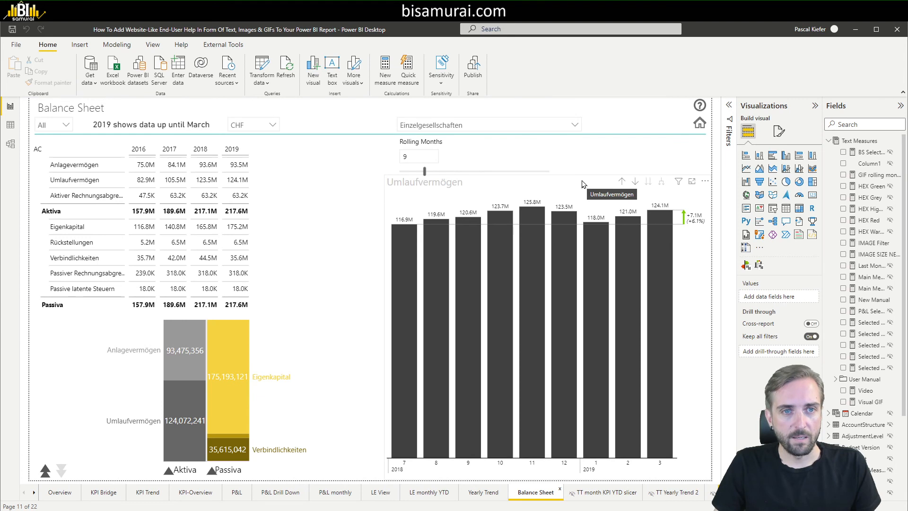
pyautogui.click(583, 184)
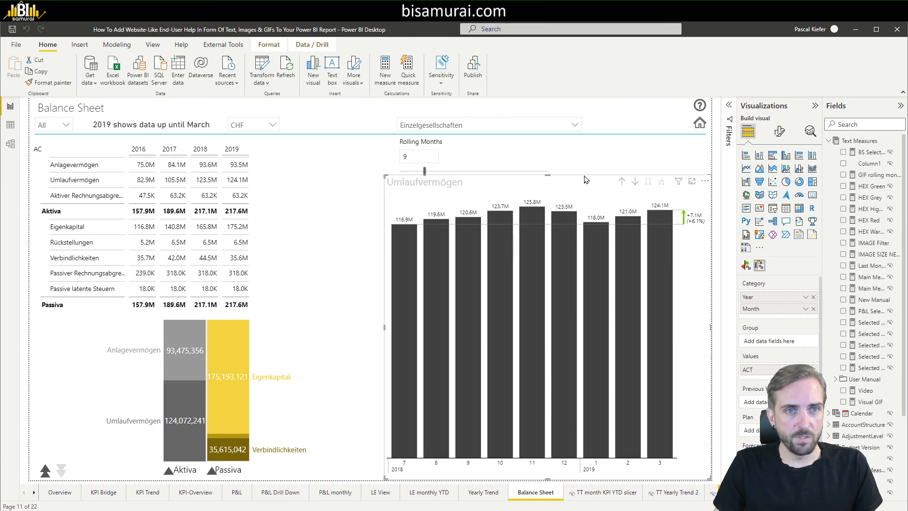
pyautogui.click(779, 131)
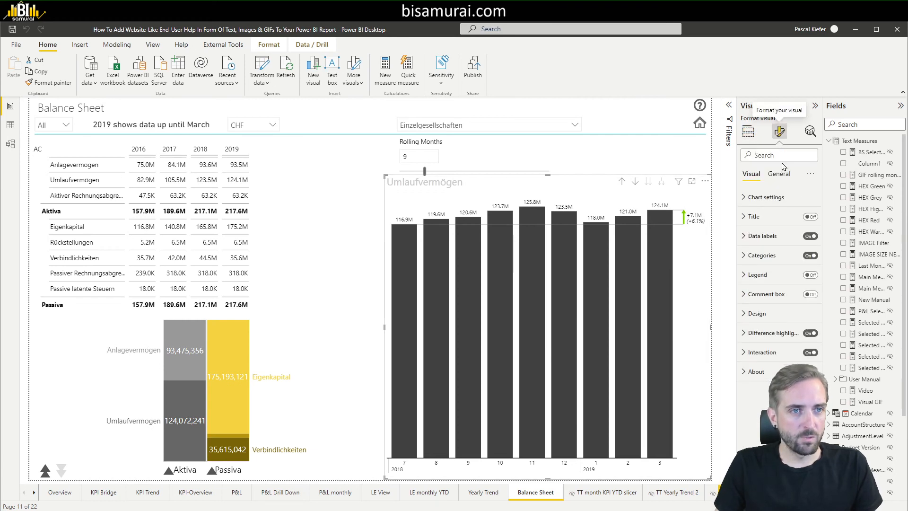
pyautogui.click(779, 174)
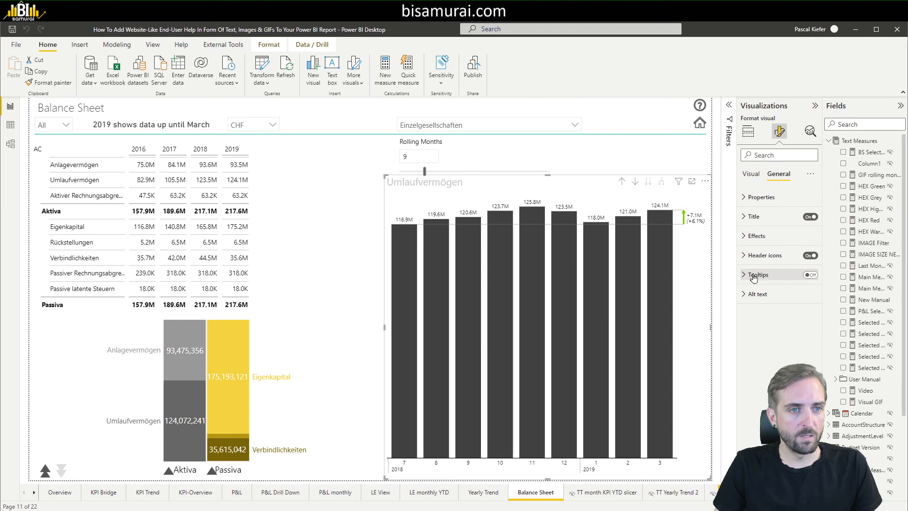
pyautogui.click(757, 256)
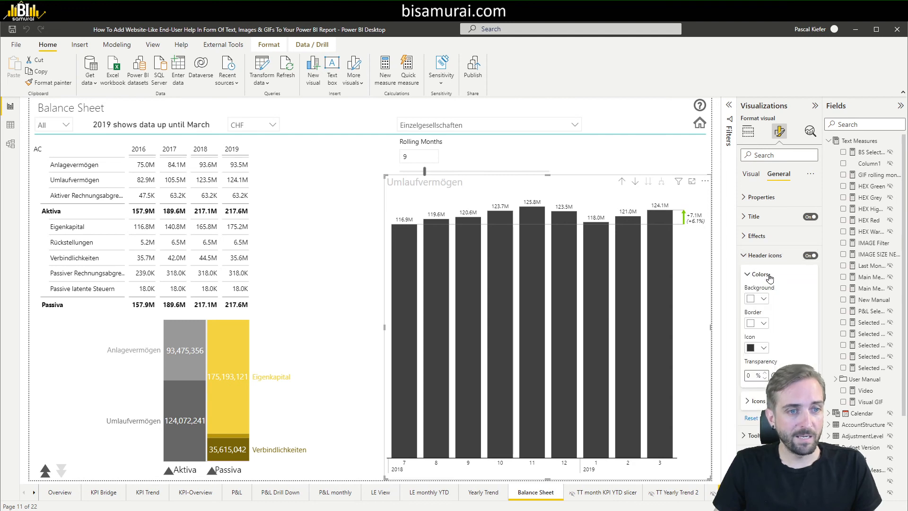
pyautogui.click(753, 401)
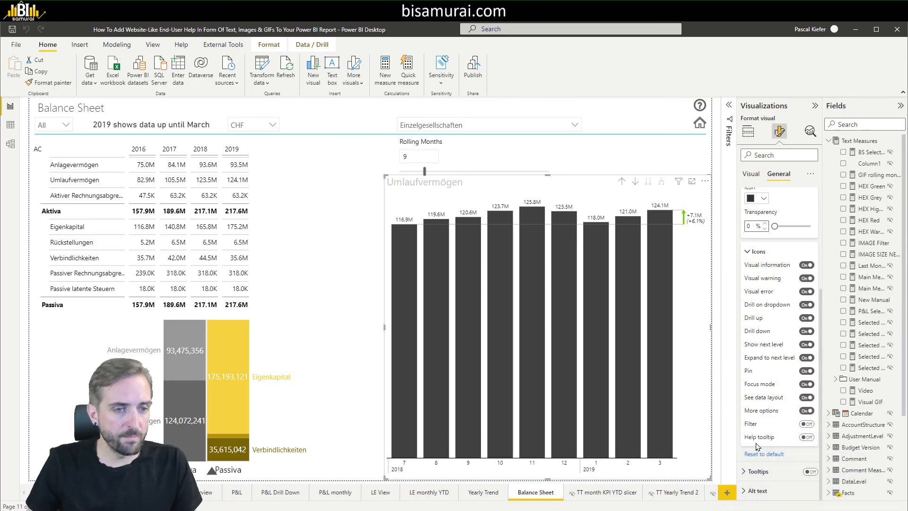
pyautogui.click(806, 437)
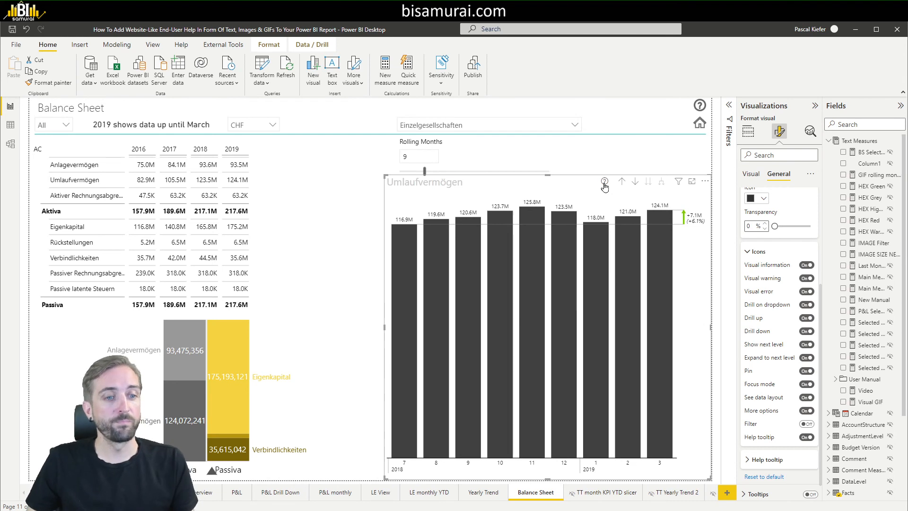
# Set the chart's help tooltip text to "some text" and preview the tooltip from the chart's header.
pyautogui.scroll(-1, 776, 426)
pyautogui.click(767, 437)
pyautogui.click(796, 381)
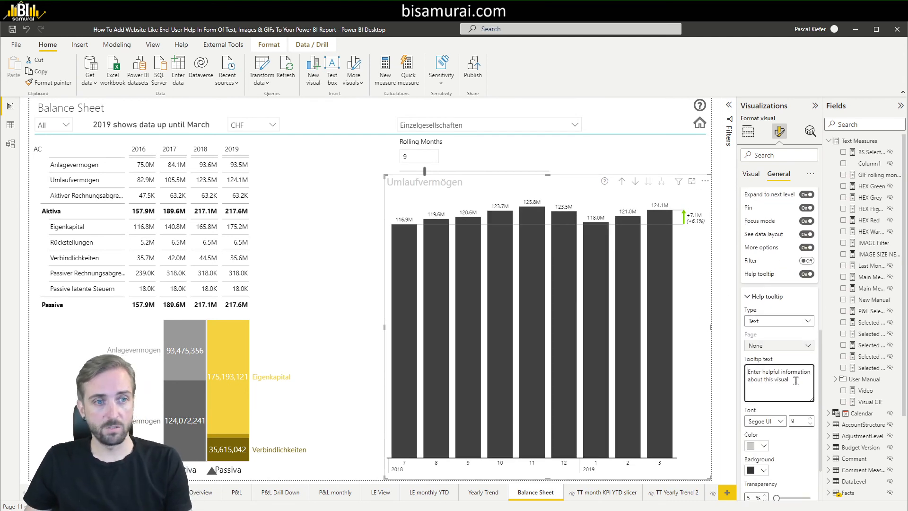
pyautogui.write('some text')
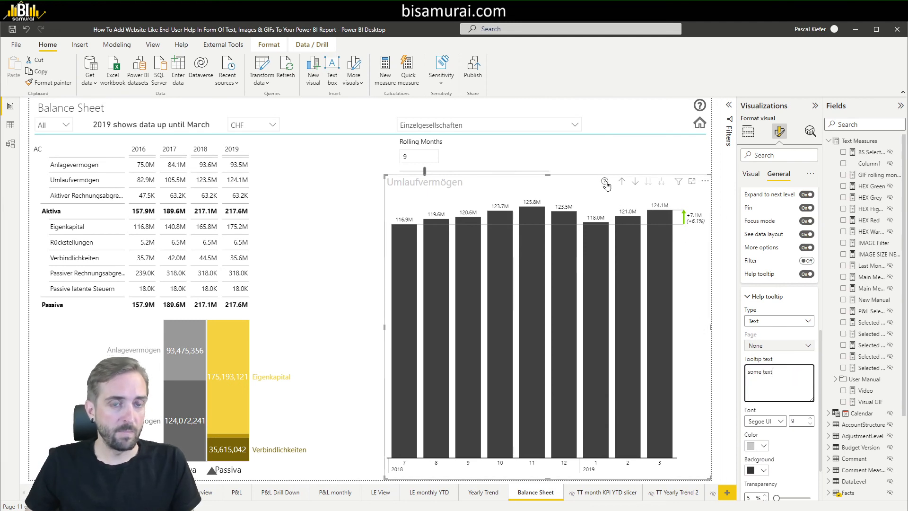
pyautogui.moveTo(606, 183)
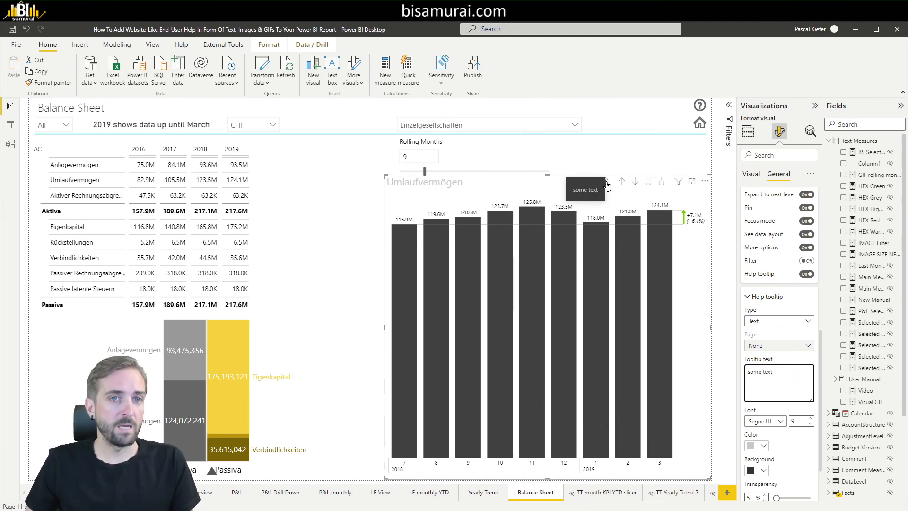
pyautogui.click(565, 416)
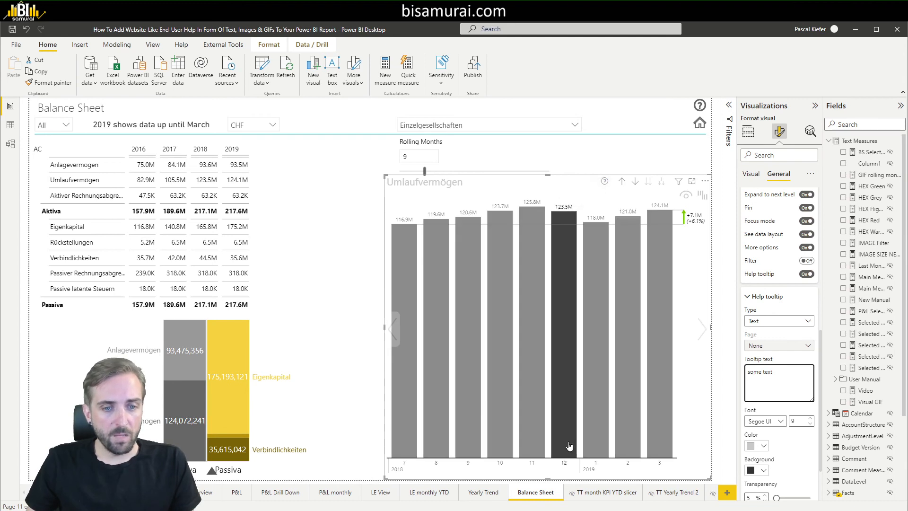
# Add a new report page and name it TT Balance Sheet Help.
pyautogui.click(730, 496)
pyautogui.doubleClick(702, 495)
pyautogui.press('BackSpace')
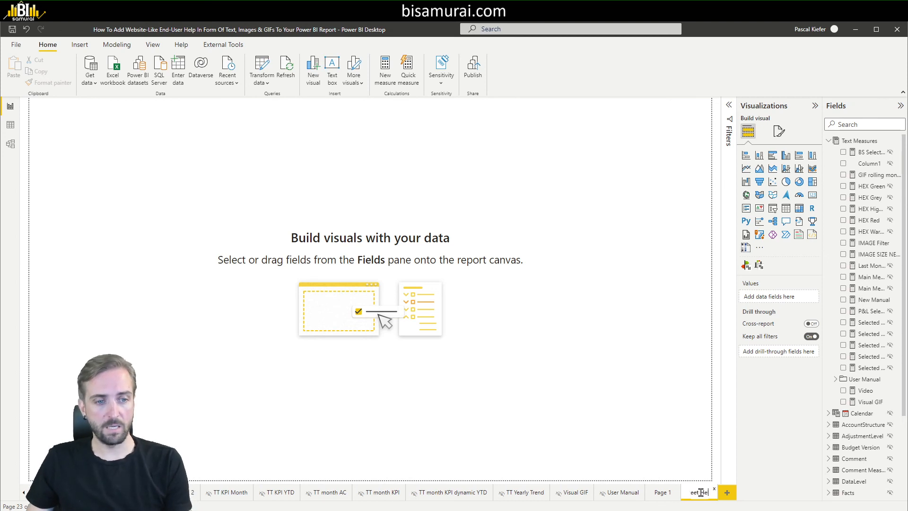
pyautogui.press('Home')
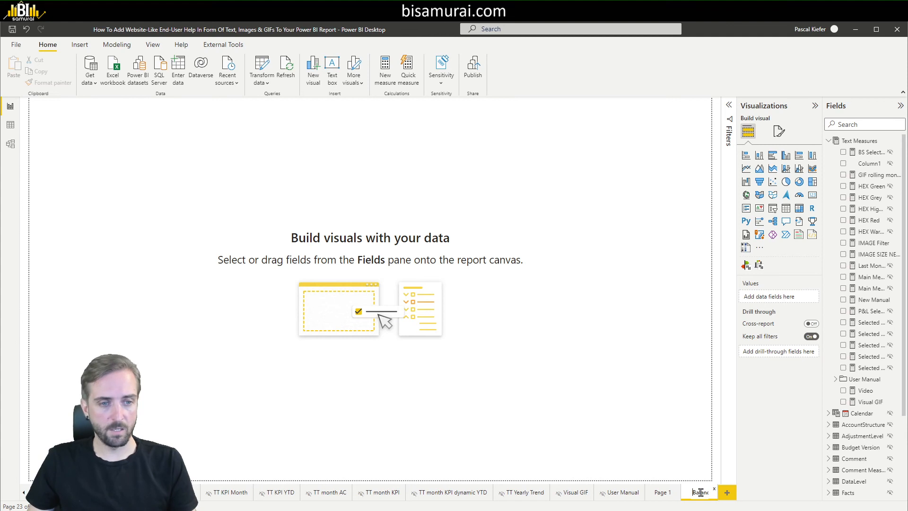
pyautogui.write('TT')
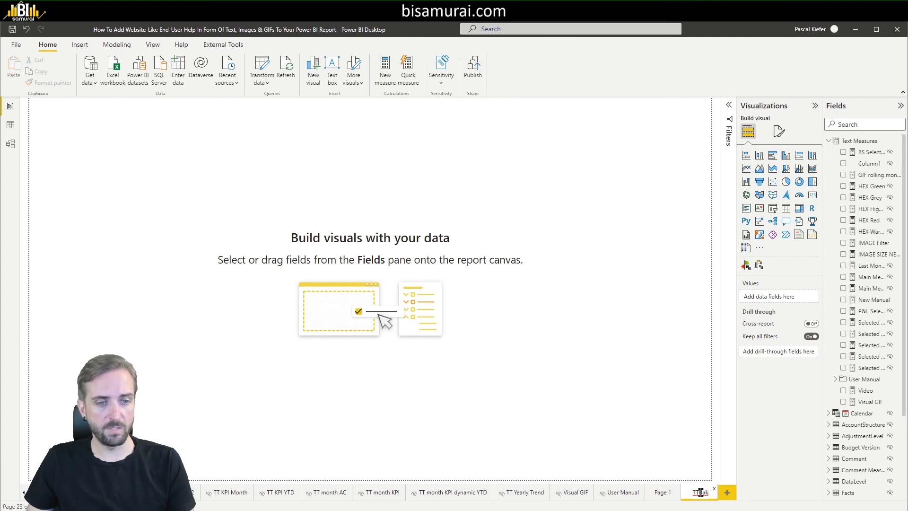
pyautogui.press('Return')
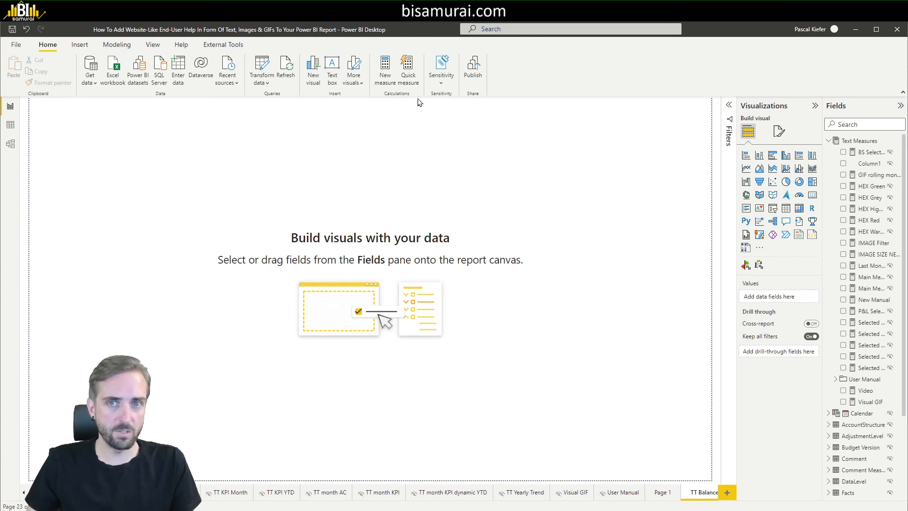
# Allow the TT Balance Sheet Help page to be used as a tooltip and add an empty HTML visual with a Sorting field to it.
pyautogui.click(779, 131)
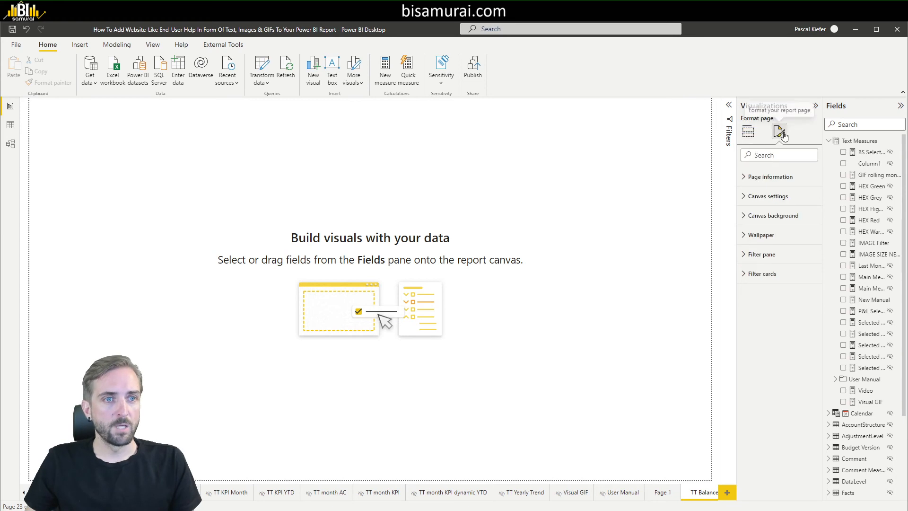
pyautogui.click(762, 216)
pyautogui.click(758, 177)
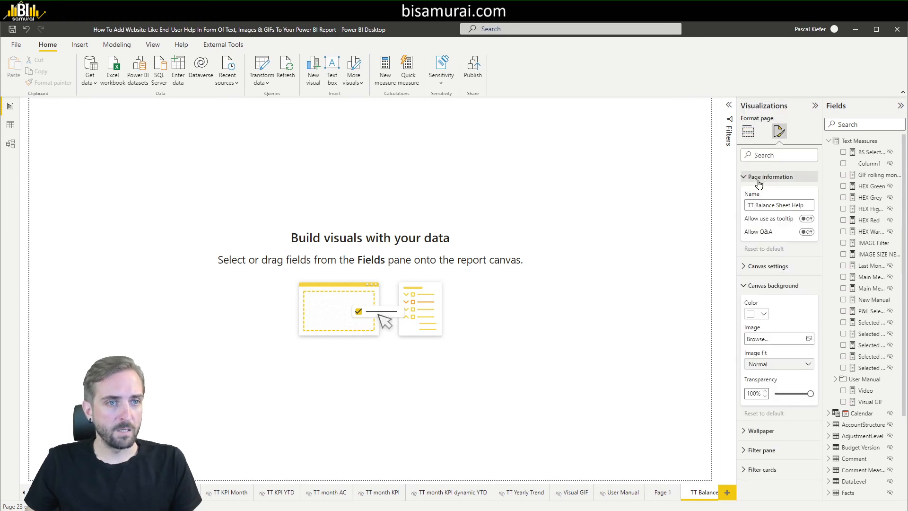
pyautogui.click(806, 218)
pyautogui.click(410, 223)
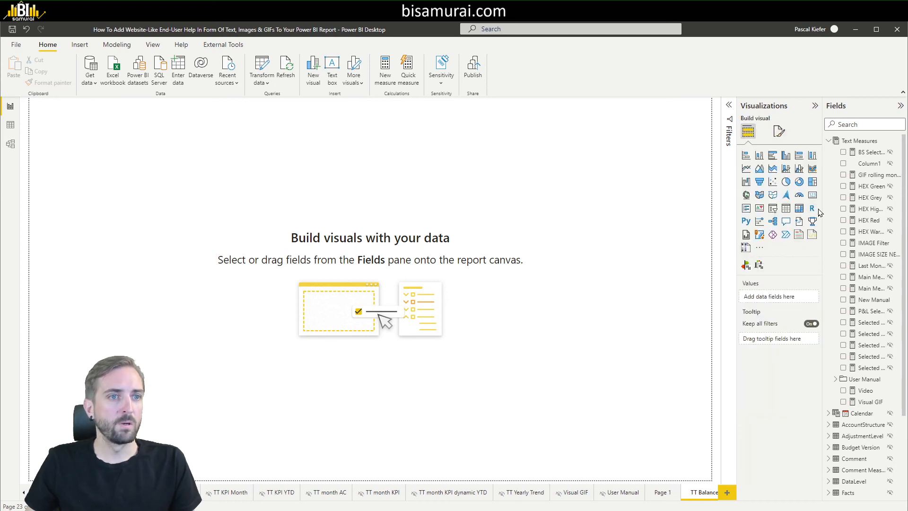
pyautogui.click(799, 234)
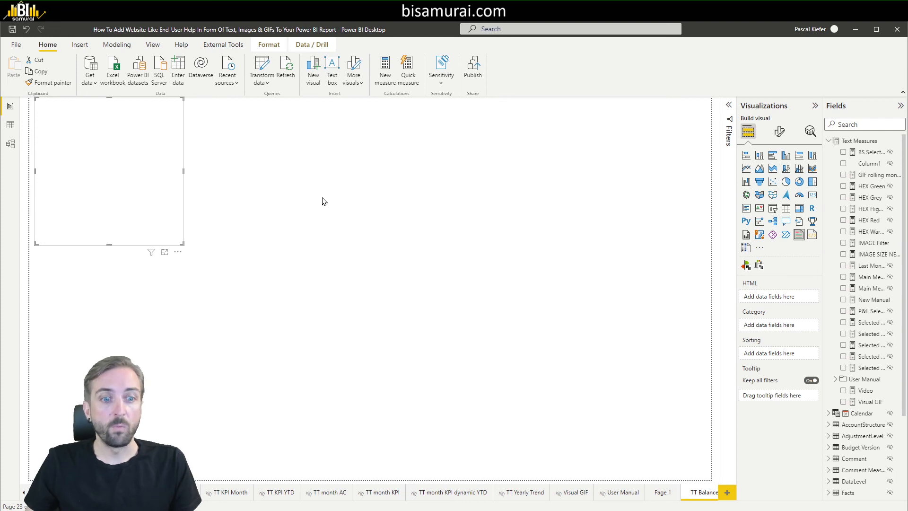
# Convert the manual visual on Page 1 to the HTML visual type with a CSS field and play the embedded video.
pyautogui.click(661, 492)
pyautogui.scroll(-15, 385, 282)
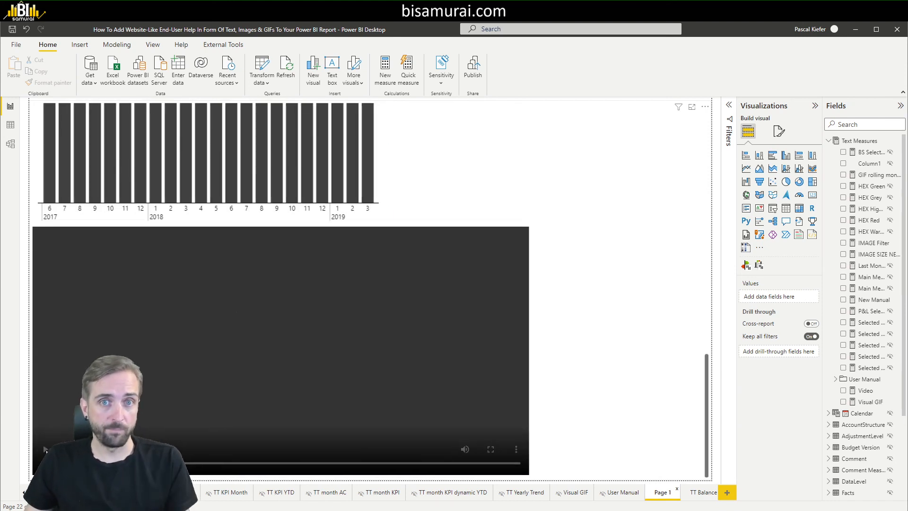
pyautogui.click(624, 202)
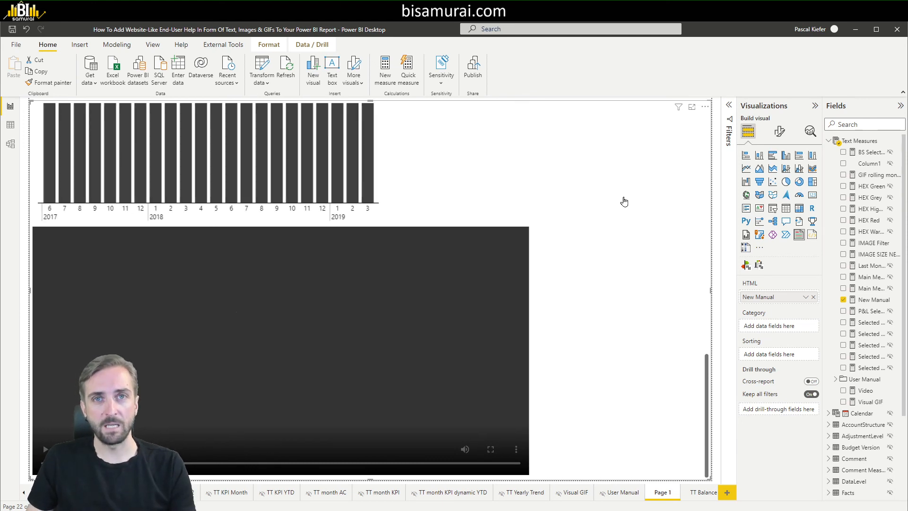
pyautogui.click(812, 235)
pyautogui.scroll(-10, 334, 257)
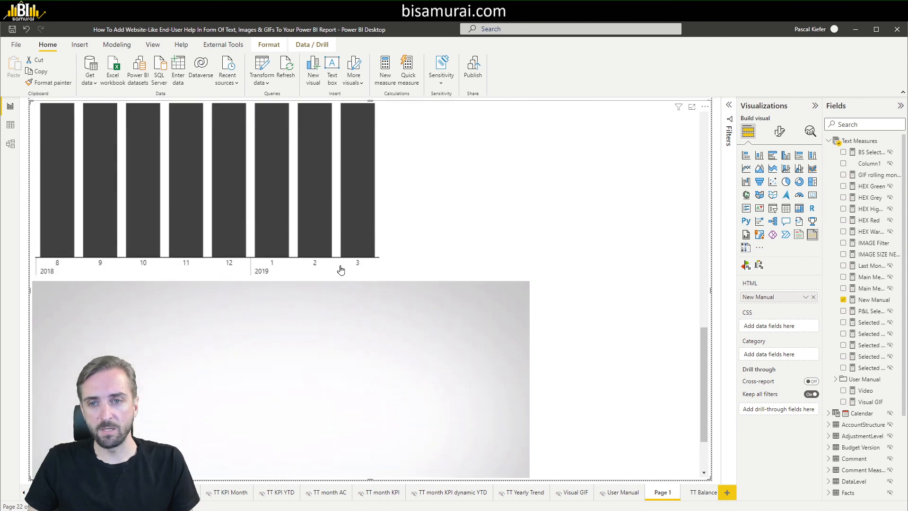
pyautogui.click(45, 449)
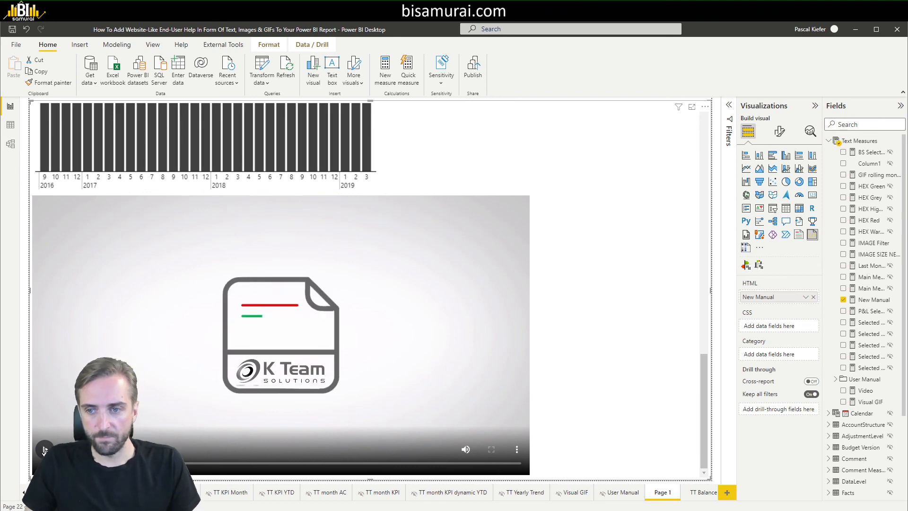
# Add a new HTML visual to the TT Balance Sheet Help page and fill its HTML field with the GIF rolling month measure.
pyautogui.click(702, 495)
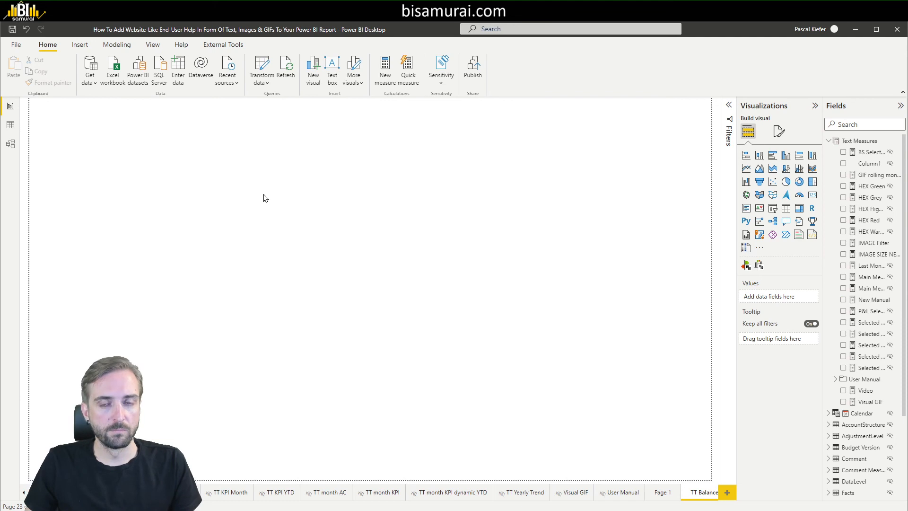
pyautogui.click(799, 235)
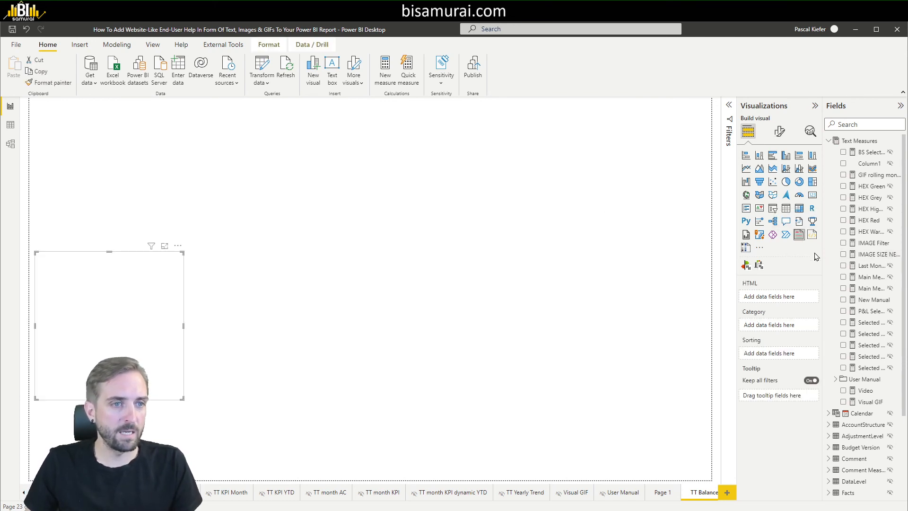
pyautogui.click(861, 123)
pyautogui.write('gif')
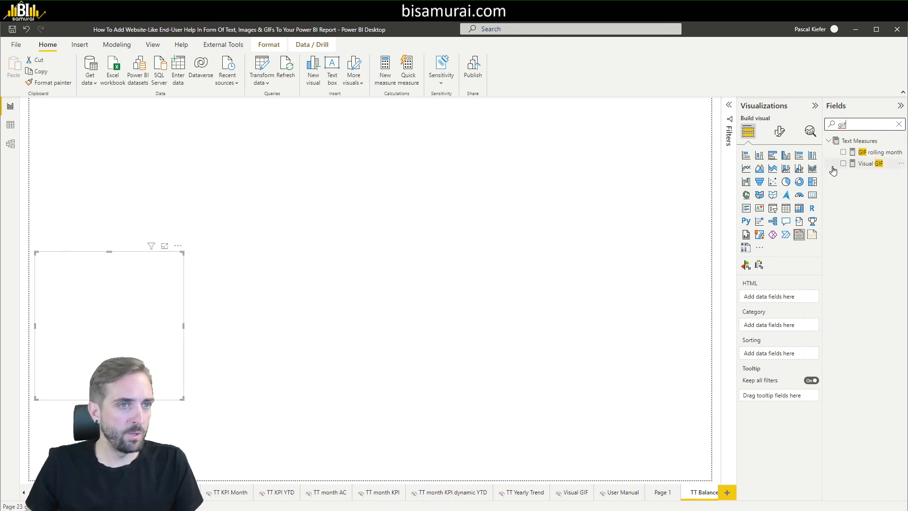
pyautogui.click(843, 153)
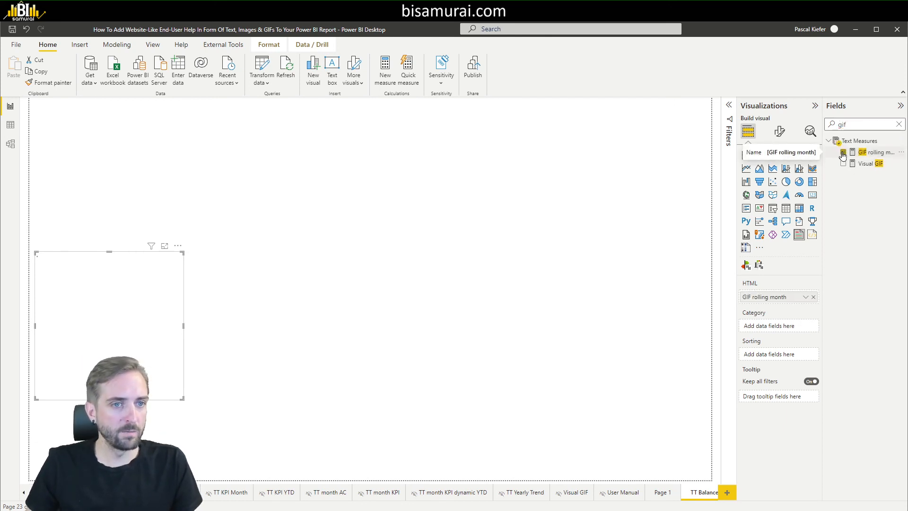
# Reposition the GIF visual on the page and resize it to about 341 px wide and 265 px high, fitting the GIF.
pyautogui.moveTo(183, 255); pyautogui.dragTo(269, 232)
pyautogui.moveTo(190, 235); pyautogui.dragTo(366, 187)
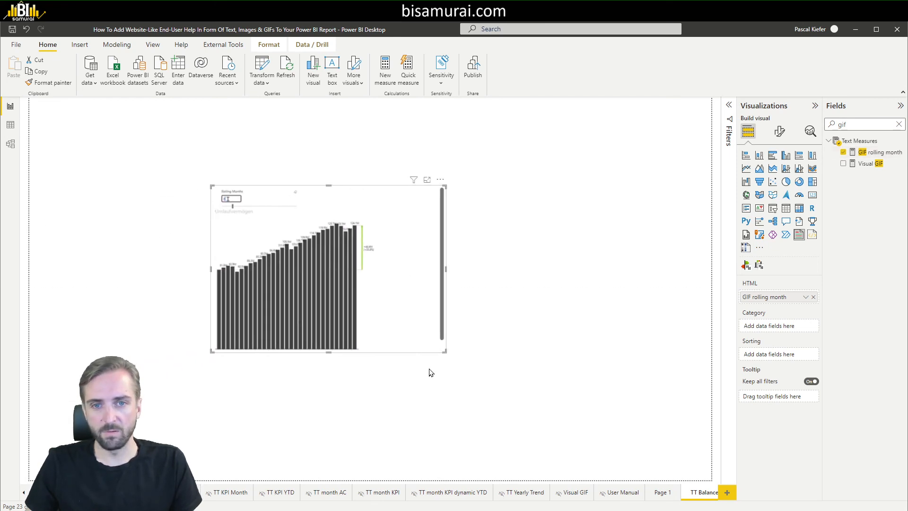
pyautogui.moveTo(444, 351); pyautogui.dragTo(434, 370)
pyautogui.click(339, 163)
pyautogui.click(349, 191)
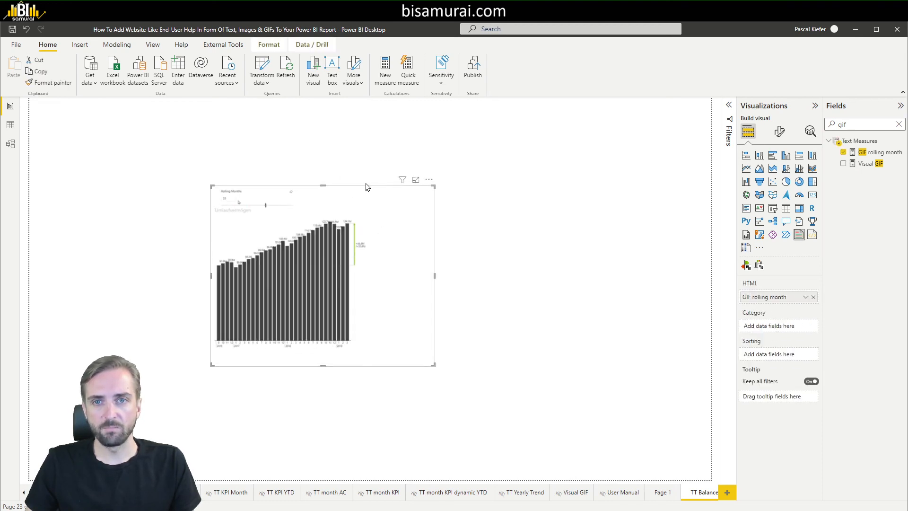
pyautogui.moveTo(434, 365); pyautogui.dragTo(392, 326)
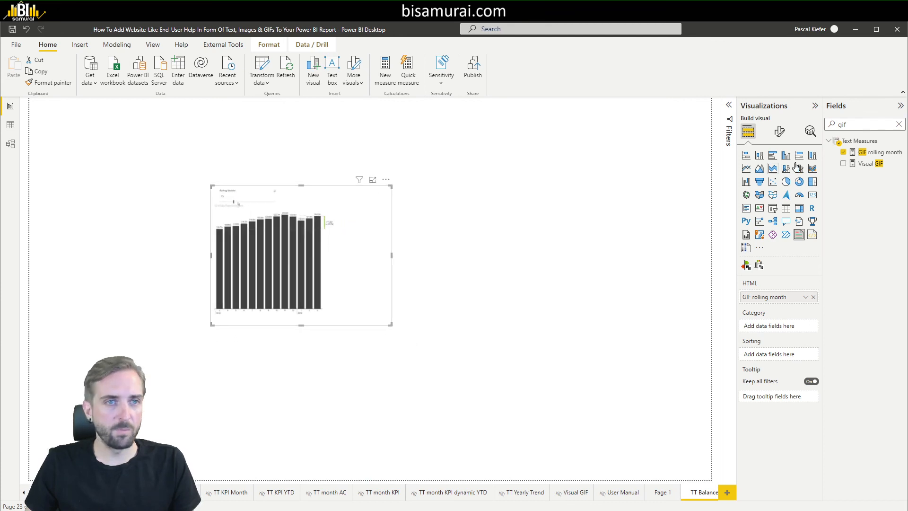
# Check the GIF visual's height and width in its size properties.
pyautogui.click(780, 131)
pyautogui.click(779, 175)
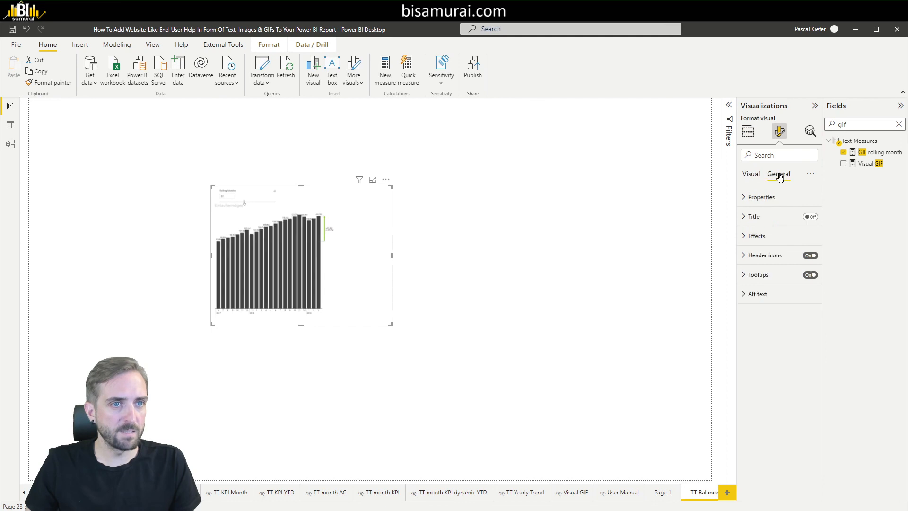
pyautogui.click(760, 197)
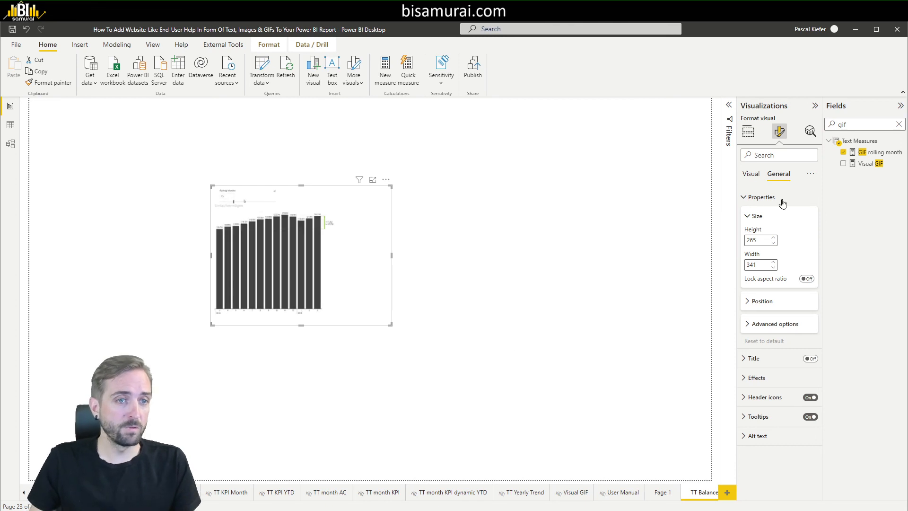
pyautogui.doubleClick(762, 238)
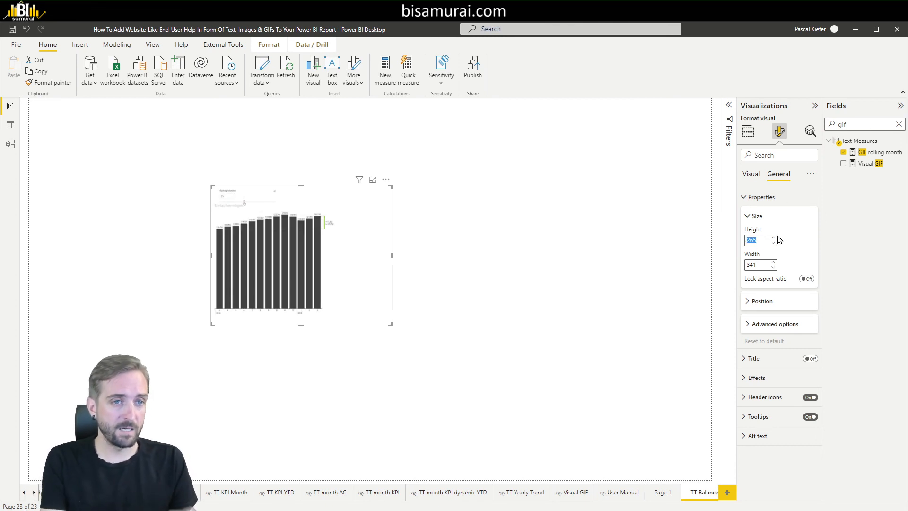
pyautogui.click(763, 240)
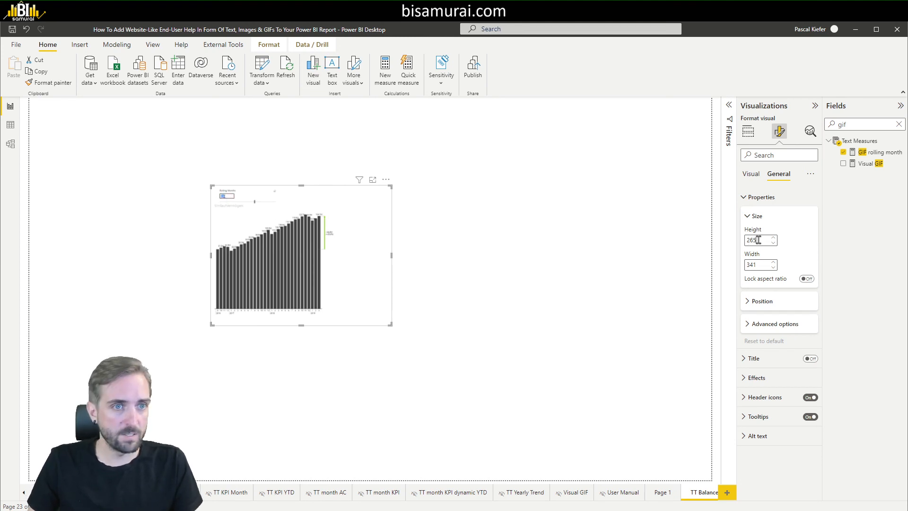
pyautogui.doubleClick(768, 239)
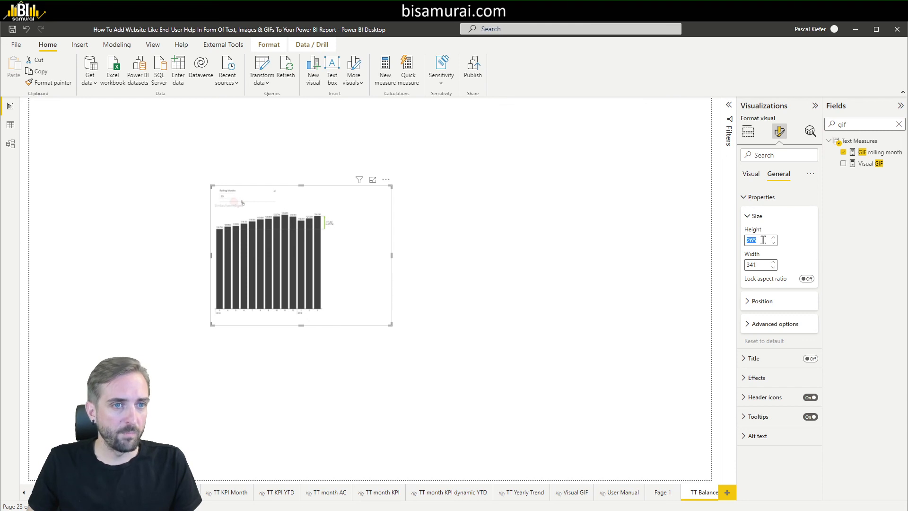
pyautogui.click(762, 265)
pyautogui.click(454, 272)
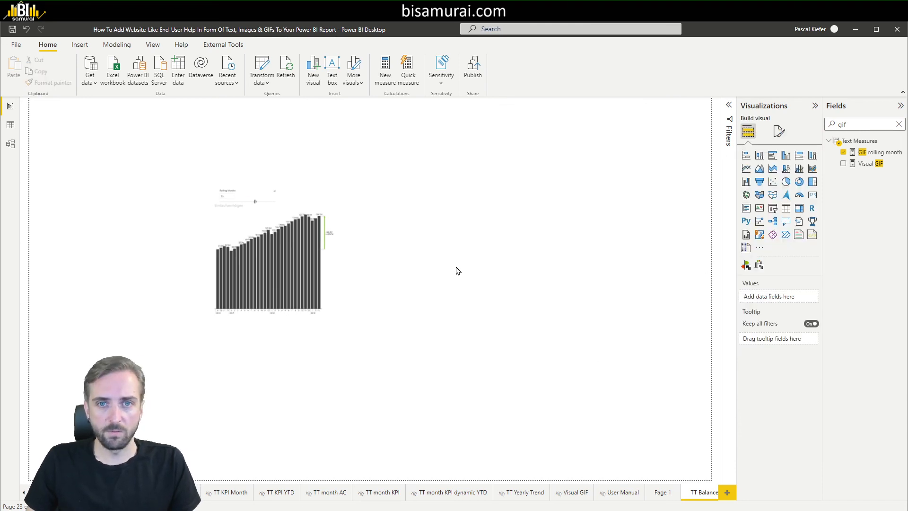
# Set the help page's canvas to a Custom type with a height of 265 px and a width of 431 px.
pyautogui.click(779, 131)
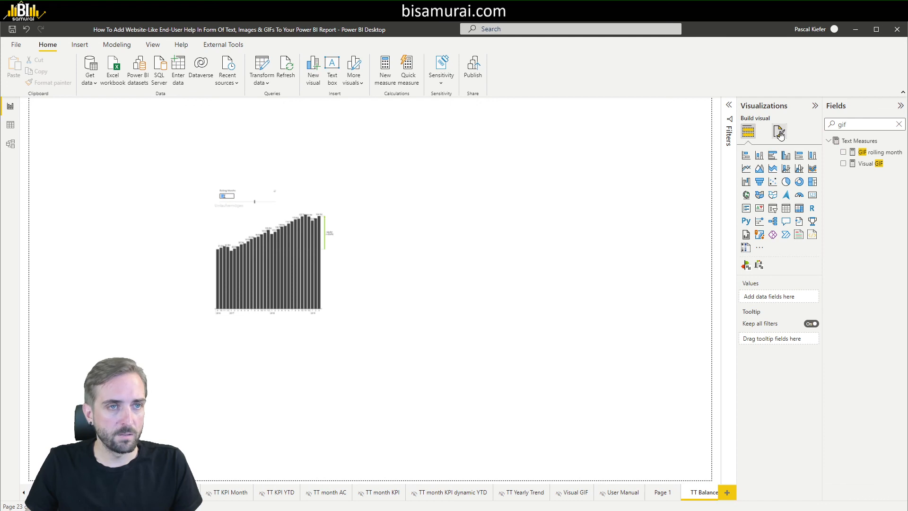
pyautogui.click(762, 195)
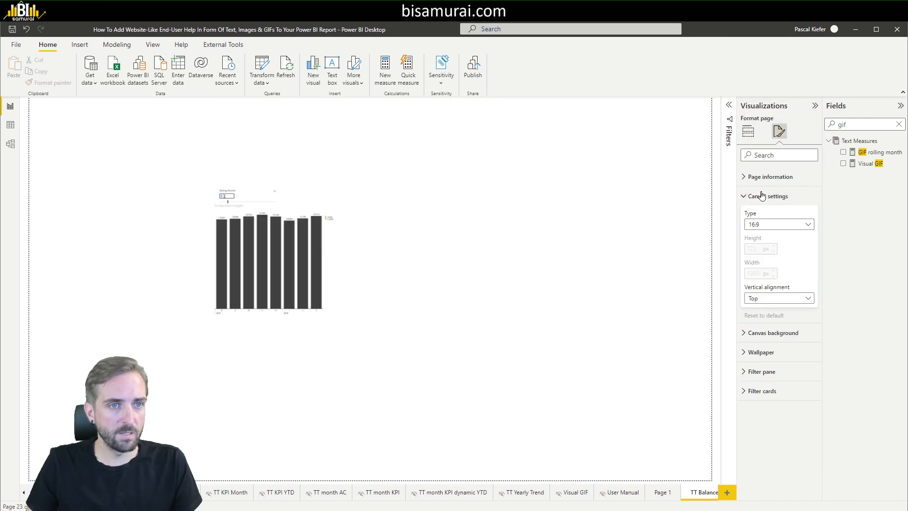
pyautogui.click(753, 178)
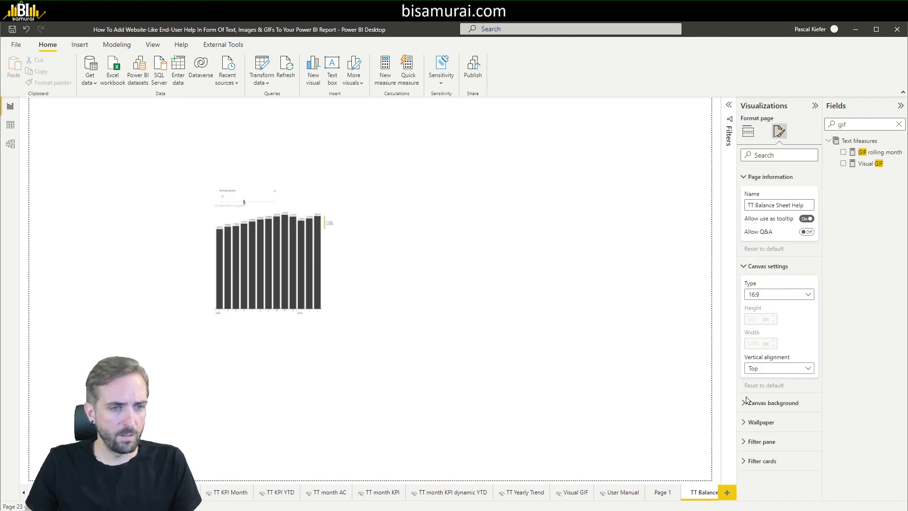
pyautogui.click(764, 295)
pyautogui.click(765, 345)
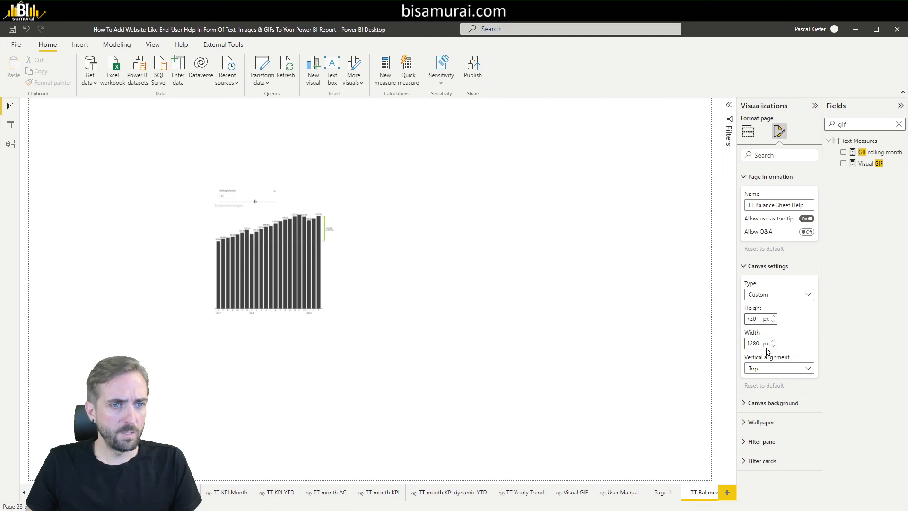
pyautogui.doubleClick(759, 319)
pyautogui.write('265')
pyautogui.press('Tab')
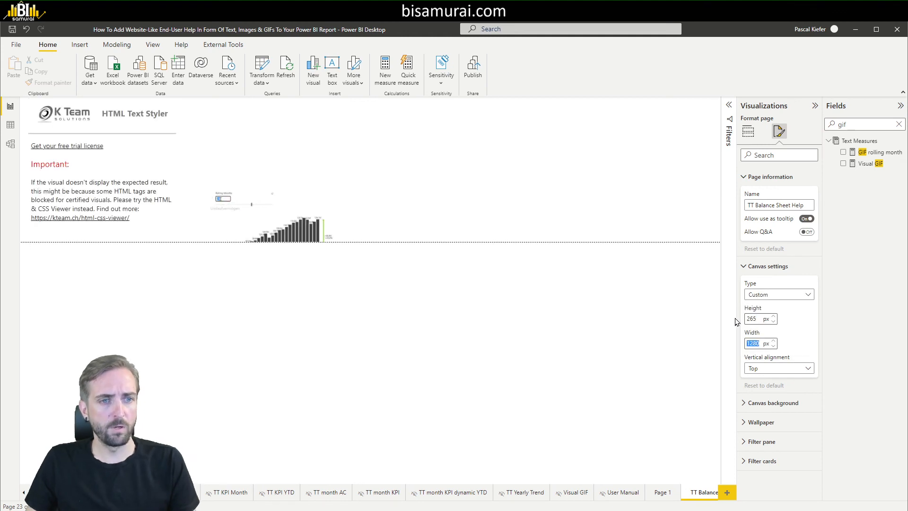
pyautogui.write('431')
pyautogui.press('Tab')
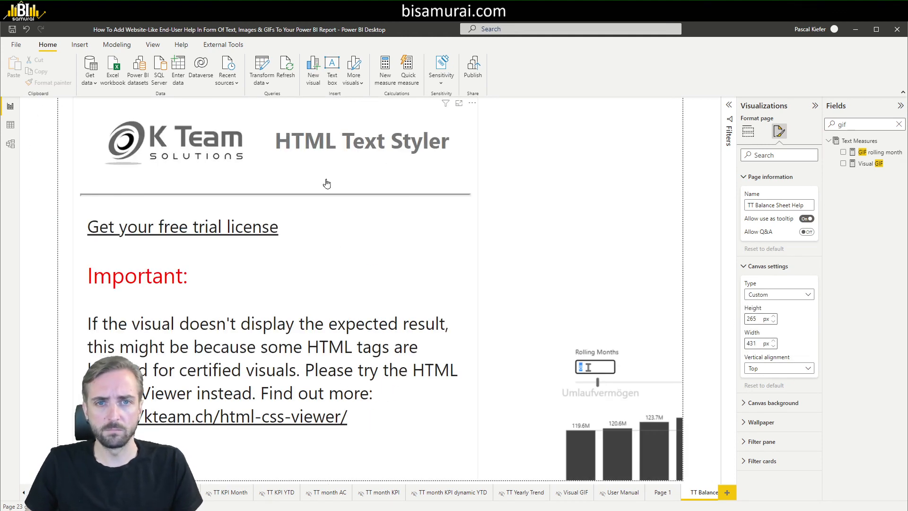
# Delete the leftover empty HTML Text Styler visual from the help page.
pyautogui.click(95, 174)
pyautogui.moveTo(74, 101); pyautogui.dragTo(193, 198)
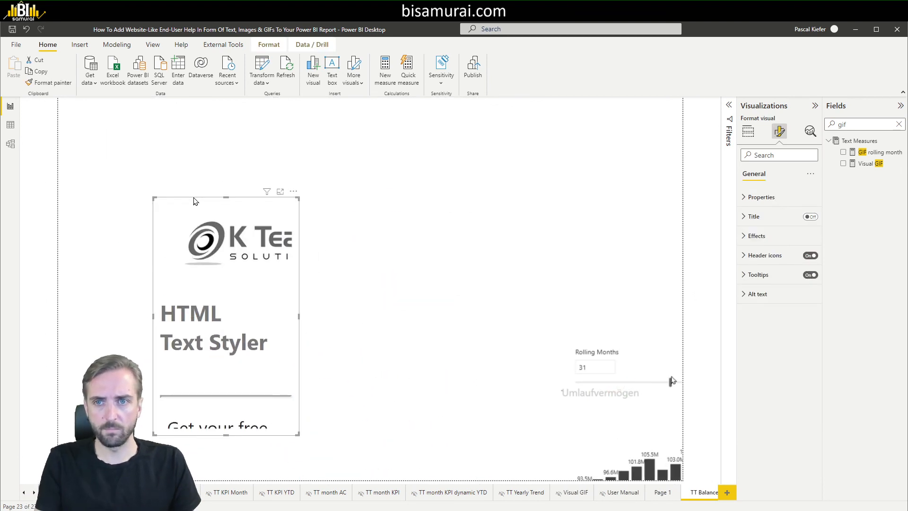
pyautogui.press('Delete')
# Switch the page view to actual size and place the GIF visual in the upper-left corner of the canvas.
pyautogui.click(578, 348)
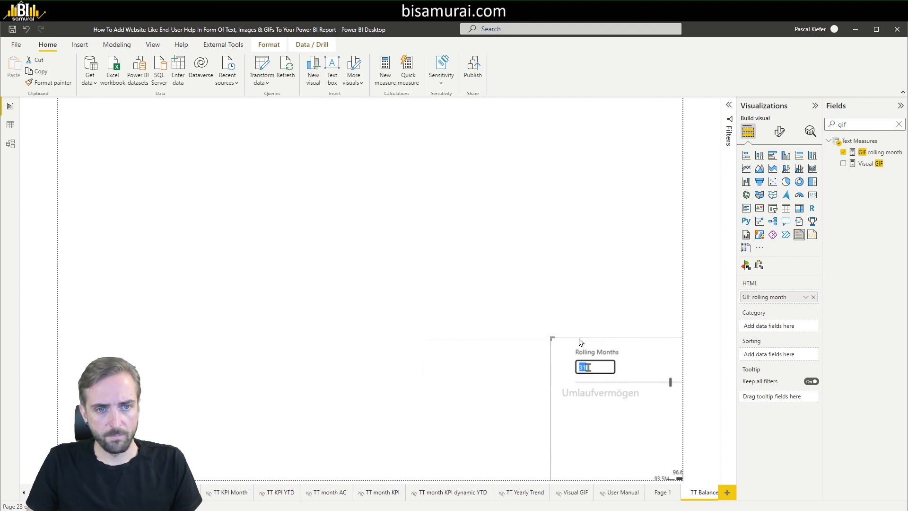
pyautogui.click(153, 44)
pyautogui.click(248, 75)
pyautogui.click(268, 127)
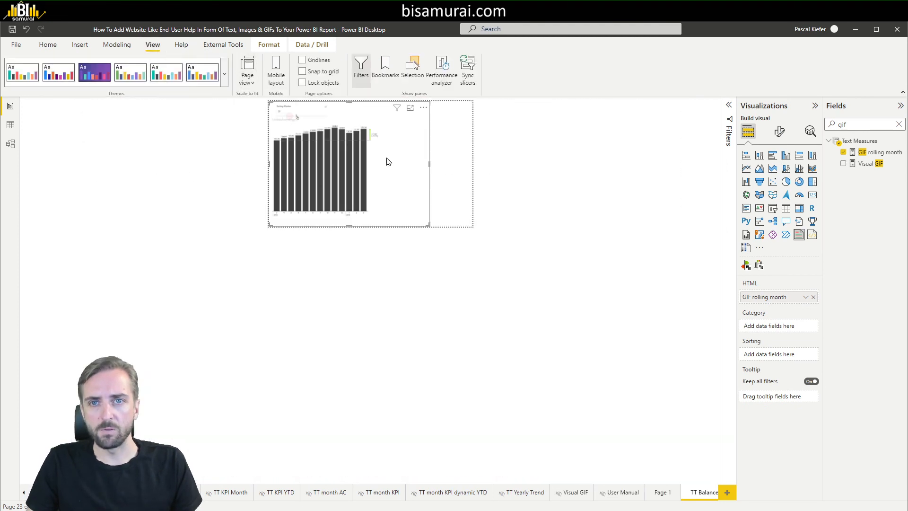
# Narrow the GIF visual to about 332 px wide on the canvas.
pyautogui.moveTo(427, 163); pyautogui.dragTo(506, 176)
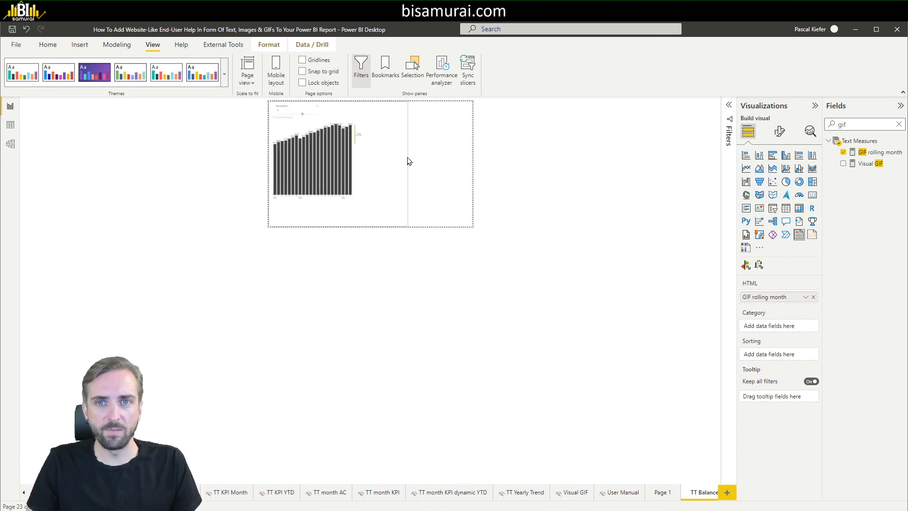
pyautogui.moveTo(416, 158); pyautogui.dragTo(424, 158)
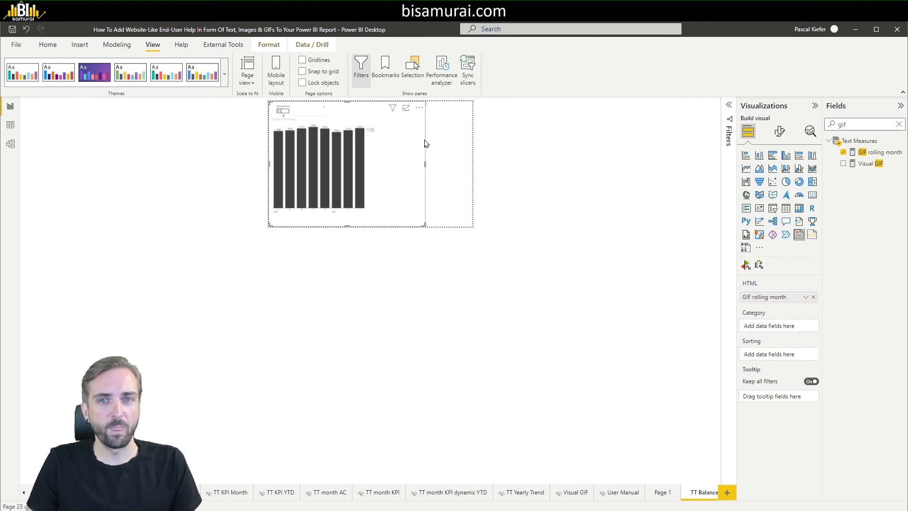
pyautogui.click(458, 147)
pyautogui.click(418, 141)
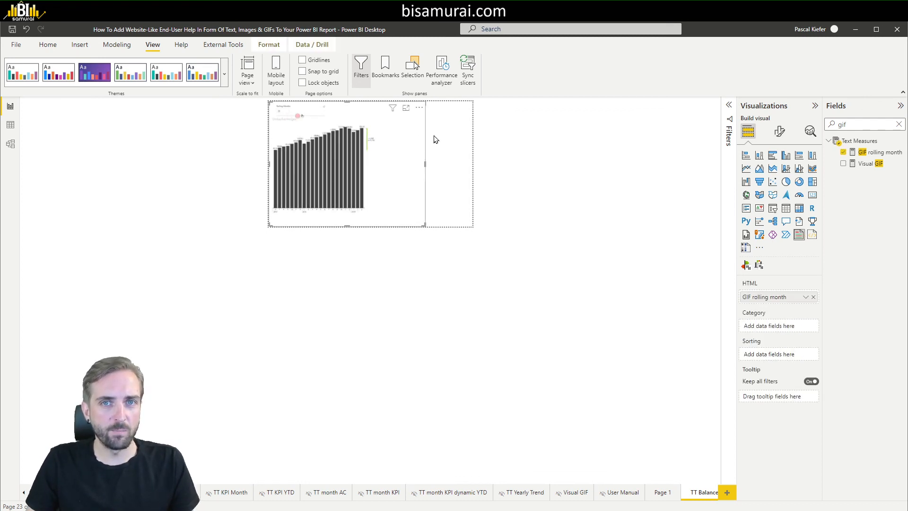
# Copy the GIF visual's width and set the help page's canvas width to 332 px to match it.
pyautogui.click(786, 132)
pyautogui.click(779, 174)
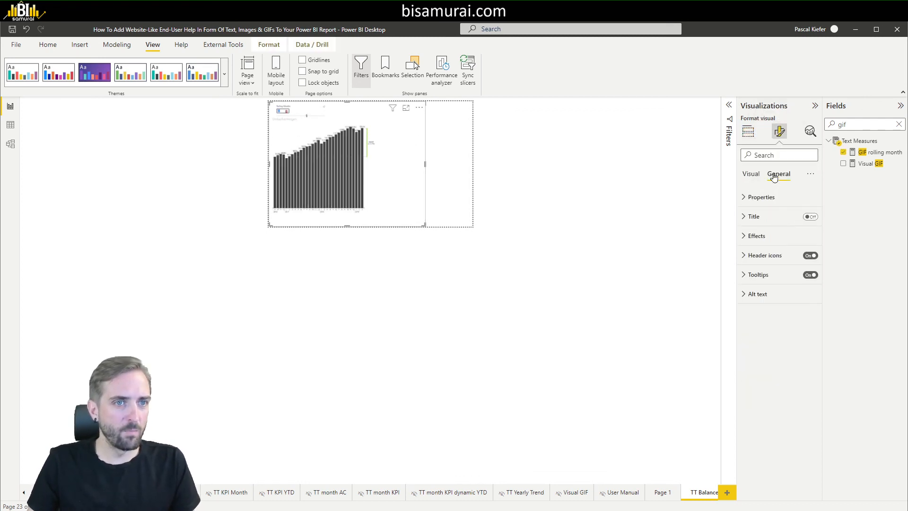
pyautogui.click(761, 197)
pyautogui.doubleClick(758, 265)
pyautogui.hotkey('ctrl', 'c')
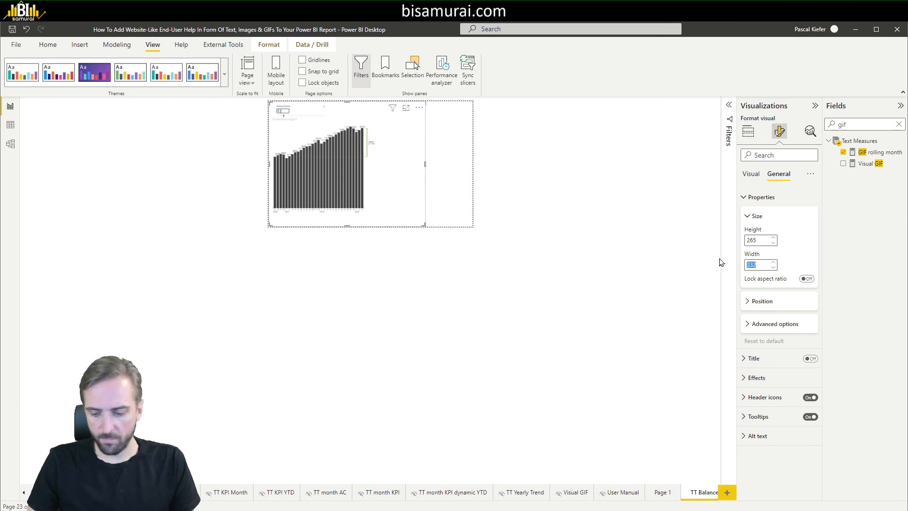
pyautogui.click(563, 176)
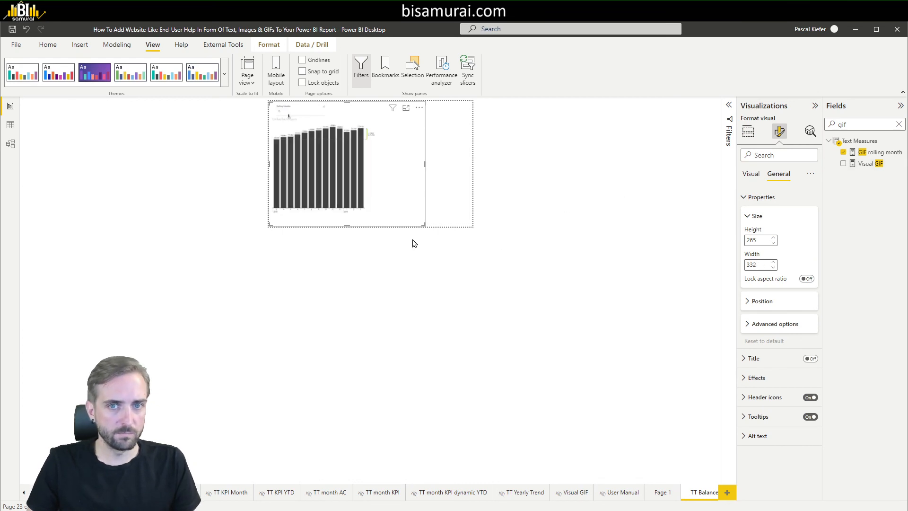
pyautogui.click(430, 178)
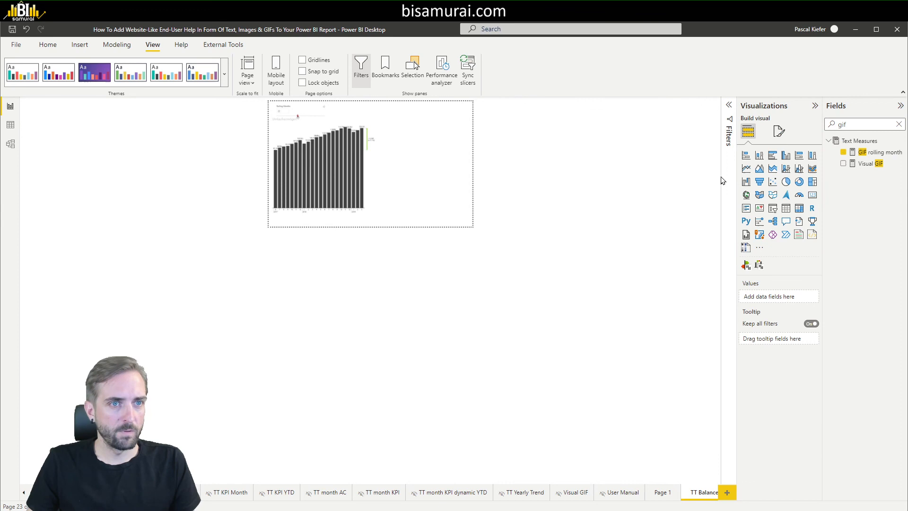
pyautogui.click(779, 131)
pyautogui.click(755, 197)
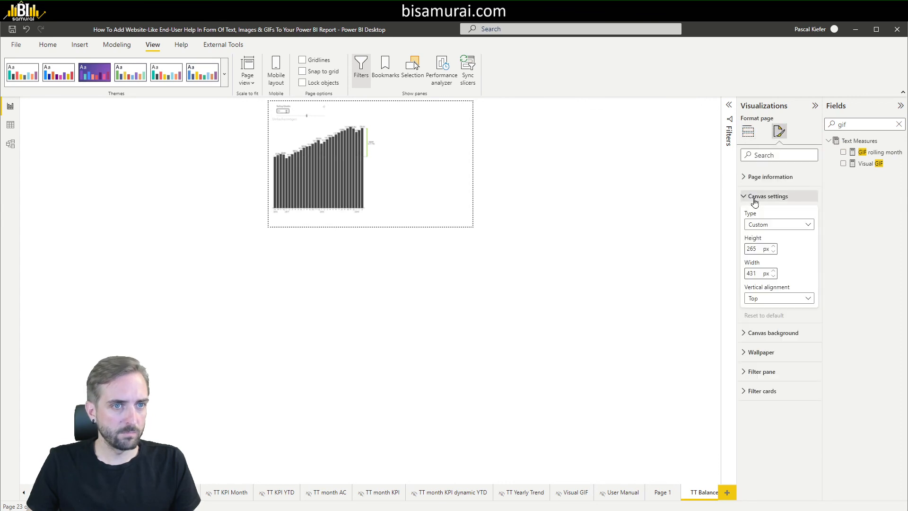
pyautogui.moveTo(758, 272); pyautogui.dragTo(719, 276)
pyautogui.hotkey('ctrl', 'v')
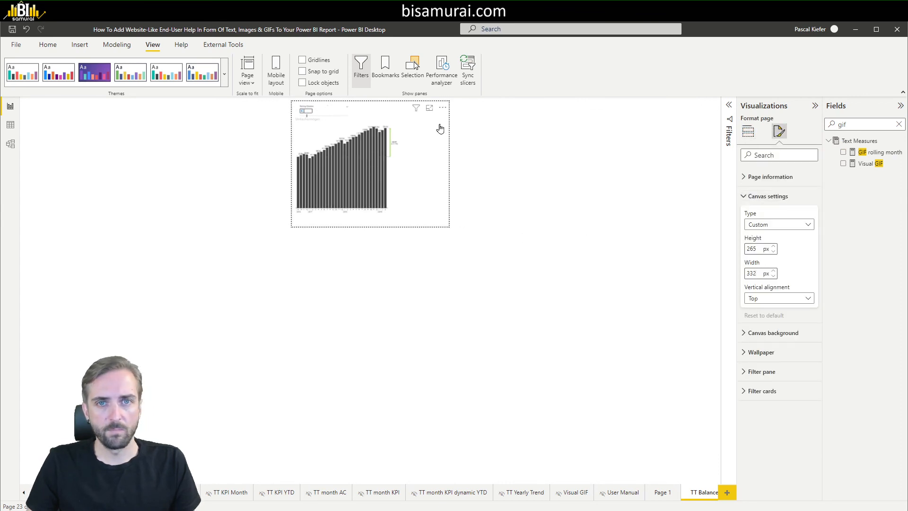
# Turn on the visual border for the GIF visual.
pyautogui.click(423, 139)
pyautogui.click(778, 178)
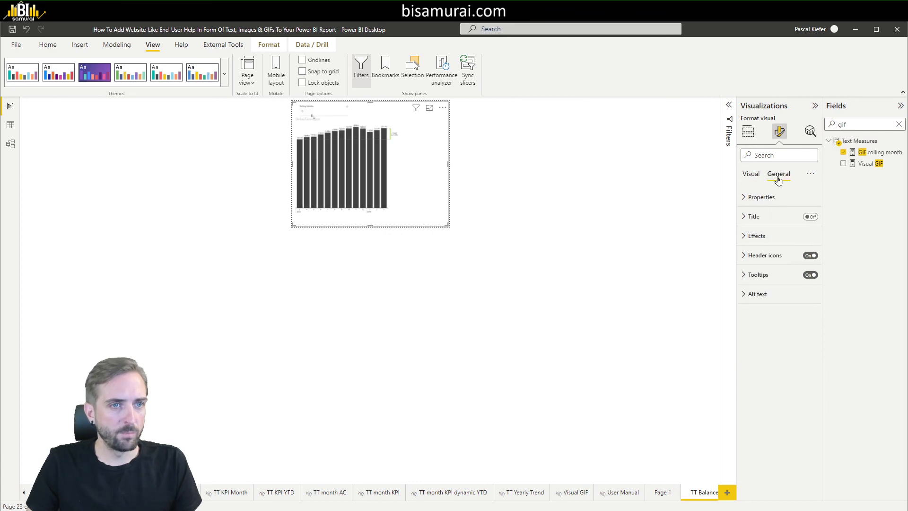
pyautogui.click(755, 235)
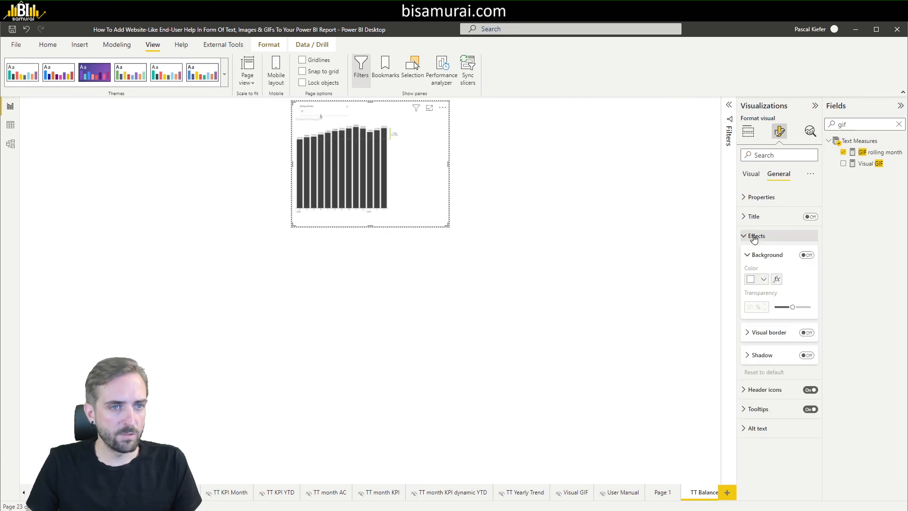
pyautogui.click(757, 336)
pyautogui.click(807, 334)
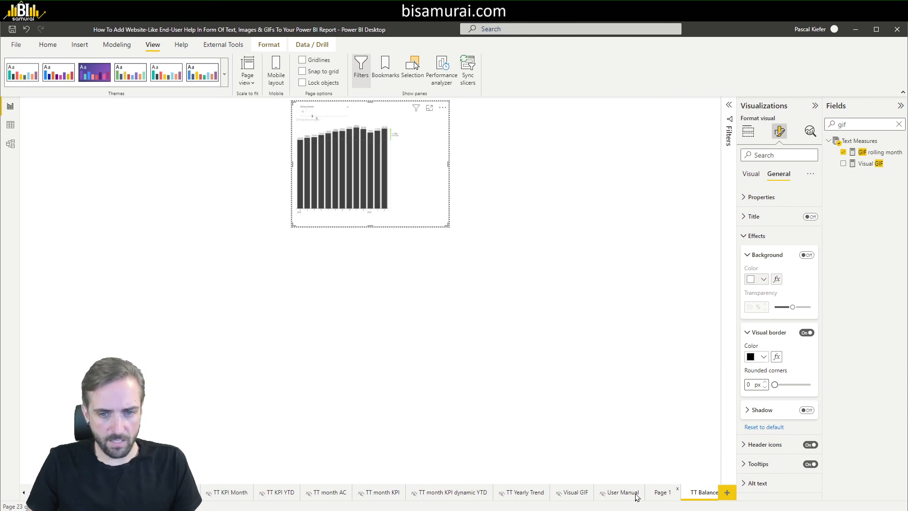
# Go to the Balance Sheet page and open the header icon settings of the Umlaufvermögen column chart.
pyautogui.rightClick(24, 494)
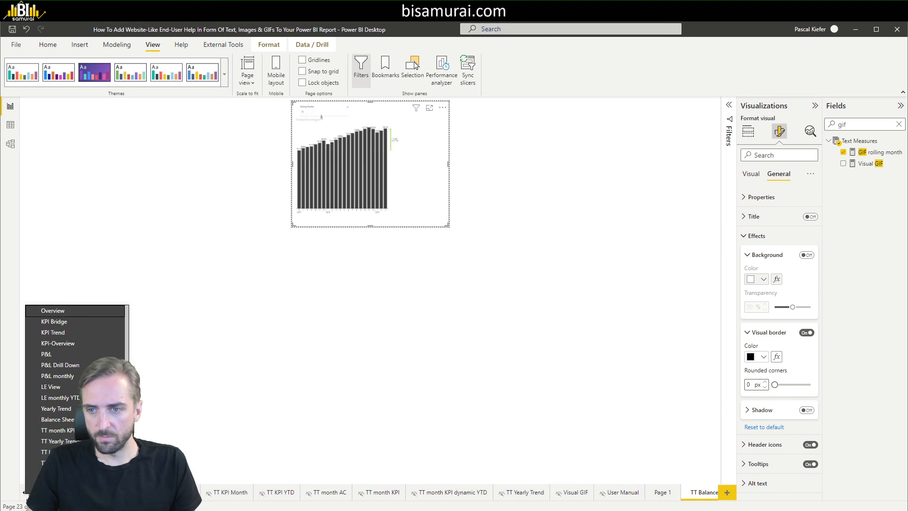
pyautogui.click(70, 421)
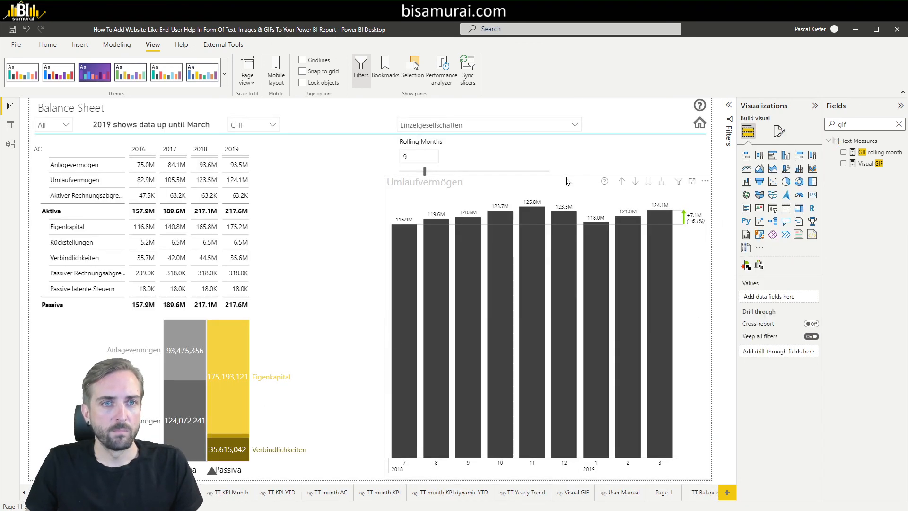
pyautogui.click(567, 181)
pyautogui.click(779, 131)
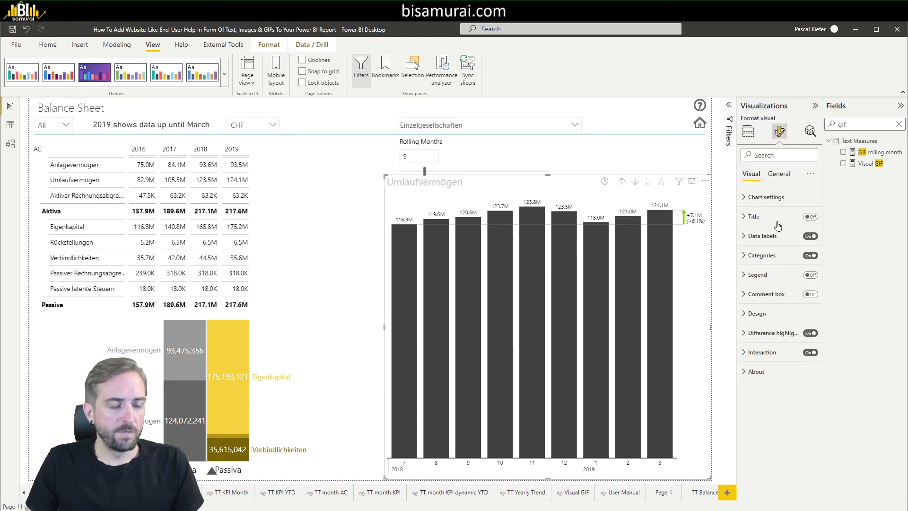
pyautogui.click(780, 174)
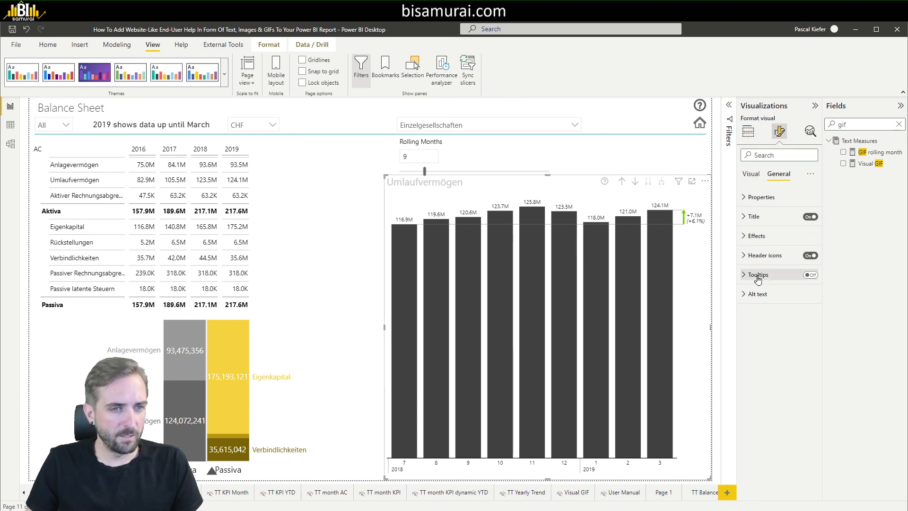
pyautogui.click(758, 256)
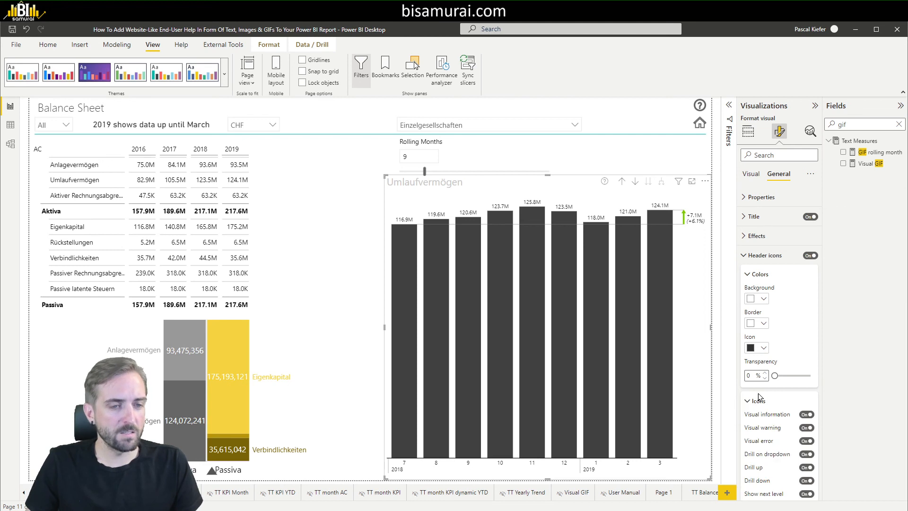
pyautogui.scroll(-3, 759, 398)
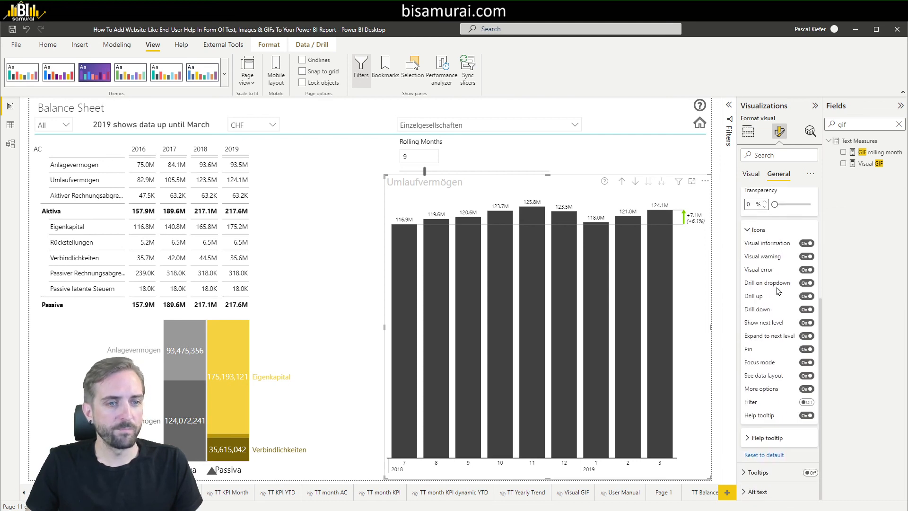
# Set the chart's help tooltip type to Report page and assign the TT Balance Sheet Help page to it.
pyautogui.click(766, 438)
pyautogui.click(769, 258)
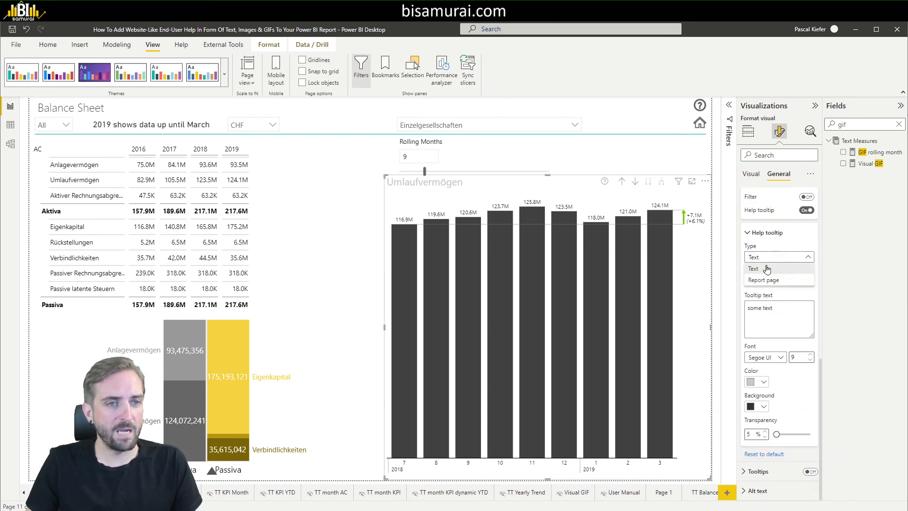
pyautogui.click(763, 280)
pyautogui.click(791, 282)
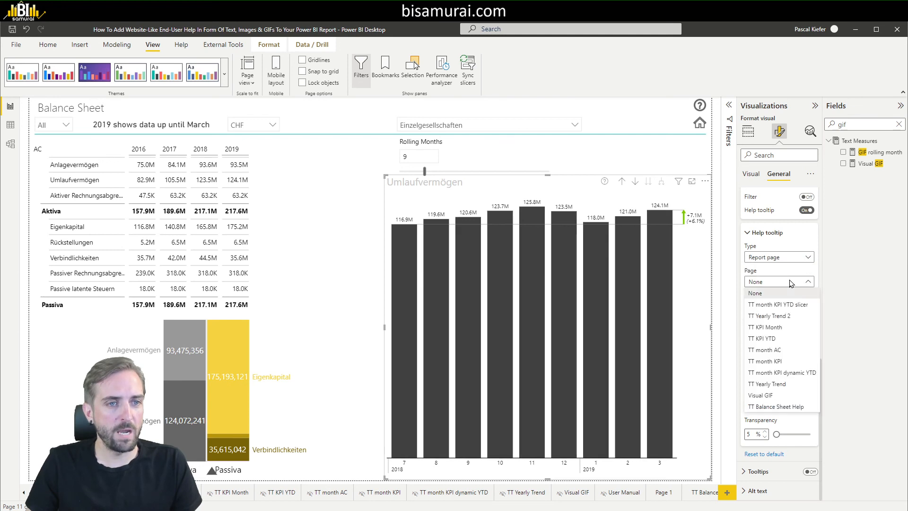
pyautogui.click(767, 408)
pyautogui.moveTo(605, 184)
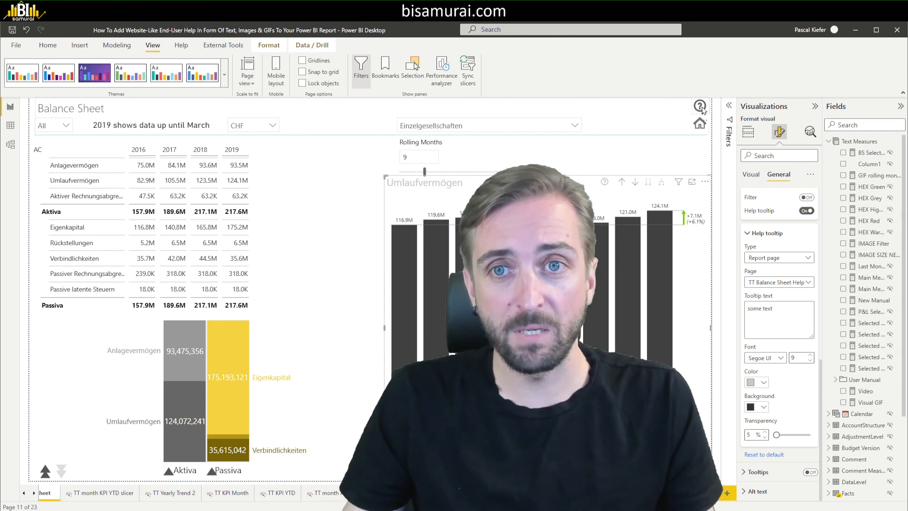
# Open the user manual through the question-mark help button on the Balance Sheet page.
pyautogui.keyDown('ctrl'); pyautogui.click(700, 107); pyautogui.keyUp('ctrl')
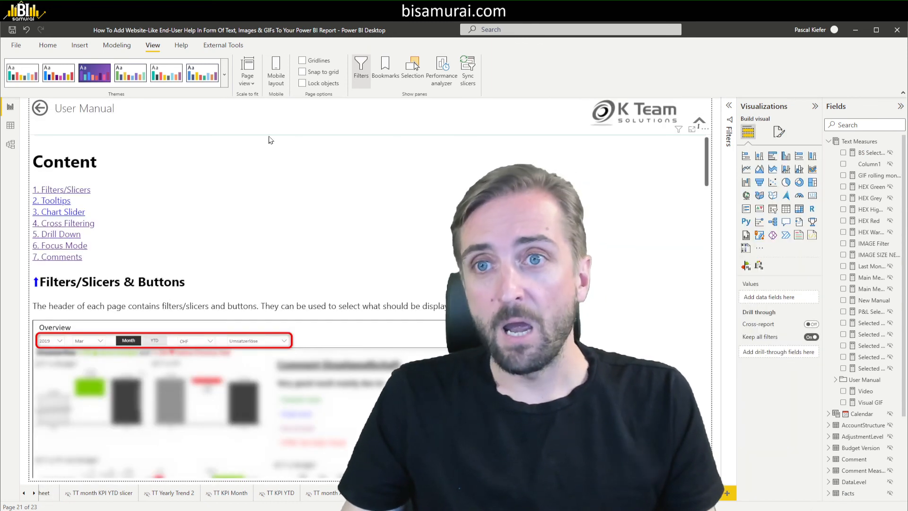